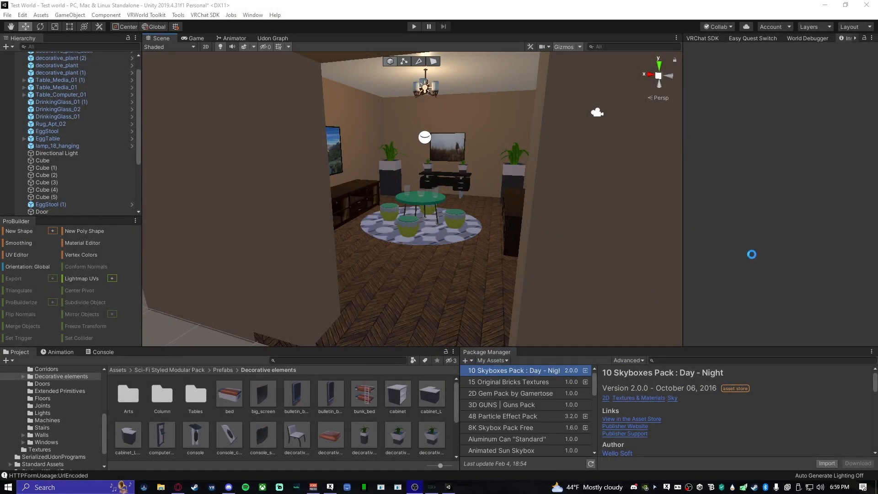
- Build a 1 × 1 × 1 ProBuilder cube on the open ground outside the furnished room
left_click(752, 255)
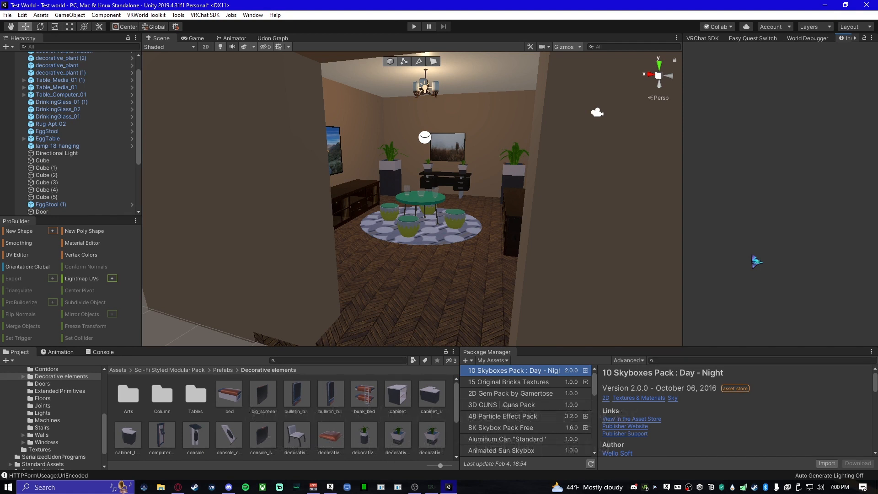
right_click_drag(494, 246, 396, 264)
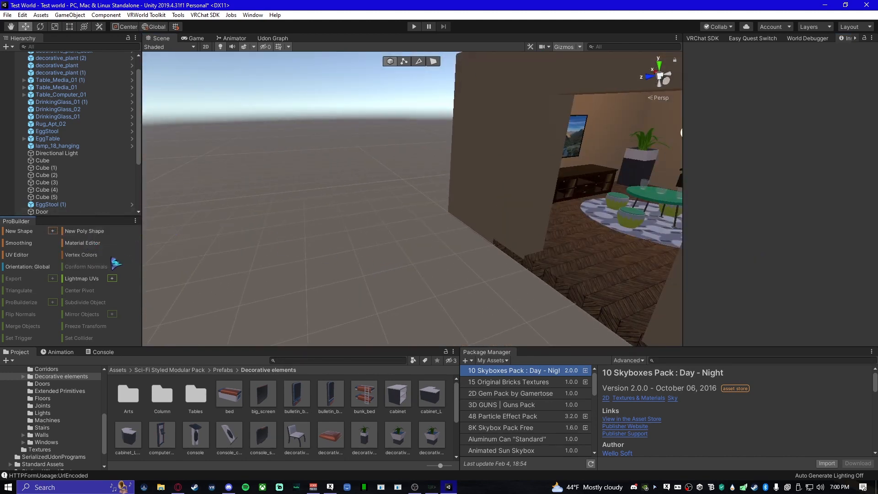
left_click(52, 231)
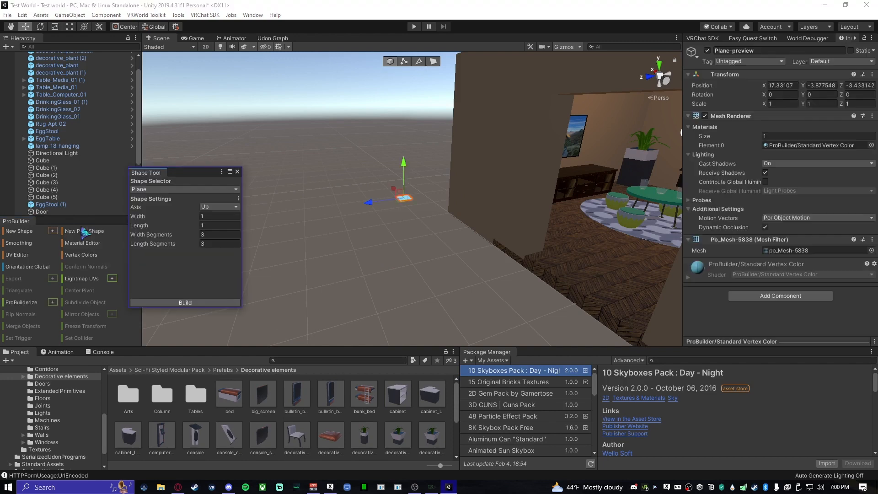
left_click(152, 188)
left_click(156, 201)
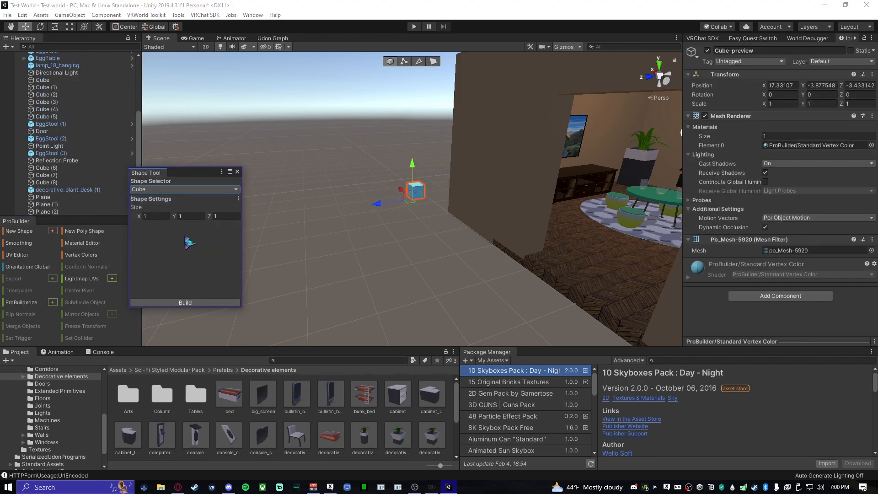
left_click(185, 303)
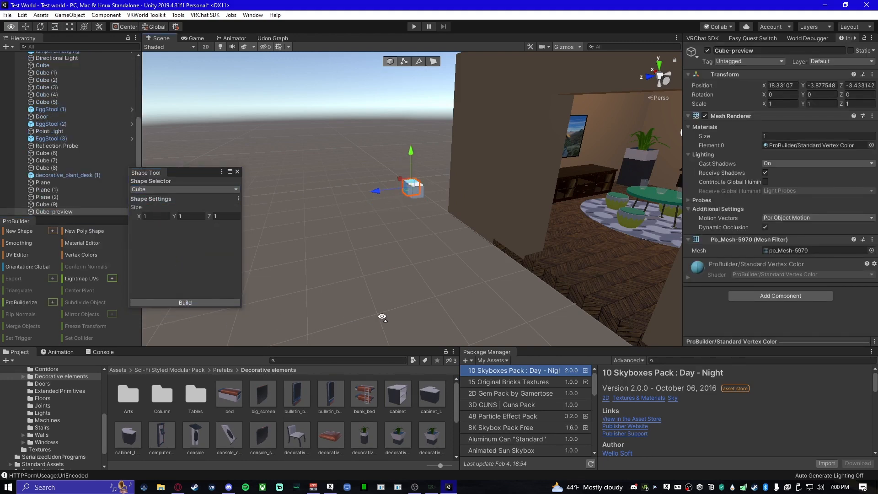
left_click(238, 171)
- Create a new material in the root Assets folder and apply it to the new cube outside the room
left_click_drag(253, 189, 439, 266, "alt")
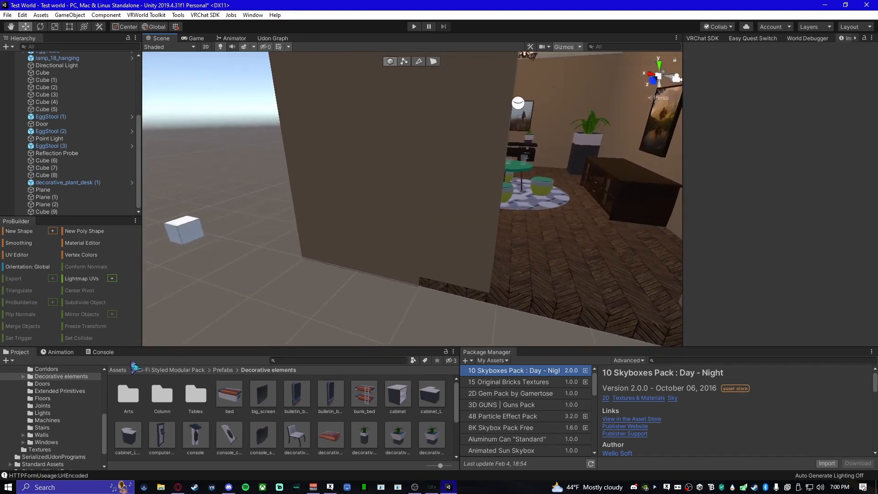
left_click(130, 371)
left_click(124, 370)
left_click(124, 371)
scroll(335, 446, "down", 2)
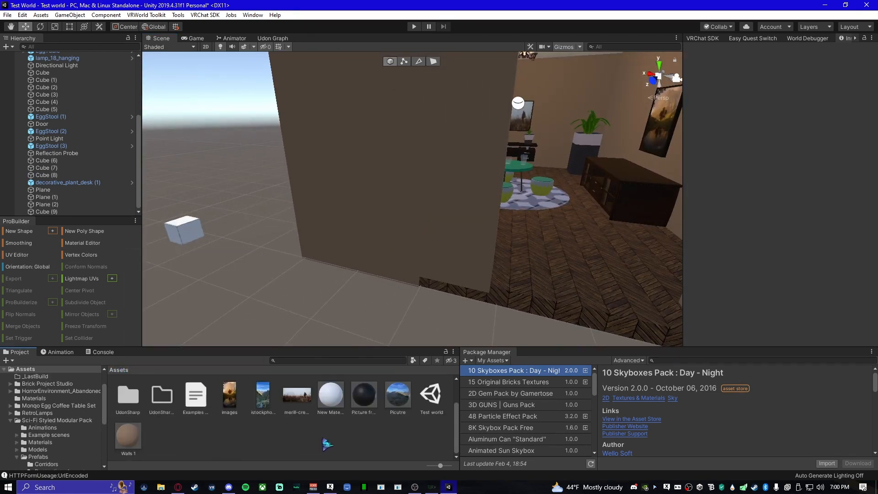
right_click(326, 444)
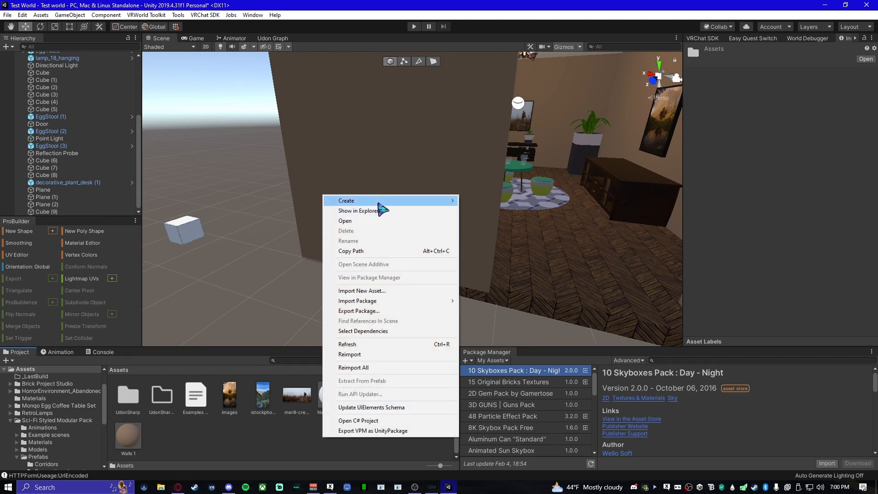
mouse_move(379, 204)
left_click(514, 237)
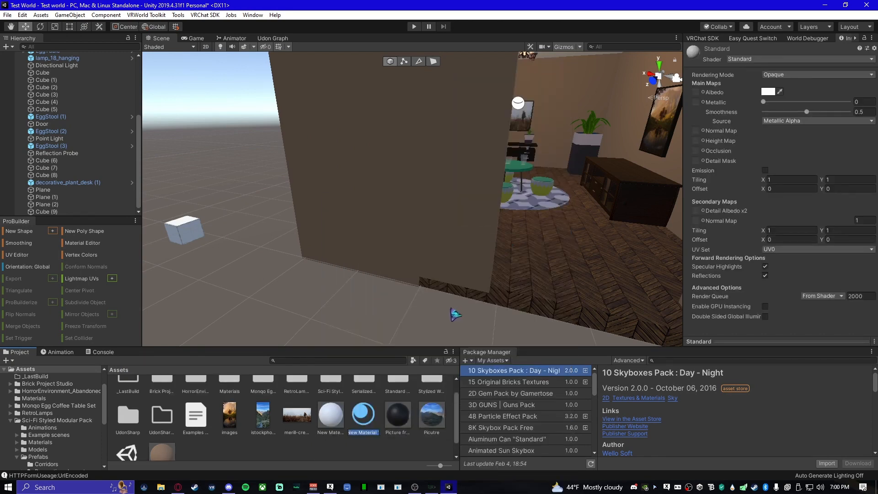
key("Return")
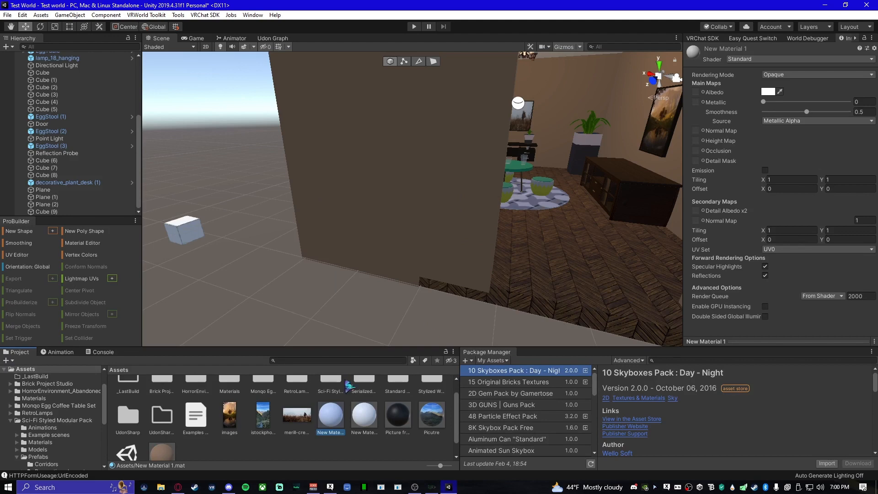
left_click_drag(329, 420, 186, 237)
- Rename the new material to "Post processing"
right_click(327, 417)
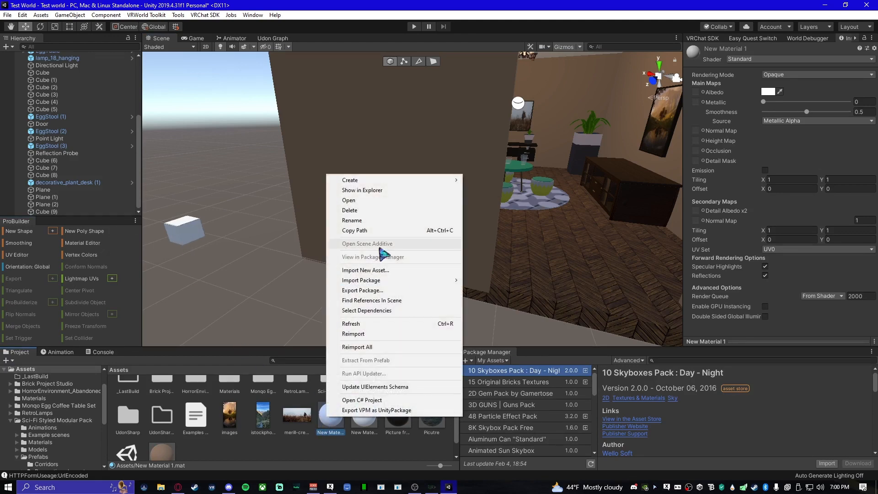
left_click(389, 222)
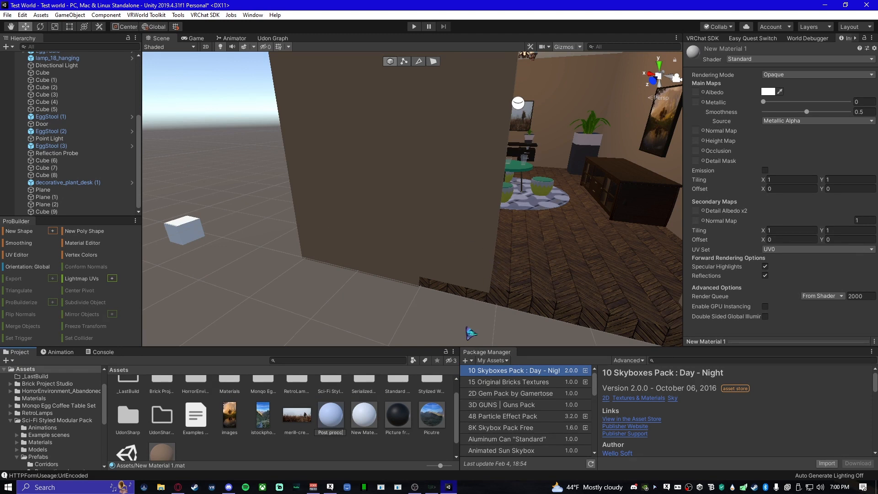
type("Post processing")
key("Return")
- Add a Post-process Volume component to the new cube outside the room
right_click_drag(311, 326, 231, 319)
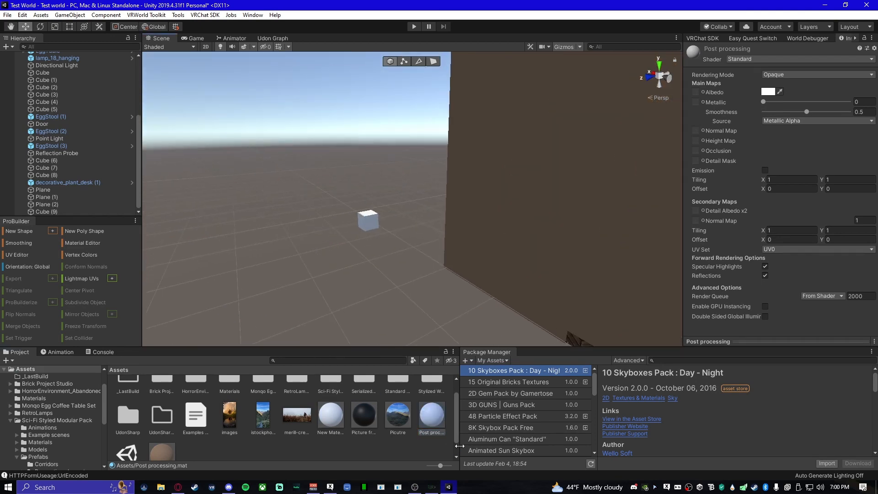
right_click_drag(311, 305, 334, 311)
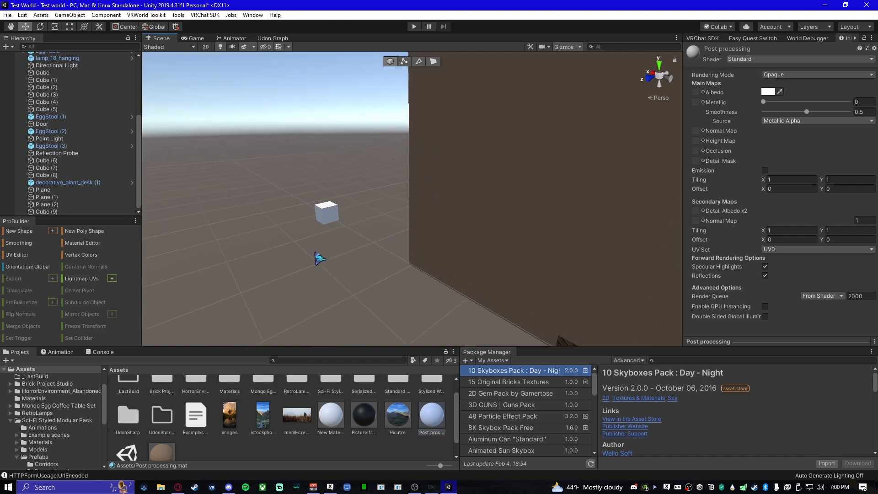
left_click(341, 215)
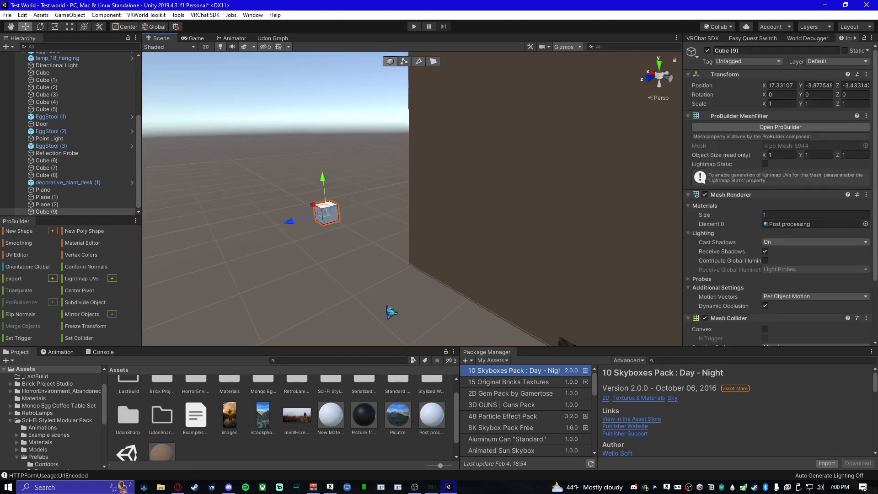
scroll(778, 220, "down", 3)
left_click(774, 336)
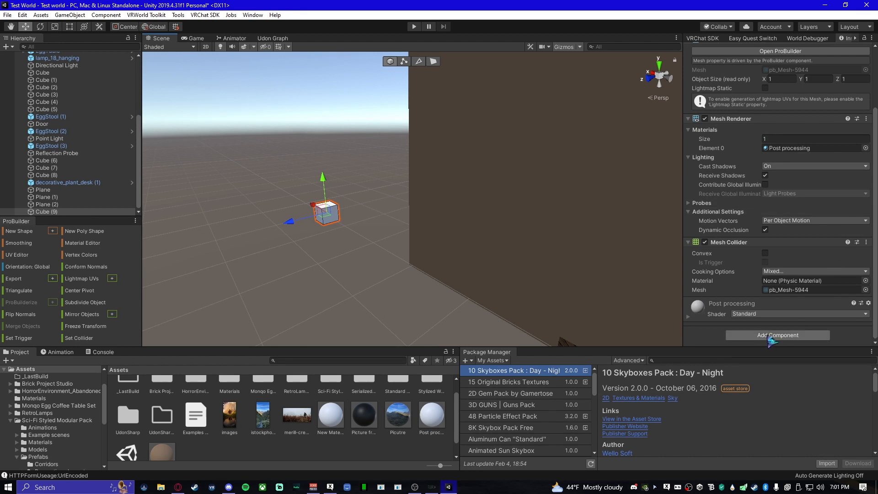
key("BackSpace")
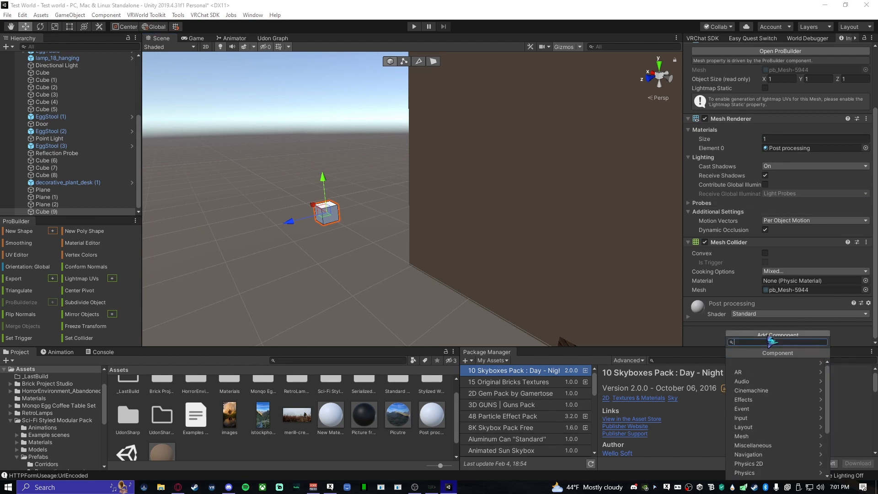
type("post p")
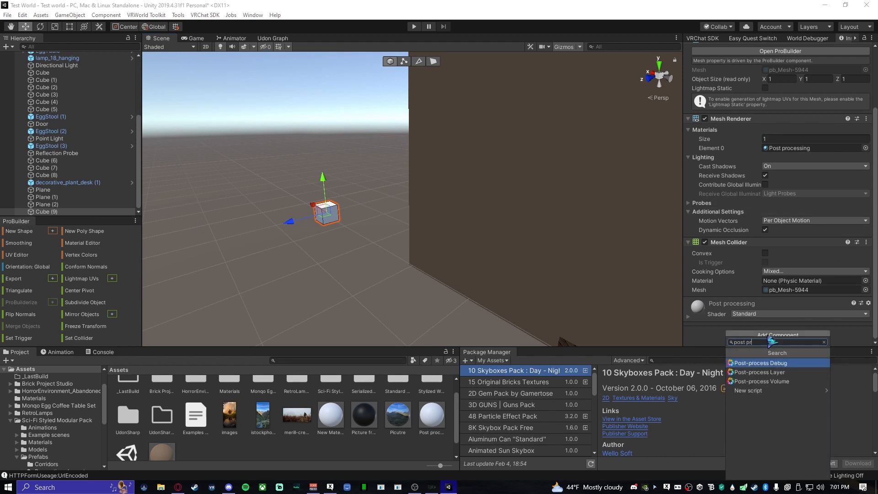
type("r")
left_click(780, 382)
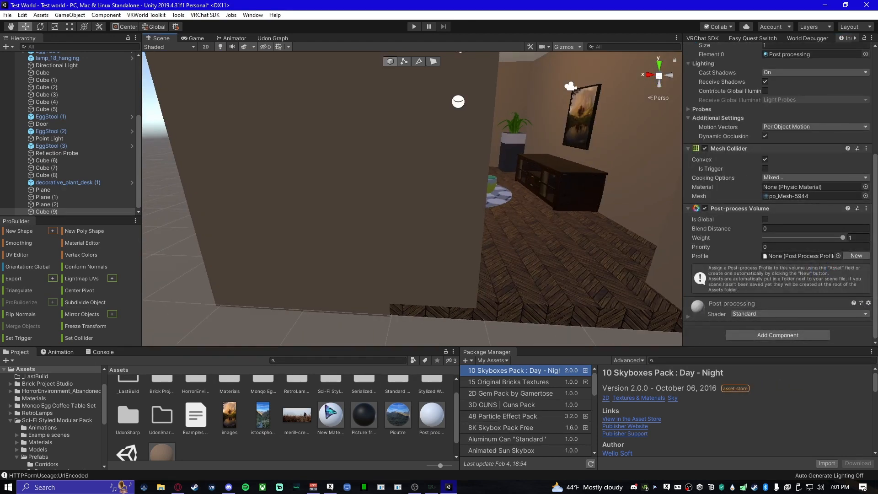
scroll(329, 409, "down", 2)
right_click(295, 439)
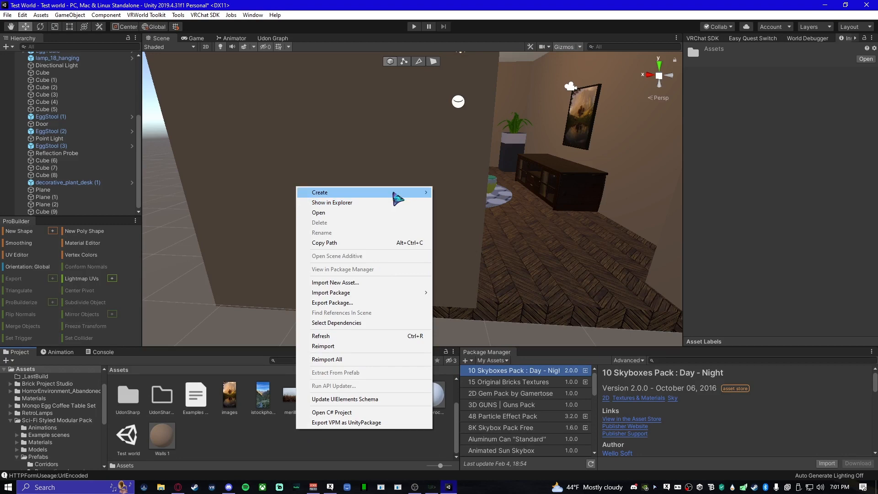
left_click(264, 434)
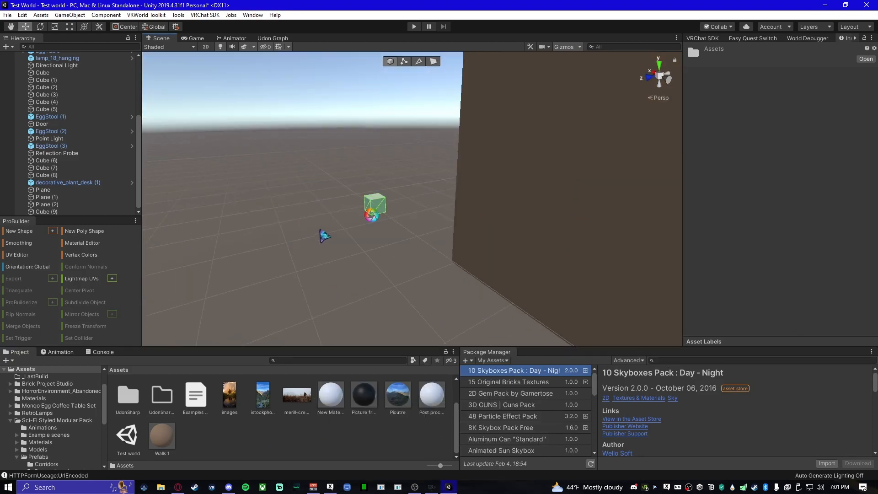
- Create a new profile for the cube's Post-process Volume and add a Bloom effect to it
left_click(382, 205)
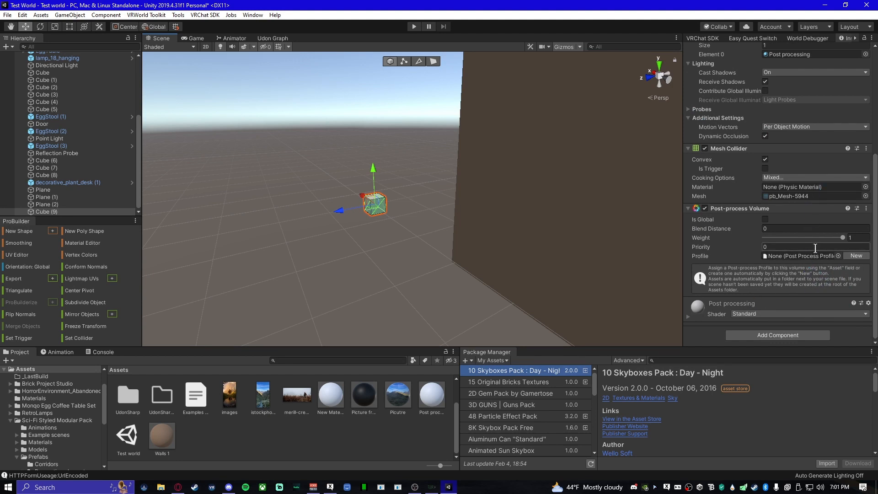
left_click(856, 256)
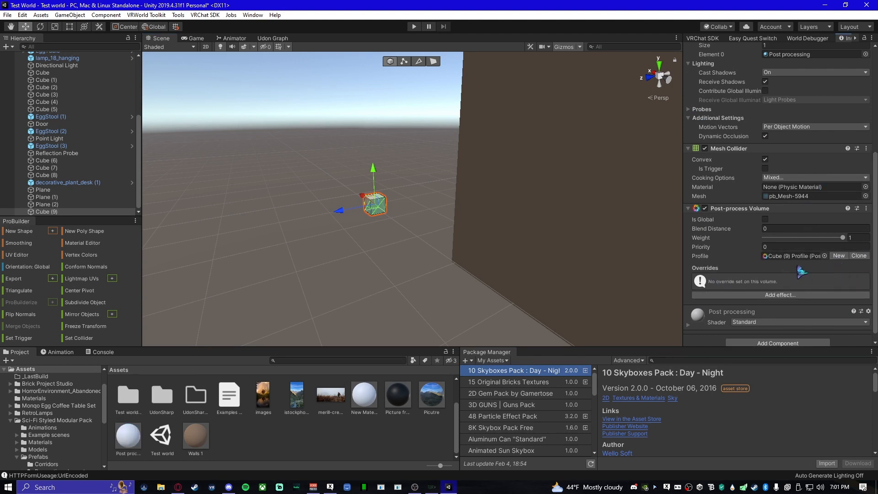
left_click(718, 295)
mouse_move(727, 303)
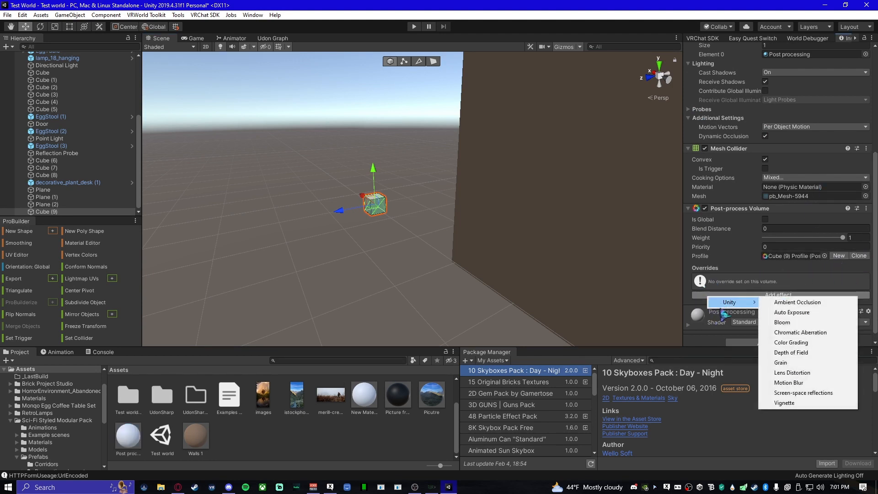
left_click(781, 323)
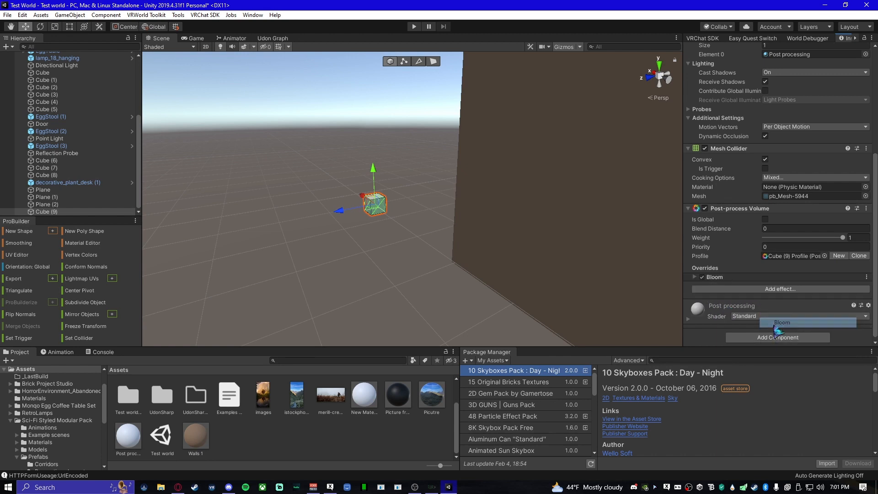
- Expand the Bloom settings and enable the Intensity override under the Bloom heading
left_click(695, 275)
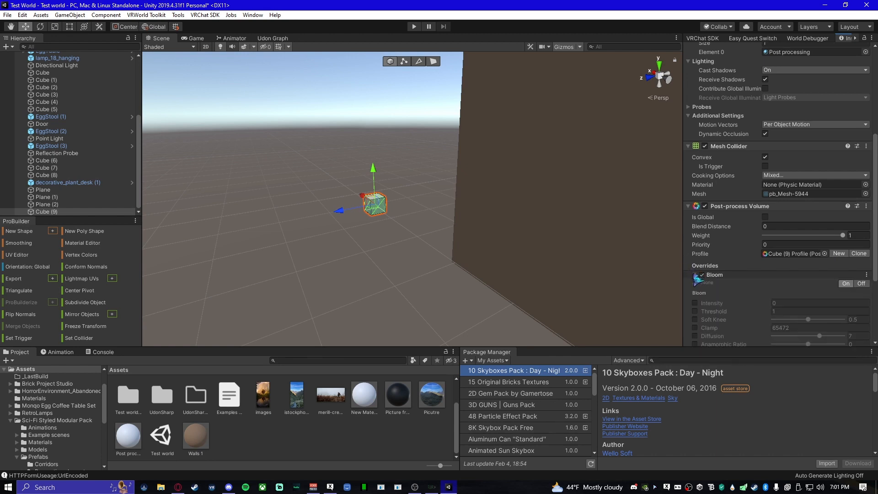
scroll(709, 304, "down", 3)
left_click(694, 221)
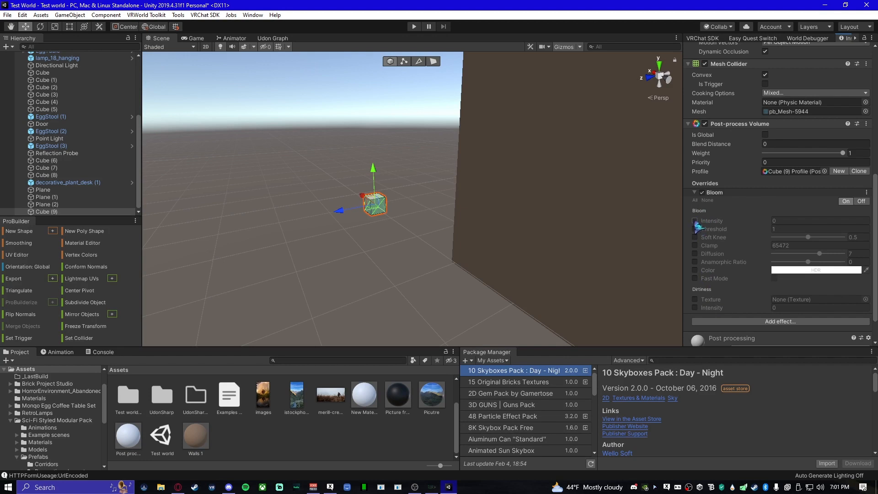
left_click(775, 221)
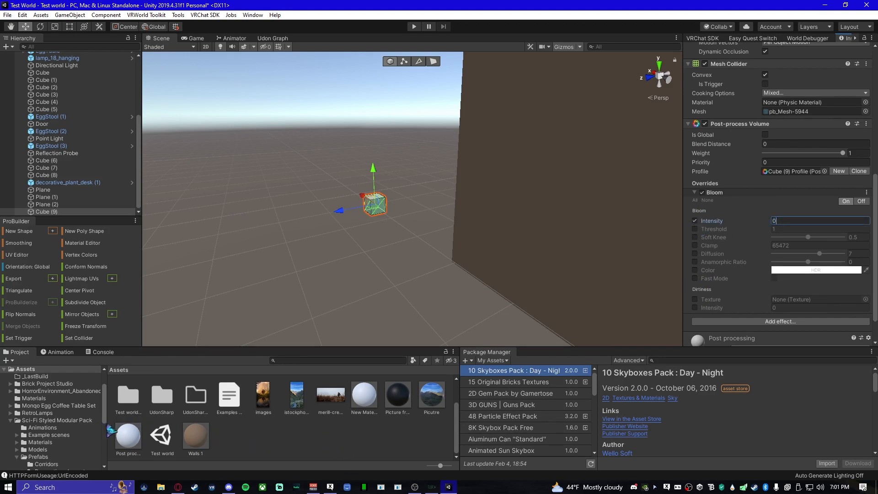
left_click(333, 441)
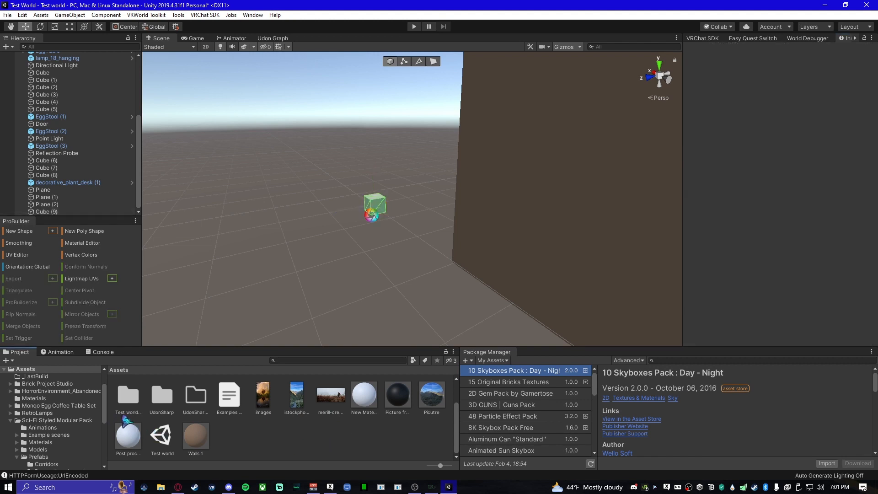
- Enable Emission on the Post processing material and set its HDR emission colour to white (RGB 255, 255, 255)
left_click(128, 436)
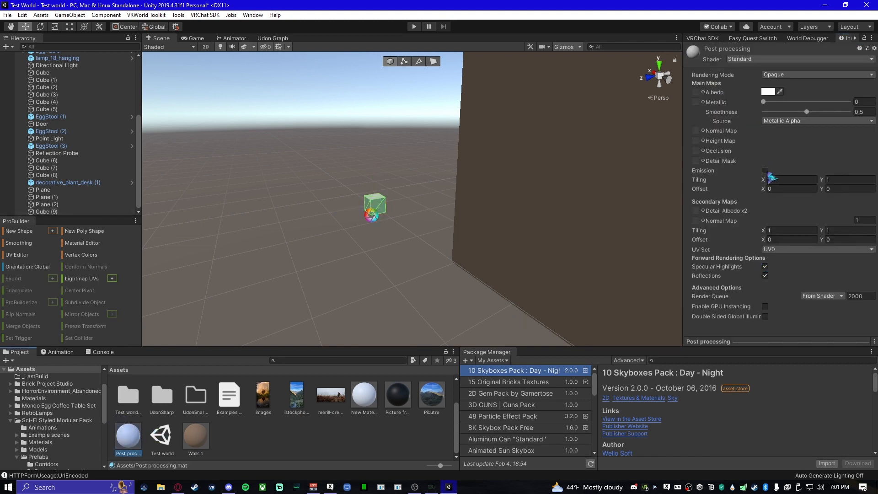
left_click(767, 171)
left_click(774, 183)
left_click_drag(825, 176, 783, 117)
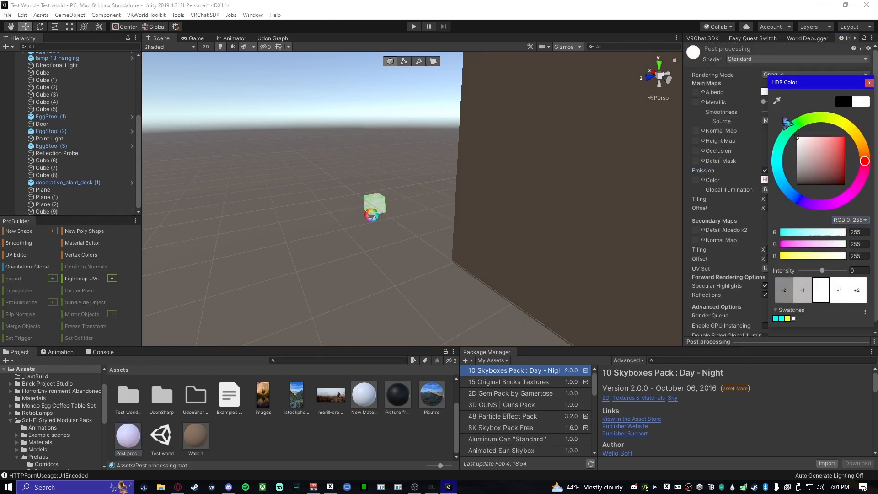
left_click(701, 188)
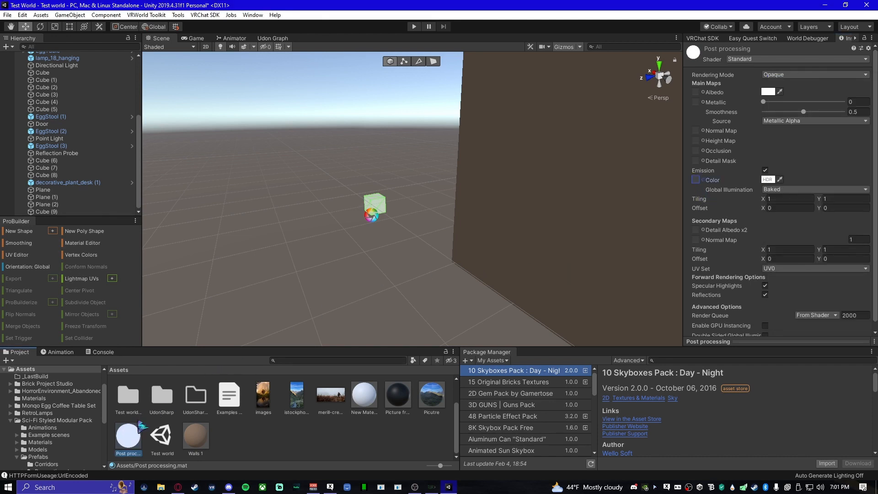
- Turn off the visibility of all gizmos in the Scene view
key("w")
right_click_drag(273, 270, 274, 266)
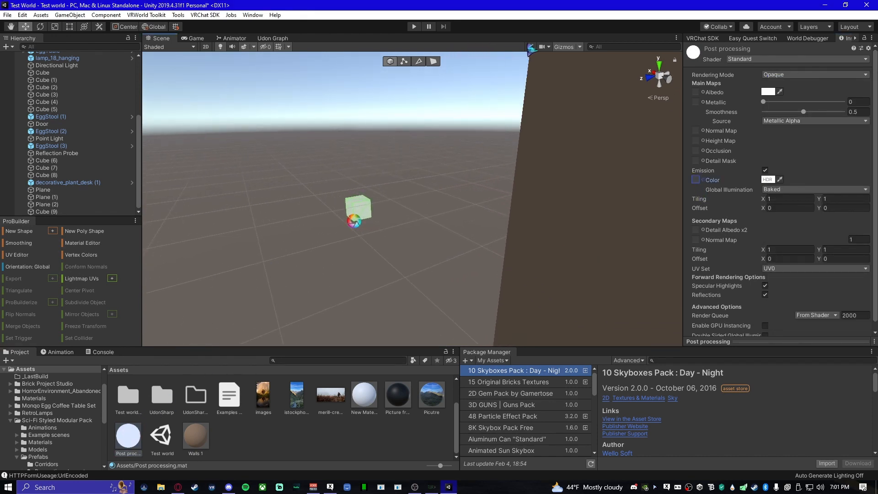
left_click(571, 64)
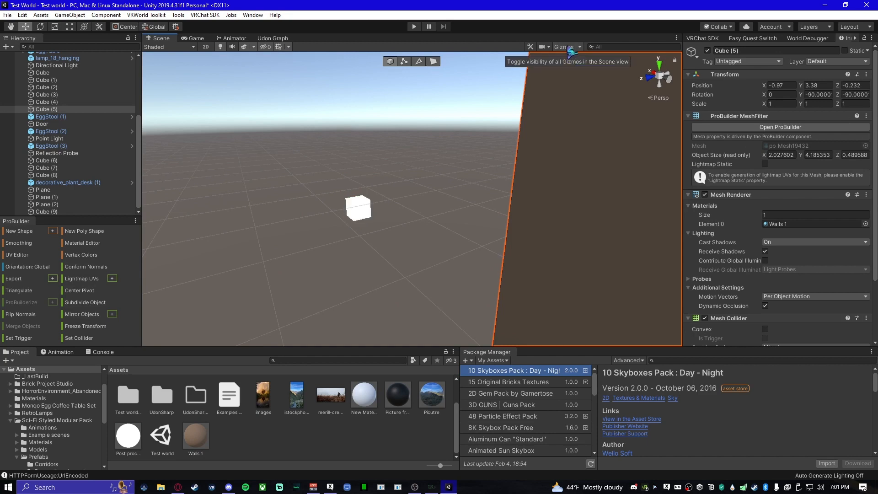
left_click(567, 46)
left_click(556, 47)
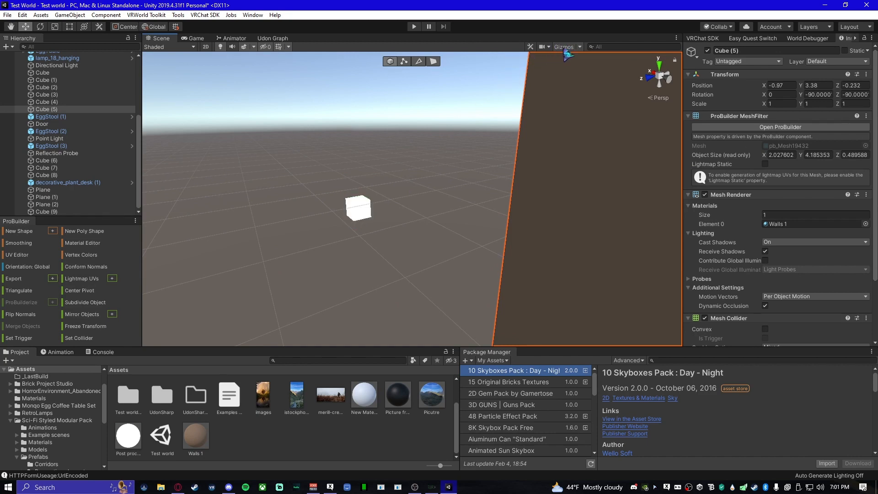
- Move Cube (9) up beside the brown building, to about X 9.4 and Y 0.89
left_click(566, 47)
left_click(572, 48)
right_click_drag(528, 105, 392, 210)
left_click(366, 228)
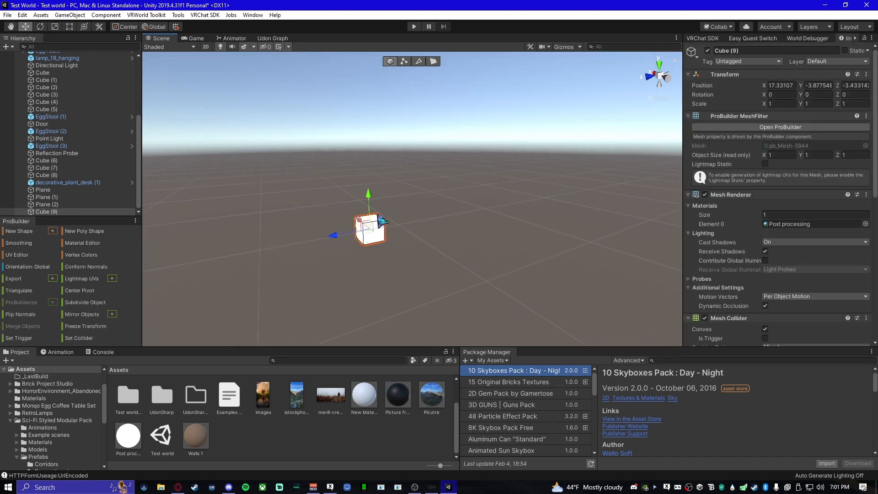
left_click_drag(366, 194, 396, 191)
mouse_move(397, 191)
right_mouse_down()
mouse_move(392, 222)
mouse_move(430, 241)
mouse_move(411, 189)
right_mouse_up()
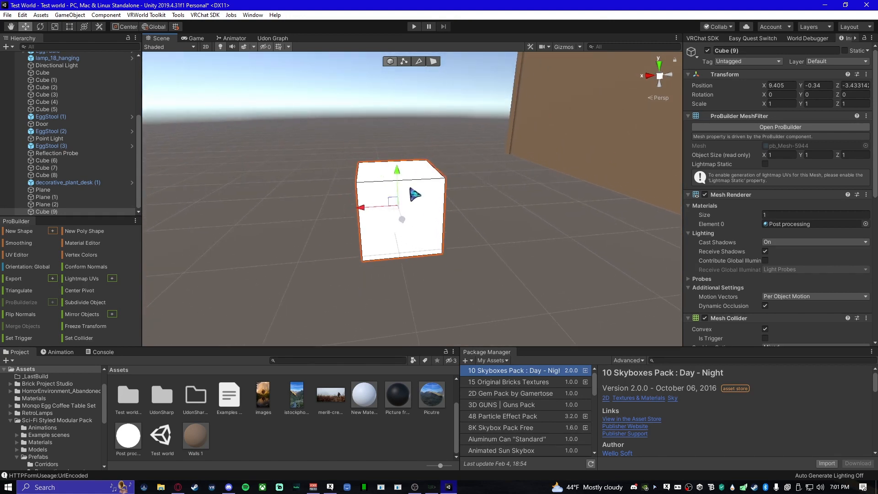
left_click_drag(393, 179, 378, 99)
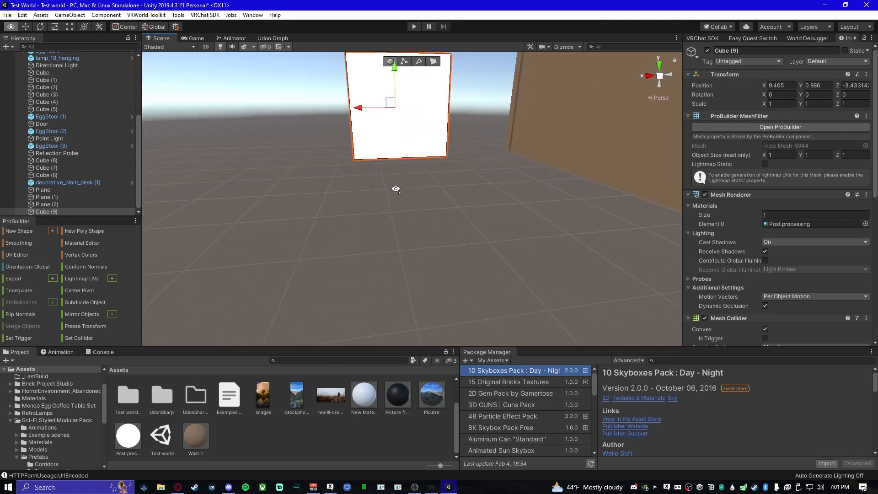
- Show the Scene view gizmos and add a Post-process Layer component to the Main Camera
right_click_drag(396, 189, 315, 216)
right_click_drag(291, 314, 466, 44)
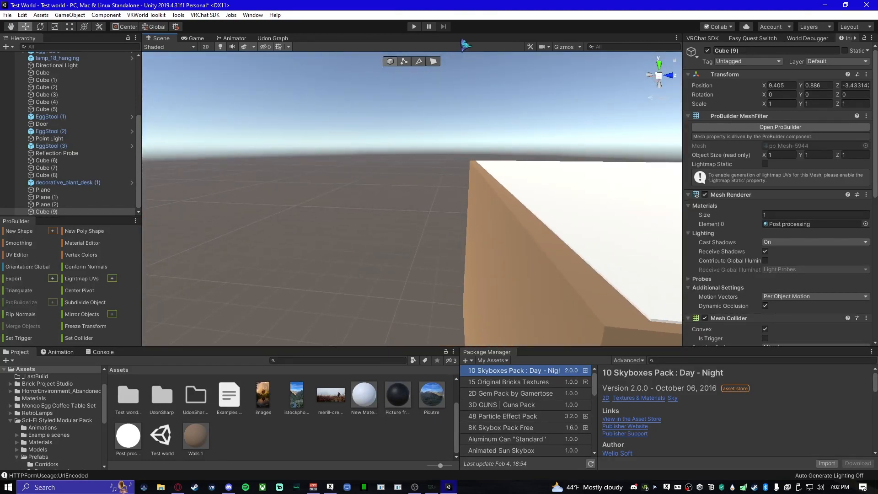
right_click_drag(408, 182, 399, 192)
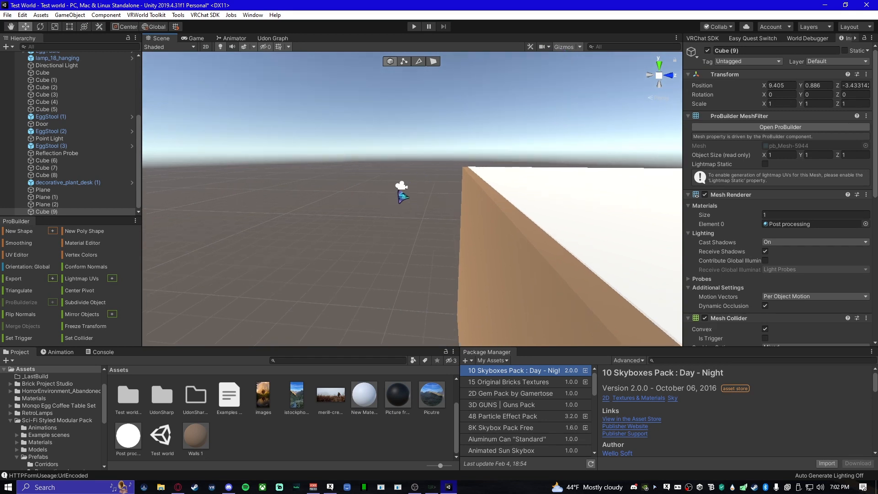
left_click(401, 187)
scroll(732, 311, "down", 2)
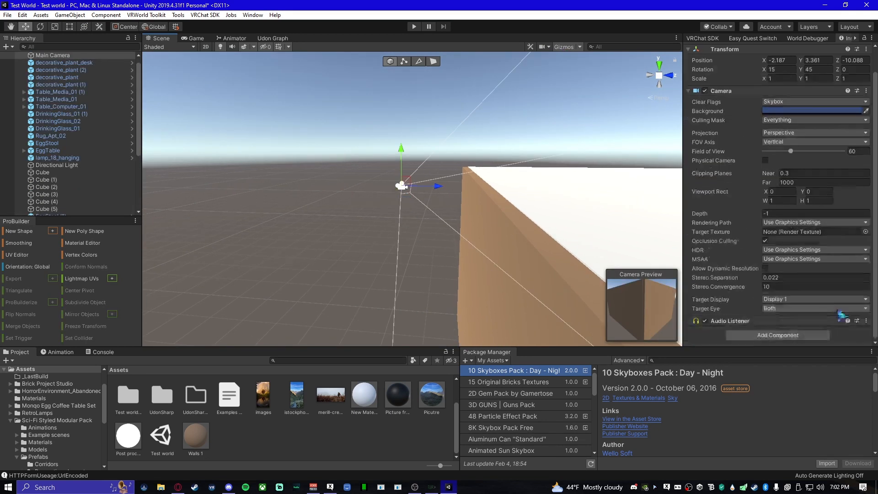
left_click(774, 335)
type("post pr")
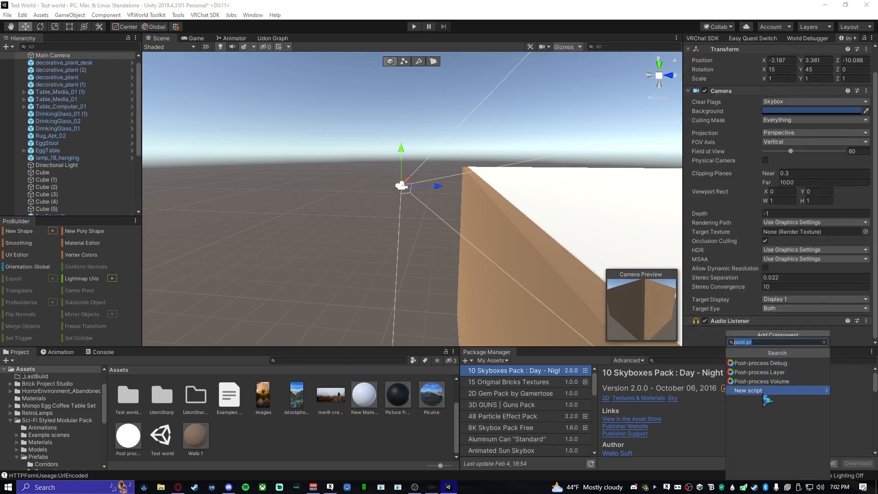
left_click(789, 373)
- Set the Main Camera's Post-process Layer to the reserved2, reserved3 and reserved4 layers
left_click(777, 234)
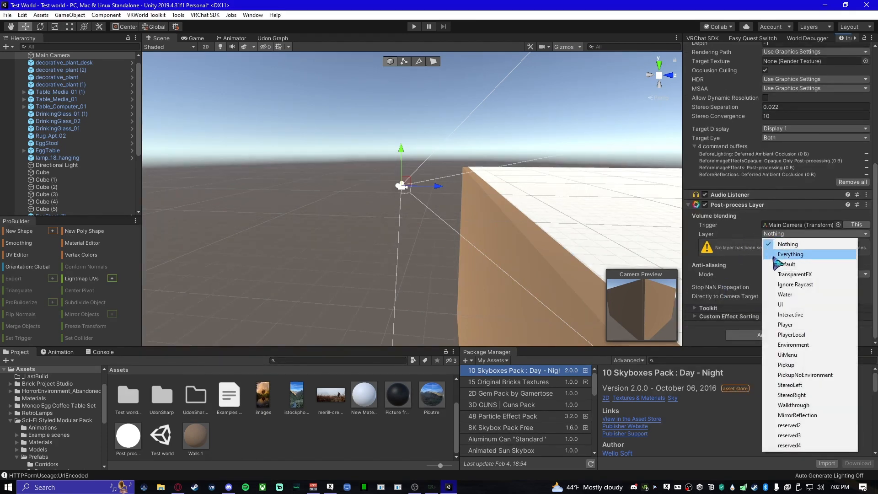
left_click(790, 425)
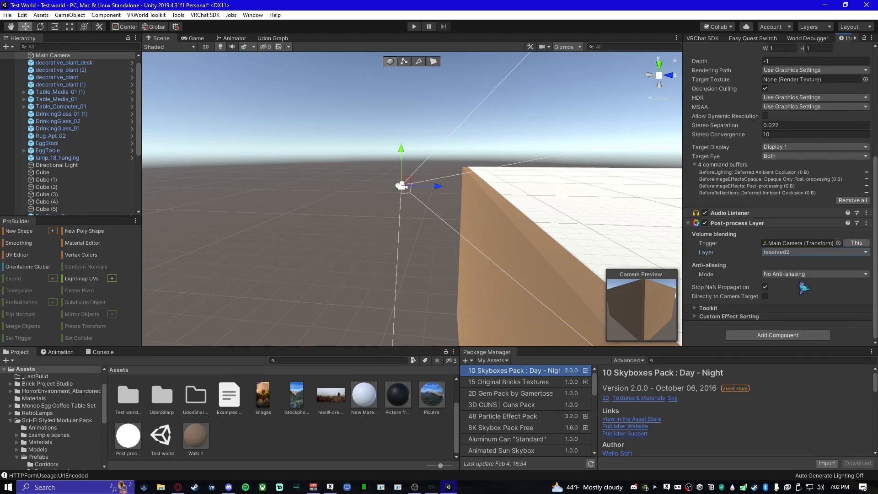
left_click(805, 253)
left_click(810, 456)
left_click(794, 254)
left_click(796, 464)
- Clear the messages in the Console and return to the project's asset files
right_click_drag(316, 222, 801, 263)
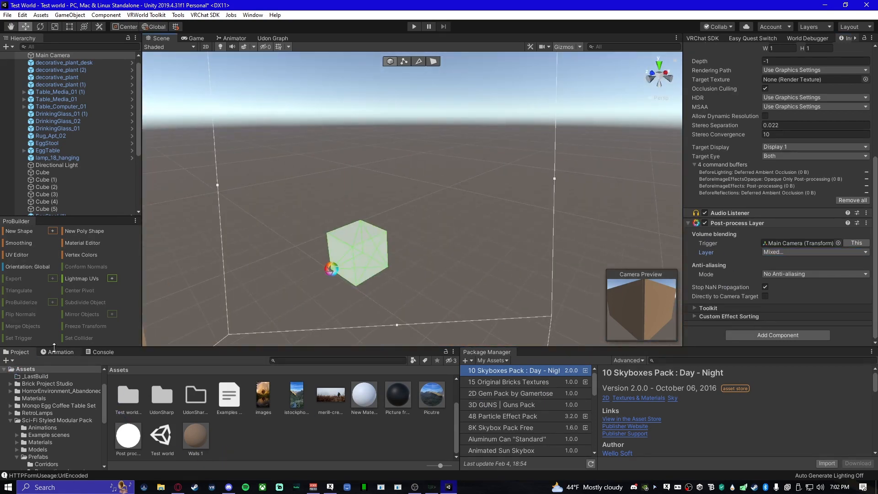
left_click(61, 352)
left_click(101, 351)
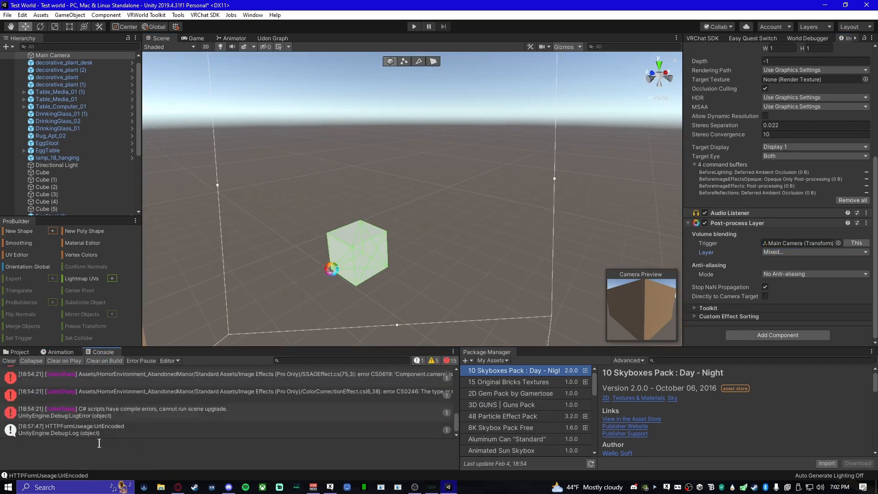
left_click(9, 361)
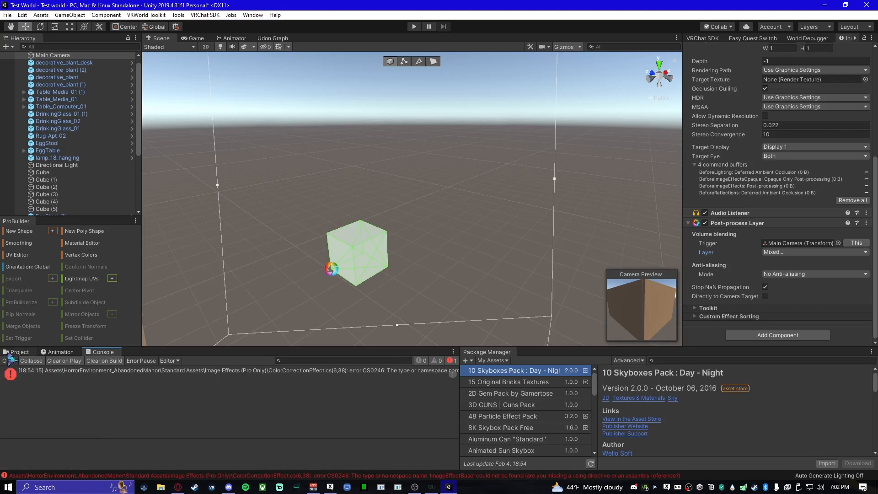
left_click(16, 352)
- Deselect the Main Camera and hide all gizmos in the Scene view to see the white cube unobstructed
right_click_drag(274, 330, 438, 83)
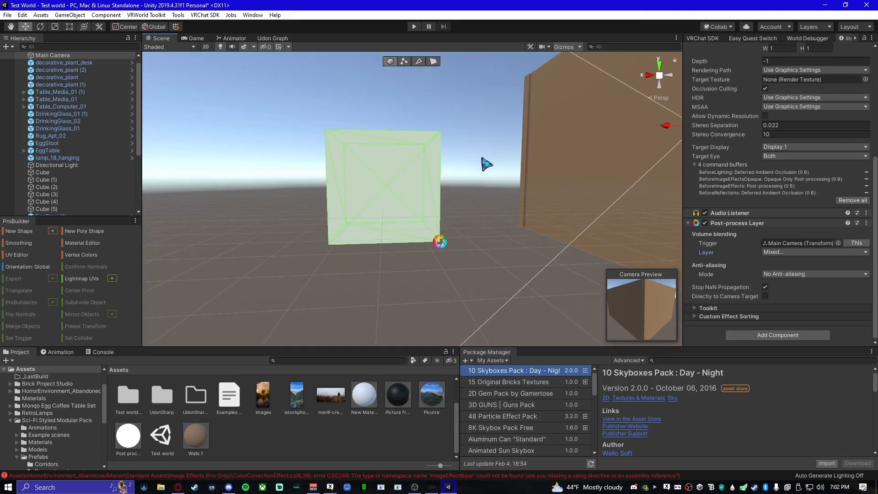
left_click(456, 158)
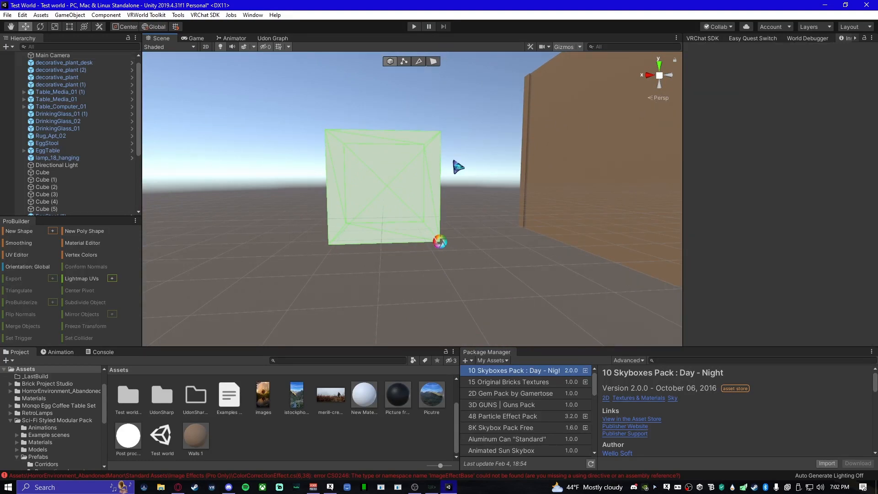
left_click(566, 47)
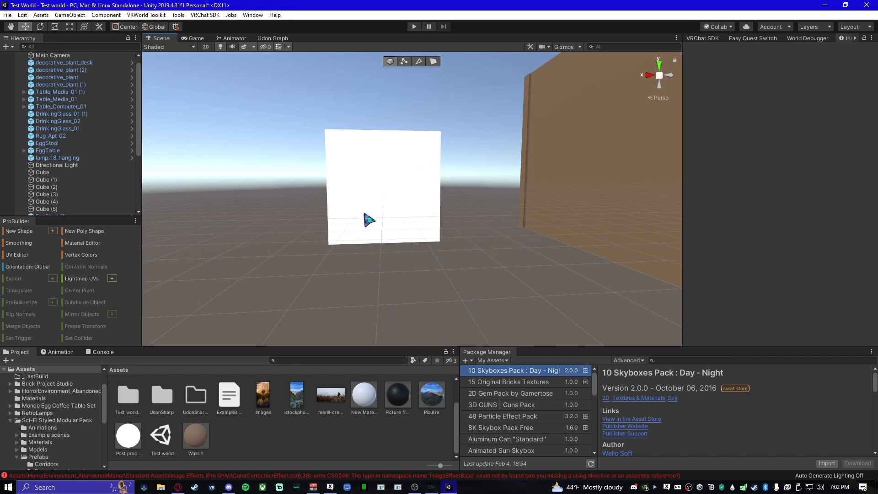
- Enable Is Global on Cube (9)'s Post-process Volume and open its Bloom Intensity value for editing
left_click(381, 208)
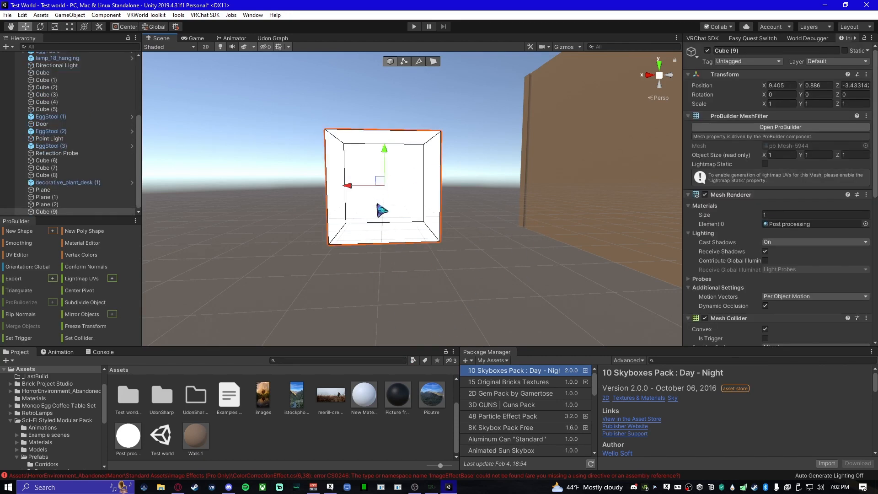
scroll(837, 314, "down", 10)
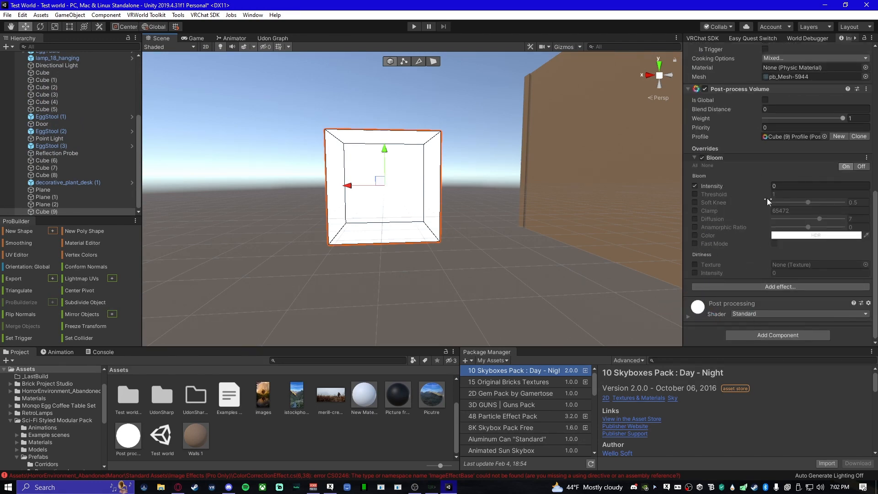
scroll(767, 201, "up", 3)
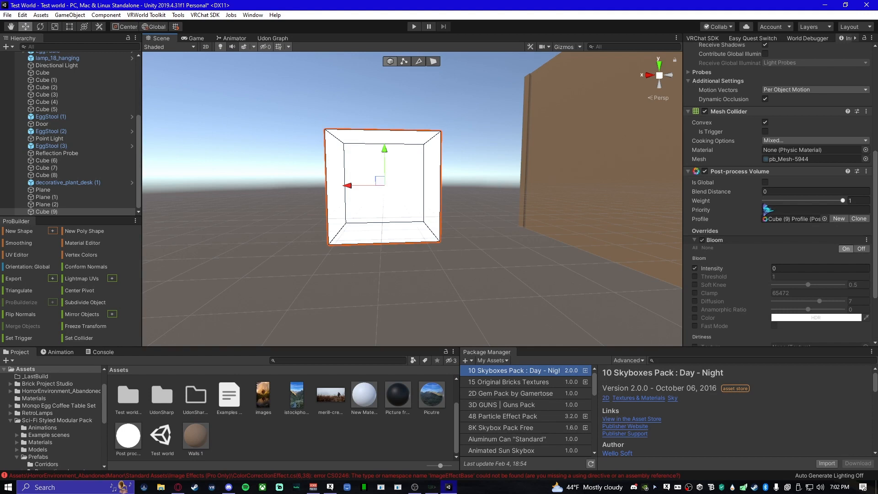
left_click(766, 183)
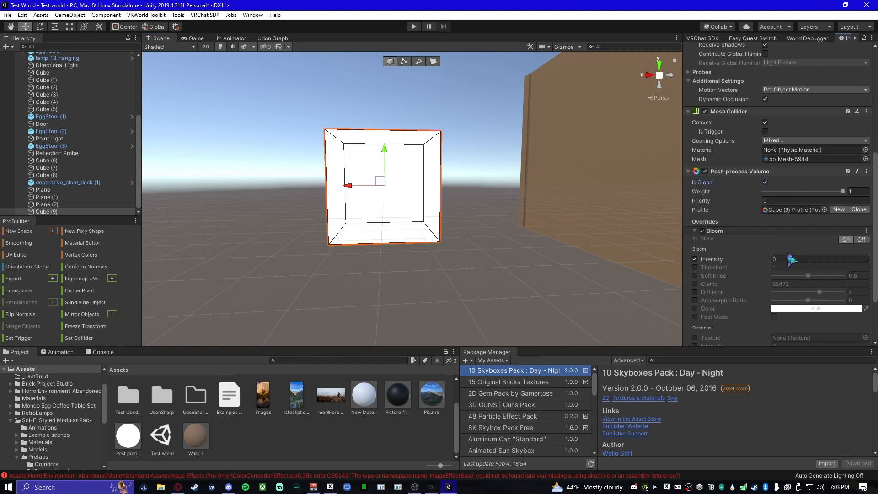
left_click(808, 260)
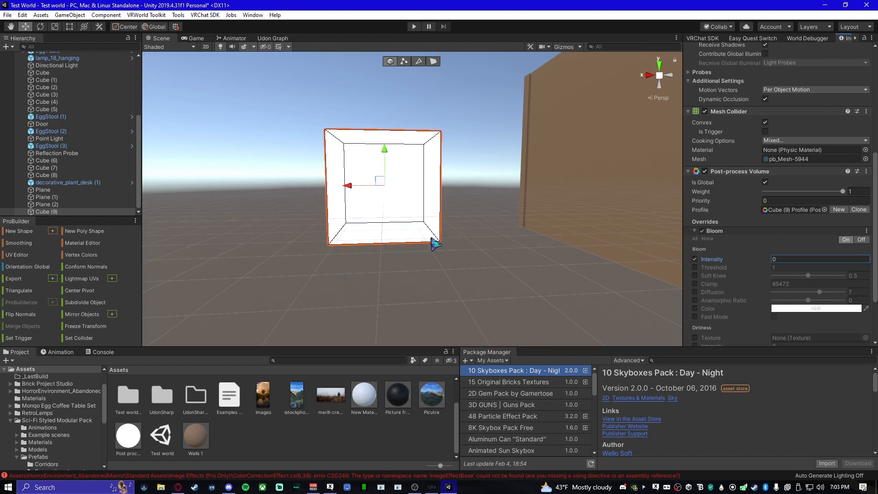
right_click_drag(440, 225, 407, 204)
key("d")
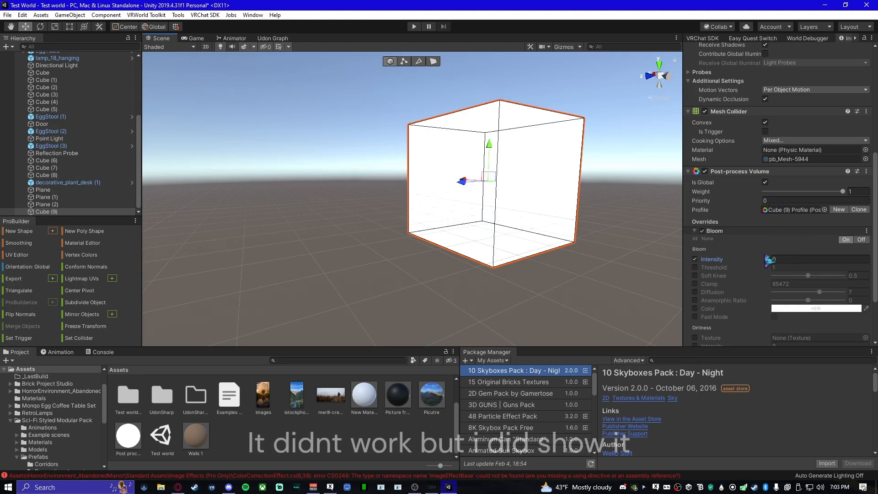
- Create a new Post-processing Profile named Cube in the Test world_Profiles folder, beside the volume's current profile
scroll(765, 269, "up", 3)
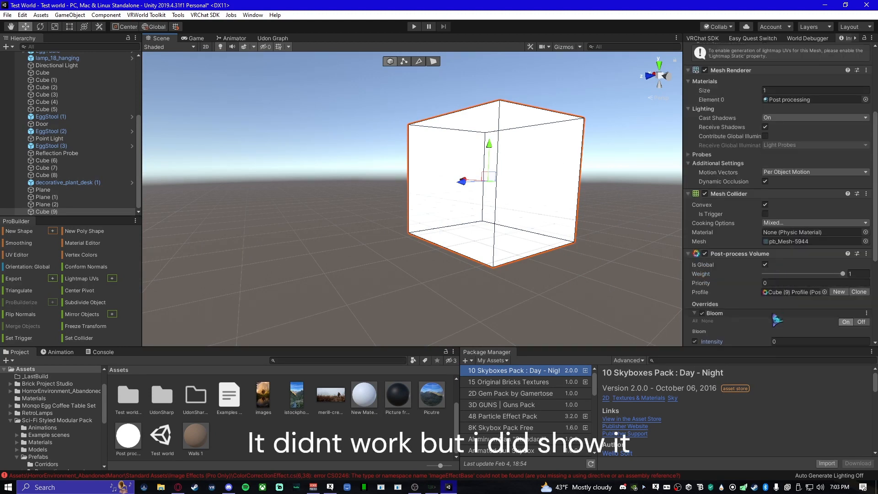
left_click(802, 294)
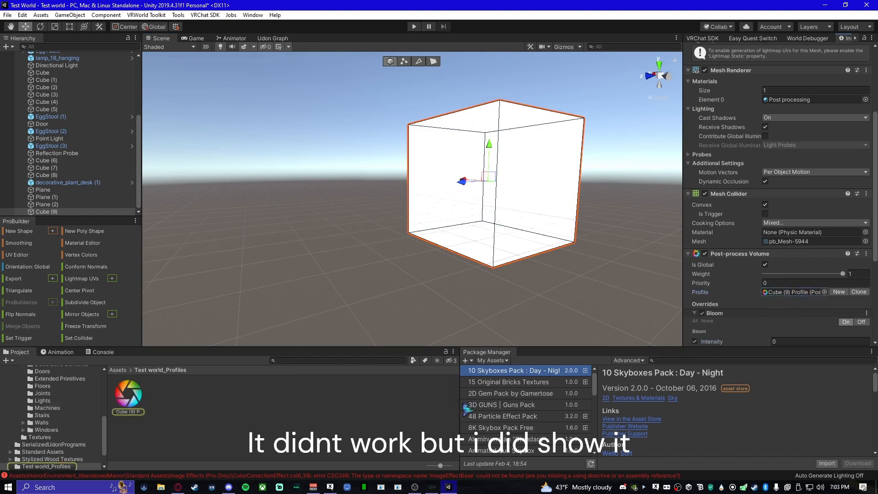
right_click(197, 412)
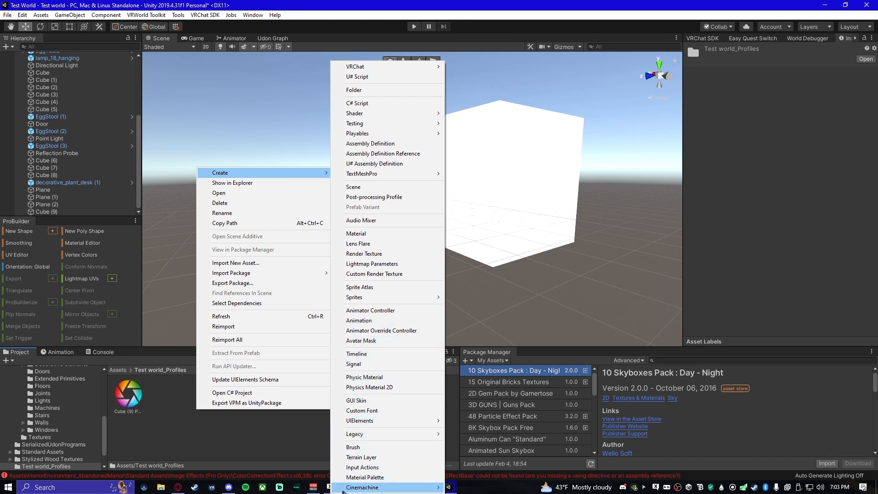
mouse_move(348, 489)
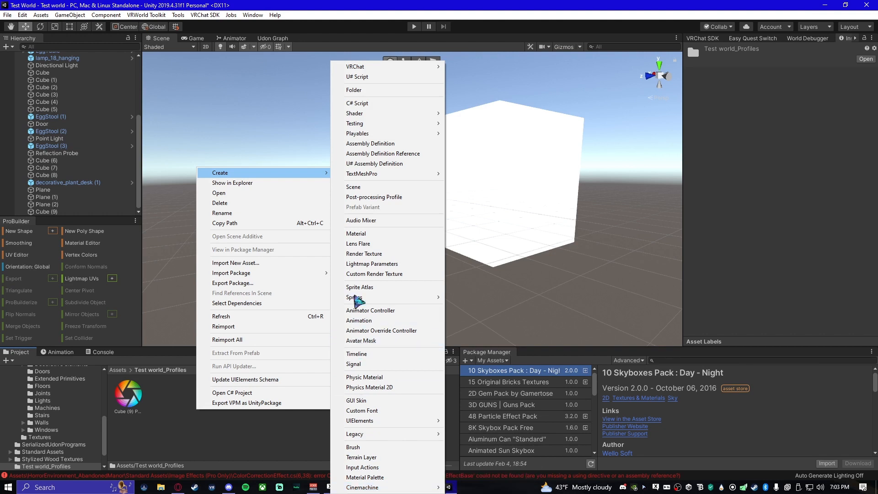
left_click(370, 198)
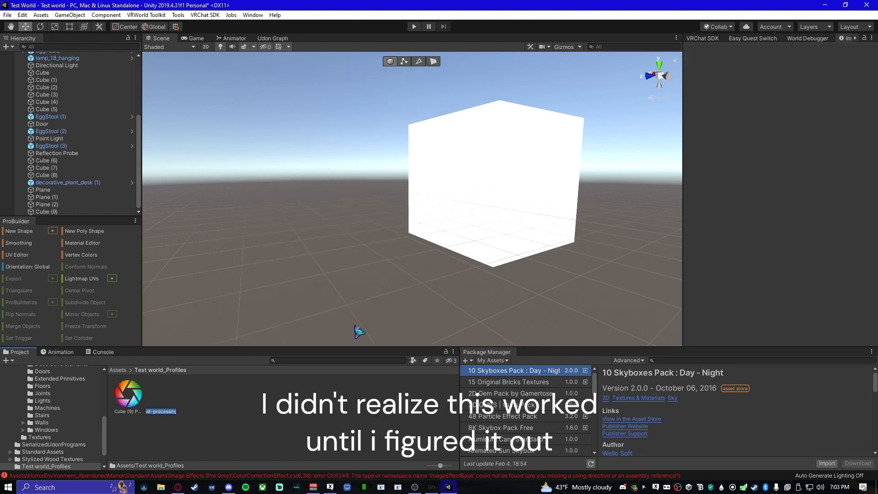
type("Cube")
key("Return")
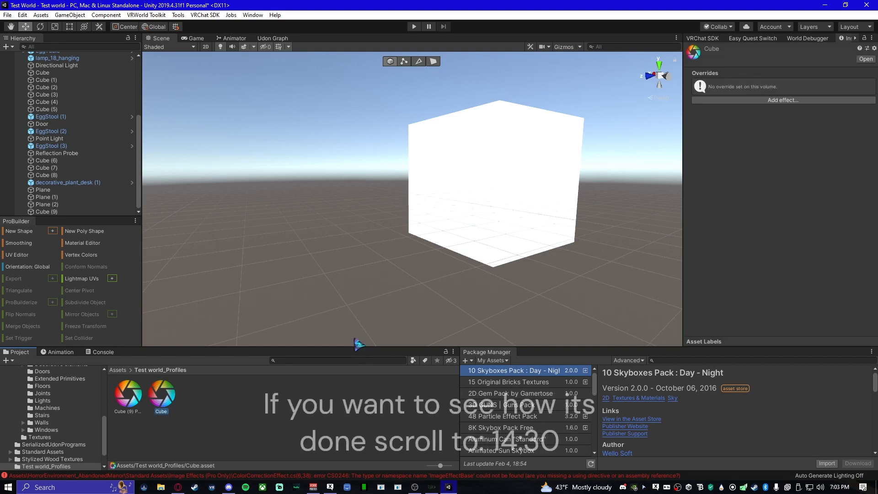
- Assign the Cube profile to Cube (9)'s Post-process Volume
left_click(416, 225)
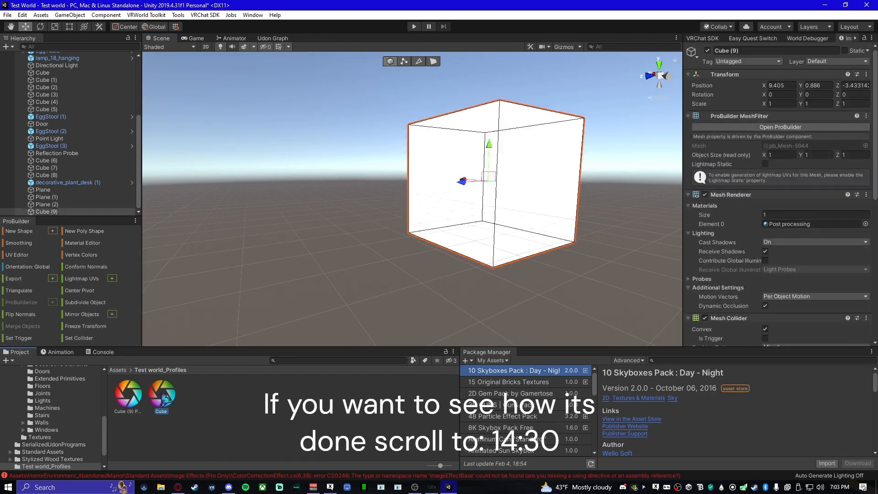
scroll(803, 204, "down", 10)
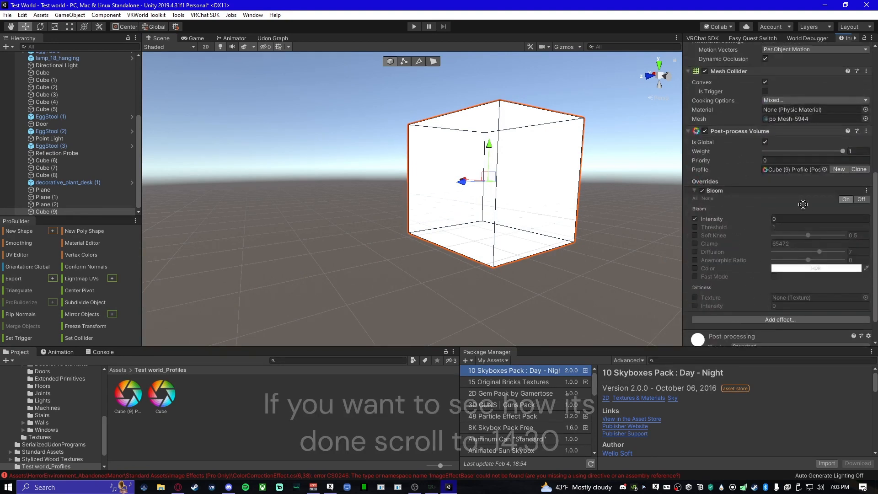
left_click_drag(803, 204, 789, 169)
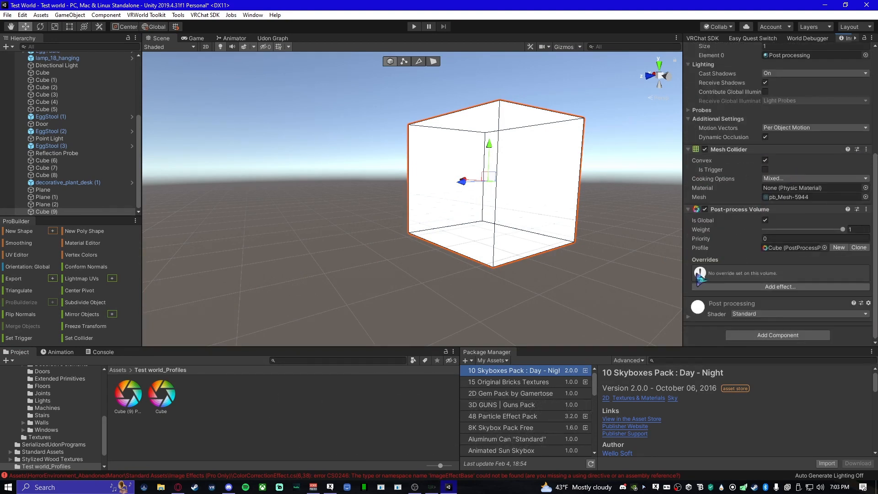
- Add a Bloom effect to the Cube profile's overrides, enable its Intensity override and open that value for editing
left_click(718, 288)
mouse_move(741, 295)
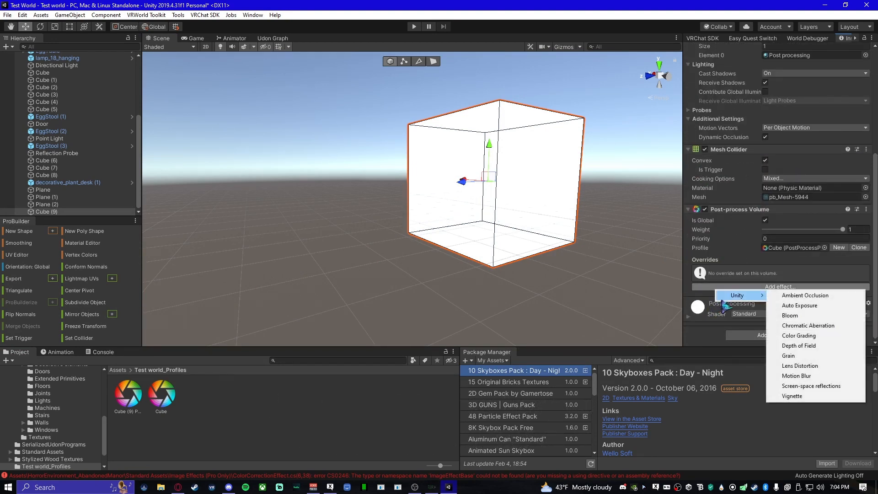
left_click(790, 316)
scroll(717, 303, "down", 5)
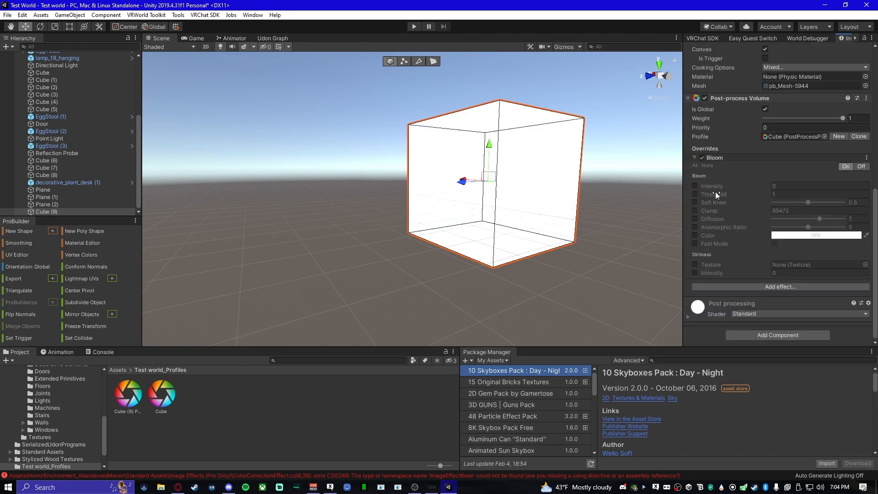
left_click(695, 186)
left_click(798, 187)
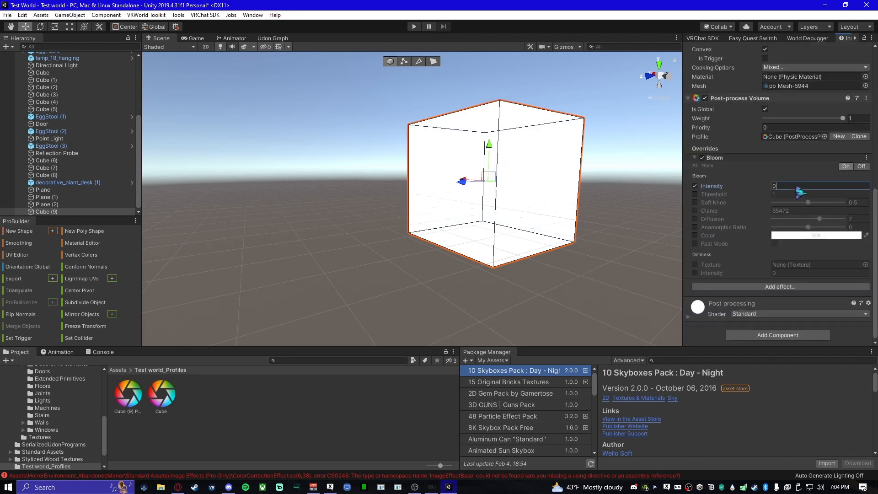
- Turn off Convex on Cube (9)'s Mesh Collider
left_click(339, 282)
right_click_drag(338, 281, 386, 243)
left_click(385, 243)
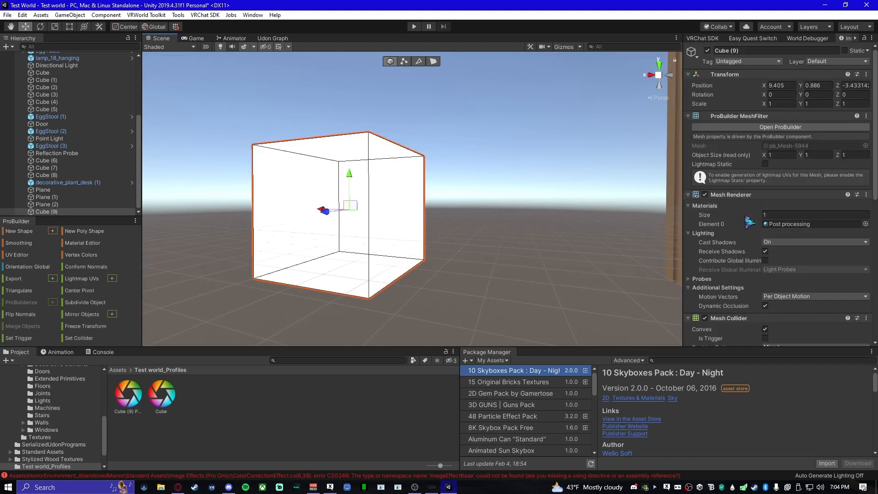
scroll(741, 234, "down", 4)
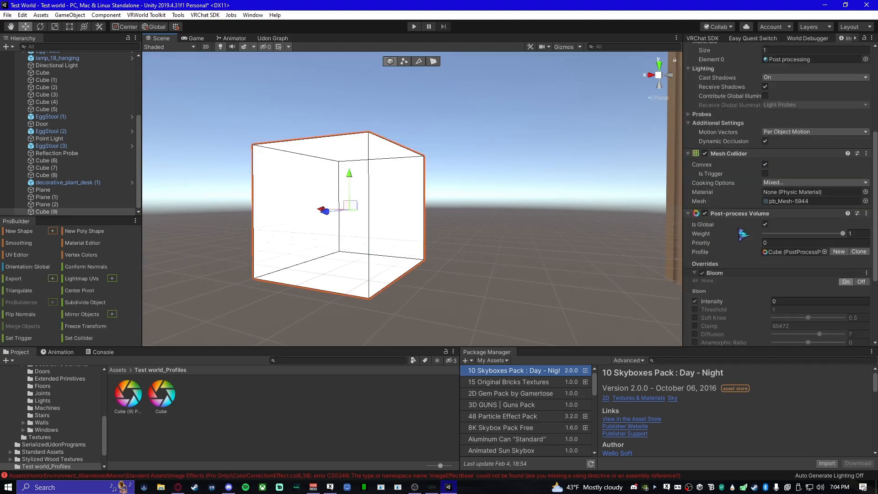
left_click(765, 164)
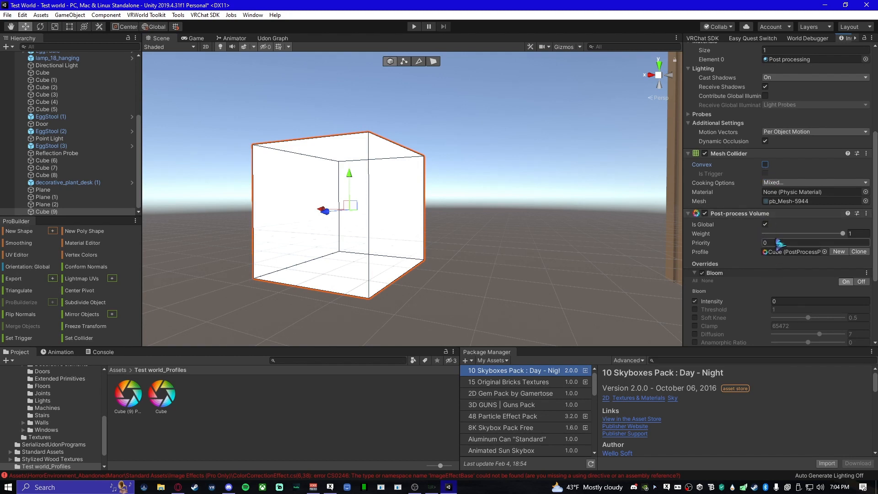
- Check the Console for compile errors and return to the project files
scroll(742, 269, "down", 5)
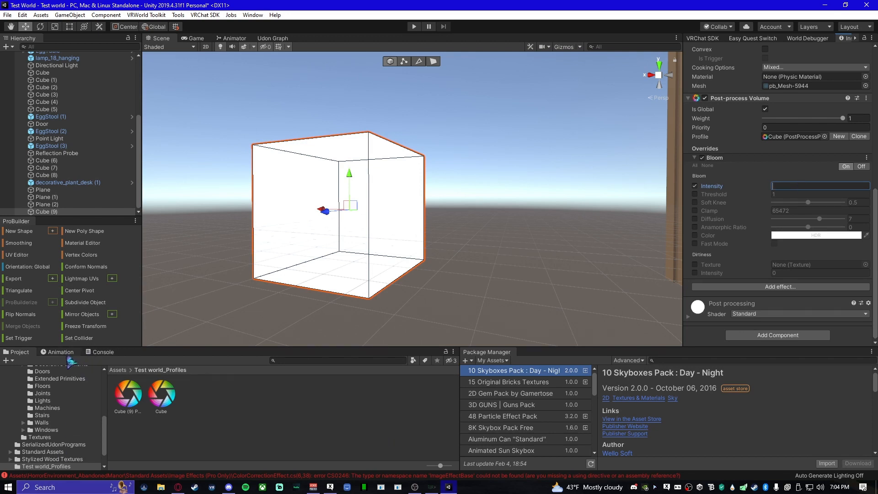
left_click(98, 353)
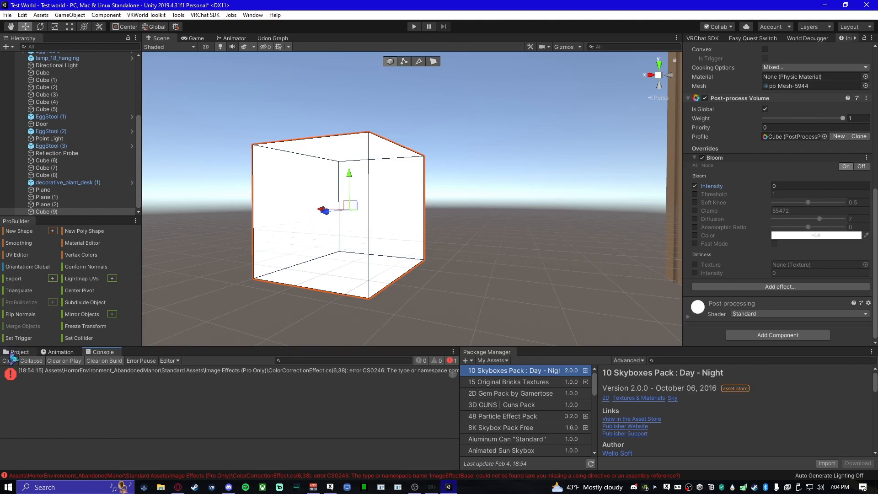
left_click(11, 353)
- Add the Default layer to the layer mask of the Main Camera's Post-process Layer
right_click_drag(173, 294, 422, 270)
left_click(564, 47)
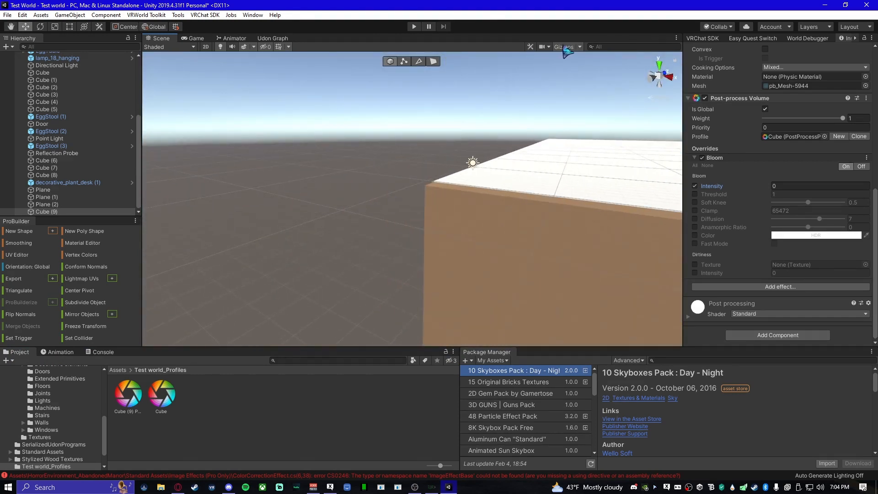
right_click_drag(405, 173, 217, 305)
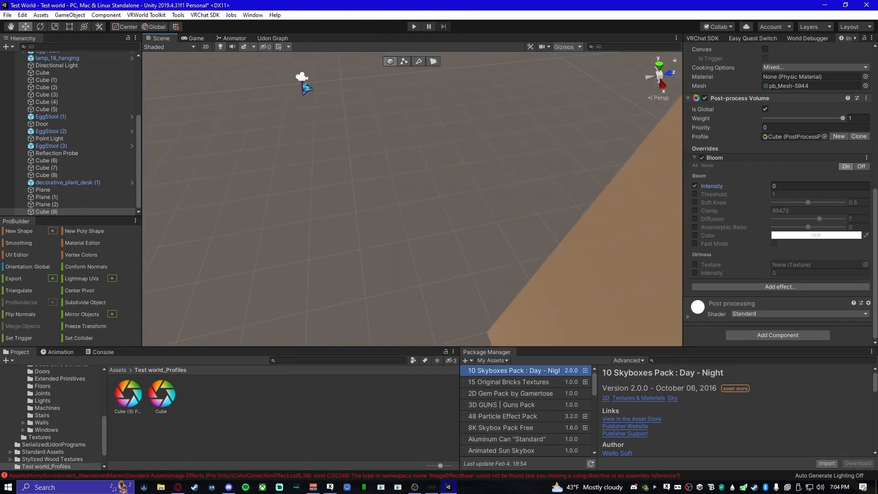
left_click(302, 78)
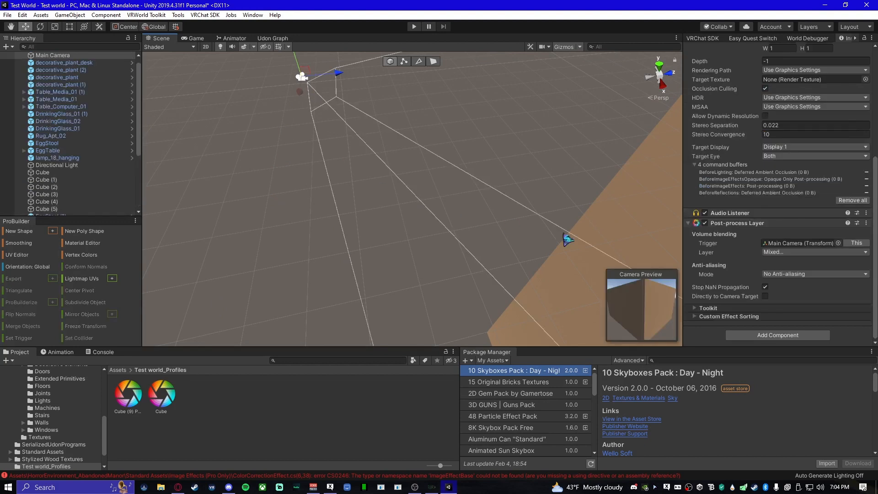
left_click(794, 252)
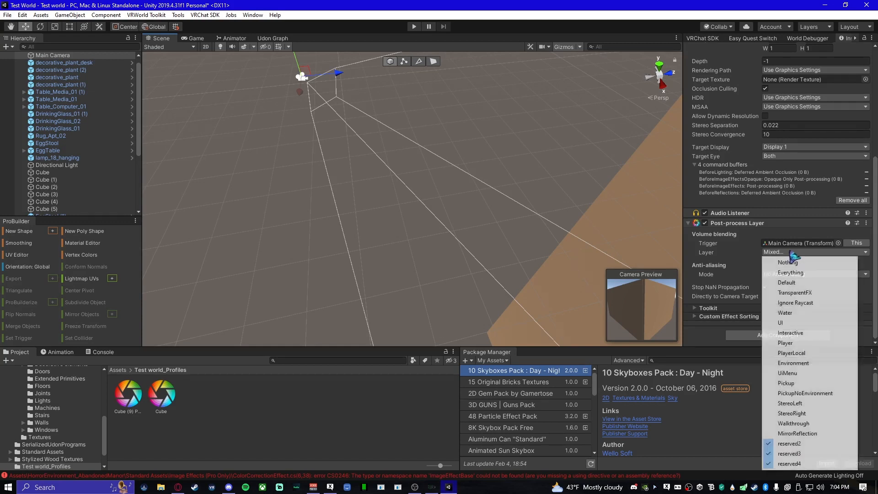
left_click(799, 282)
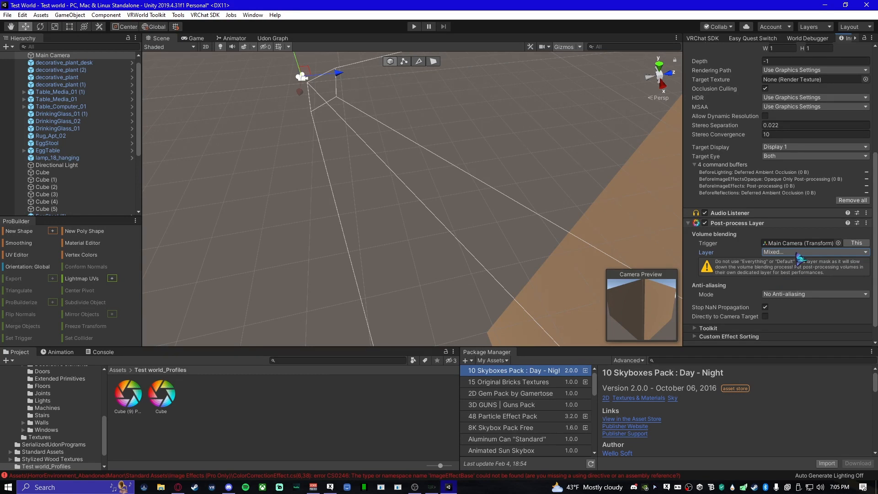
- Remove the Default layer from the Main Camera's Post-process Layer mask
left_click(800, 253)
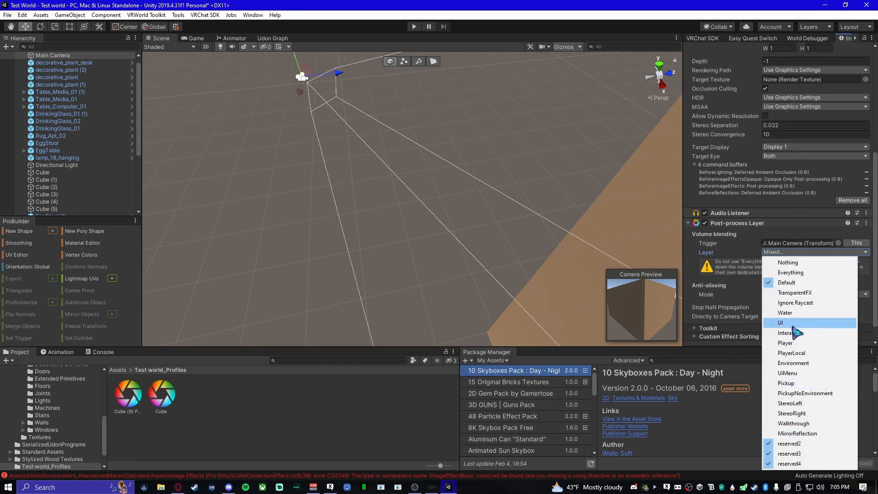
left_click(796, 284)
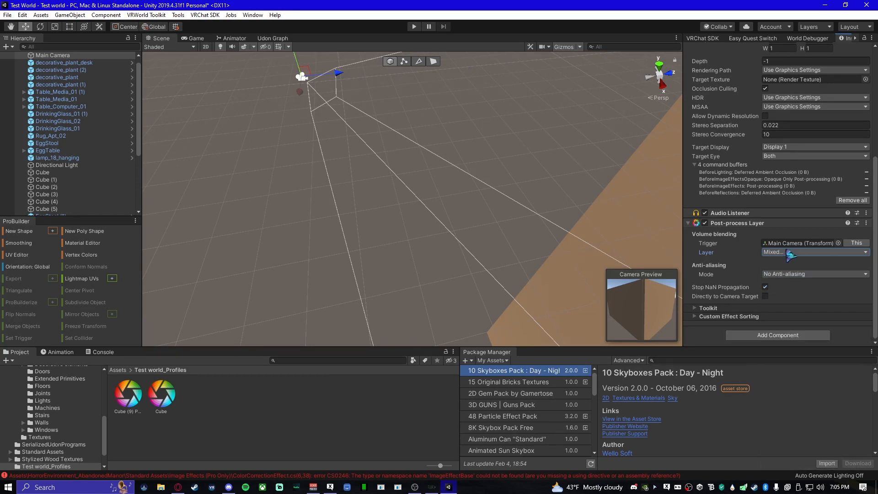
scroll(766, 279, "up", 3)
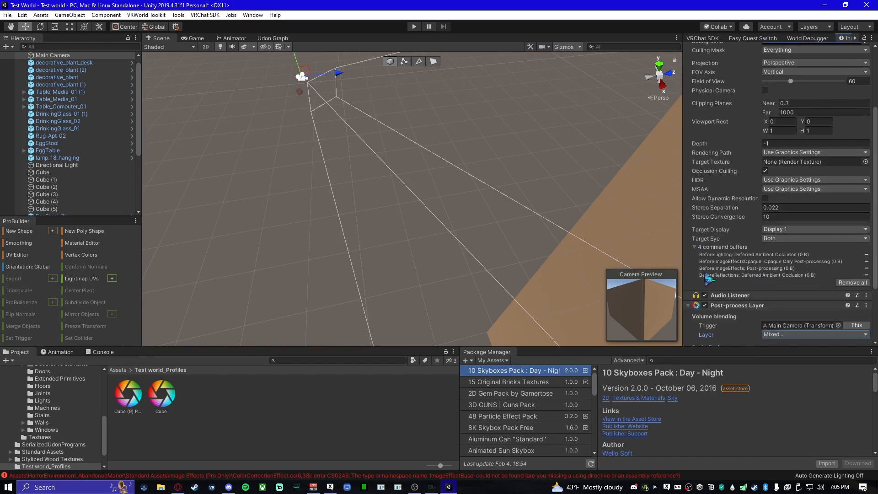
scroll(739, 284, "down", 3)
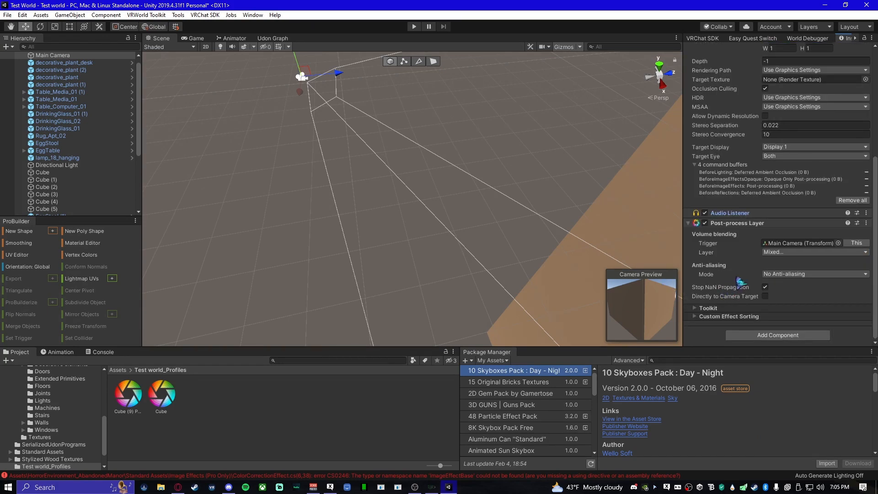
- Move Cube (9) into the furnished room and open its Bloom Intensity value for editing
right_click_drag(294, 277, 435, 247)
left_click(457, 235)
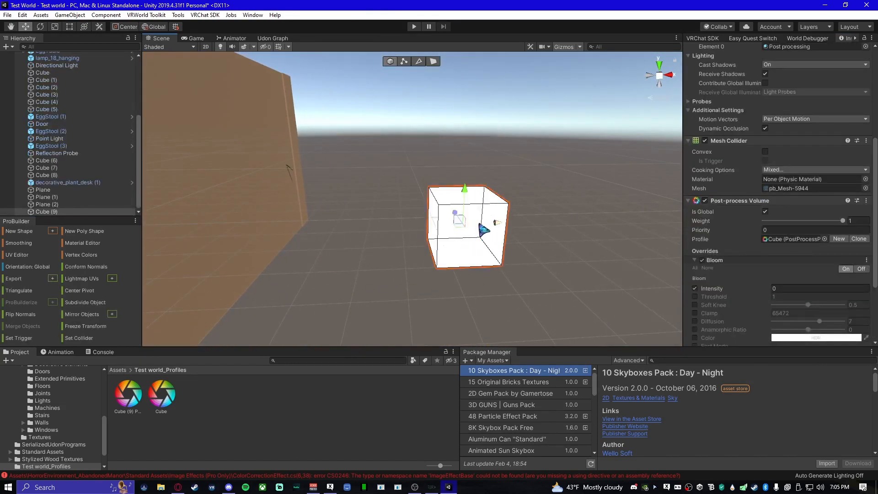
left_click_drag(495, 224, 215, 247)
right_click_drag(298, 254, 436, 240)
right_click_drag(505, 255, 318, 274)
left_click(795, 289)
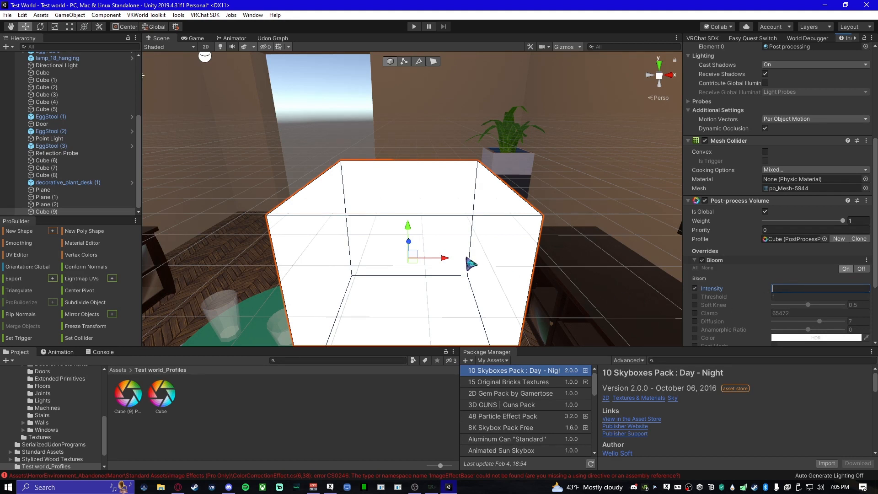
- Select the white Cube (9) in the furnished room and delete it
left_click(455, 255)
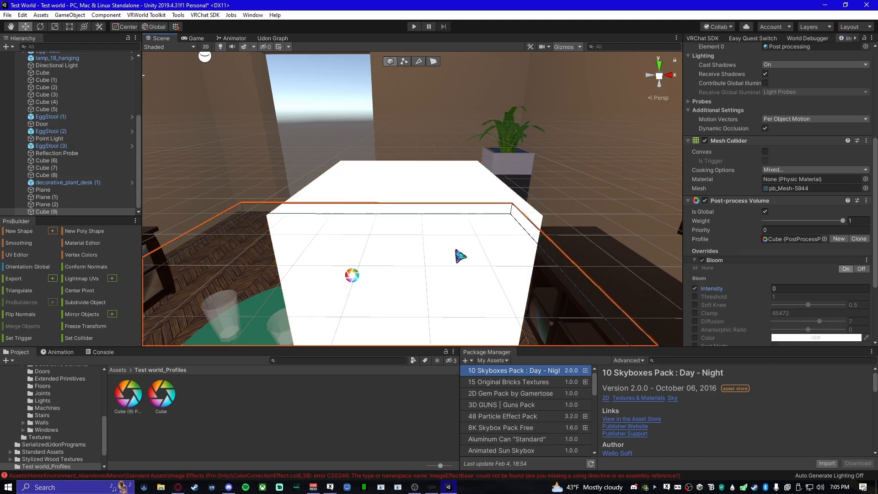
left_click(438, 222)
left_click(431, 242)
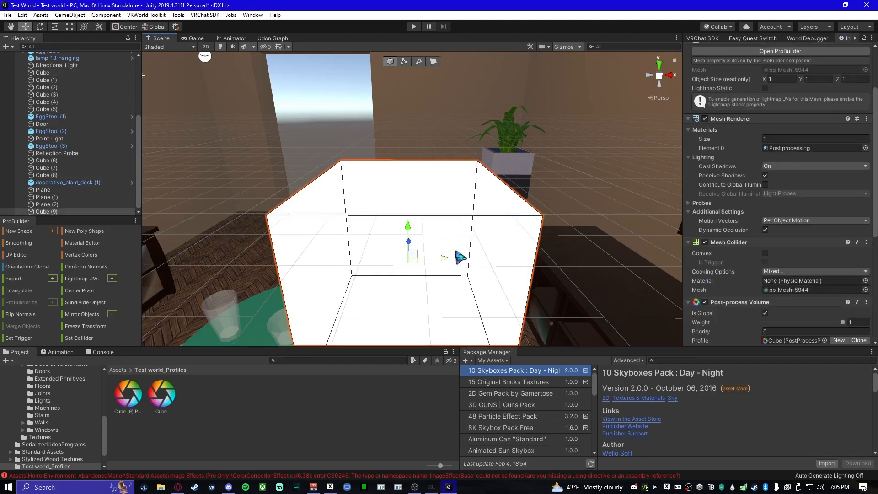
key("Delete")
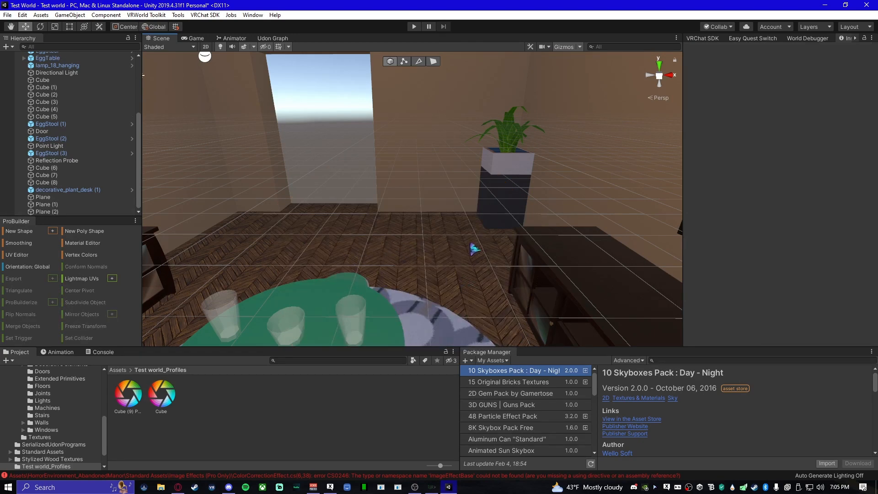
- Examine the component settings of a drinking glass on the green table and of the media table's Door.R.001
right_click_drag(470, 244, 341, 236)
right_click_drag(514, 241, 248, 238)
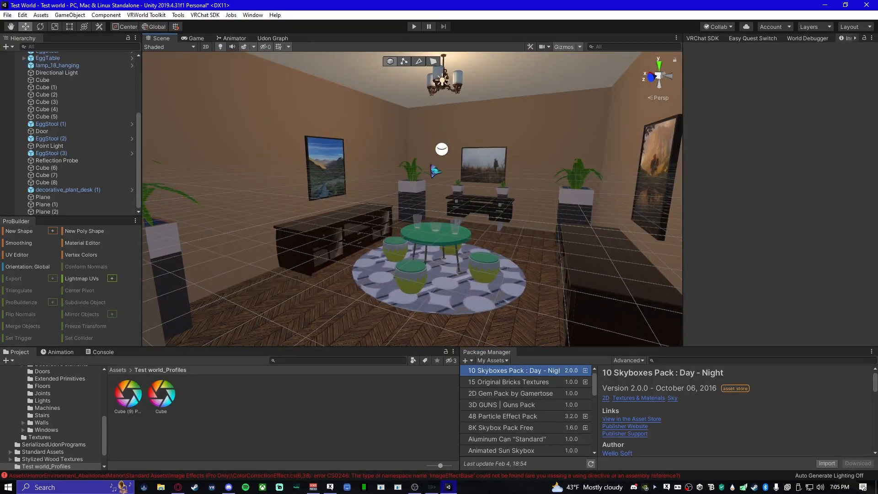
right_click_drag(418, 268, 447, 274)
key("w")
left_click(437, 229)
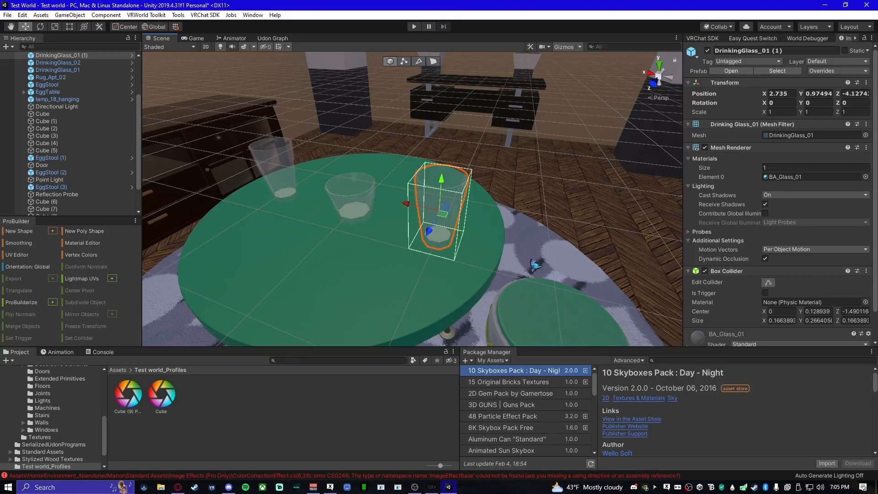
right_click_drag(399, 306, 514, 265)
left_click(514, 264)
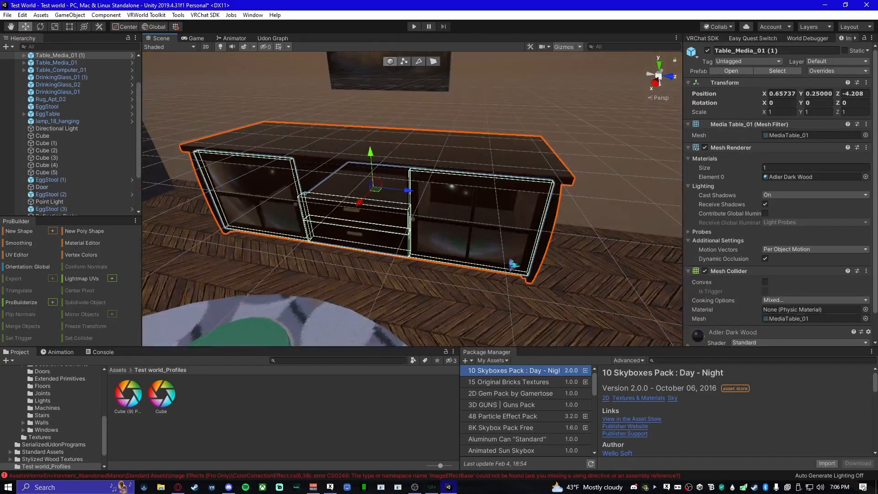
scroll(825, 303, "down", 3)
left_click(516, 237)
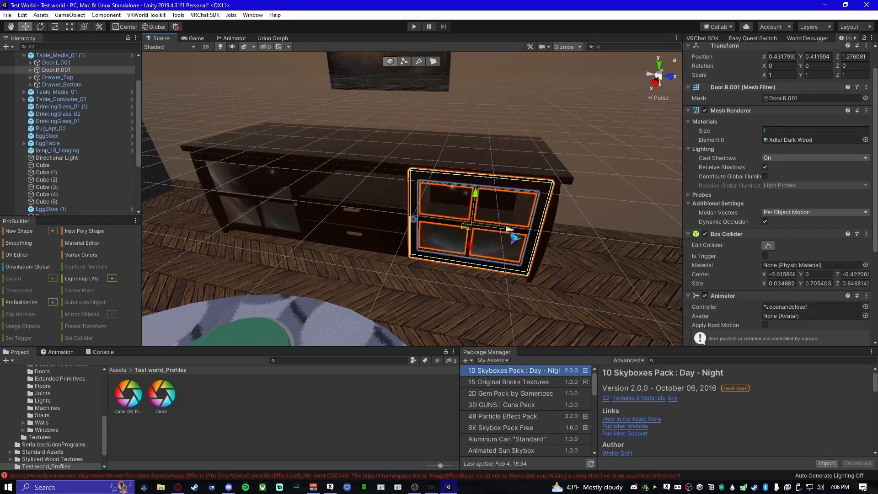
scroll(844, 302, "down", 15)
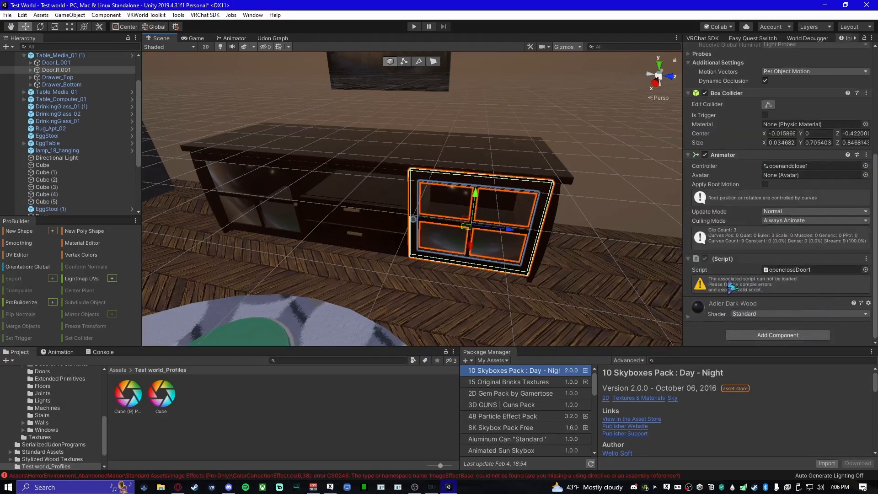
- Try a Smoothness of 0.5 on the BA_Glass_03 material of Door.R.001's glass pane, and undo the change
left_click(497, 262)
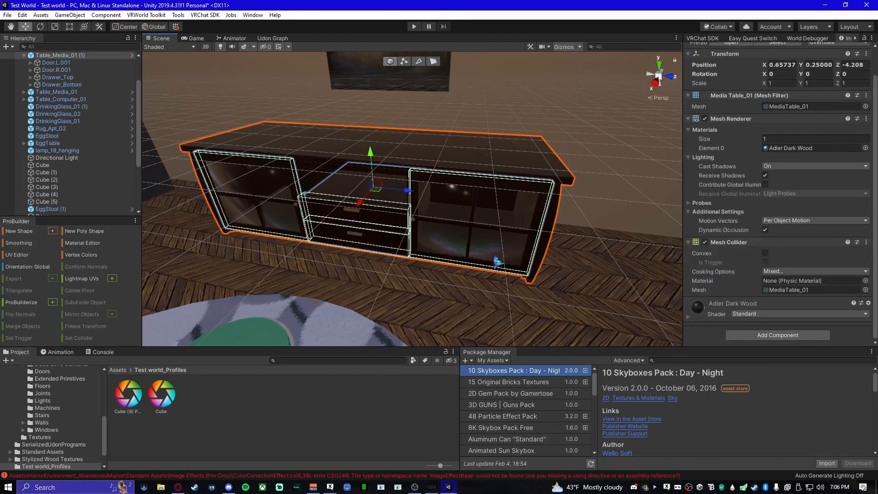
left_click(498, 257)
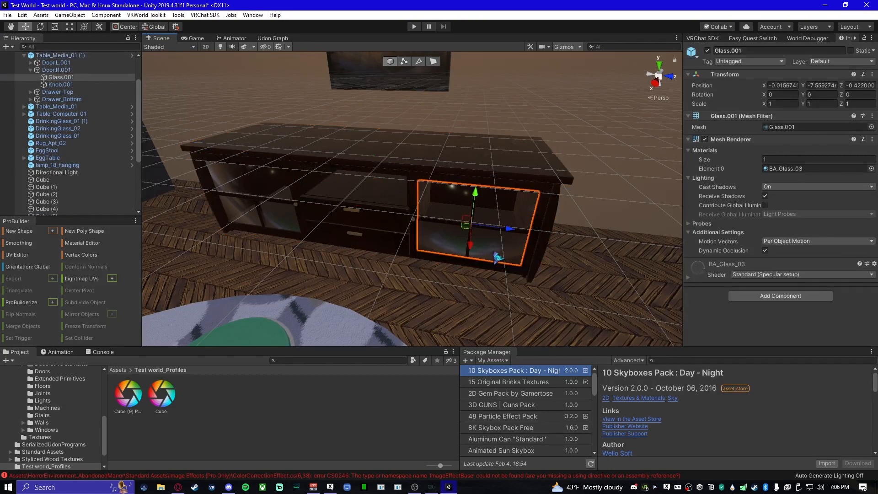
left_click(708, 276)
scroll(726, 317, "down", 4)
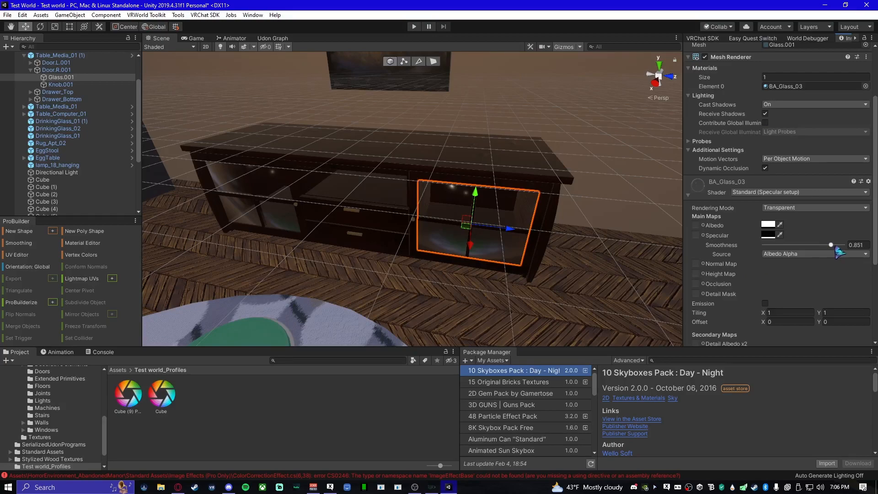
left_click_drag(368, 271, 456, 268, "alt")
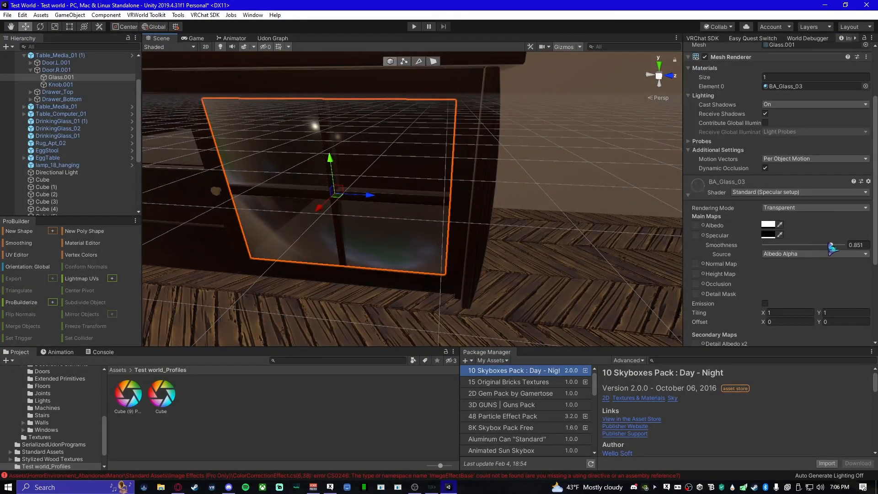
left_click_drag(832, 247, 809, 244)
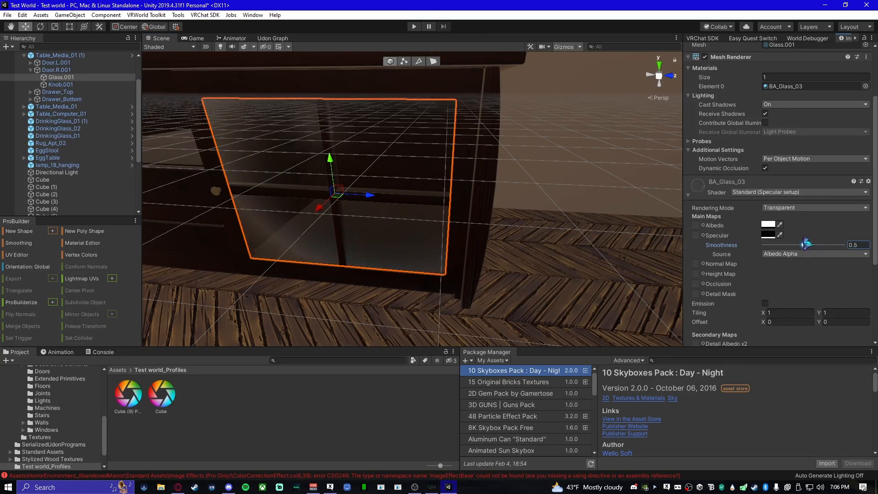
mouse_move(446, 264)
left_mouse_down("alt")
mouse_move(407, 239)
mouse_move(514, 239)
mouse_move(362, 255)
mouse_move(433, 255)
left_mouse_up("alt")
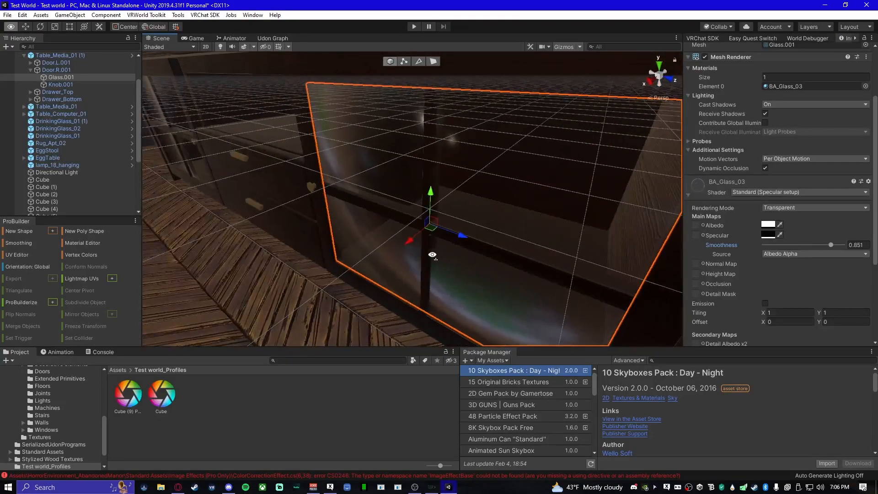
- Deselect the glass pane, hide the scene grid and frame the furnished room around the green table
right_click_drag(433, 255, 677, 197)
left_click(514, 149)
right_click_drag(513, 150, 392, 51)
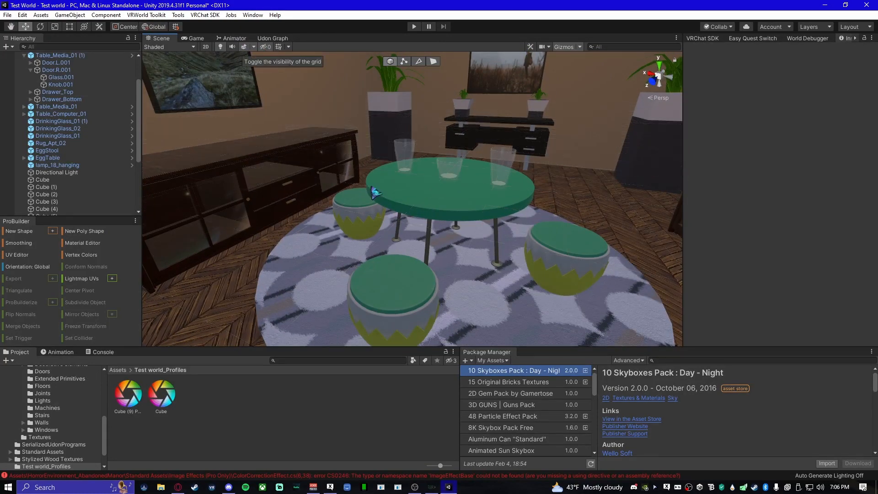
scroll(400, 206, "up", 5)
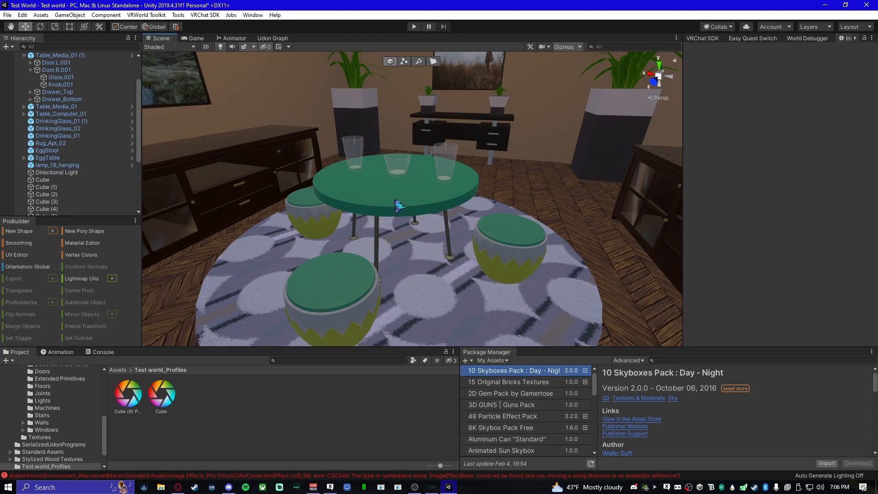
right_click_drag(408, 212, 396, 234)
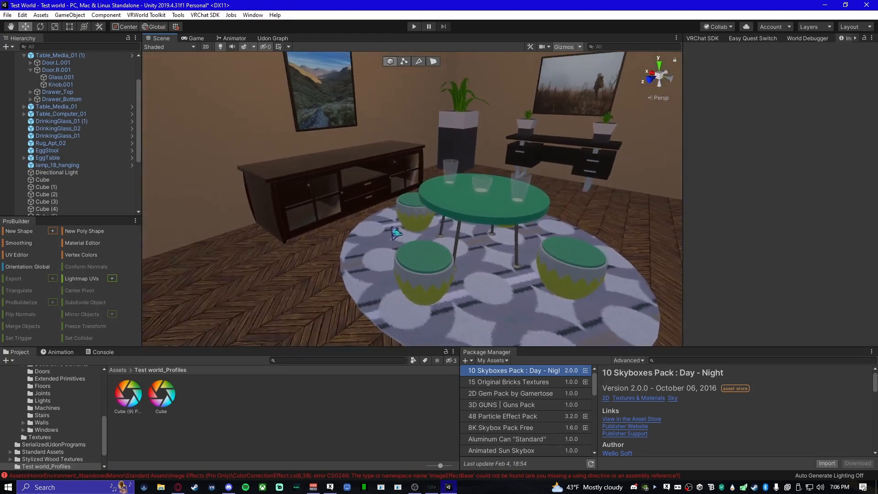
key("s")
mouse_move(444, 250)
right_mouse_down()
mouse_move(482, 267)
mouse_move(451, 264)
right_mouse_up()
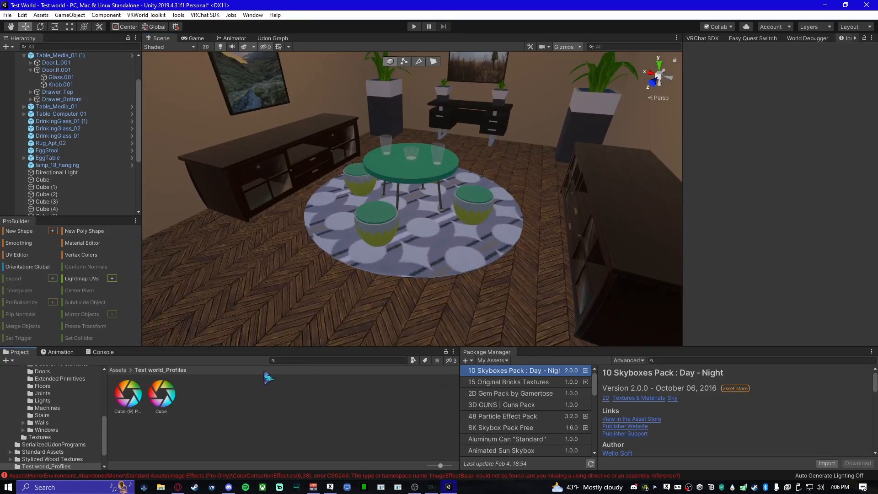
- Search all project locations, including packages, for VRCWorld from the root Assets folder
left_click(118, 370)
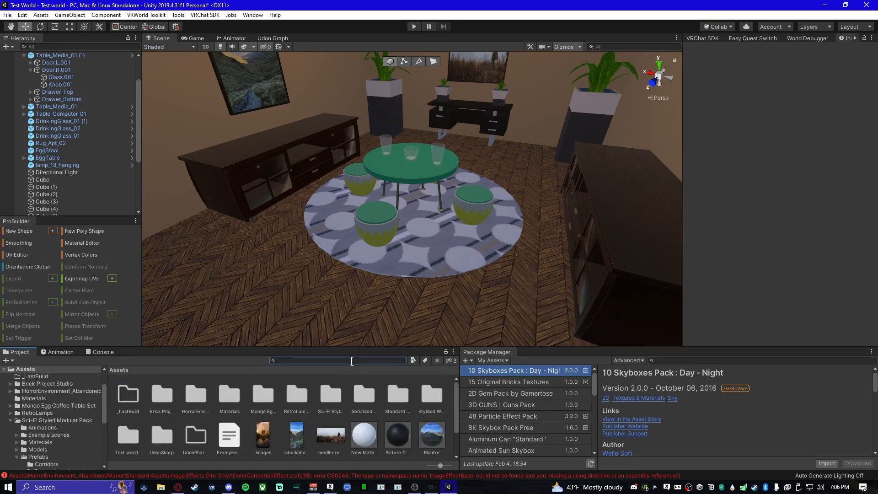
left_click(352, 361)
type("VRCWorld")
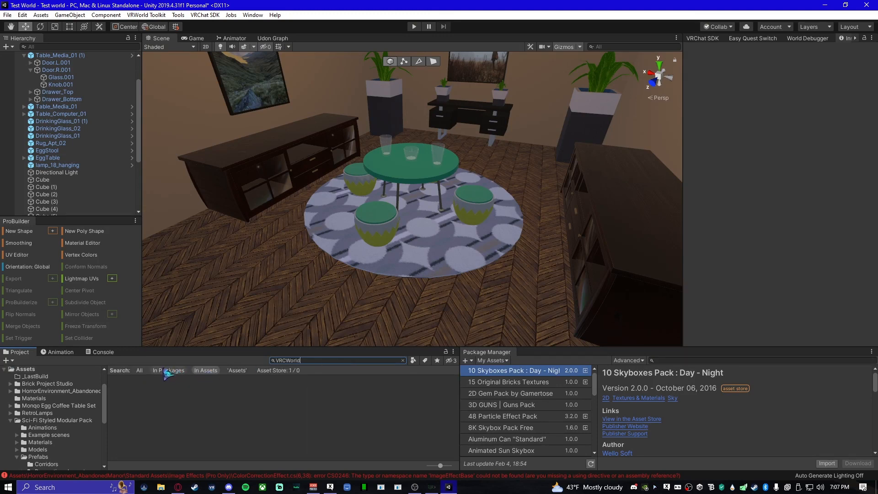
left_click(140, 370)
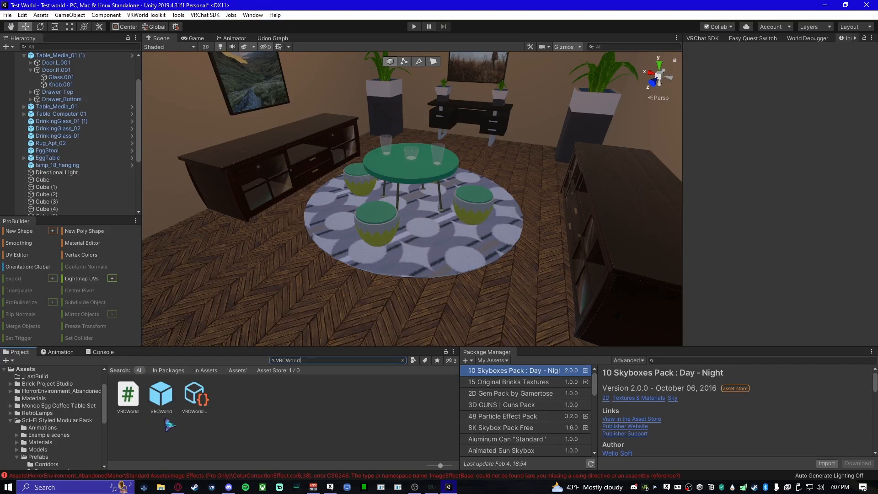
- Add the VRCWorld prefab to the scene hierarchy below Plane (2)
scroll(117, 211, "down", 5)
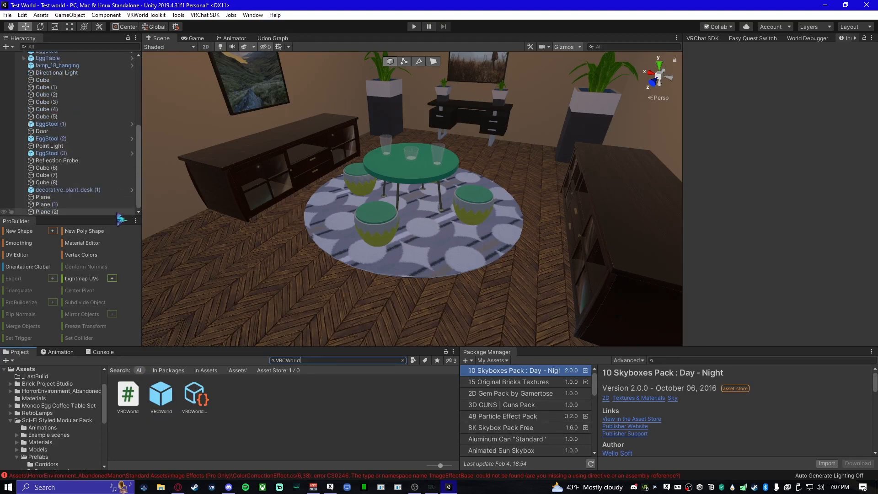
left_click_drag(161, 394, 139, 158)
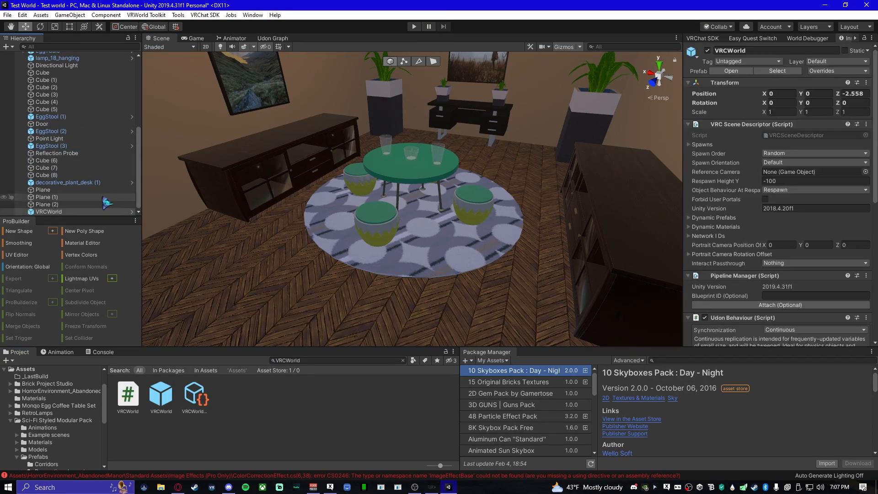
scroll(432, 241, "down", 2)
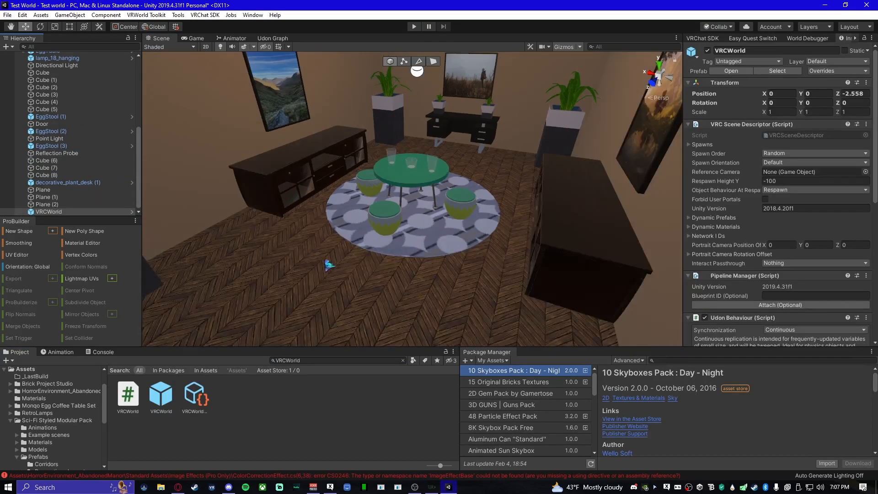
- Frame the VRCWorld object and move it along the X axis to about 1.85, onto the open floor
key("f")
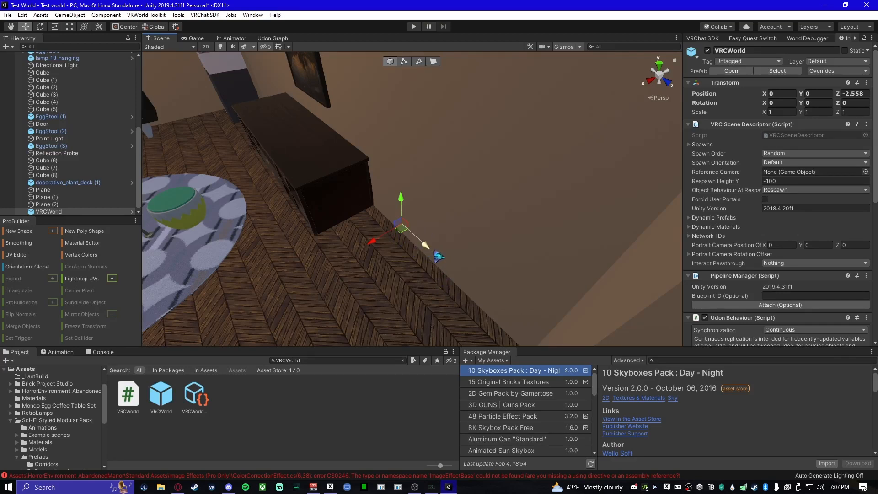
scroll(435, 256, "down", 3)
left_click_drag(426, 243, 326, 256)
right_click_drag(398, 265, 334, 272)
left_click_drag(372, 243, 354, 243)
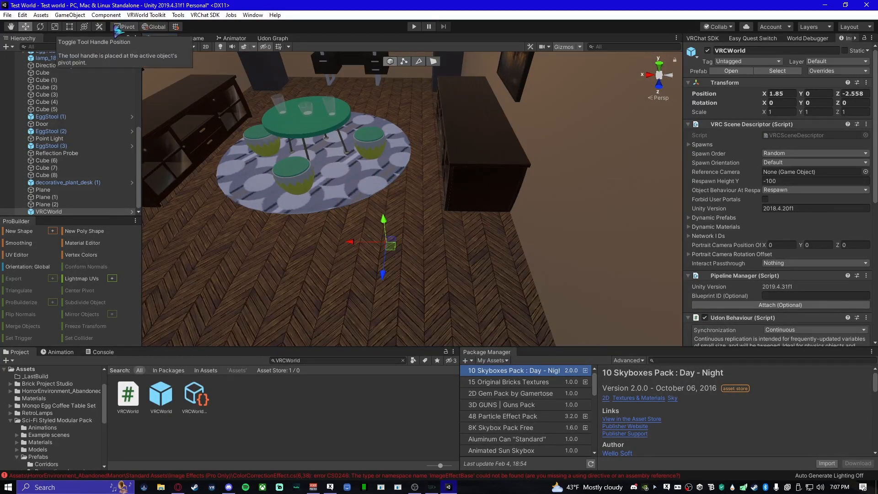
- Rotate the VRCWorld object to 180 degrees about the Y axis
left_click(152, 29)
left_click(154, 28)
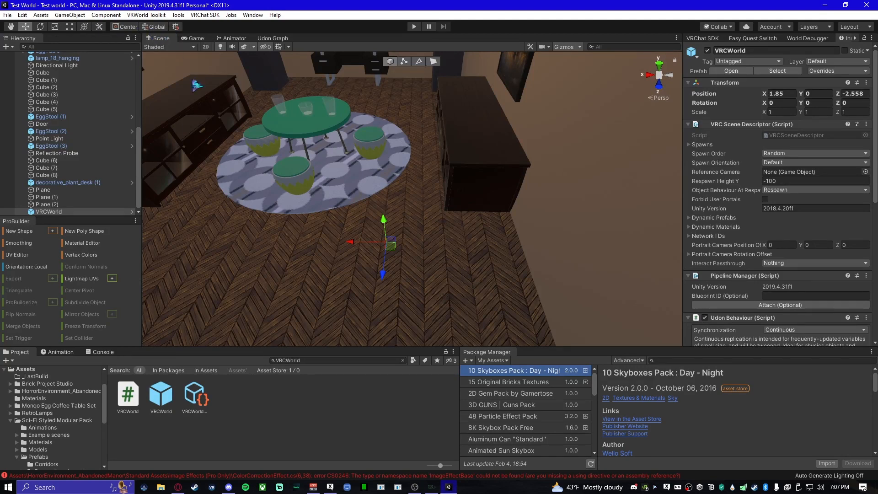
left_click(40, 26)
left_click_drag(408, 277, 172, 297)
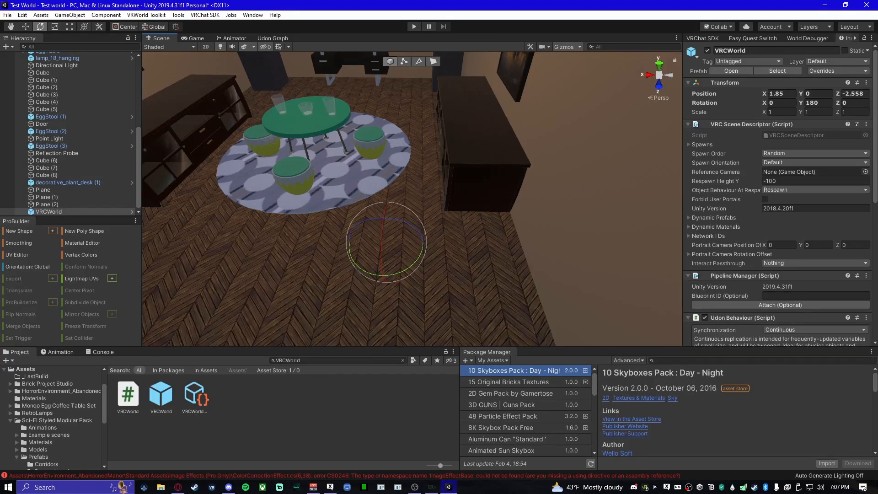
- Using local handle orientation, move the VRCWorld object to about Z -1.189 and raise it to about Y 0.817
left_click(27, 27)
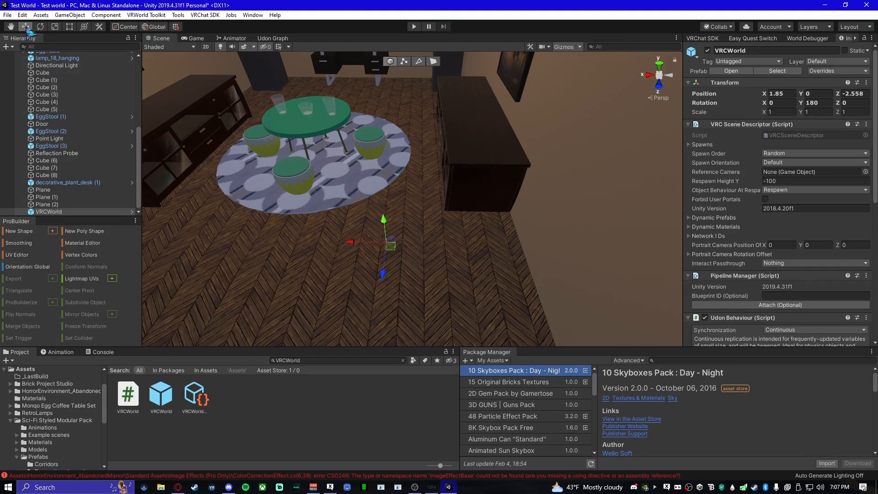
left_click(155, 27)
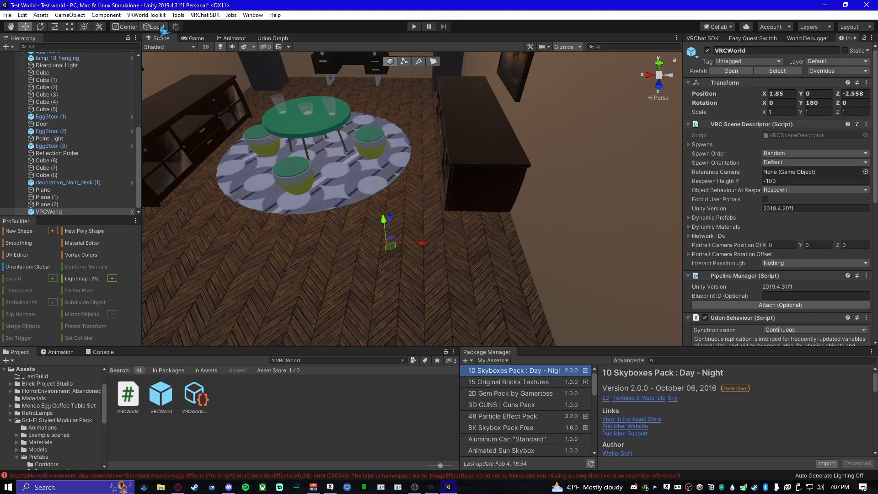
left_click_drag(410, 221, 424, 224, "alt")
right_click_drag(424, 225, 406, 222)
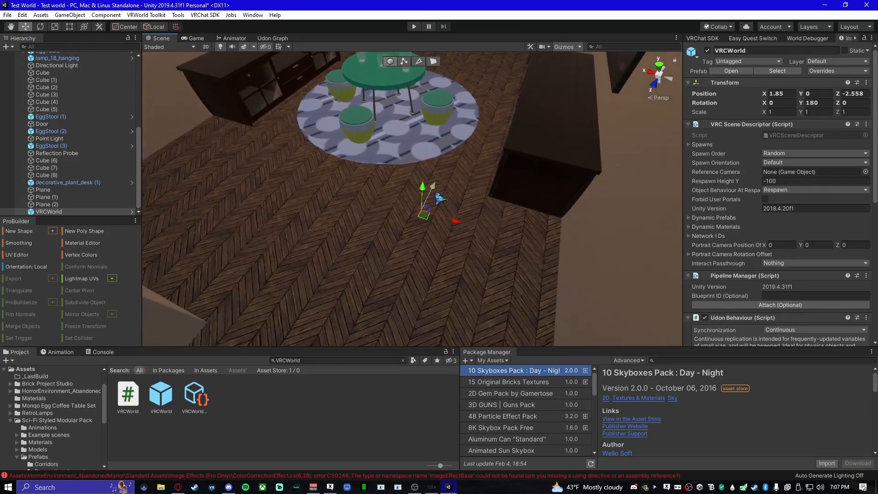
left_click_drag(435, 192, 376, 247)
right_click_drag(376, 247, 394, 213)
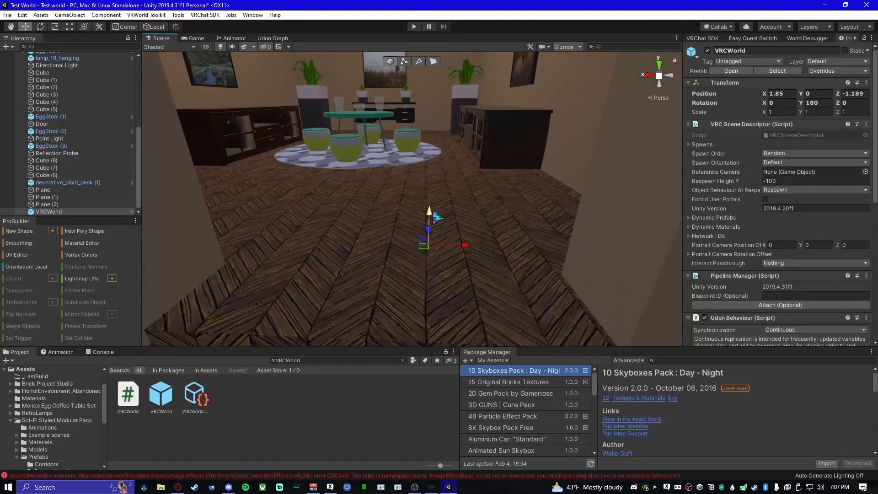
left_click_drag(432, 213, 398, 143)
right_click_drag(343, 230, 337, 301)
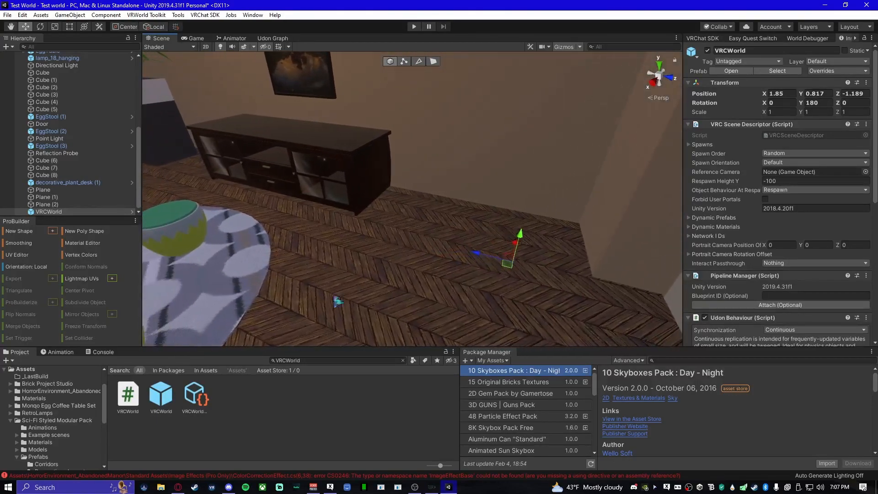
- Examine the VRCWorld prefab asset's scene descriptor and Udon Behaviour settings
left_click(161, 394)
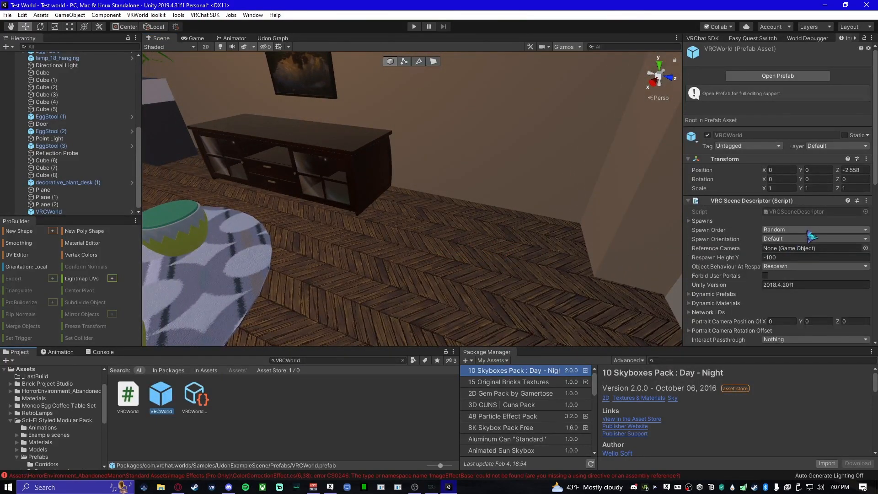
scroll(800, 239, "down", 8)
scroll(811, 236, "down", 3)
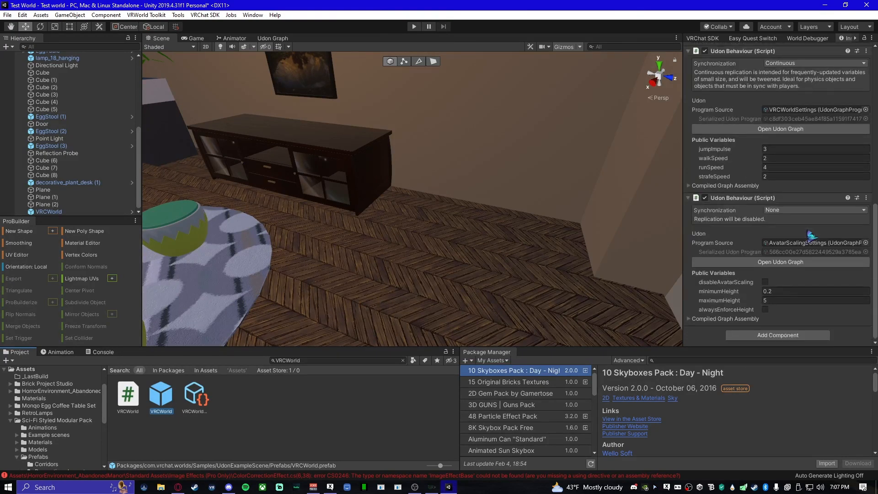
scroll(806, 241, "up", 11)
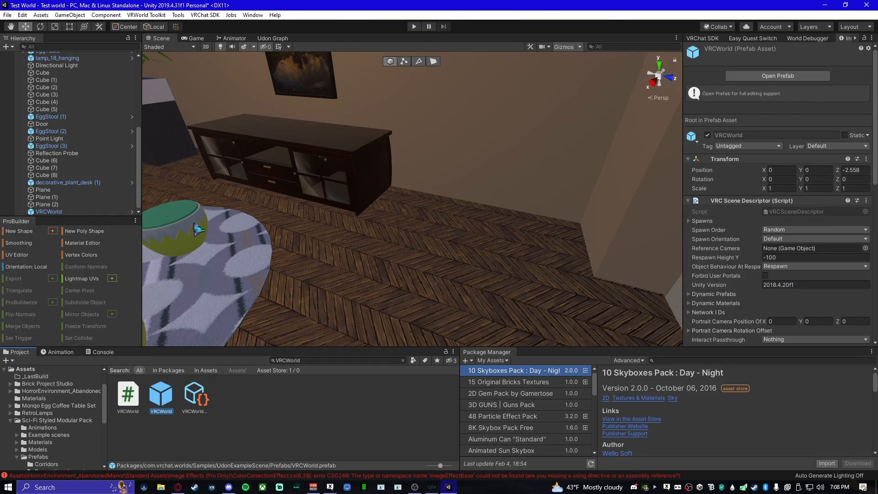
- Reselect the VRCWorld object in the scene and raise it to about Y 1.168
left_click(72, 212)
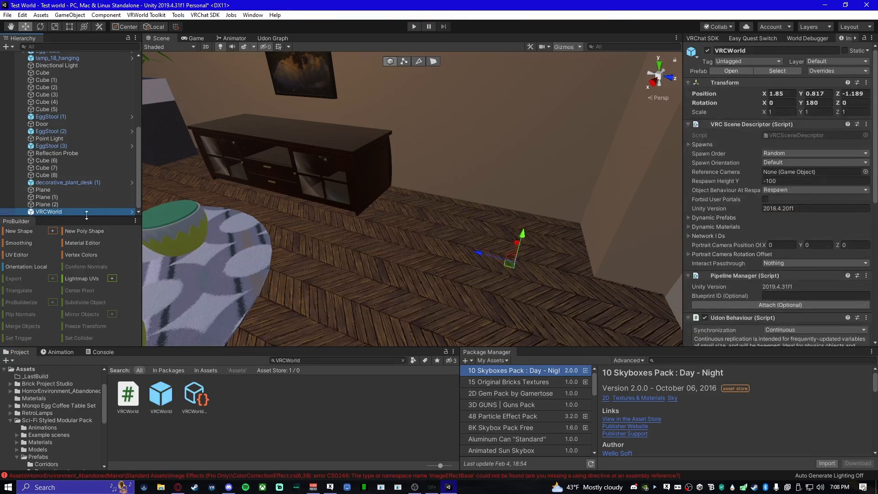
left_click_drag(286, 243, 303, 282, "alt")
key("s")
right_click_drag(303, 283, 338, 211)
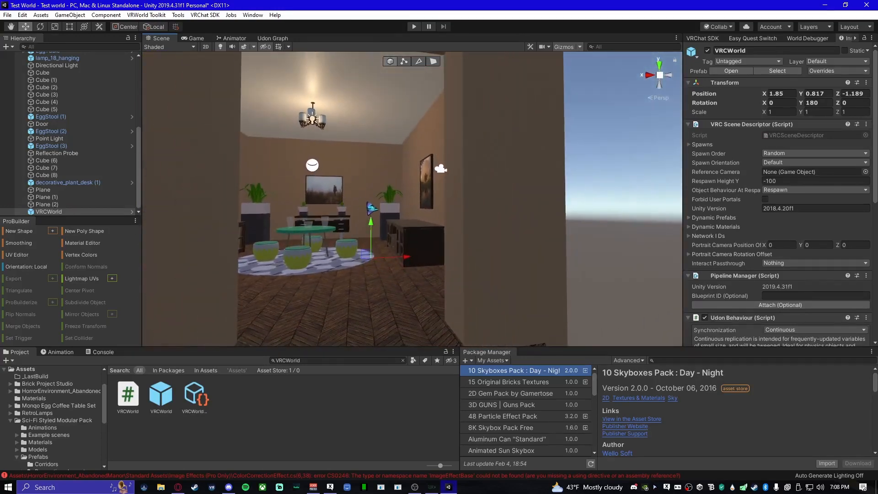
mouse_move(374, 230)
left_mouse_down()
mouse_move(369, 202)
mouse_move(344, 267)
mouse_move(440, 277)
left_mouse_up()
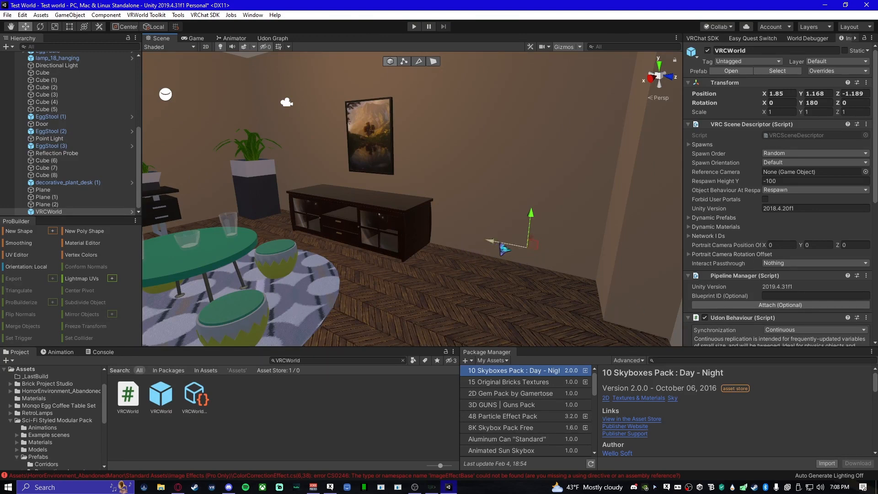
- Examine the placed VRCWorld object's position in the room and its Udon Behaviour and Pipeline Manager settings, and deselect it
right_click_drag(406, 227, 376, 249)
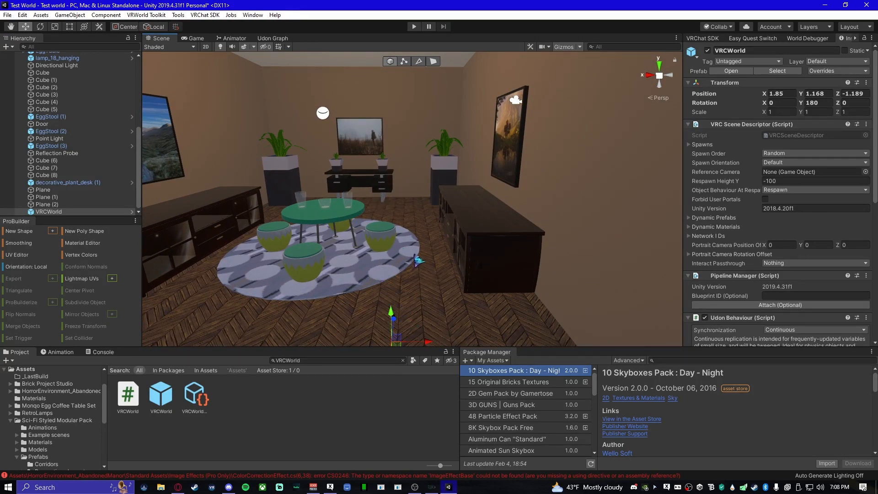
right_click_drag(414, 255, 219, 283)
right_click_drag(373, 262, 353, 287)
scroll(794, 282, "down", 10)
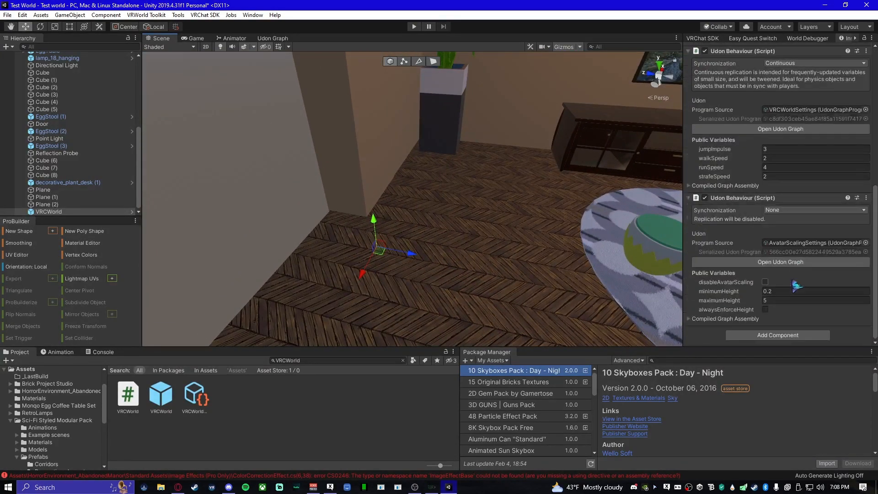
scroll(796, 286, "up", 10)
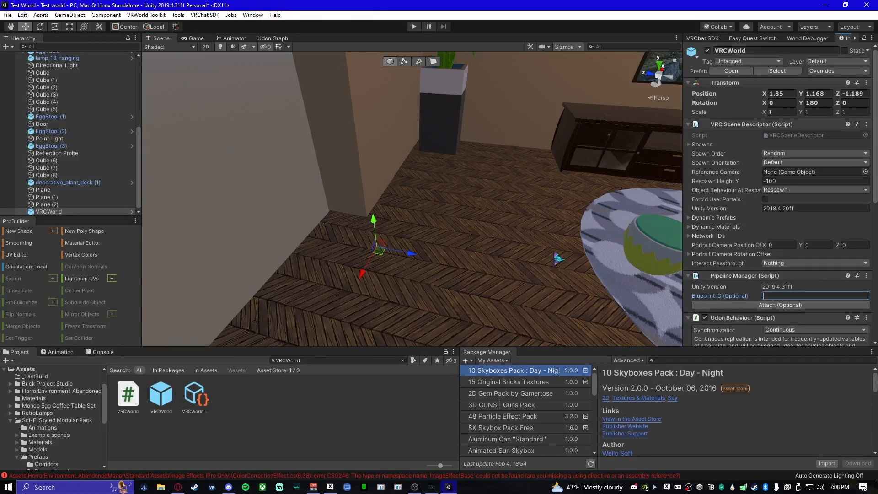
right_click_drag(493, 252, 432, 276)
left_click(371, 158)
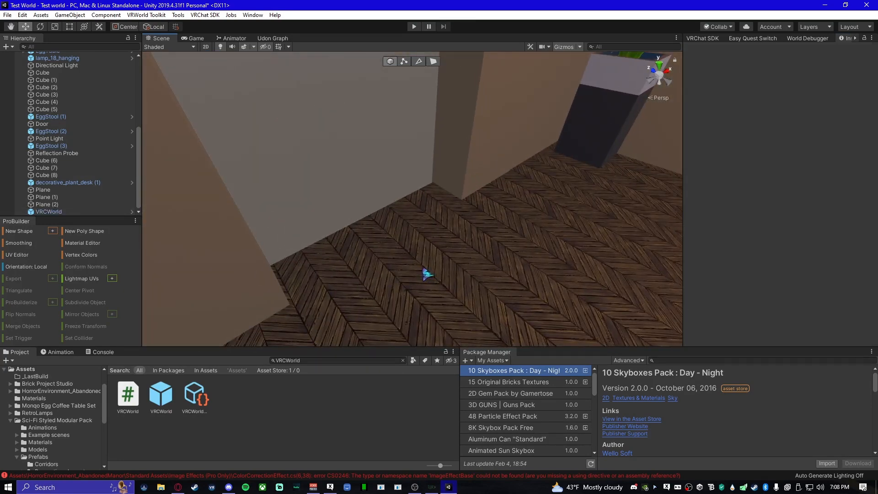
- Look around the furnished room, examining the media tables, the green table with its glasses and stools, and the corner plant
key("s")
right_click_drag(427, 274, 398, 257)
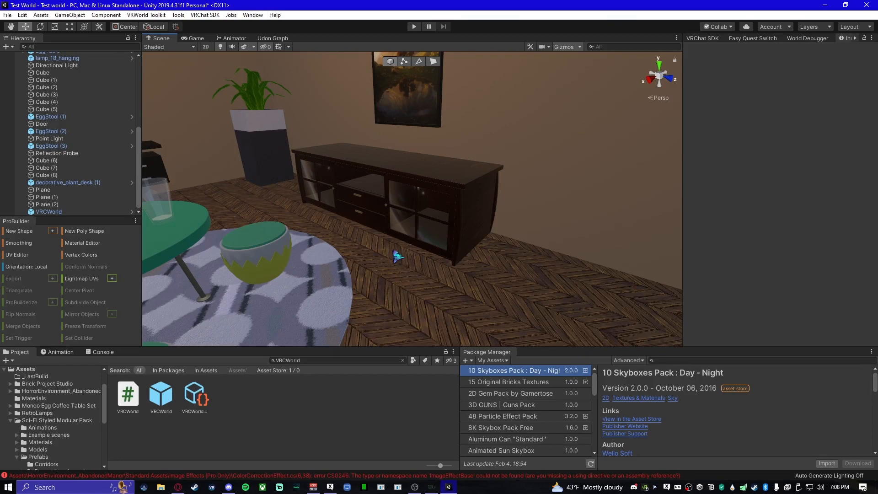
key("s")
right_click_drag(504, 252, 339, 249)
key("d")
right_click_drag(429, 270, 479, 276)
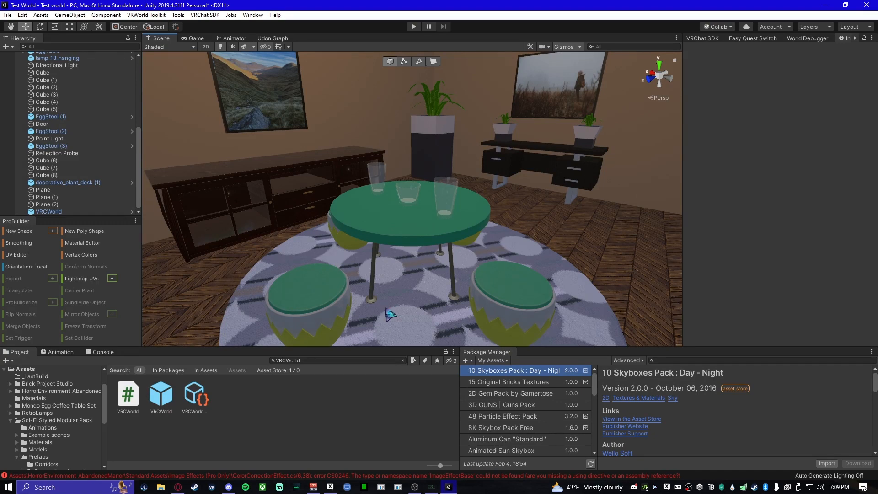
right_click_drag(493, 268, 441, 290)
key("d")
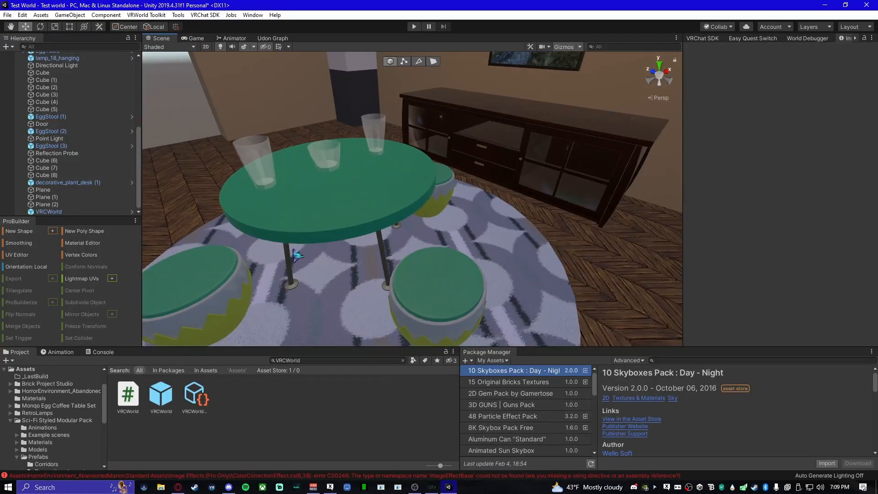
right_click_drag(358, 216, 322, 173)
left_click(358, 170)
right_click_drag(388, 246, 507, 232)
right_click_drag(376, 226, 340, 277)
left_click(285, 258)
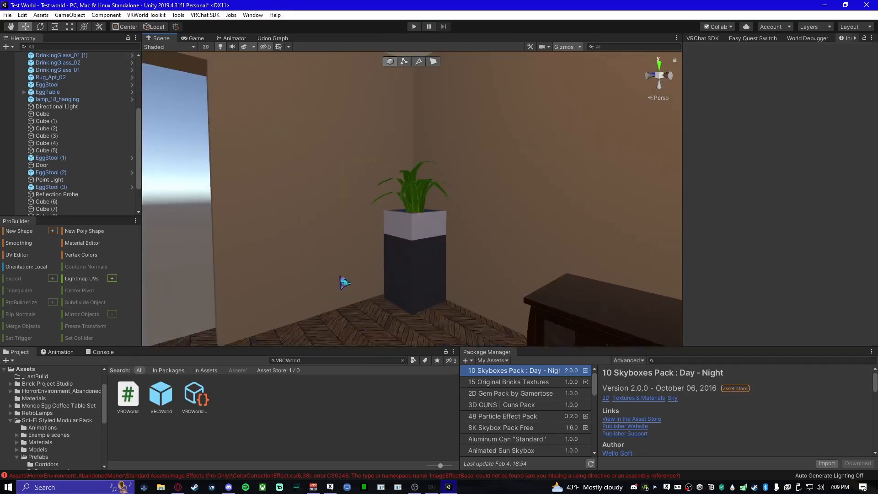
- Open the ProBuilder new shape options and view the available shape types
left_click(53, 231)
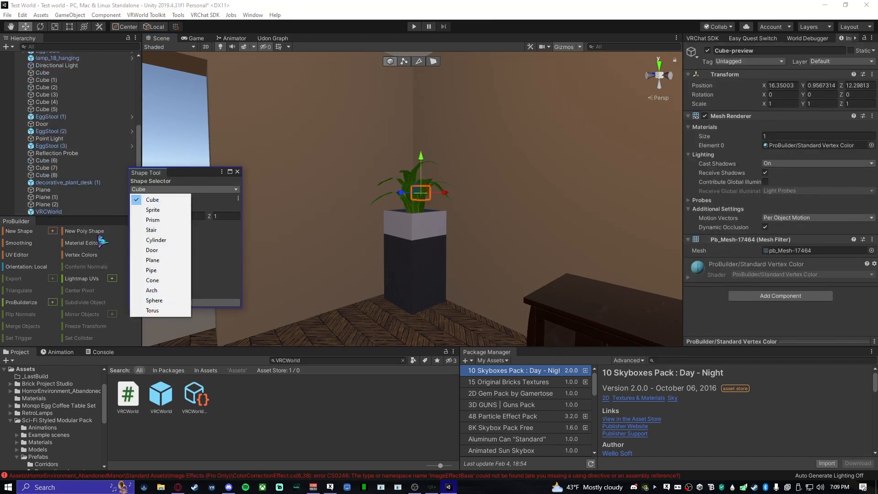
left_click(244, 432)
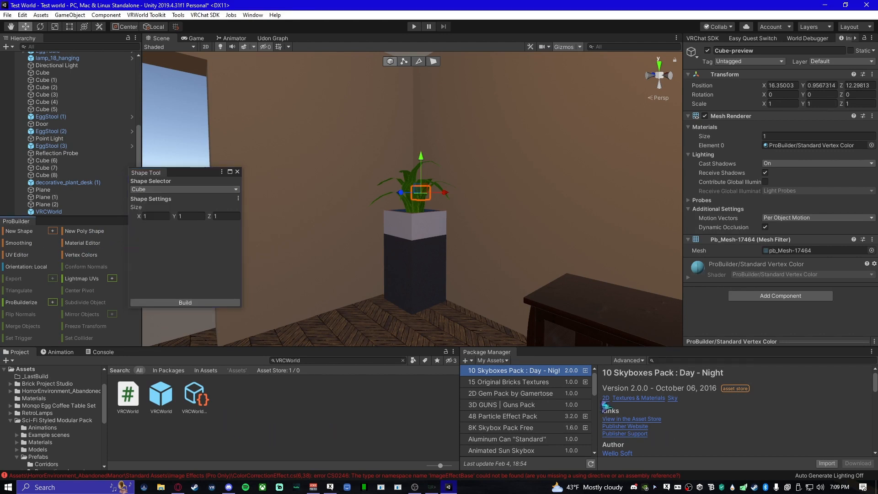
- Switch the package list to Unity Registry and clear the cube preview from the scene
left_click(486, 361)
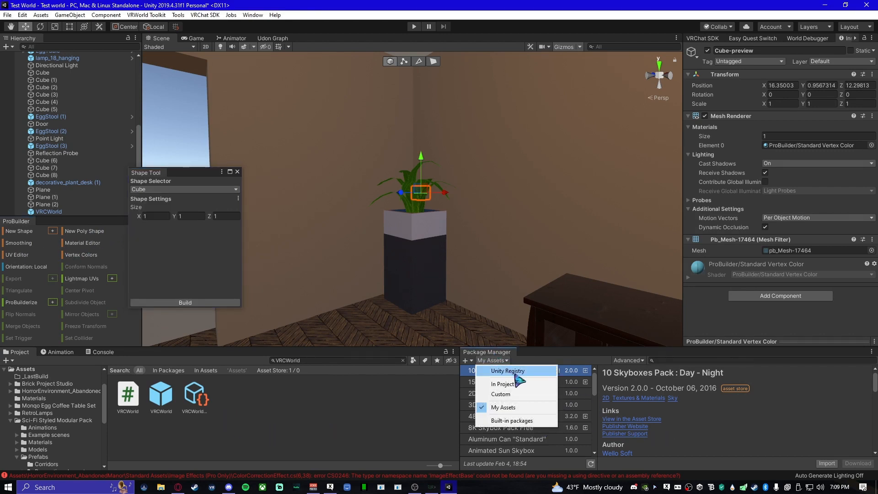
left_click(500, 368)
left_click(695, 361)
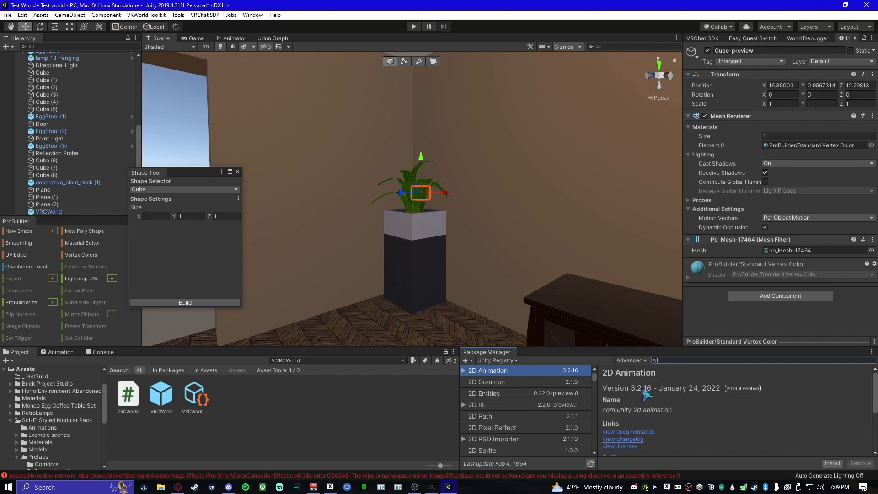
left_click(305, 439)
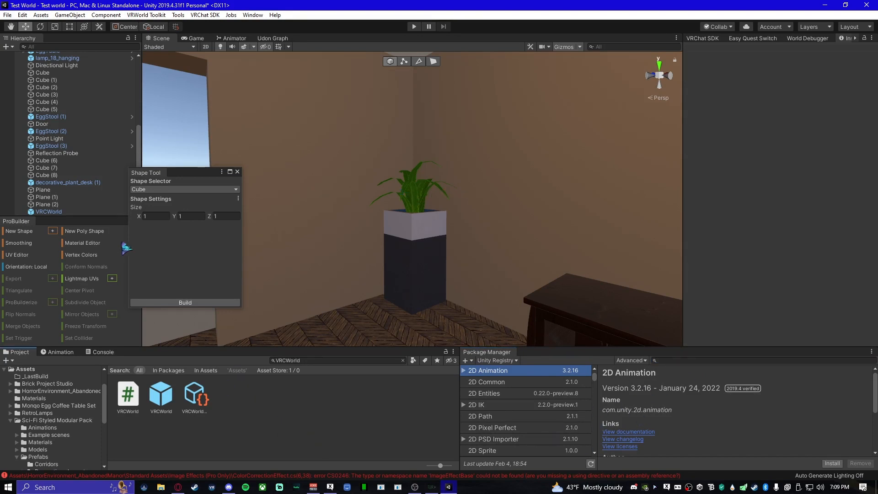
left_click(190, 236)
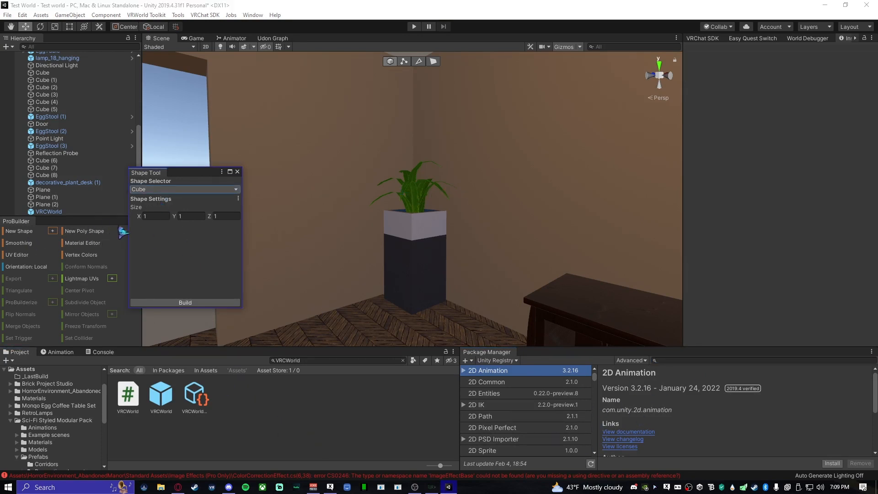
- Build a ProBuilder cylinder with radius 0.5, 100 sides, height 1 and smooth shading, and close the shape options
left_click(187, 190)
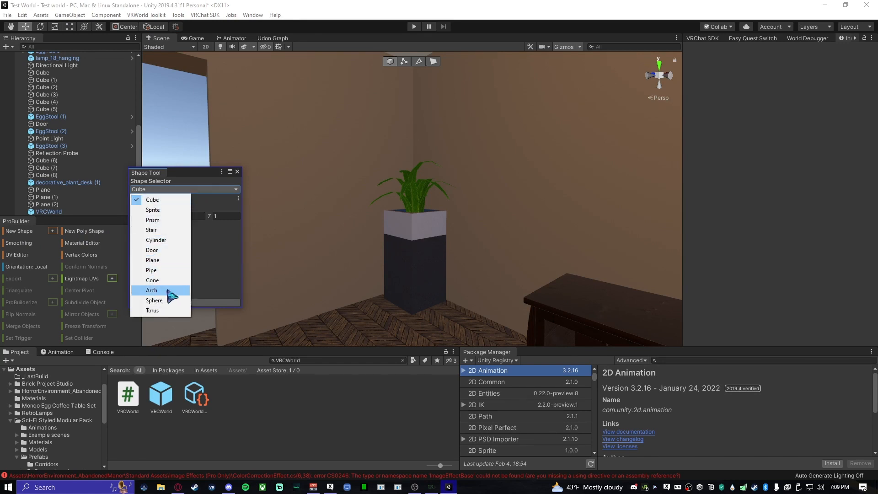
left_click(176, 241)
mouse_move(289, 338)
right_mouse_down()
mouse_move(411, 292)
mouse_move(412, 129)
mouse_move(319, 72)
mouse_move(658, 276)
mouse_move(516, 239)
mouse_move(547, 200)
mouse_move(534, 215)
mouse_move(296, 125)
mouse_move(447, 207)
mouse_move(378, 246)
mouse_move(238, 256)
mouse_move(16, 249)
mouse_move(176, 260)
right_mouse_up()
key("s")
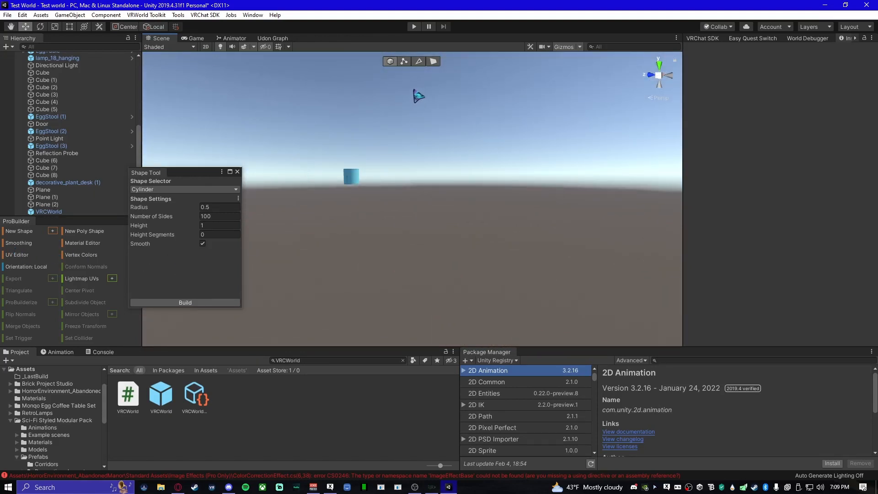
left_click(227, 302)
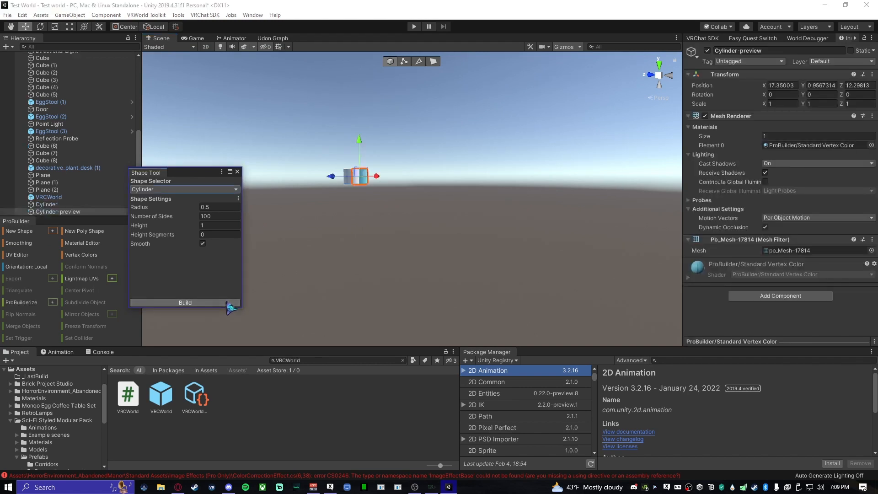
left_click(237, 172)
- Move the new cylinder from outside into the room, beside the media table, to about X 5.13 and Z -4.36
right_click_drag(352, 199, 351, 177)
left_click_drag(362, 176, 388, 187)
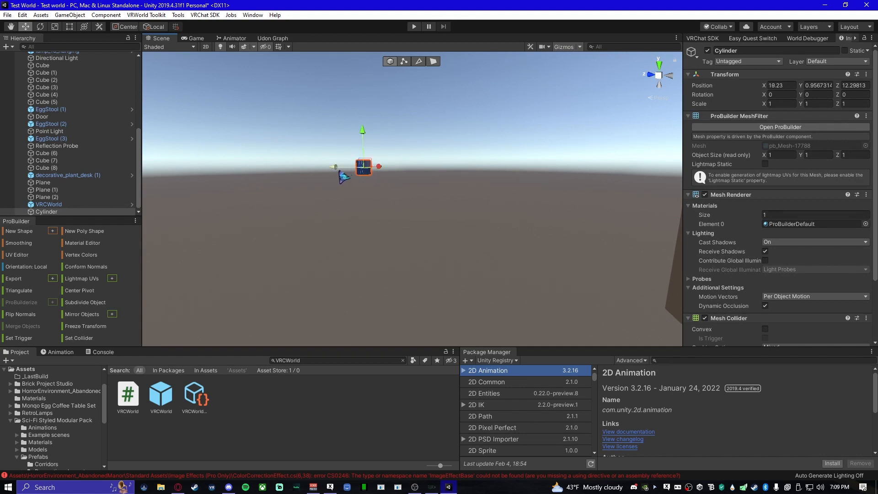
left_click_drag(339, 171, 518, 241)
right_click_drag(518, 241, 611, 234)
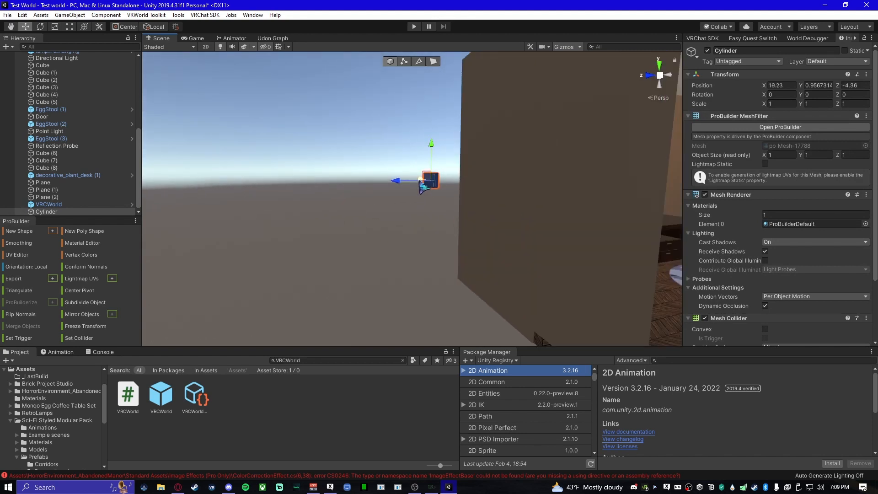
key("e")
right_click_drag(420, 180, 437, 212)
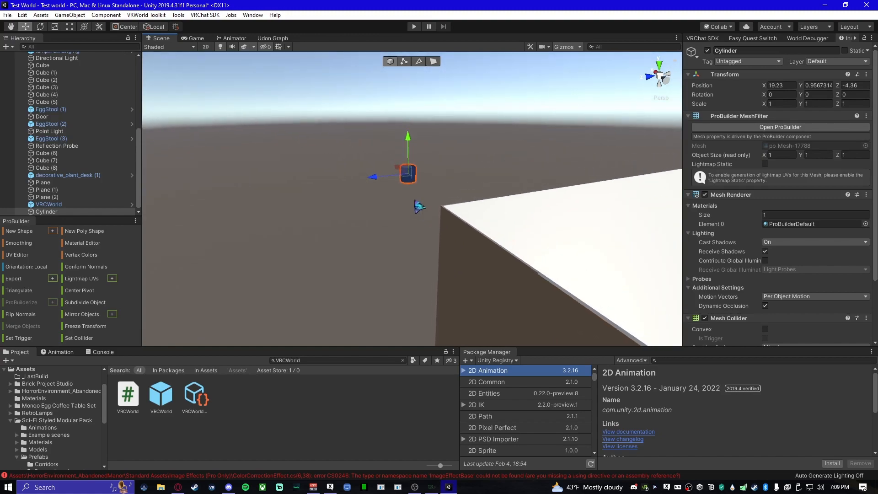
left_click_drag(398, 169, 457, 228)
right_click_drag(373, 243, 387, 267)
key("w")
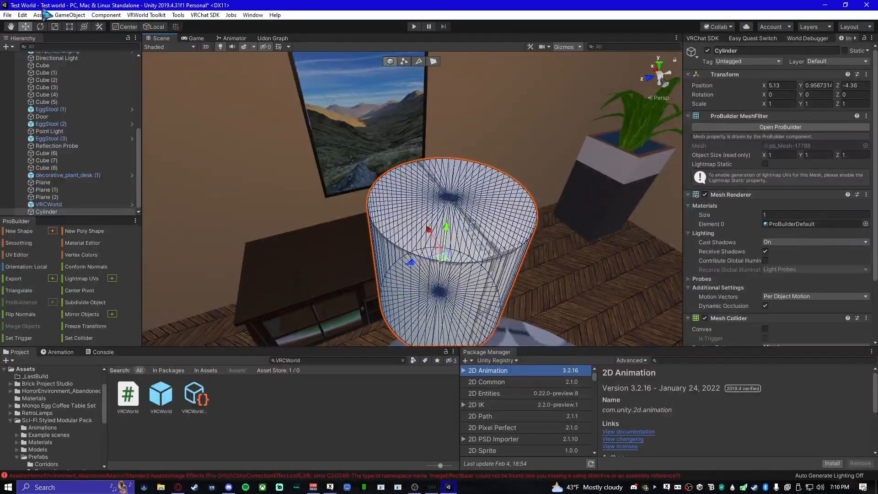
- Flatten the cylinder with the Rect tool to a Z scale of about 0.12
left_click(70, 30)
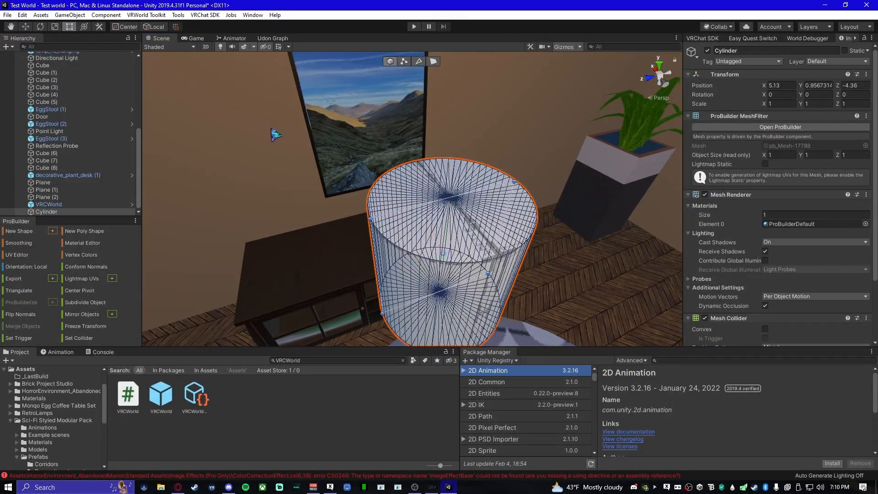
right_click_drag(366, 228, 367, 251)
middle_click_drag(367, 251, 344, 187)
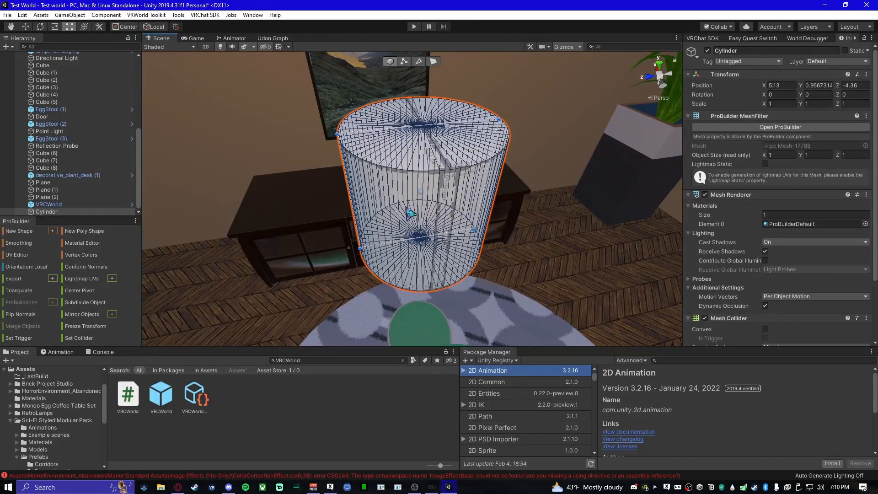
right_click_drag(475, 238, 372, 179)
left_click_drag(367, 171, 425, 208)
right_click_drag(435, 239, 353, 248)
left_click_drag(345, 234, 415, 245)
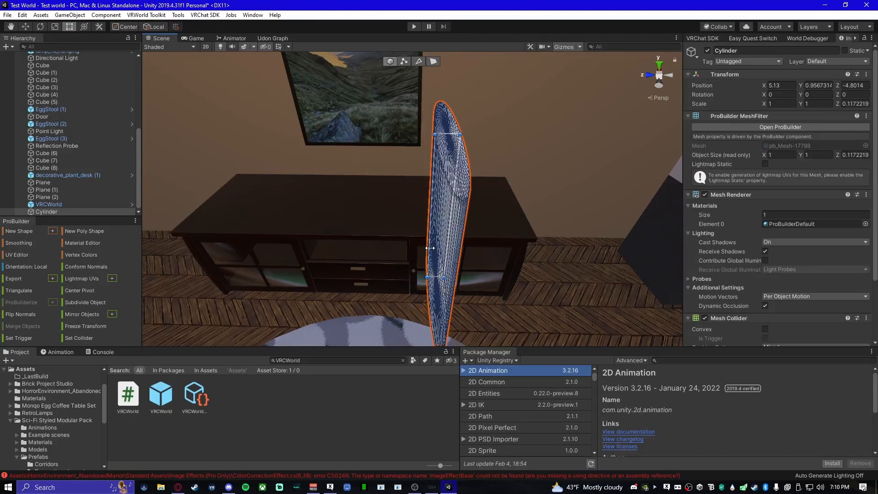
left_click_drag(430, 249, 428, 251)
- Narrow the cylinder into a thin pole with scales of about 0.076 in X and 0.071 in Z
right_click_drag(428, 250, 530, 250)
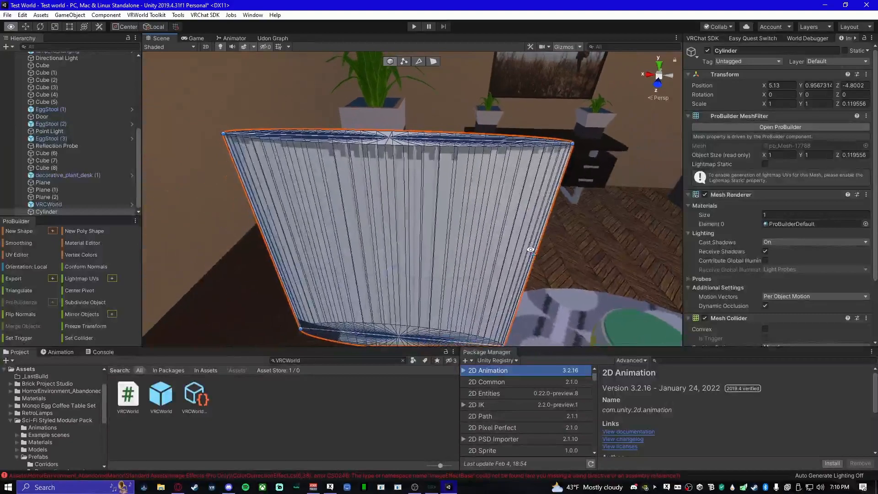
left_click_drag(543, 255, 288, 232)
right_click_drag(288, 232, 404, 280)
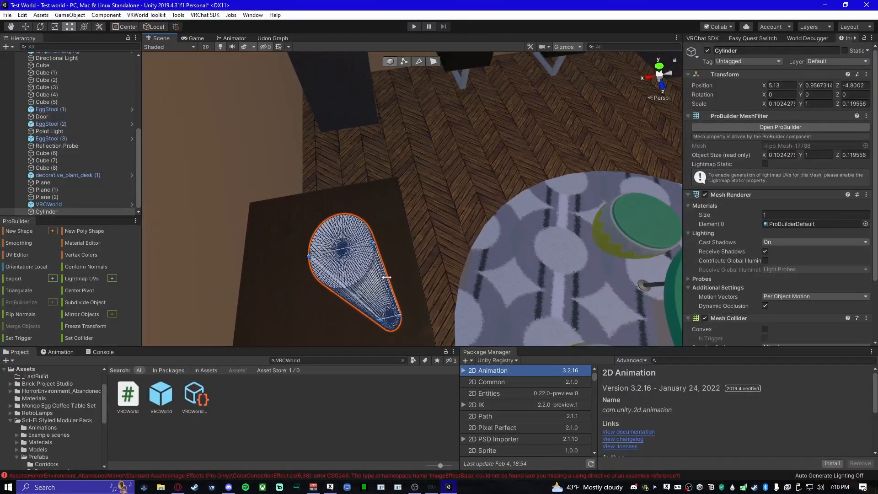
left_click_drag(386, 277, 373, 275)
left_click_drag(374, 276, 237, 273, "alt")
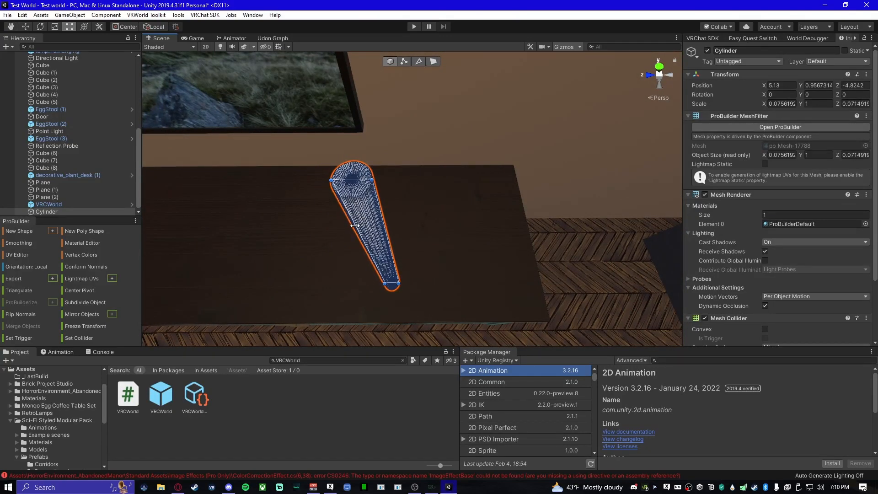
left_click_drag(414, 274, 385, 181, "alt")
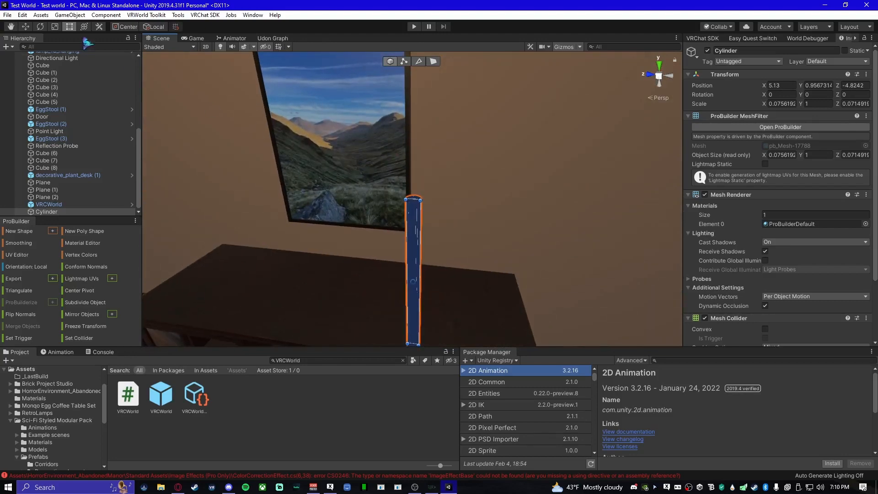
- Raise the pole toward the ceiling and set it against the wall, at about X 5.722 and Y 3.247
left_click(26, 27)
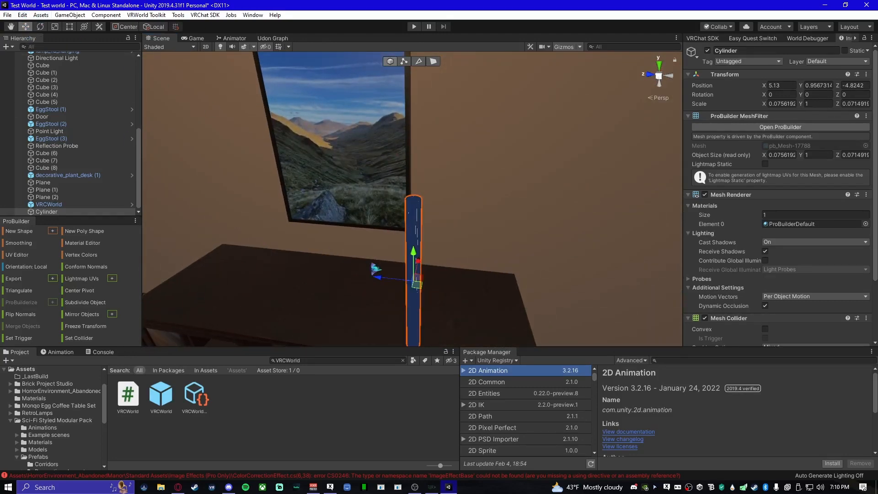
left_click_drag(373, 271, 417, 288, "alt")
key("w")
right_click_drag(417, 288, 368, 297)
left_click_drag(366, 218, 378, 46)
right_click_drag(389, 272, 373, 249)
left_click_drag(346, 231, 345, 135)
left_click_drag(386, 175, 526, 203)
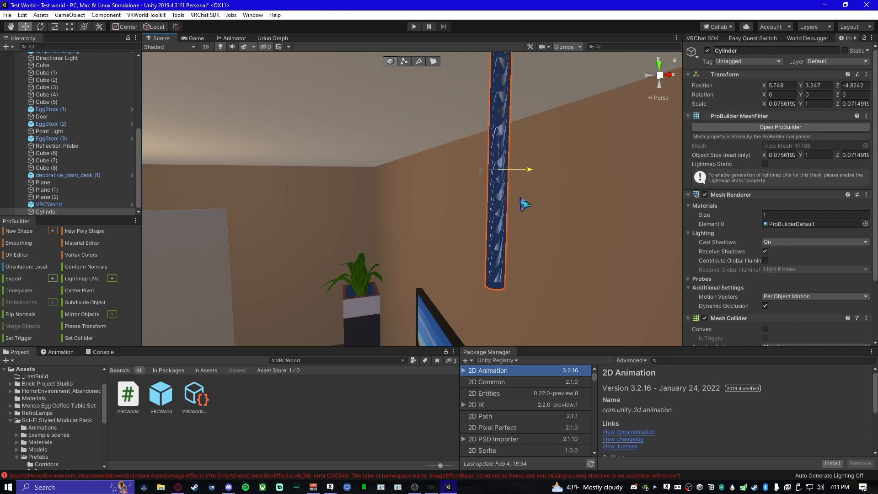
right_click_drag(458, 219, 402, 123)
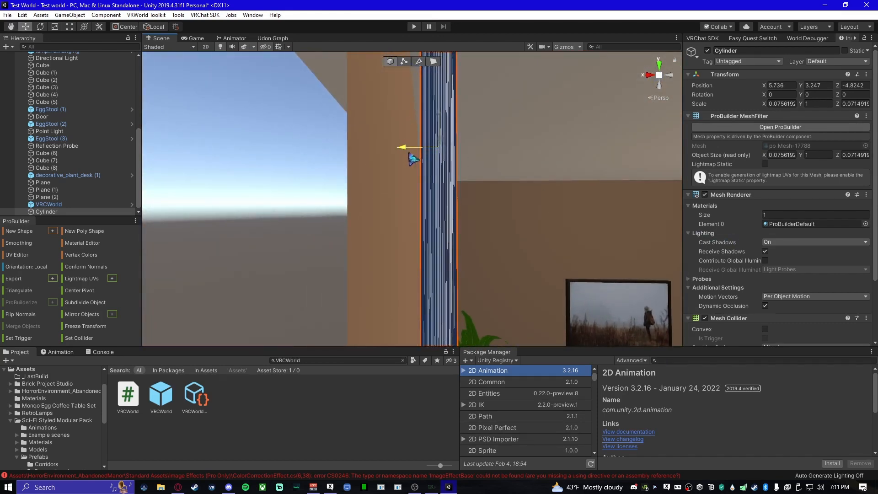
left_click_drag(409, 153, 413, 153)
right_click_drag(425, 192, 256, 192)
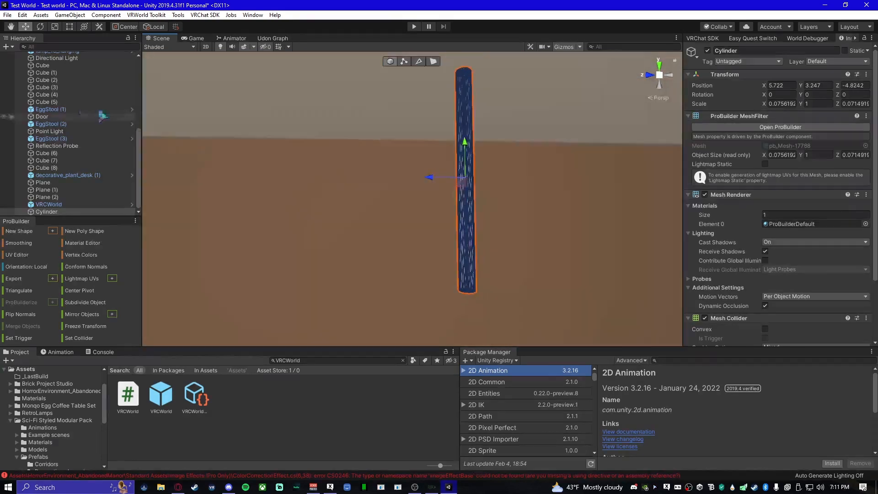
- Rotate the pole 90 degrees about X and move it along the wall below the ceiling, to about Y 3.868 and Z -1.589
left_click(41, 26)
left_click_drag(439, 190, 572, 256, "ctrl")
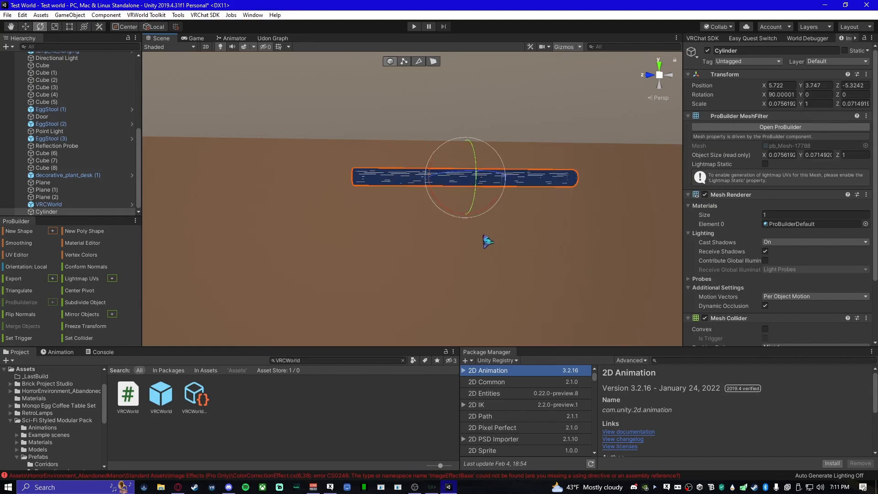
left_click(27, 26)
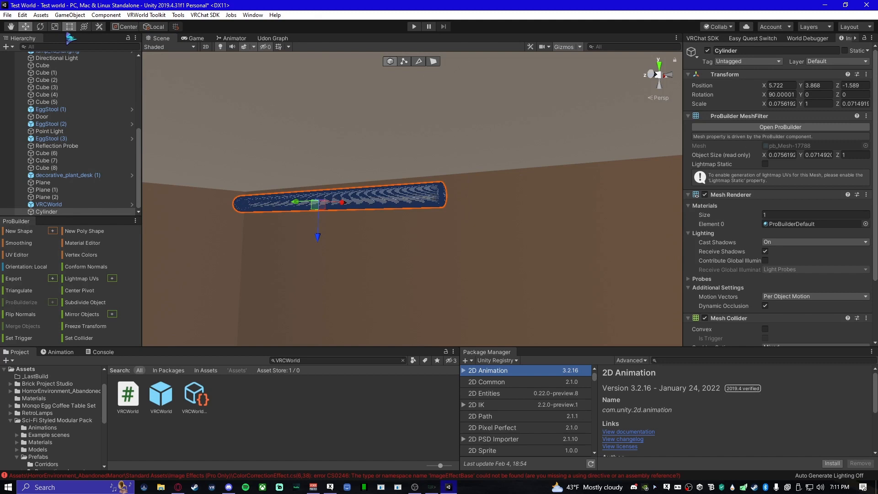
- Stretch the horizontal pole along the wall with the Rect tool to a length of about 1.76
left_click(70, 27)
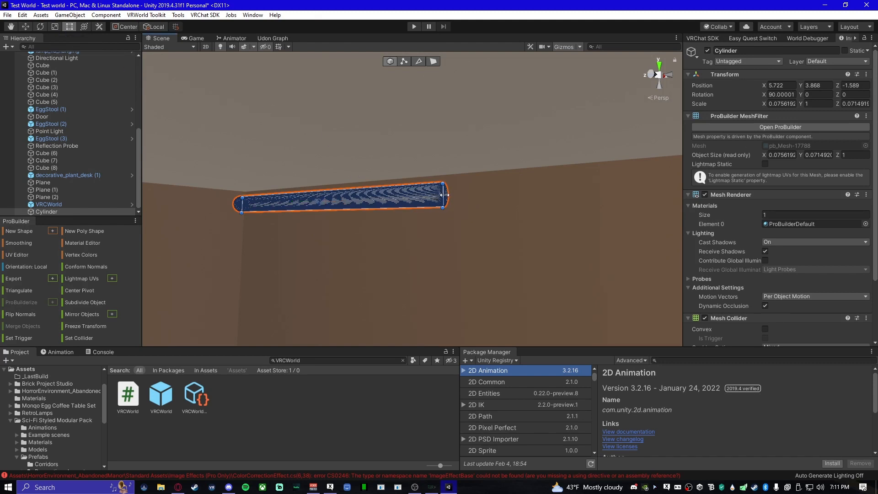
left_click_drag(444, 195, 714, 179)
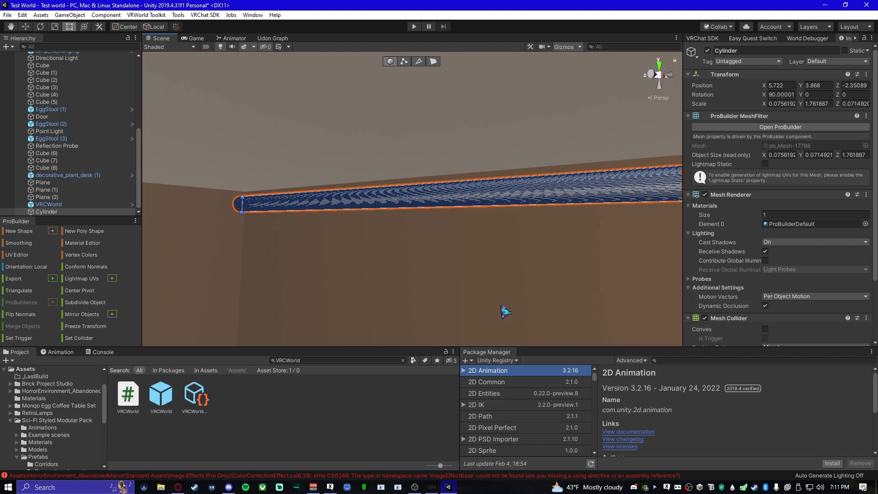
right_click_drag(360, 259, 458, 240)
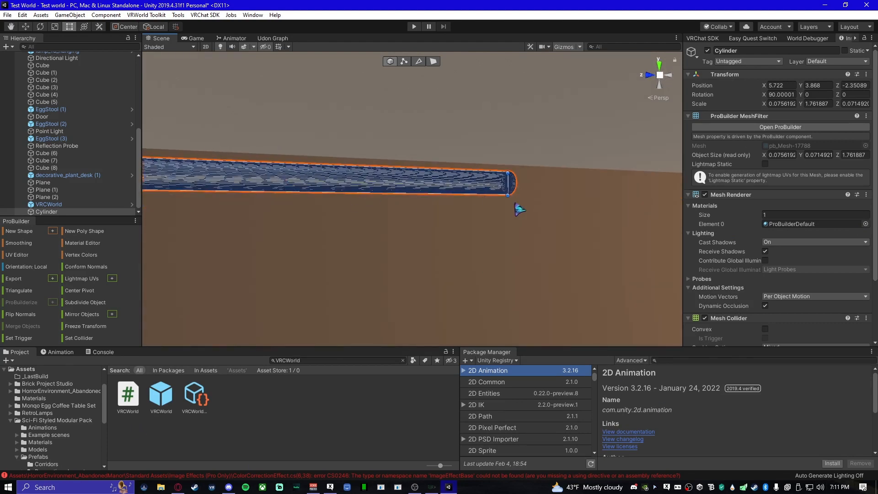
right_click_drag(519, 209, 497, 207)
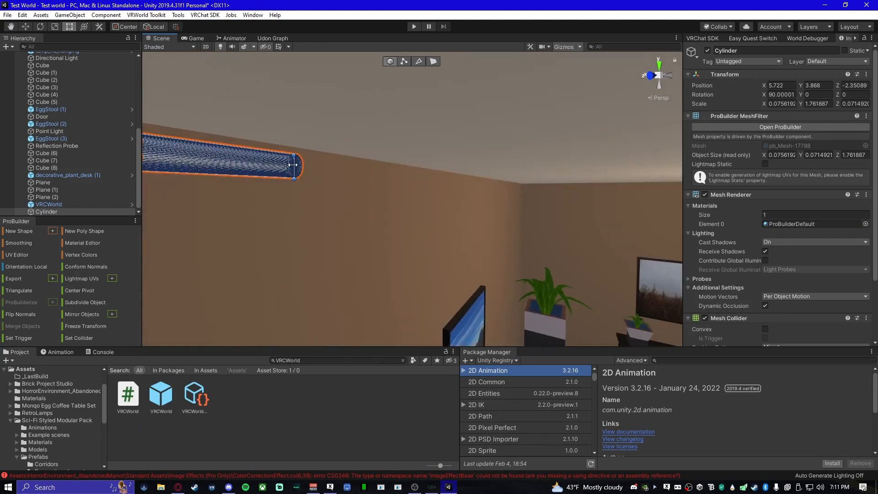
- Shorten the horizontal pole from its free end to a length of about 0.41
left_click_drag(293, 165, 137, 156)
right_click_drag(333, 230, 225, 206)
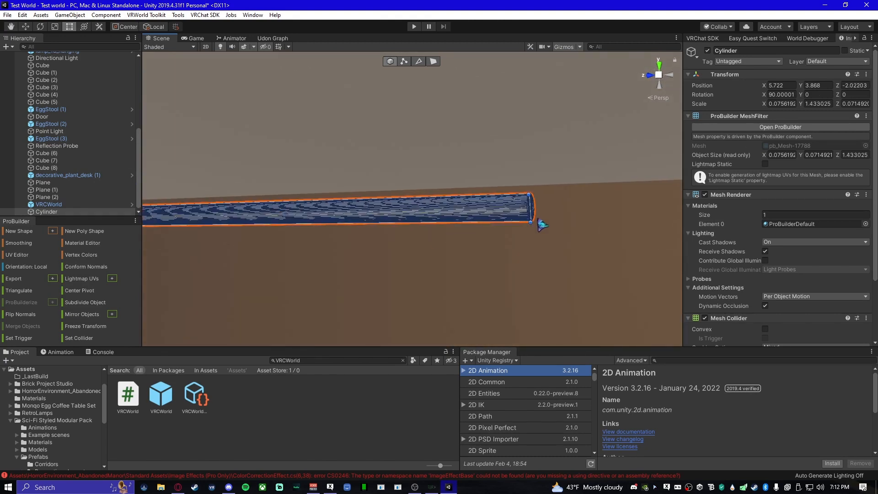
left_click_drag(530, 214, 321, 213)
right_click_drag(425, 268, 386, 254)
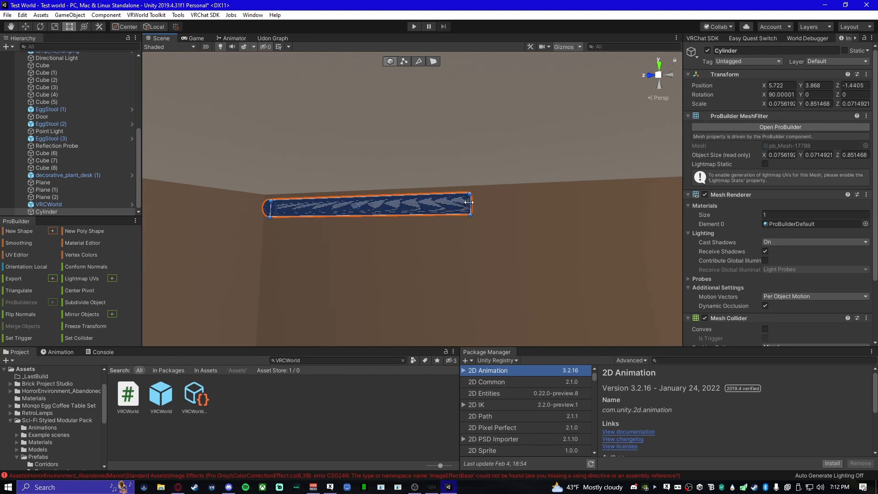
left_click_drag(468, 202, 353, 216)
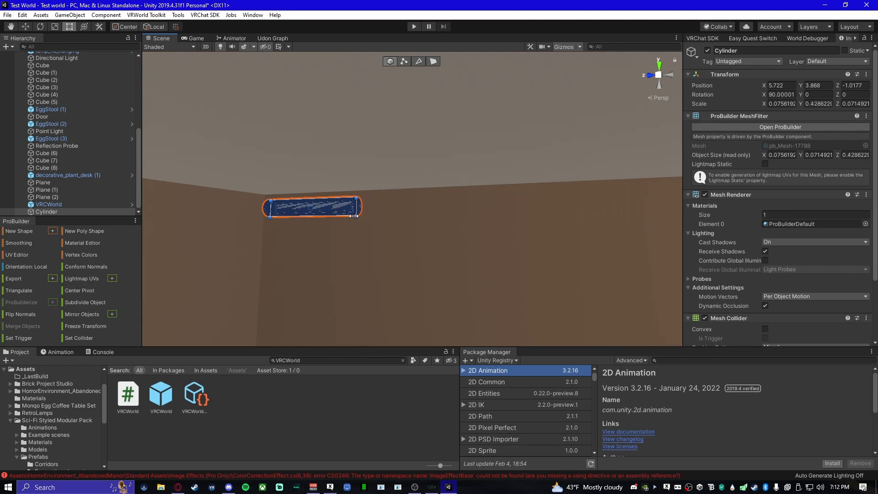
right_click_drag(439, 250, 439, 249)
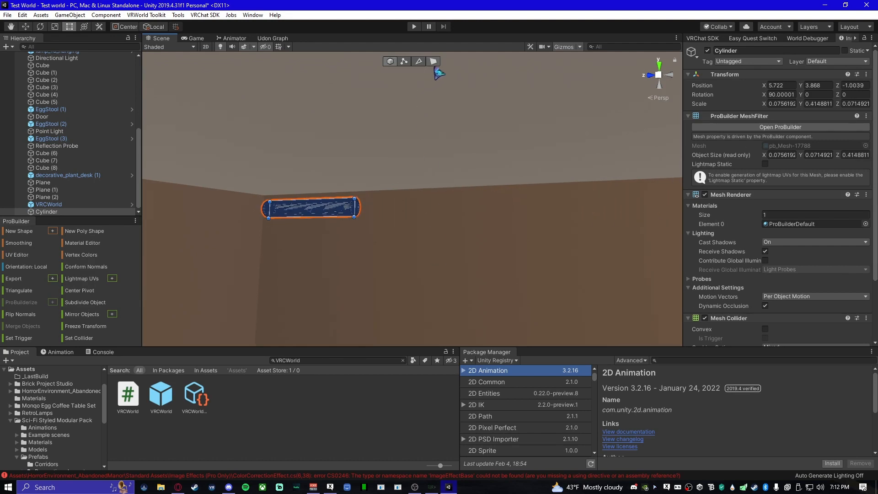
- Try selecting a face on the pole's end cap, clear the face selection, and return to object selection
left_click(434, 63)
right_click_drag(402, 219, 406, 192)
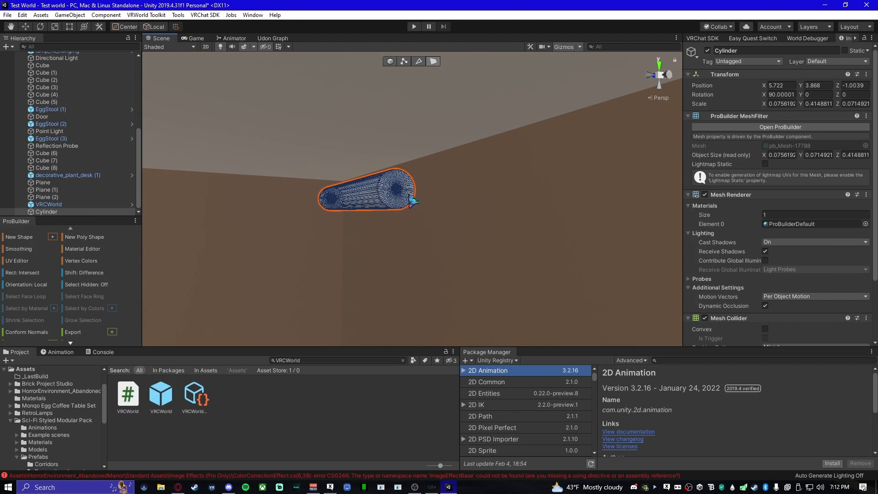
left_click(406, 200)
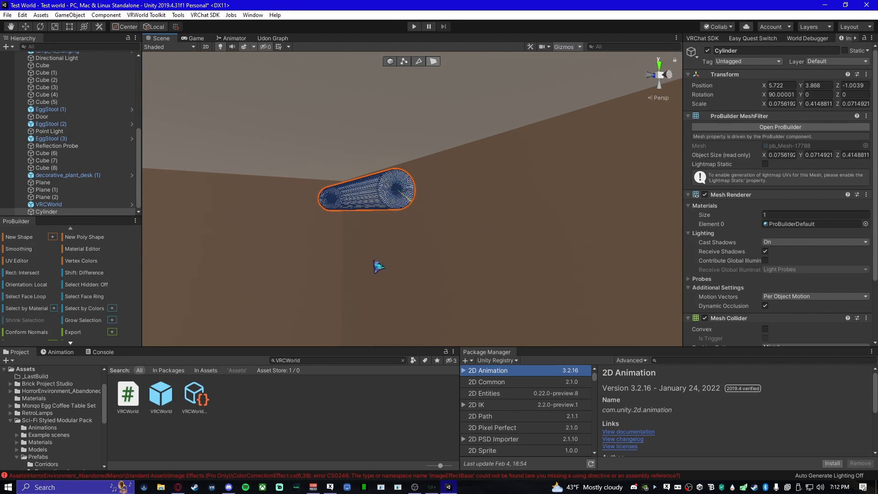
left_click(389, 270)
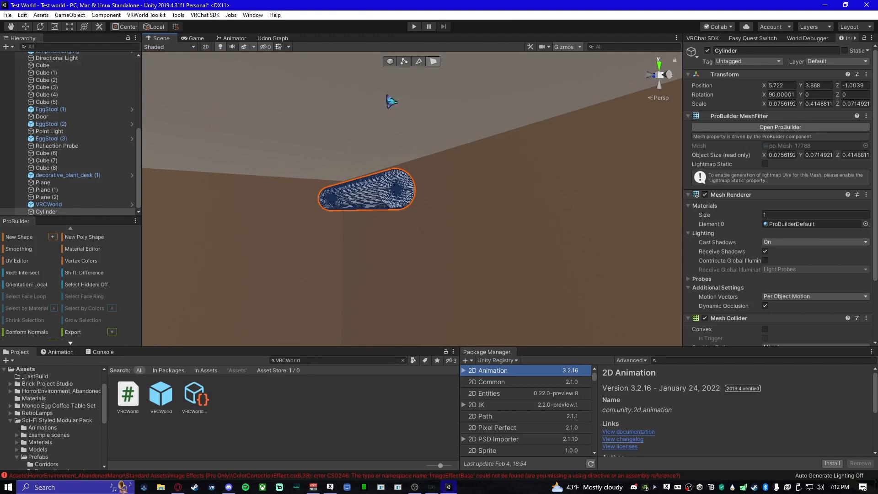
left_click(392, 74)
left_click(389, 62)
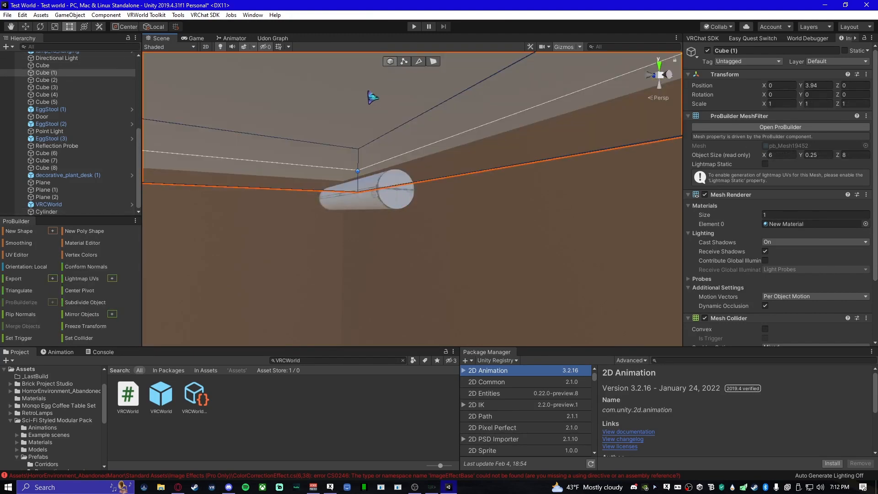
- Reselect the pole below the ceiling and lengthen it along the wall to about 0.90
right_click_drag(278, 196, 364, 207)
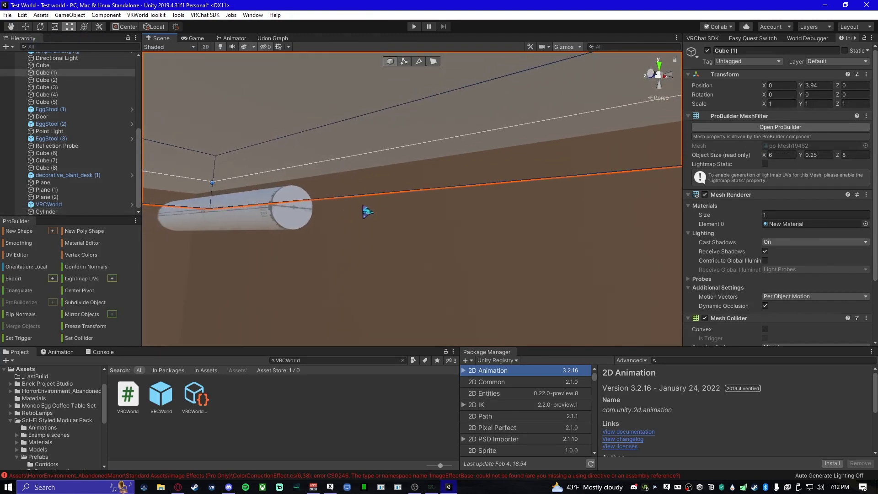
left_click(304, 215)
left_click_drag(295, 212, 707, 280)
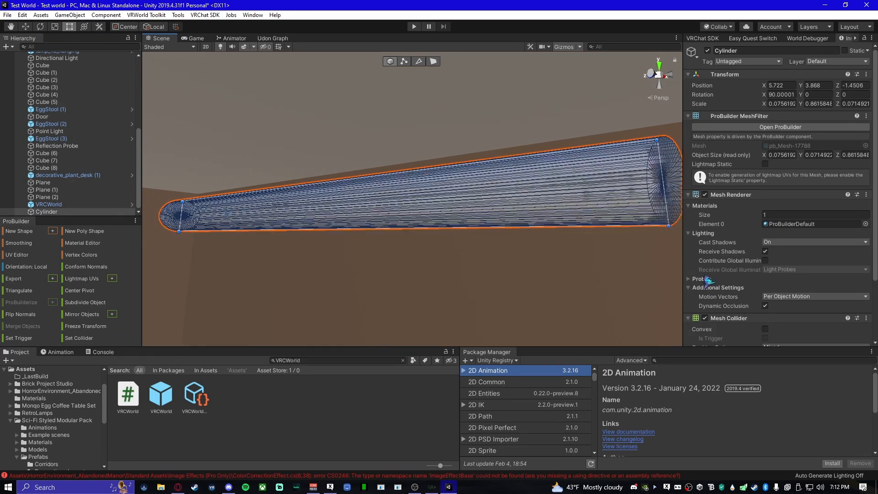
right_click_drag(609, 258, 397, 250)
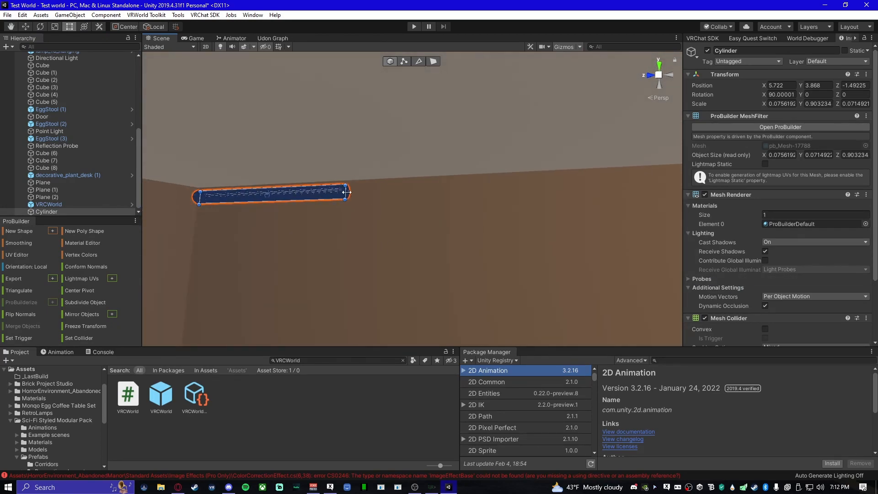
- Lengthen the horizontal pole along the wall below the ceiling until it reaches the far corner, about 7.17 long
left_click_drag(346, 192, 643, 196)
right_click_drag(640, 256, 301, 240)
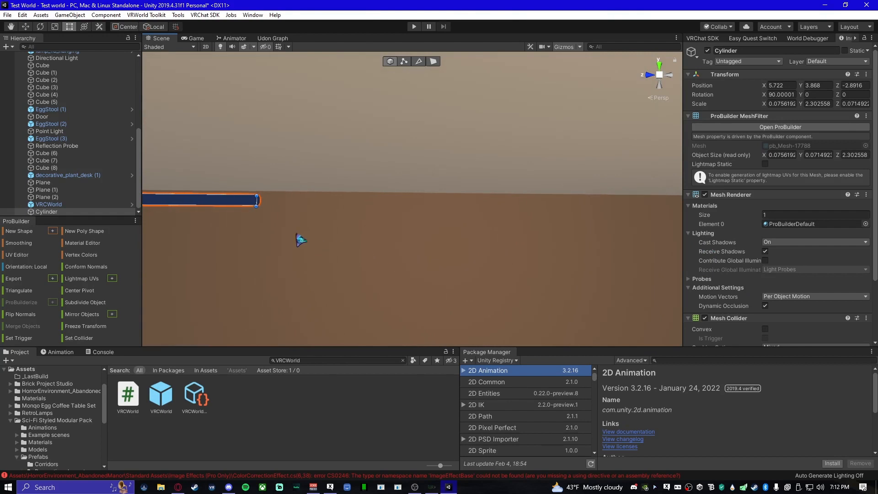
left_click_drag(256, 201, 753, 264)
right_click_drag(515, 258, 473, 258)
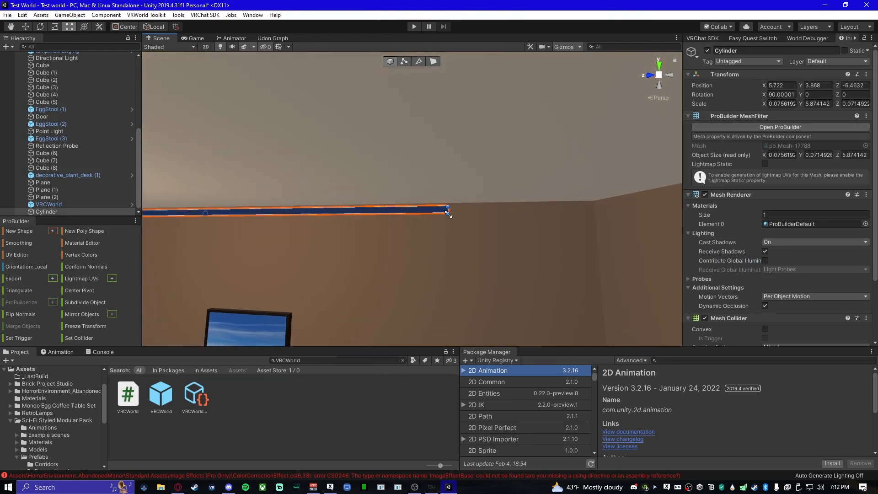
left_click_drag(475, 209, 574, 215)
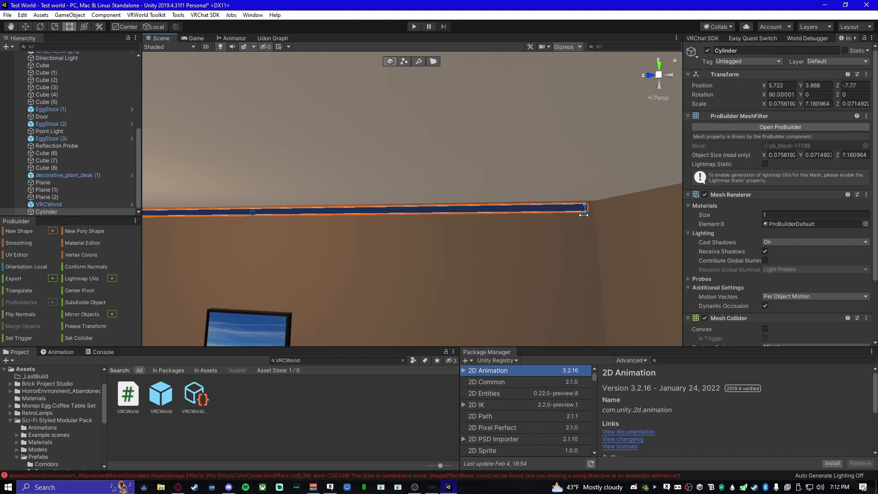
left_click_drag(584, 215, 583, 215)
mouse_move(531, 228)
right_mouse_down()
mouse_move(398, 240)
mouse_move(389, 250)
mouse_move(449, 240)
mouse_move(571, 241)
mouse_move(606, 251)
mouse_move(509, 243)
mouse_move(531, 241)
mouse_move(357, 245)
right_mouse_up()
key("w")
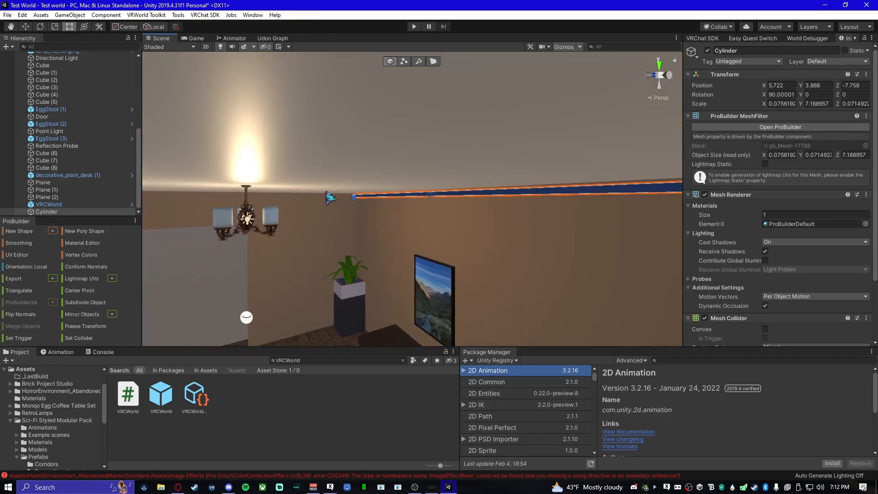
- Duplicate the long ceiling pole and move the copy across the room to the opposite wall at about X 1.229
left_click(25, 28)
right_click_drag(438, 195, 486, 227)
key("ctrl+d")
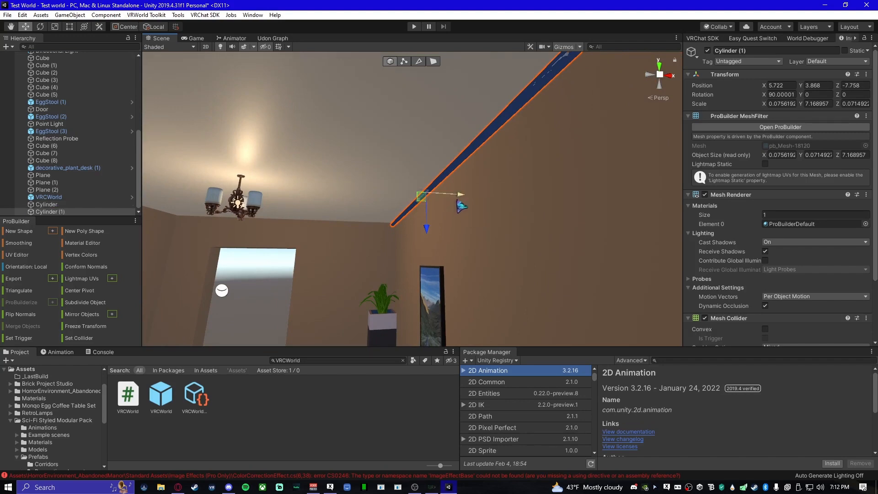
left_click_drag(458, 202, 251, 188)
right_click_drag(326, 223, 379, 249)
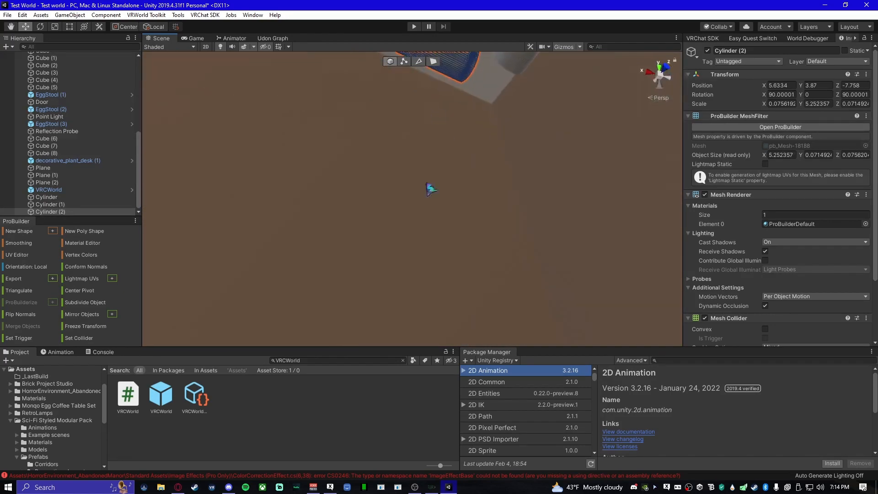
right_click_drag(432, 188, 503, 315)
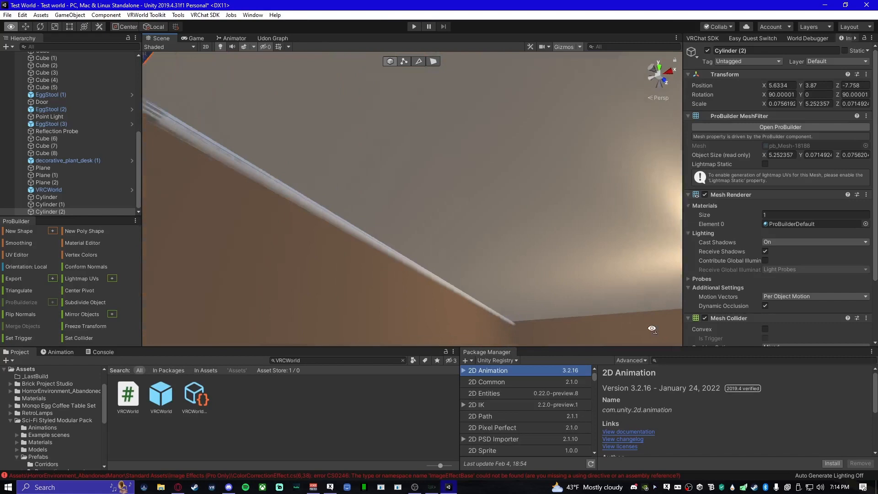
right_click_drag(651, 329, 398, 228)
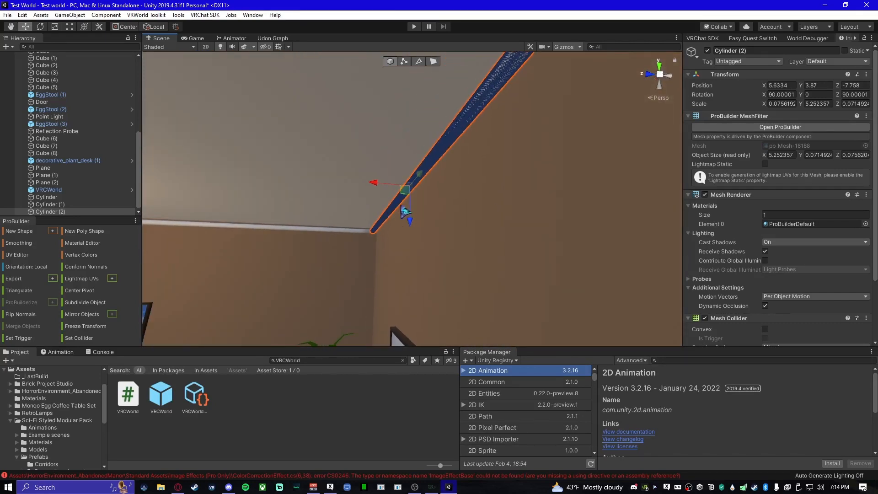
- Duplicate the shorter cross pole, move the copy to the opposite end wall below the ceiling, and clear the selection
key("ctrl+d")
left_click_drag(375, 183, 231, 215)
right_click_drag(405, 244, 365, 226)
key("a")
left_click_drag(367, 201, 150, 197)
mouse_move(377, 249)
right_mouse_down()
mouse_move(361, 247)
mouse_move(383, 236)
right_mouse_up()
key("a")
left_click_drag(352, 200, 171, 199)
right_click_drag(360, 243, 354, 205)
left_click_drag(405, 221, 248, 222)
right_click_drag(248, 222, 510, 256)
left_click_drag(510, 258, 503, 258)
right_click_drag(503, 258, 389, 304)
left_click(347, 307)
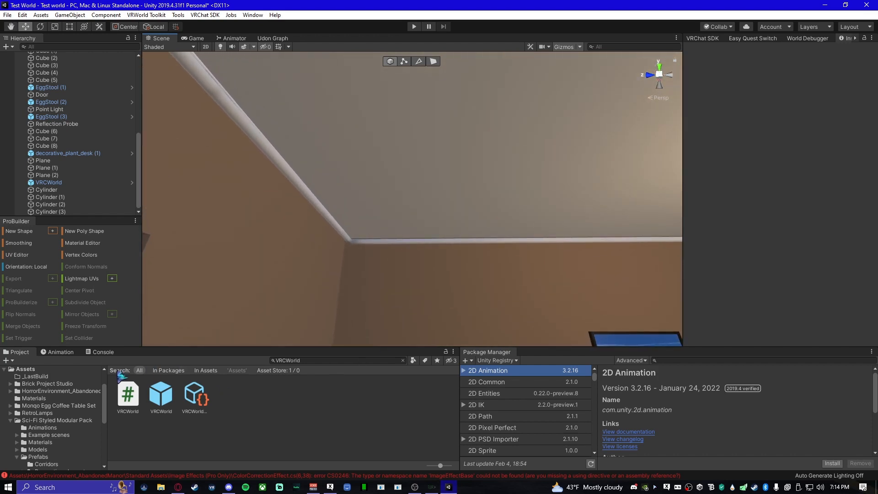
- Clear the asset search and apply the white Post processing material from the Assets folder to the ceiling pipes
left_click(403, 360)
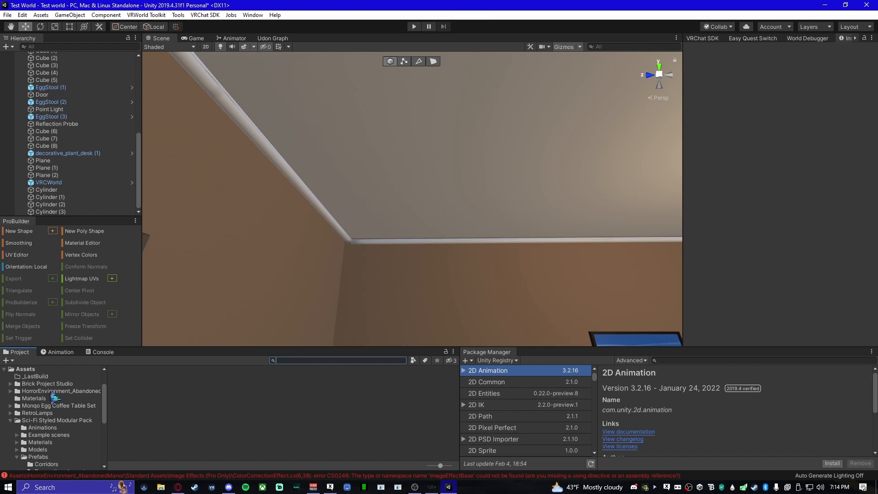
left_click(46, 371)
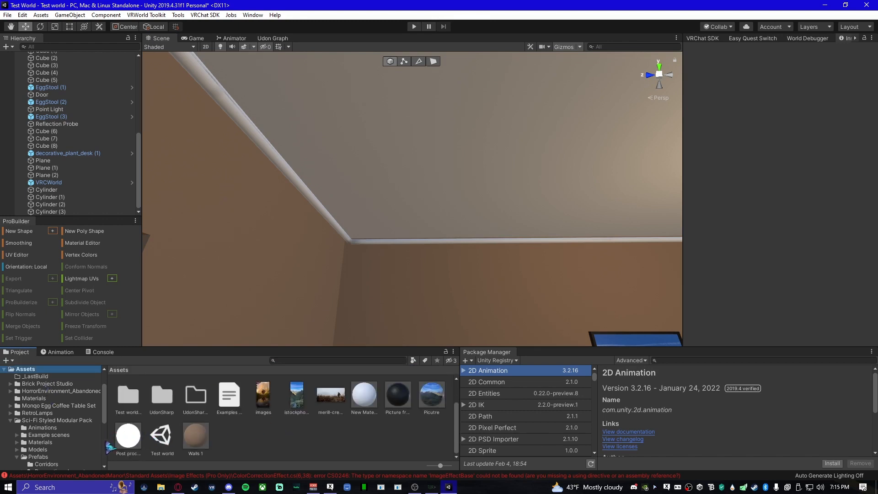
left_click_drag(123, 442, 291, 173)
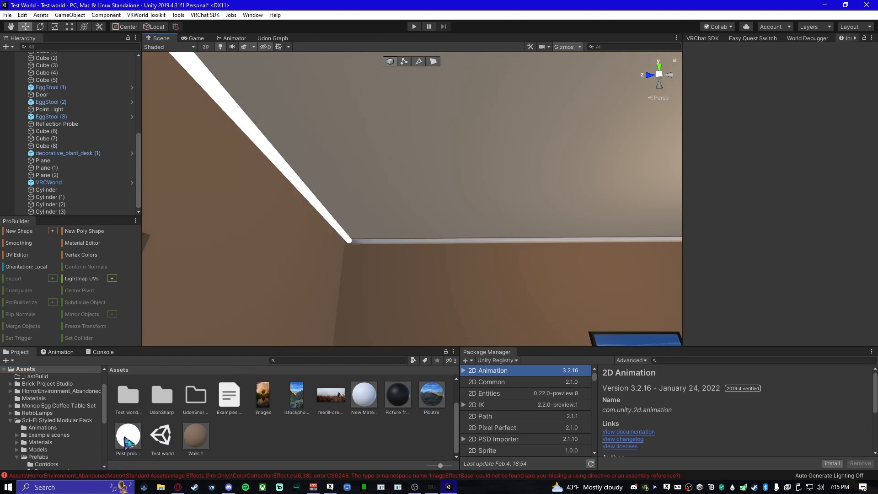
left_click_drag(129, 442, 467, 242)
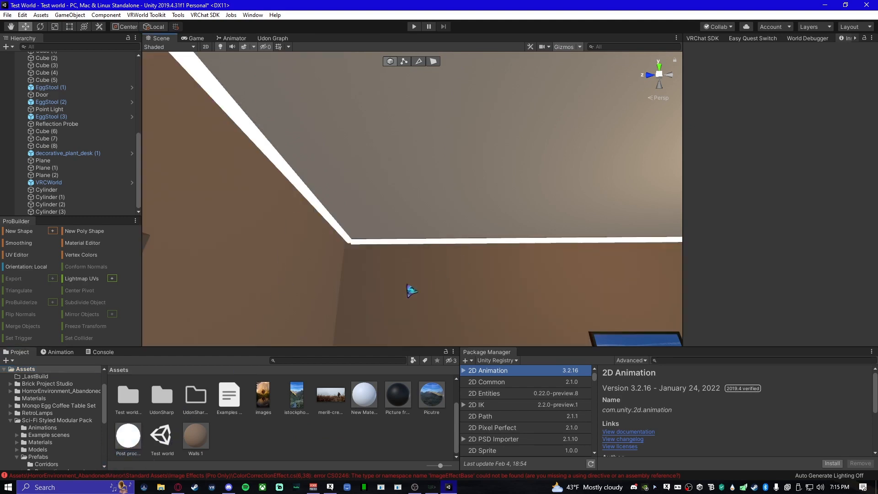
right_click_drag(409, 289, 462, 270)
left_click_drag(128, 437, 438, 249)
mouse_move(388, 278)
right_mouse_down()
mouse_move(596, 251)
mouse_move(403, 271)
right_mouse_up()
- Select the white pipe above the doorway and add a Post-process Volume component to it
right_click_drag(566, 270, 611, 299)
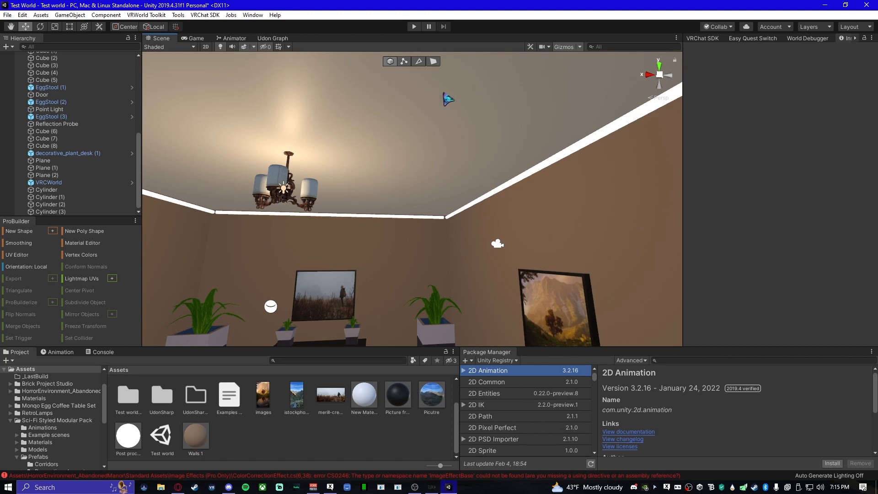
right_click_drag(349, 273, 602, 298)
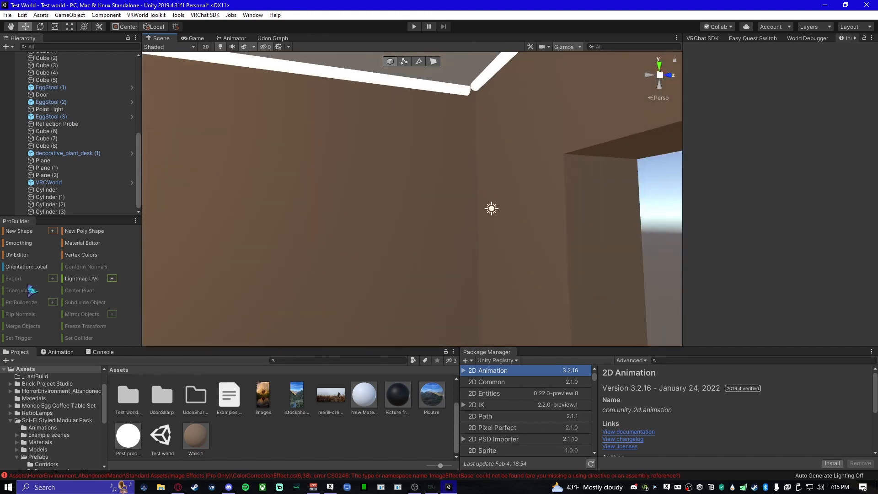
right_click_drag(342, 250, 172, 266)
right_click_drag(314, 270, 220, 272)
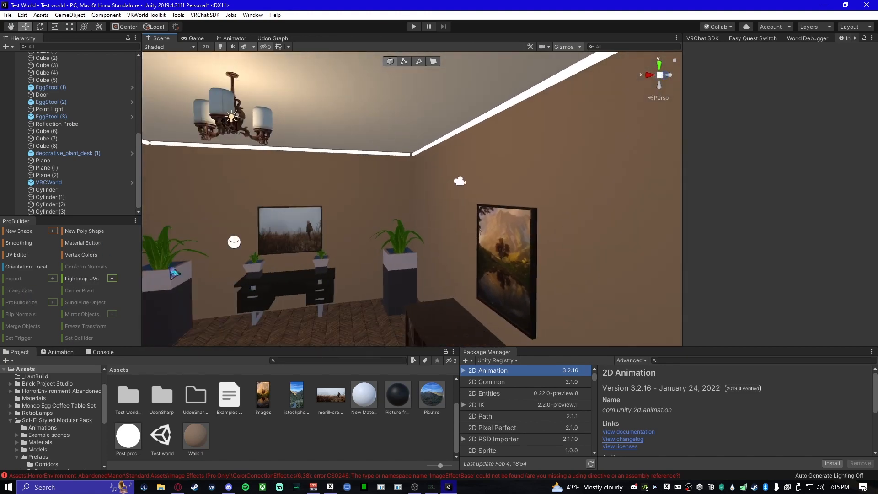
left_click_drag(138, 280, 121, 279)
mouse_move(367, 316)
right_mouse_down()
mouse_move(354, 286)
mouse_move(375, 304)
mouse_move(369, 347)
right_mouse_up()
mouse_move(336, 293)
right_mouse_down()
mouse_move(290, 290)
mouse_move(344, 267)
mouse_move(363, 243)
mouse_move(345, 233)
mouse_move(286, 253)
mouse_move(438, 252)
mouse_move(422, 249)
mouse_move(504, 265)
mouse_move(596, 260)
mouse_move(434, 237)
mouse_move(388, 118)
mouse_move(617, 184)
mouse_move(346, 198)
mouse_move(434, 139)
mouse_move(303, 149)
mouse_move(351, 251)
mouse_move(393, 120)
right_mouse_up()
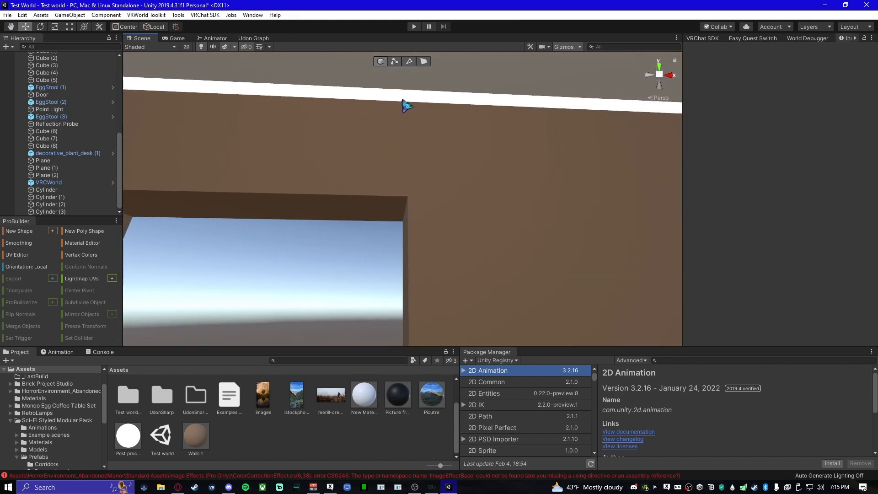
left_click(406, 104)
scroll(857, 317, "down", 3)
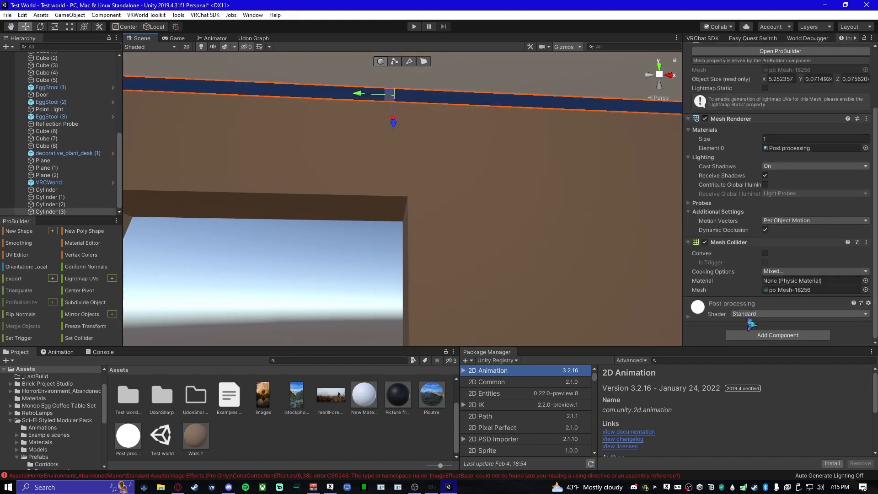
left_click(760, 335)
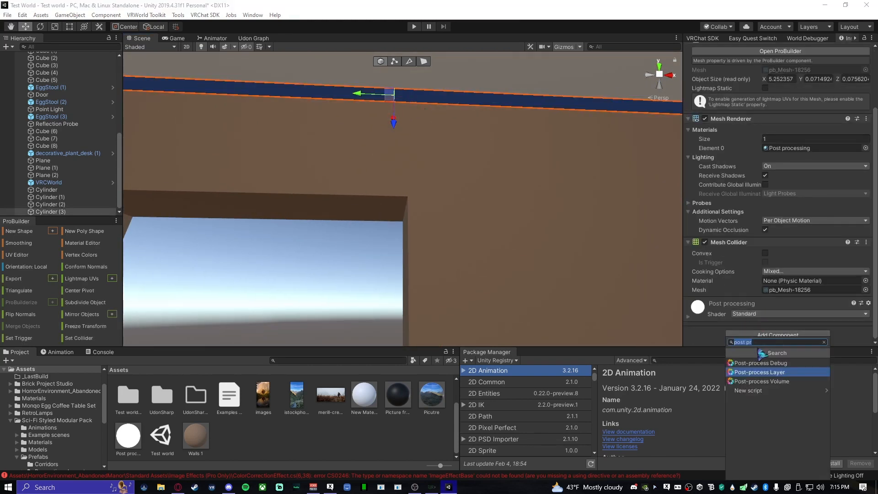
left_click(778, 385)
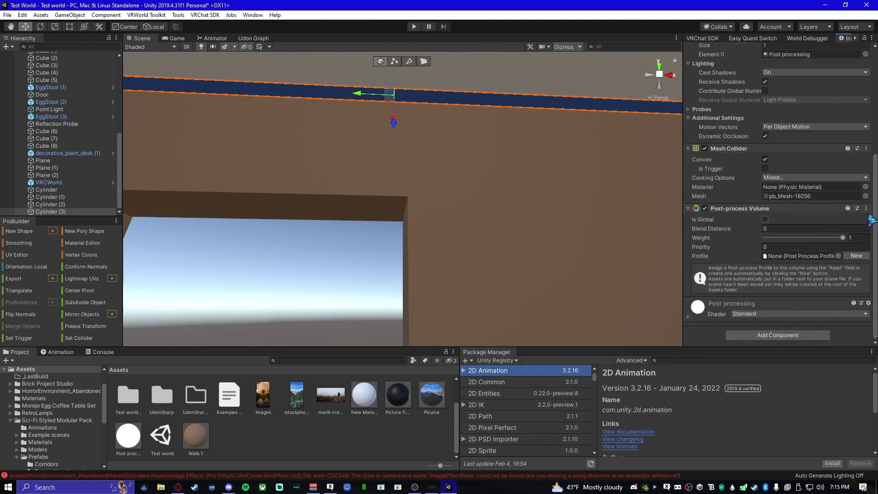
- Remove the Post-process Volume from the pipe and add the component again by searching for "post"
left_click(866, 208)
left_click(812, 231)
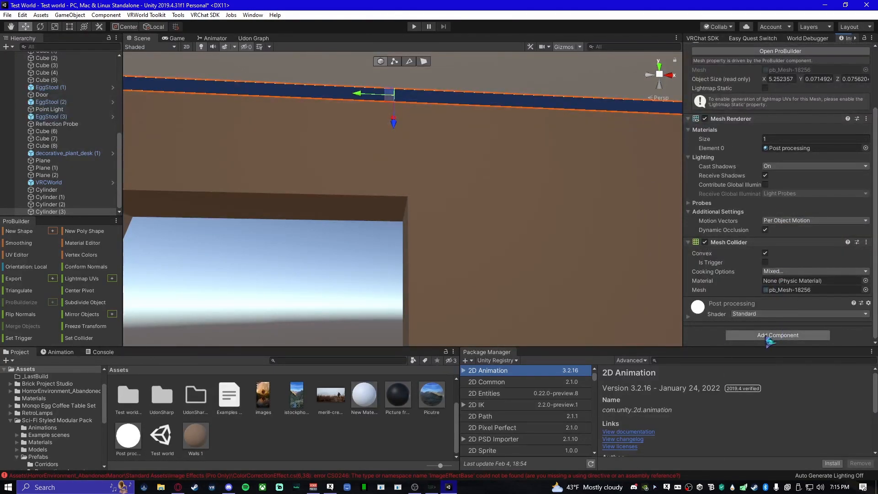
left_click(768, 337)
key("BackSpace")
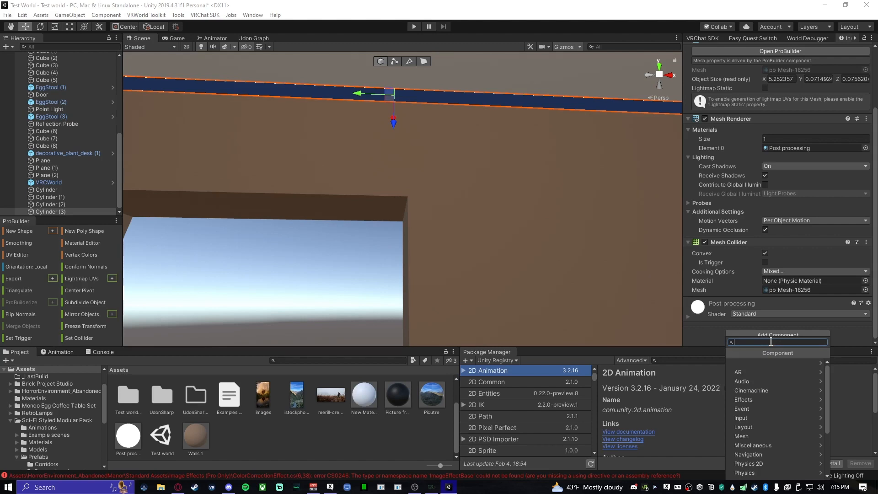
type("post")
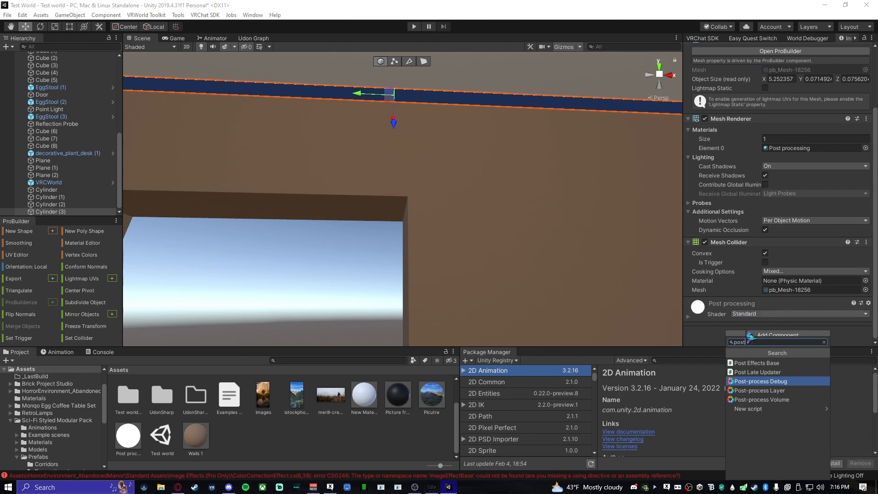
left_click(789, 402)
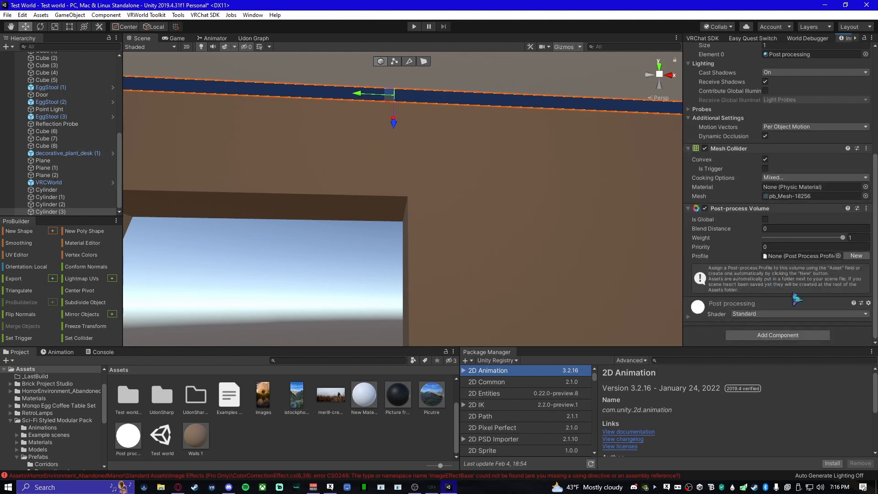
- Assign the existing Cube profile to the pipe's Post-process Volume
scroll(310, 412, "up", 1)
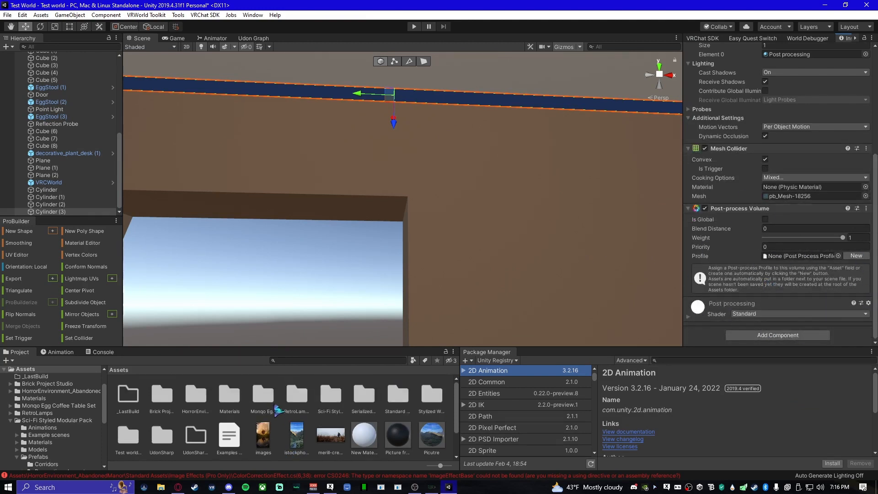
scroll(318, 422, "down", 1)
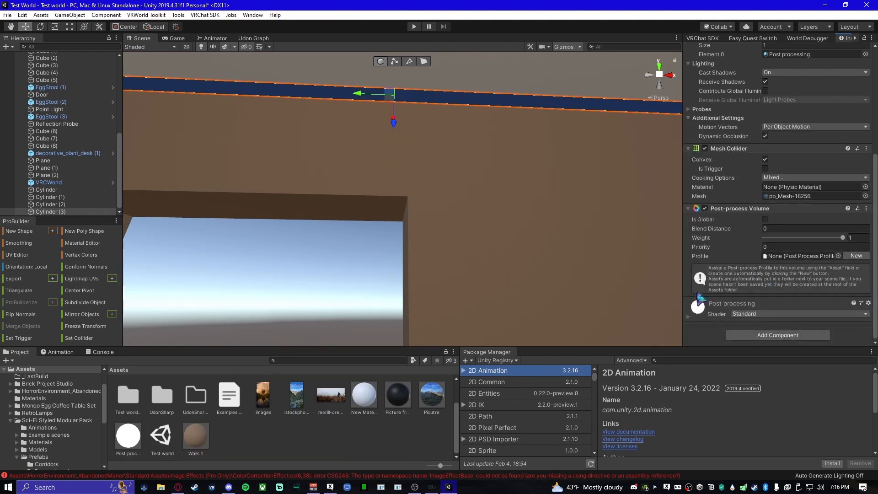
left_click(839, 257)
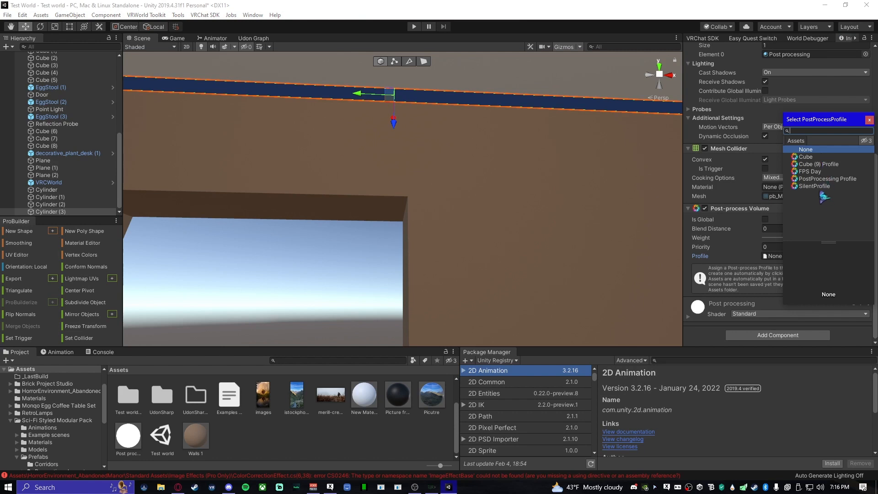
left_click(756, 252)
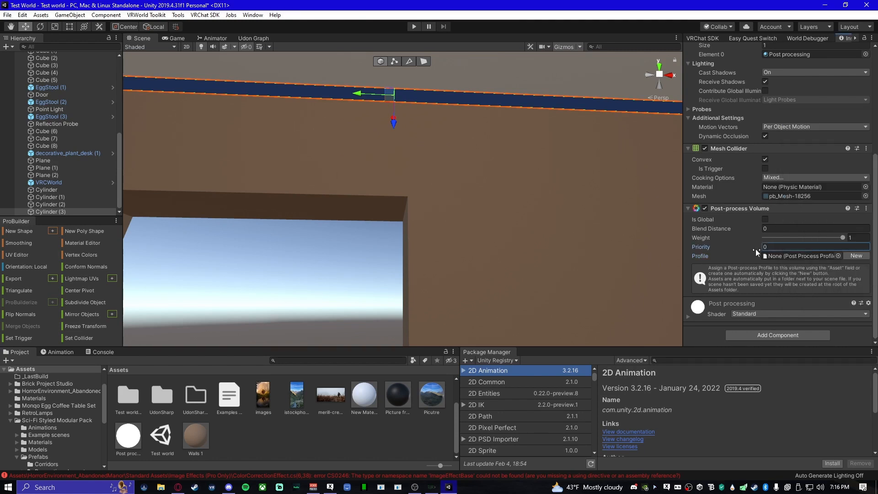
left_click(838, 256)
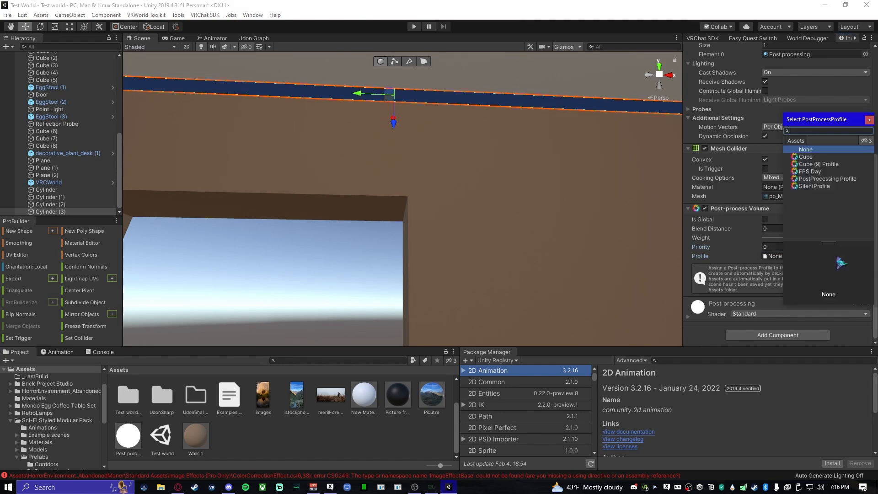
double_click(825, 157)
- Review the profile's Bloom override and enable Is Global on the Post-process Volume
right_click_drag(491, 245, 774, 269)
scroll(774, 270, "down", 5)
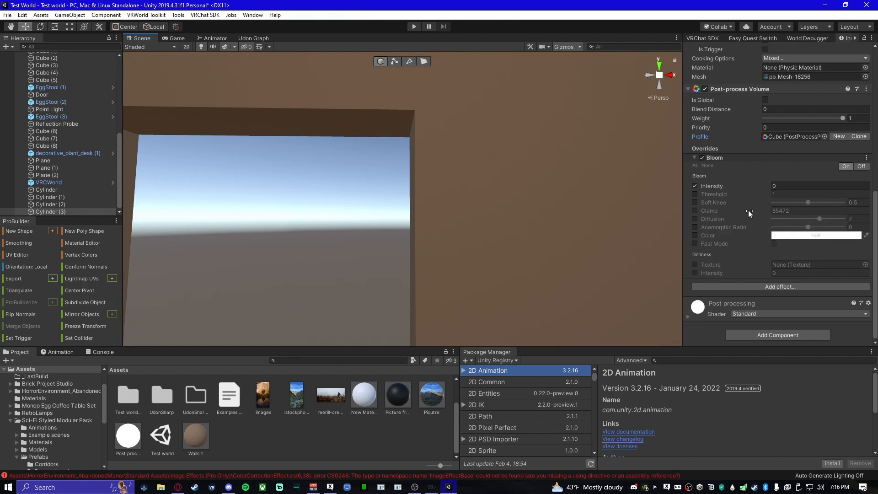
scroll(732, 256, "up", 3)
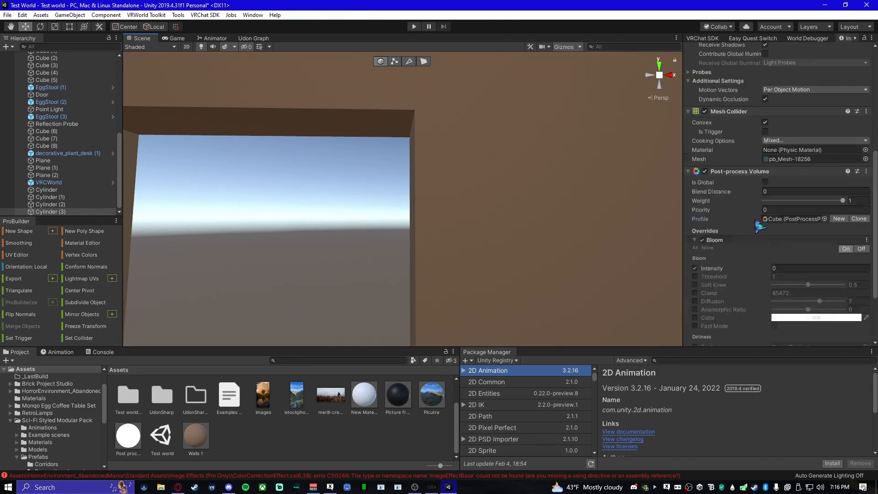
left_click(766, 183)
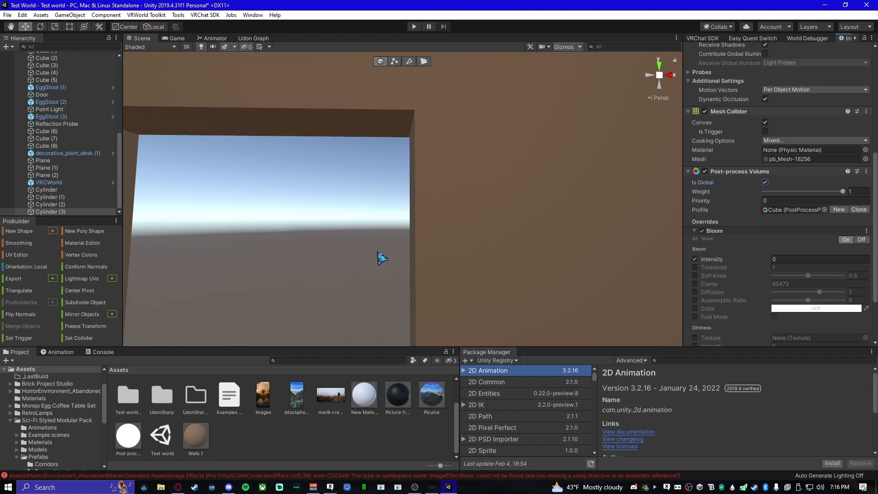
- Create a new profile for the pipe's Post-process Volume and clear the volume's Profile assignment
right_click_drag(383, 255, 489, 178)
scroll(794, 278, "down", 3)
scroll(782, 270, "up", 3)
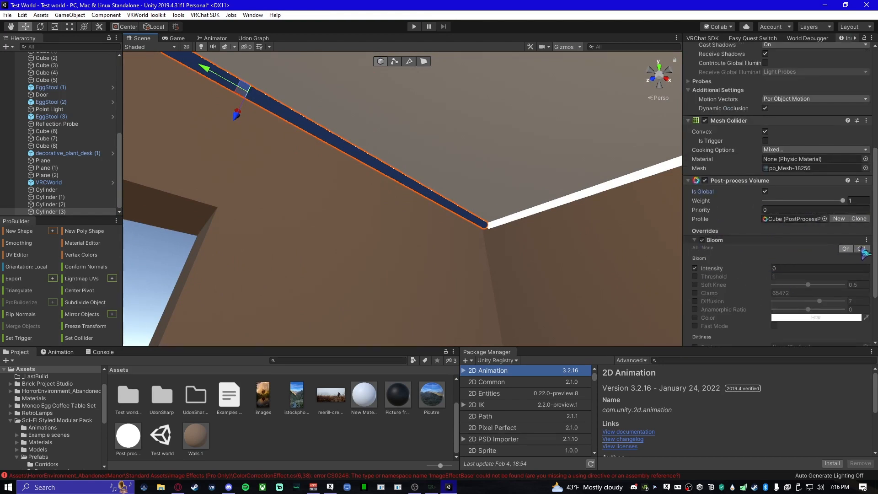
scroll(794, 247, "up", 3)
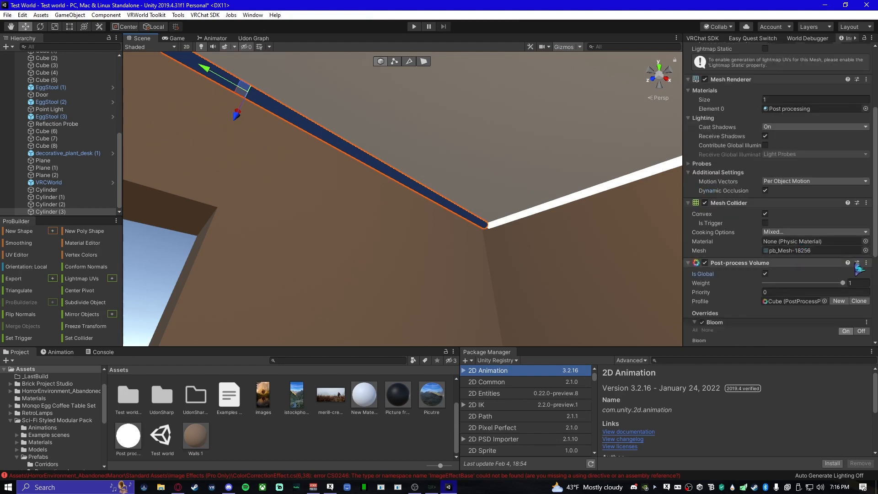
left_click(840, 301)
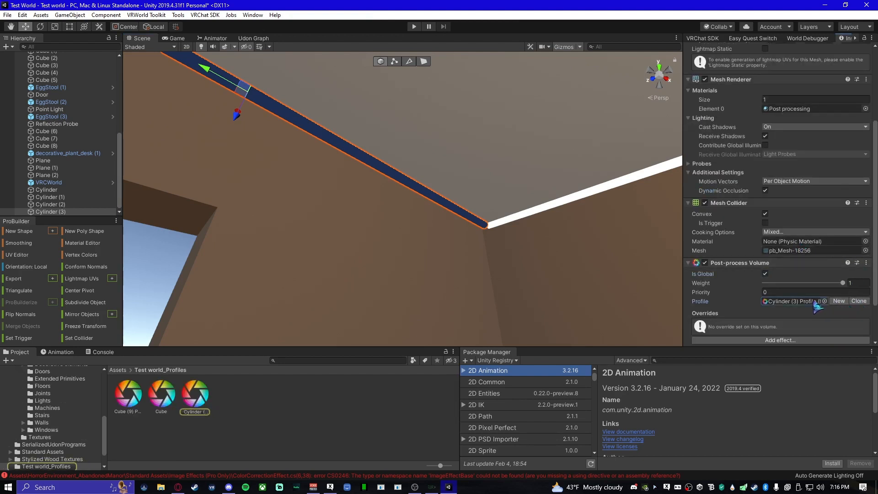
key("Delete")
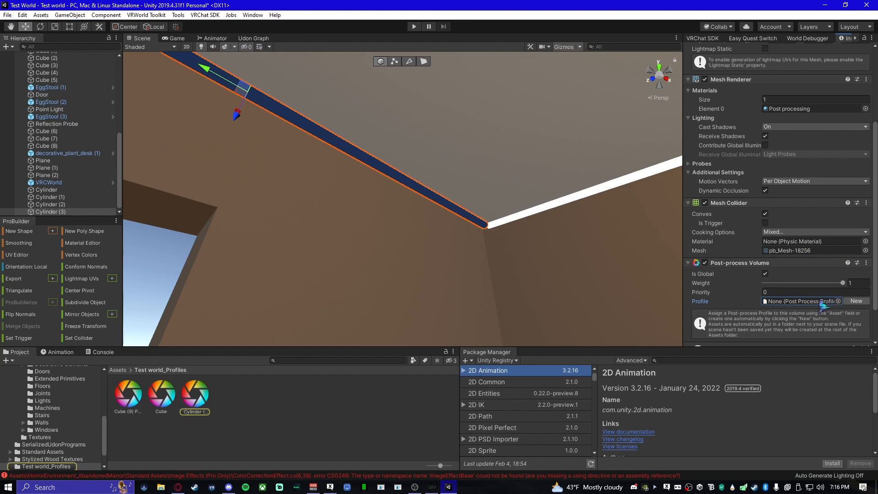
- Create another new profile for the pipe's Post-process Volume and check the asset creation options in the profiles folder
left_click(856, 301)
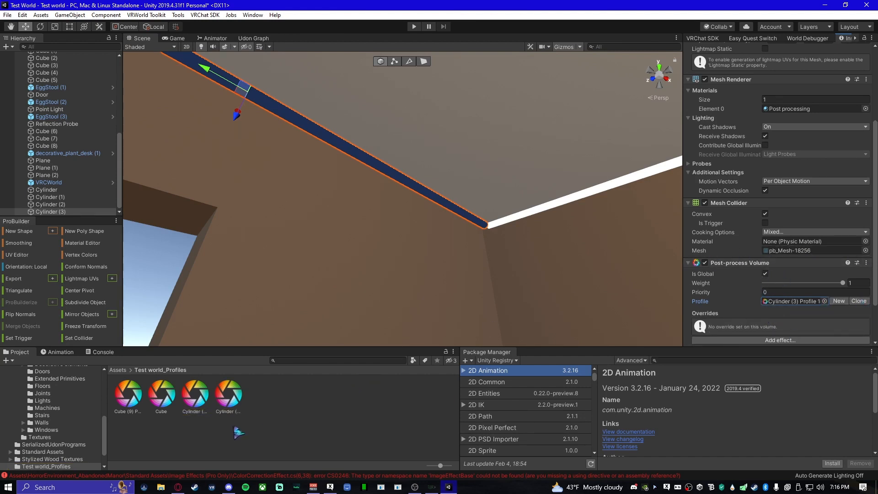
right_click(332, 422)
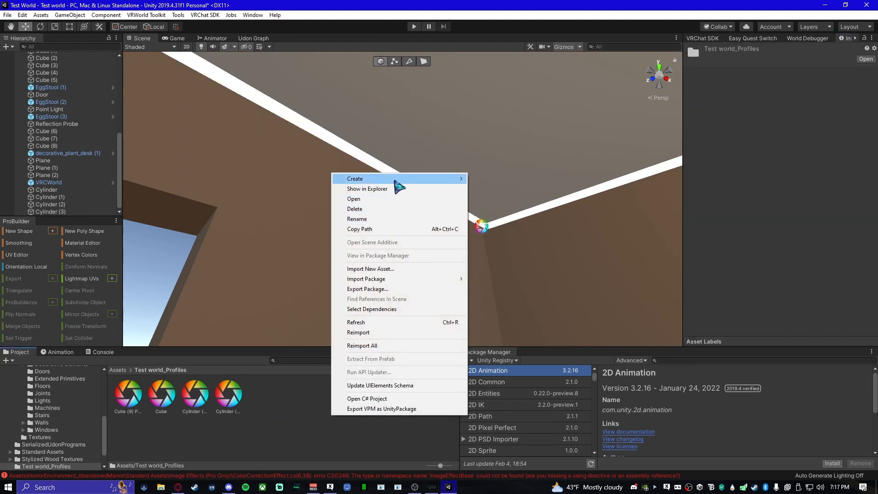
mouse_move(398, 179)
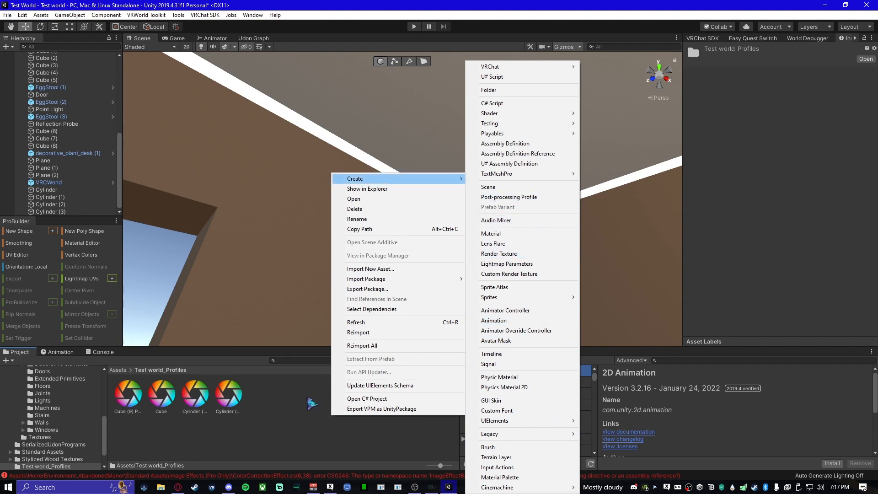
left_click(271, 427)
- Reselect the ceiling pipe and assign the existing Cube profile to its Post-process Volume
left_click(342, 138)
left_click(347, 145)
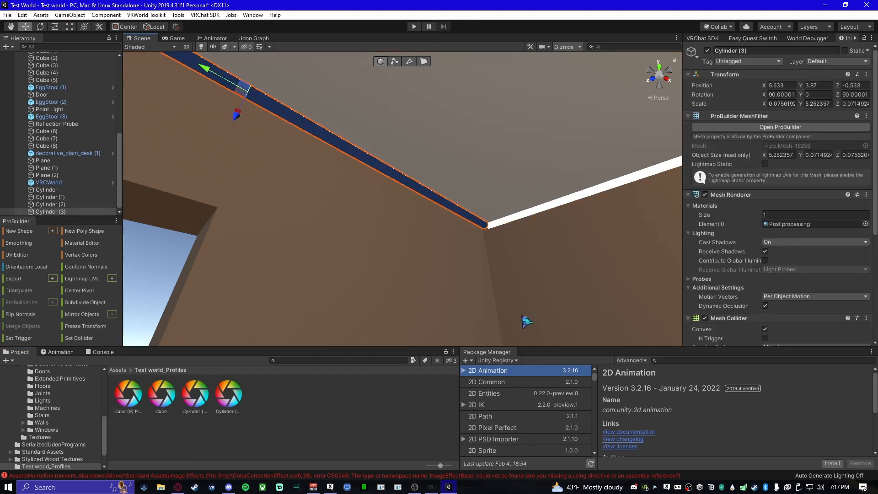
right_click_drag(433, 236, 231, 346)
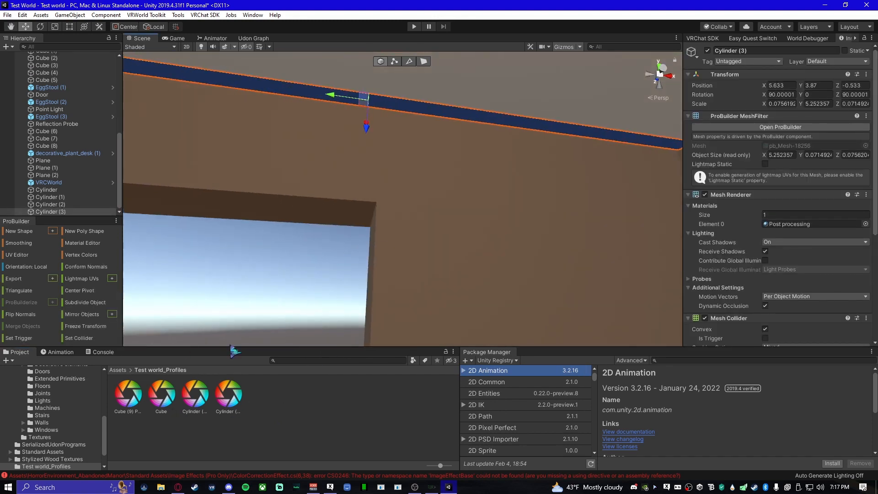
left_click(161, 397)
left_click_drag(368, 345, 769, 317)
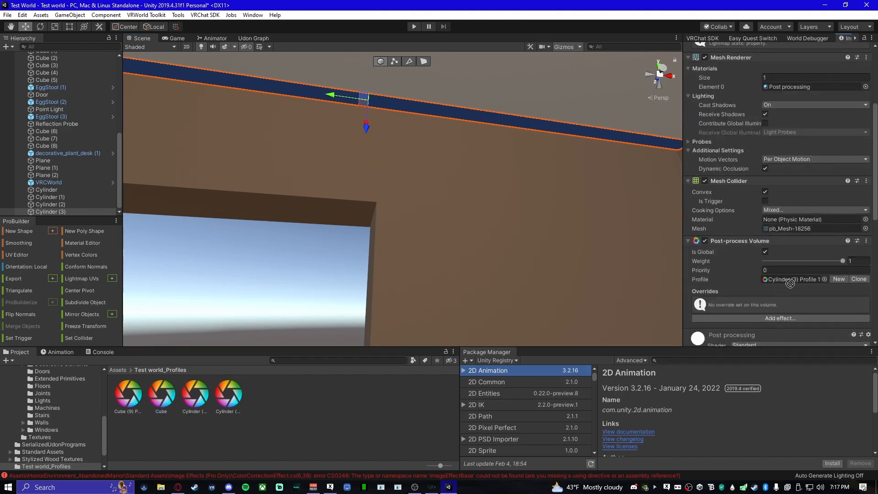
left_click_drag(790, 284, 802, 285)
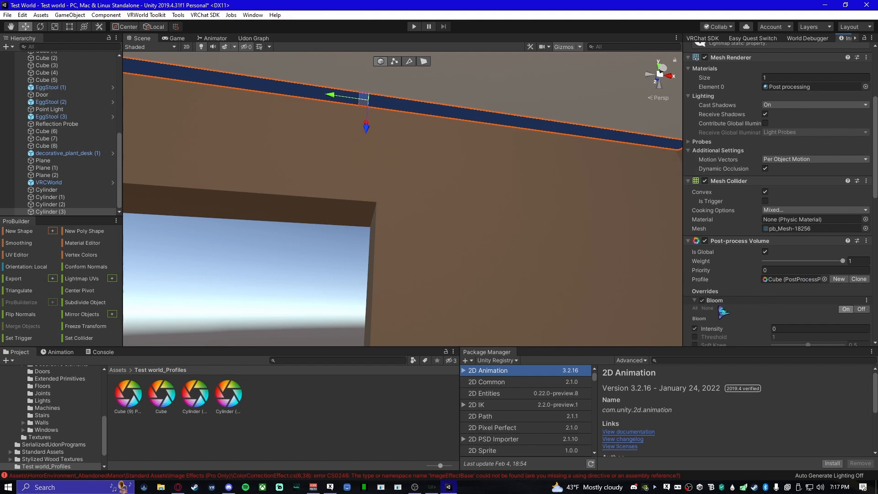
- Remove the Bloom override from the Cube profile and collapse the pipe's Post processing material settings
right_click(870, 306)
left_click(823, 320)
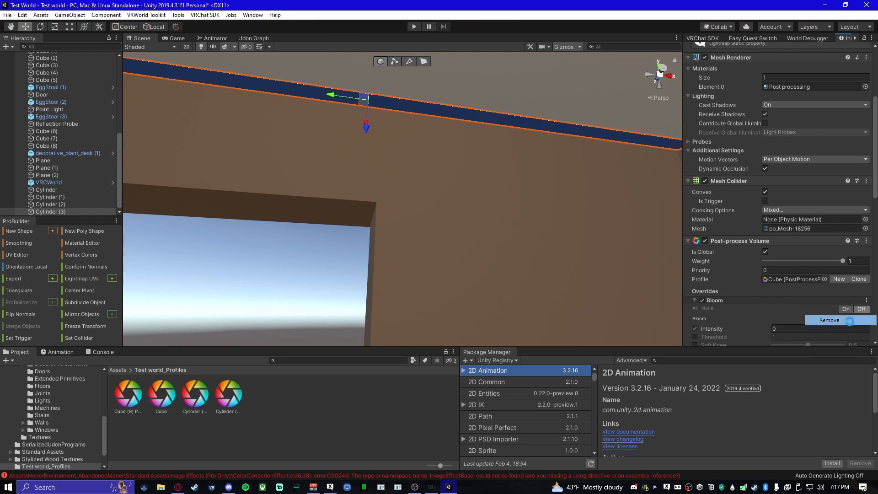
scroll(772, 307, "down", 3)
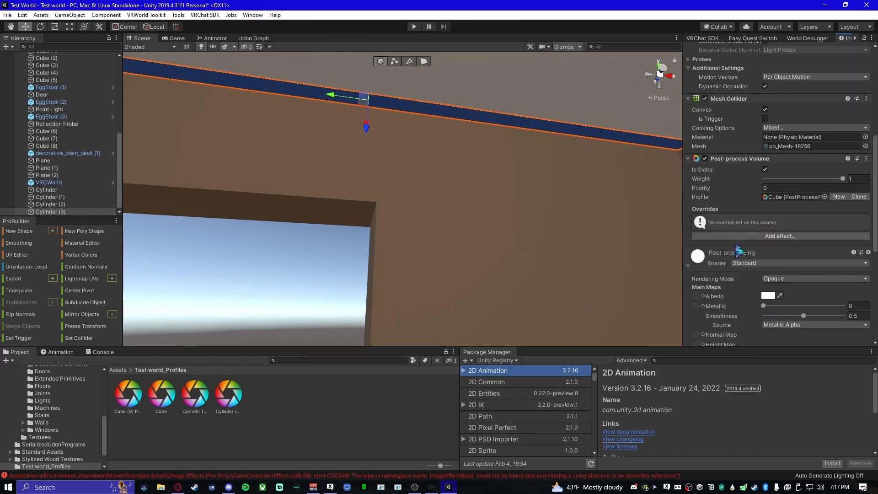
left_click(749, 253)
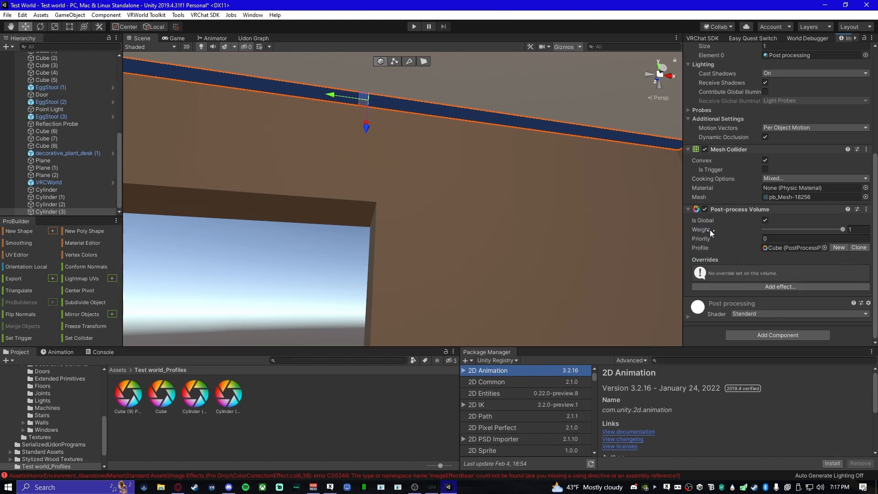
- Add a Unity Bloom effect to the Post-process Volume and enable its Intensity override with a value of 4
left_click(801, 288)
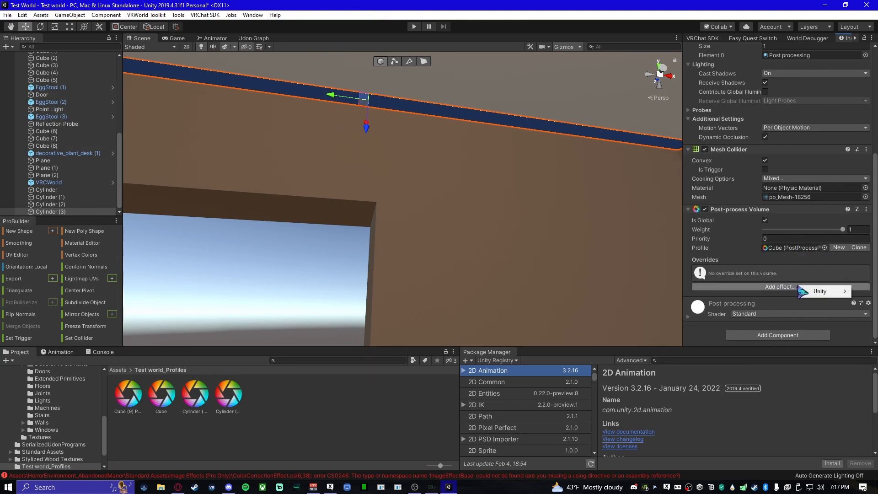
mouse_move(810, 295)
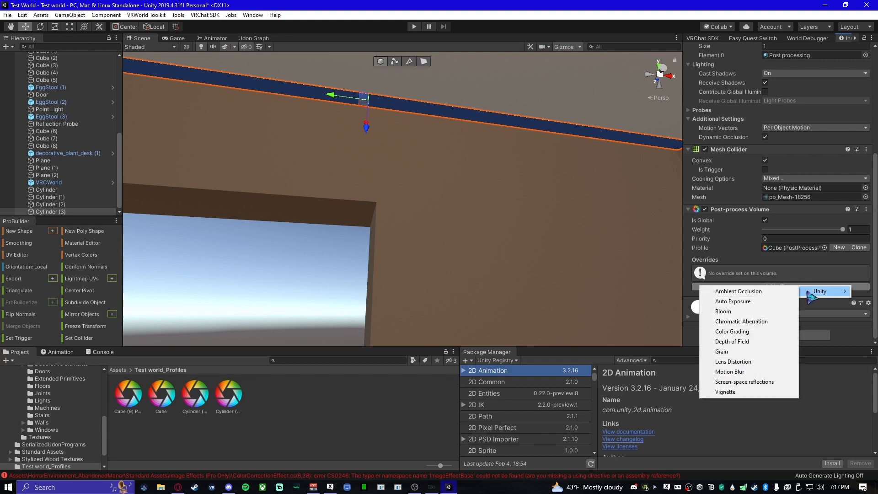
left_click(747, 312)
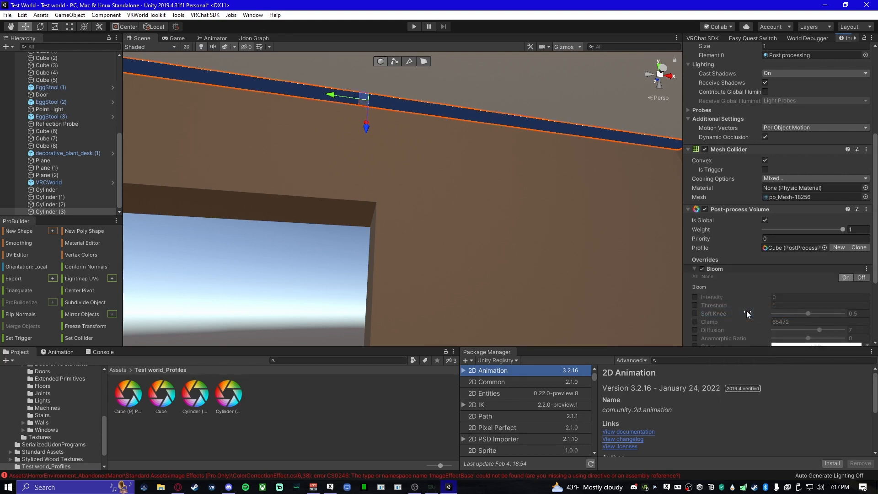
left_click(695, 297)
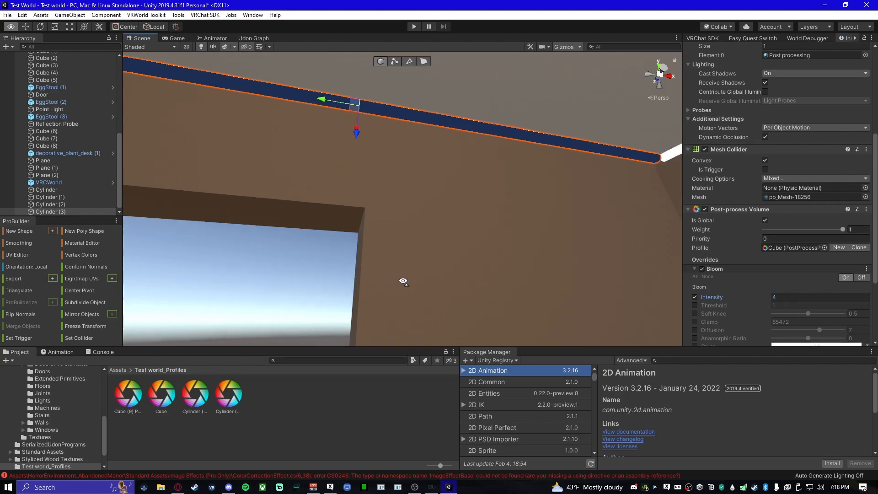
right_click_drag(402, 279, 440, 269)
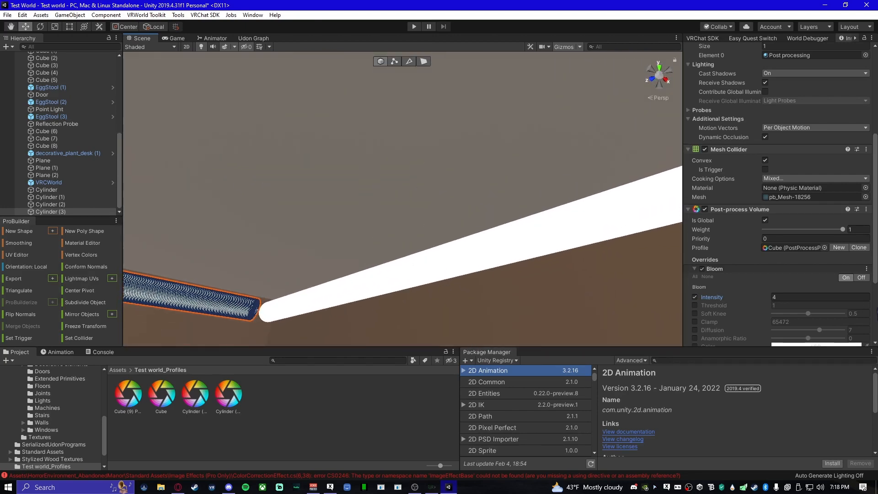
- Set the Bloom intensity to 5 and look over the ceiling pipes from inside the room
scroll(781, 242, "down", 3)
scroll(788, 274, "down", 1)
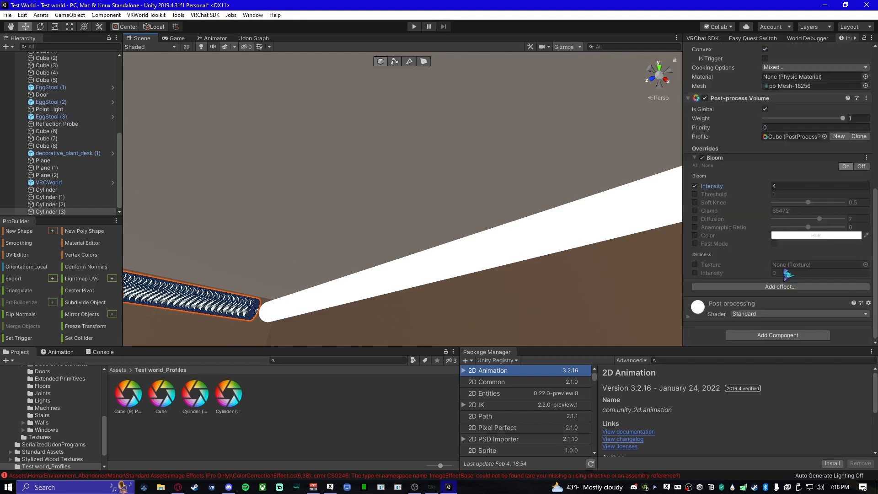
left_click(807, 186)
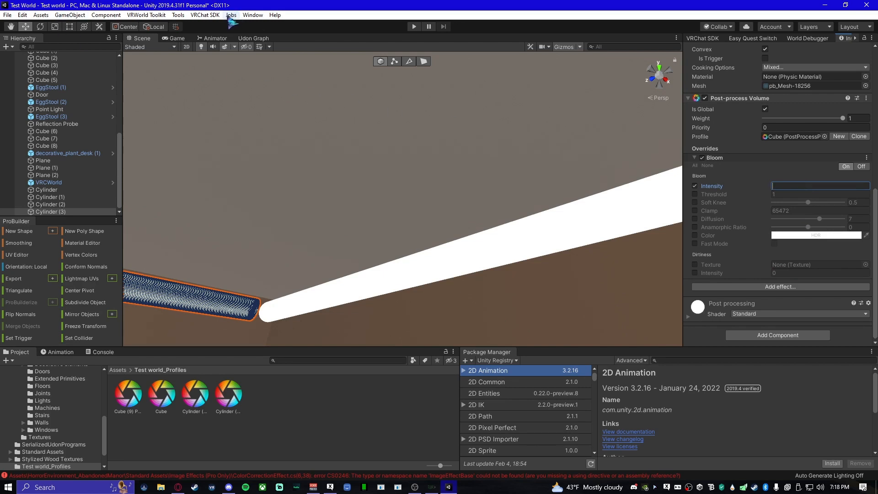
left_click(808, 39)
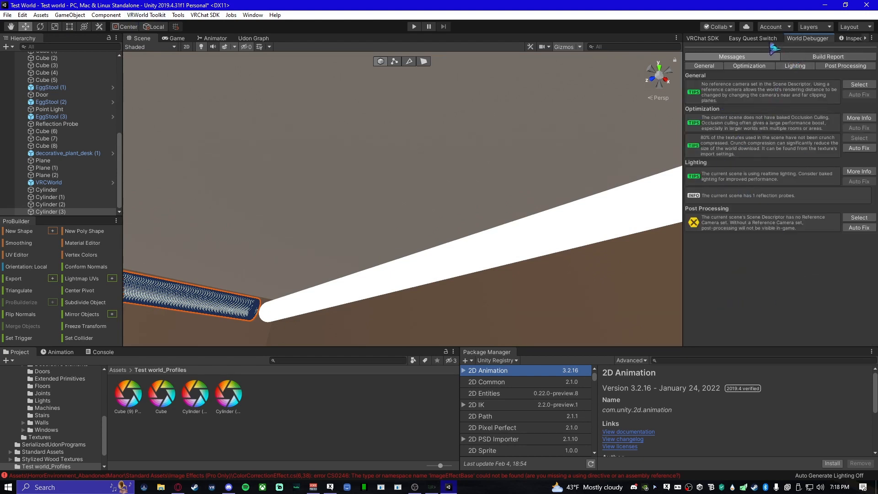
left_click(853, 39)
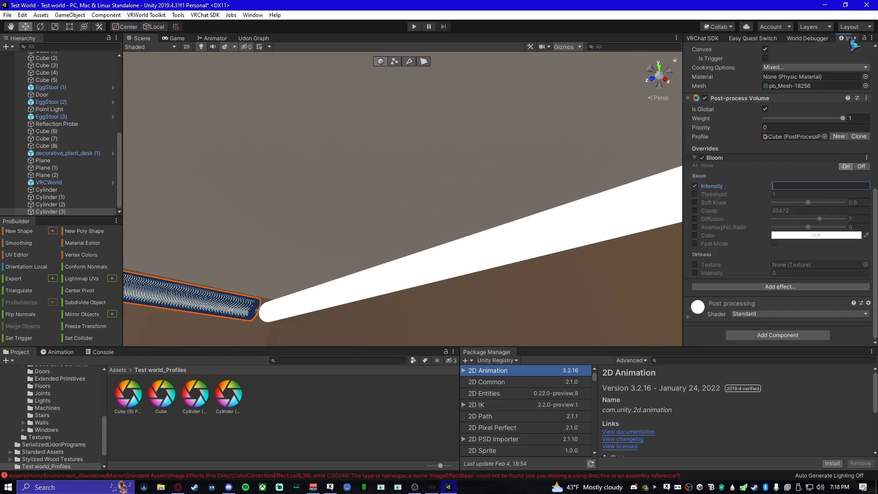
right_click_drag(337, 245, 284, 250)
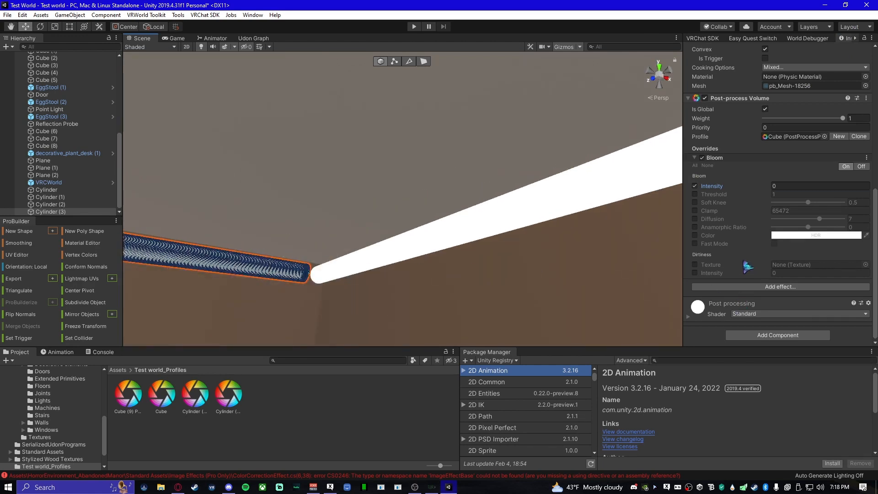
left_click(792, 187)
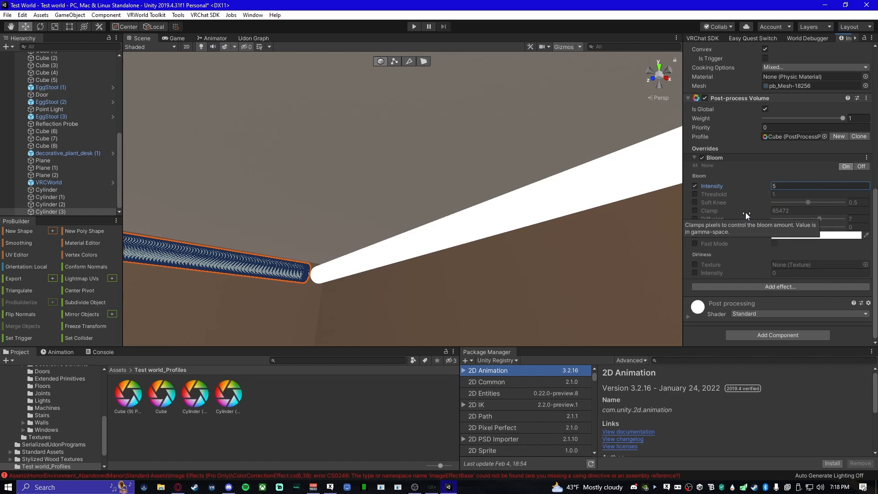
left_click_drag(613, 236, 522, 240, "alt")
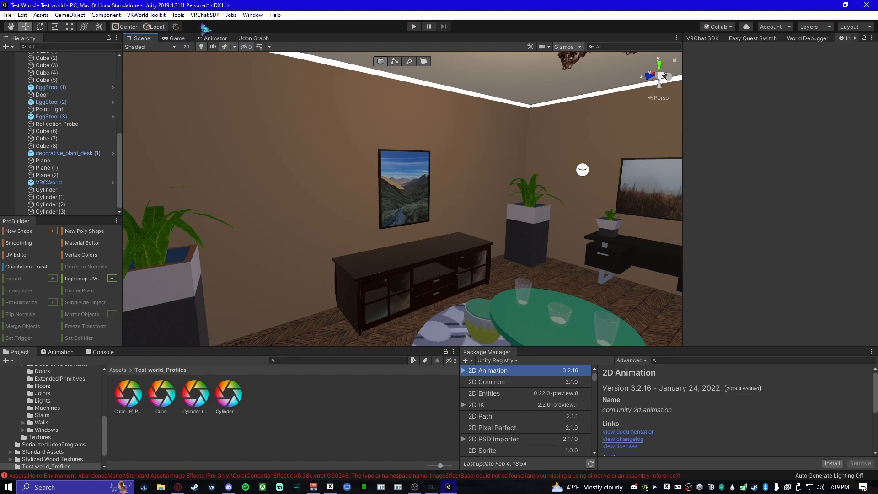
- Open the VRWorld Toolkit World Debugger, keep it docked beside the Inspector, and examine its post-processing messages
left_click(143, 15)
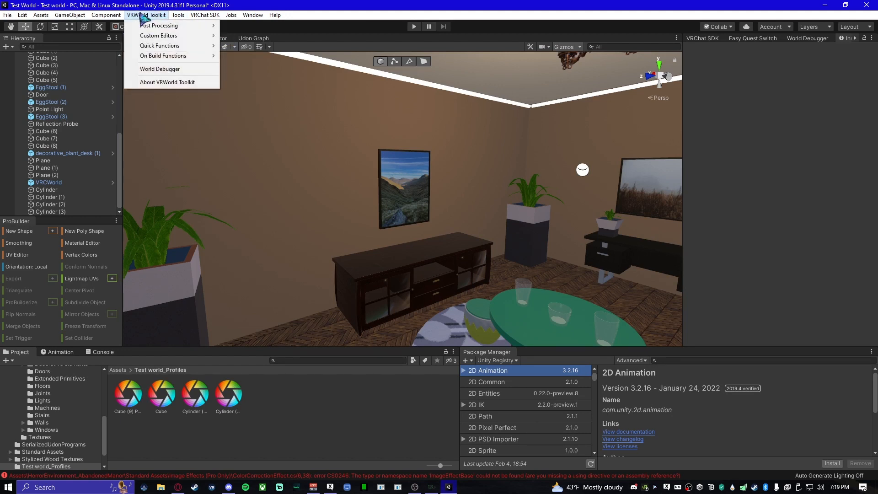
left_click(161, 70)
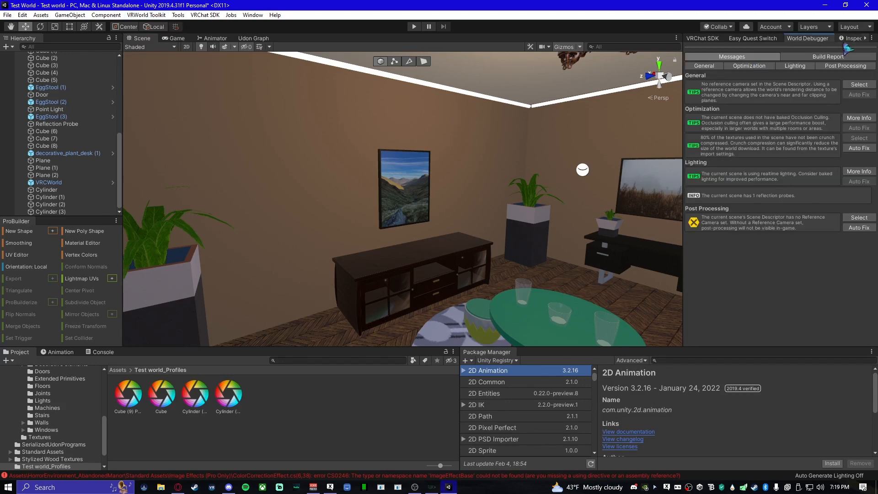
left_click_drag(823, 40, 534, 247)
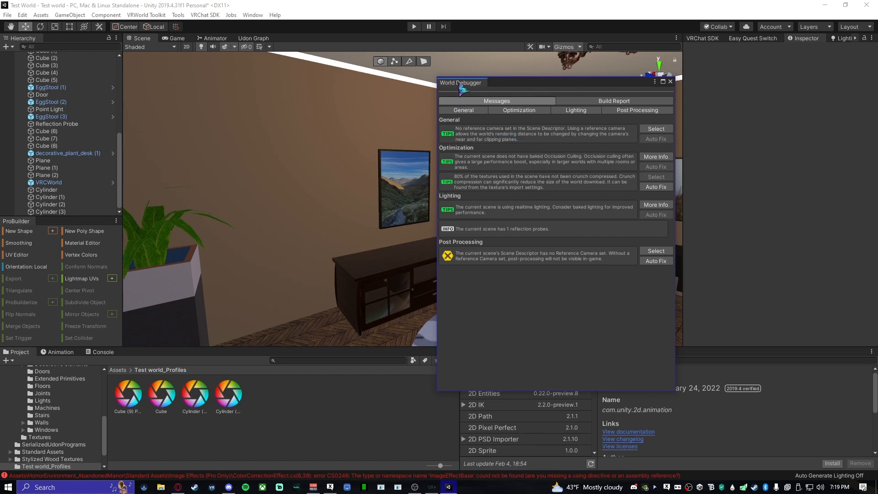
left_click_drag(463, 89, 792, 48)
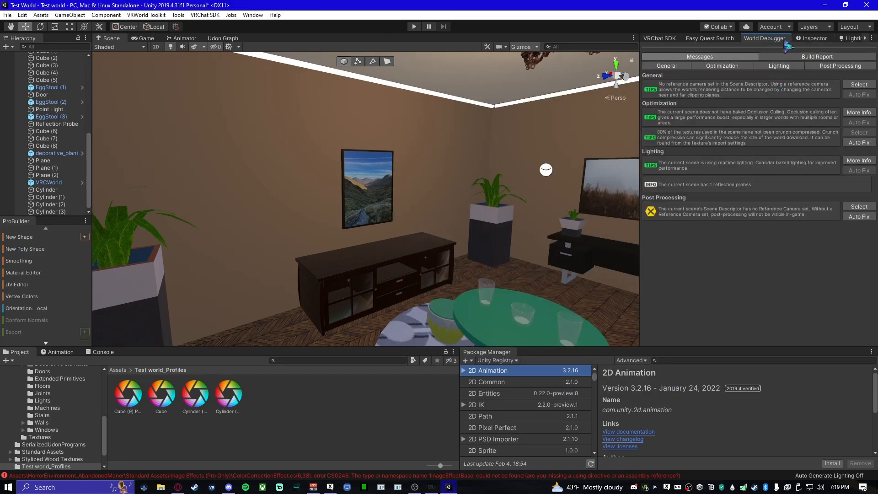
left_click(804, 40)
mouse_move(531, 178)
right_mouse_down()
mouse_move(434, 182)
mouse_move(489, 178)
right_mouse_up()
left_click(765, 39)
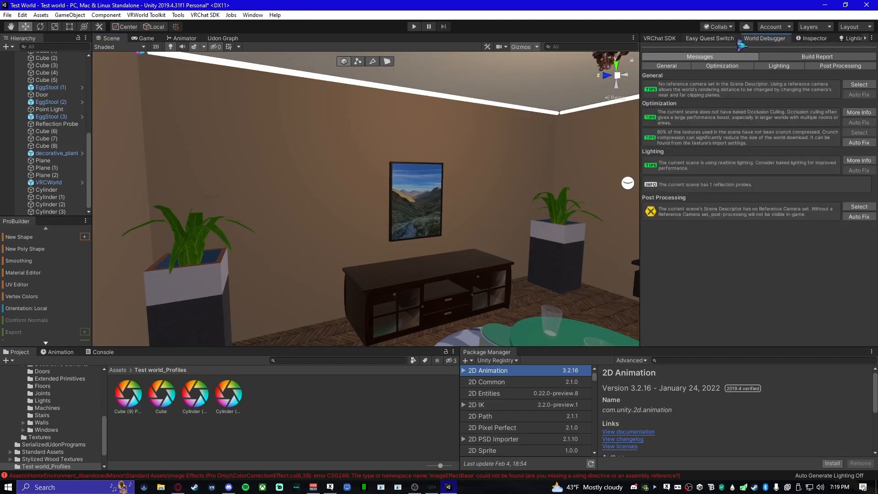
- Select the VRCWorld object, check the VRChat SDK Builder settings, and examine the object's VRC Scene Descriptor
left_click(712, 38)
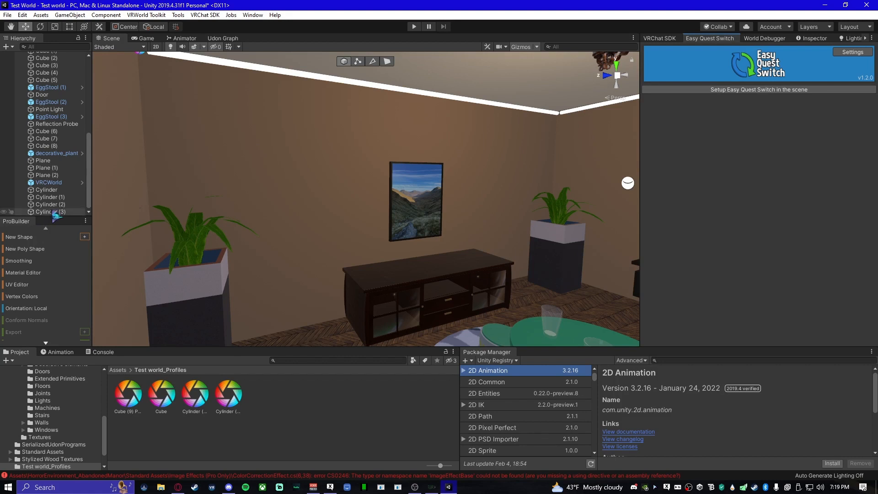
left_click(58, 183)
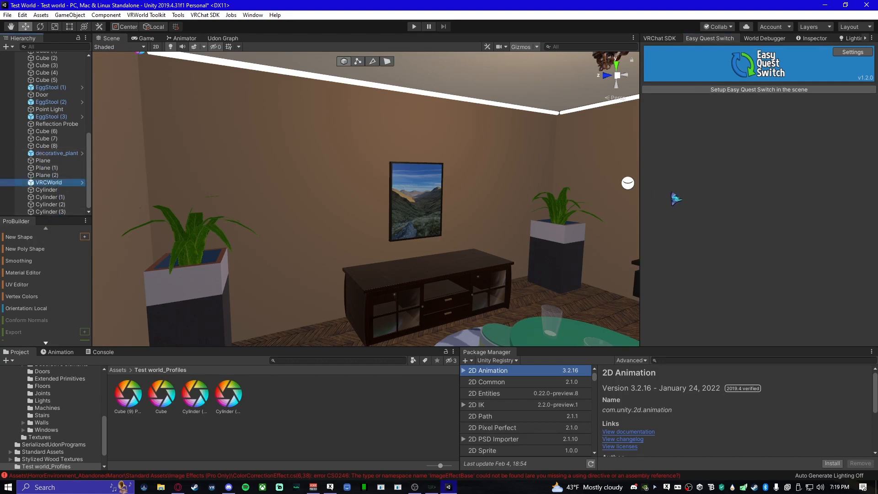
left_click(660, 39)
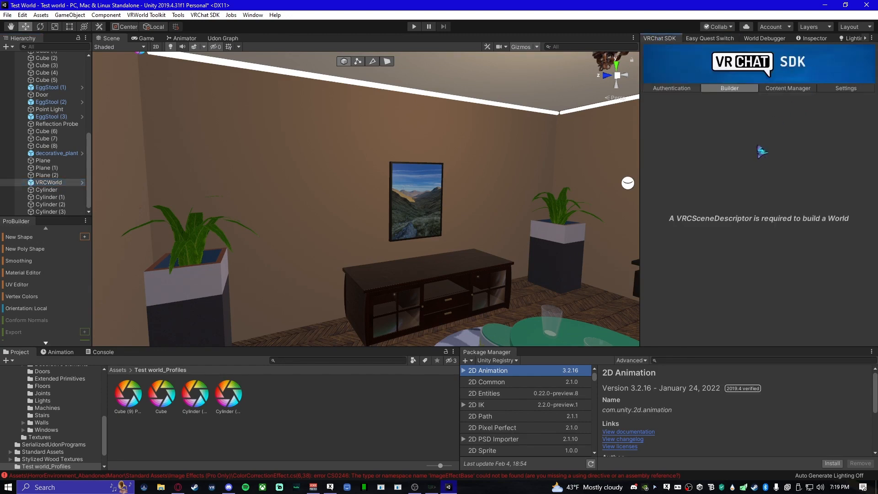
right_click_drag(416, 186, 532, 156)
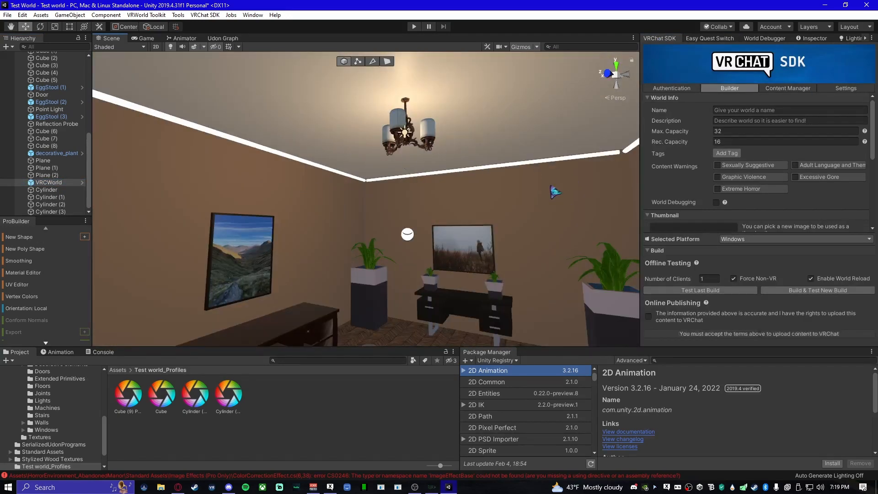
right_click_drag(555, 193, 435, 192)
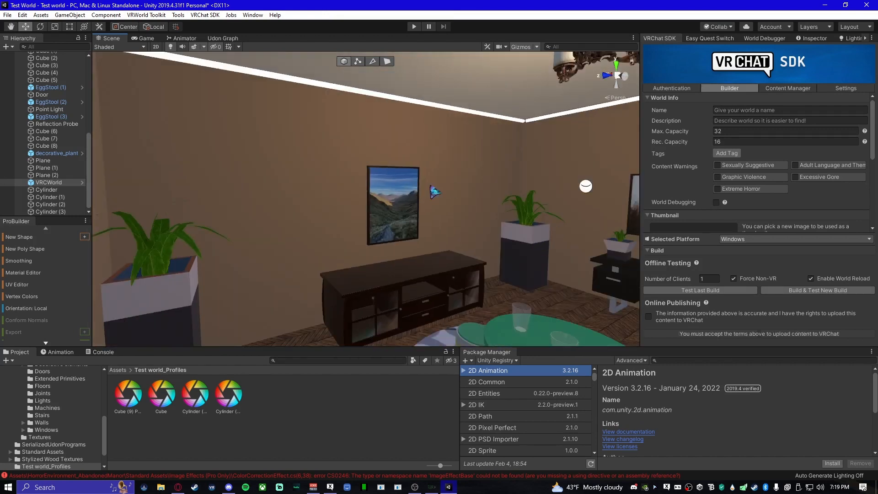
right_click_drag(503, 199, 447, 189)
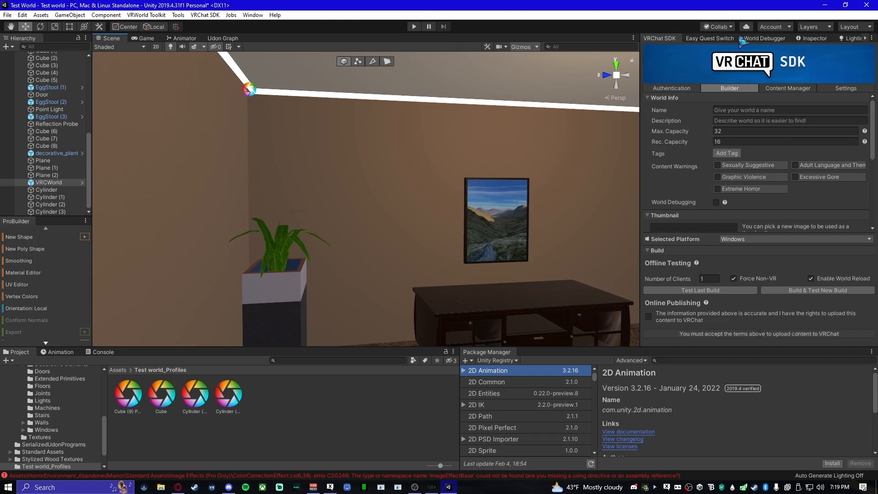
left_click(814, 39)
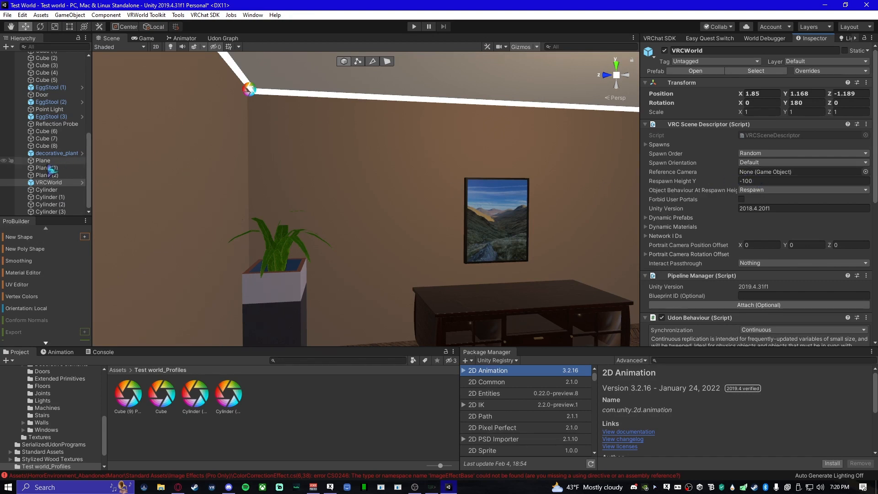
scroll(82, 196, "up", 4)
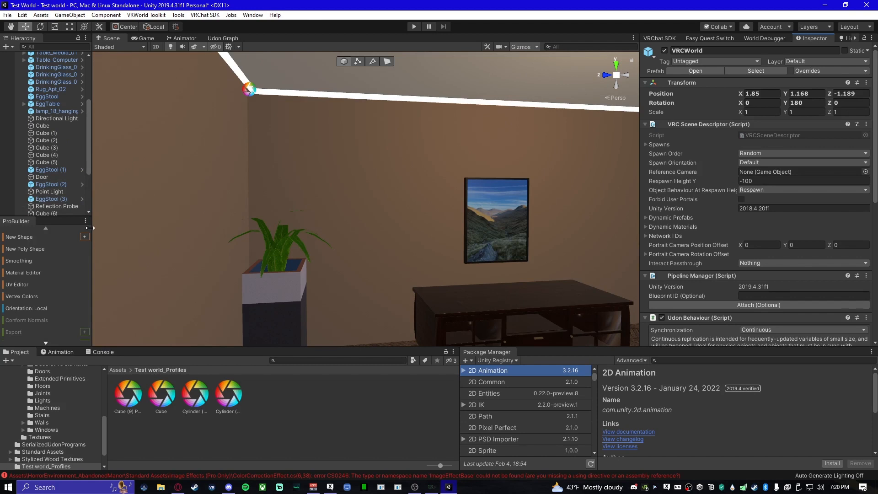
- Widen the Hierarchy, assign Main Camera as the VRC Scene Descriptor's Reference Camera on VRCWorld, and check the World Debugger
left_click_drag(90, 228, 121, 233)
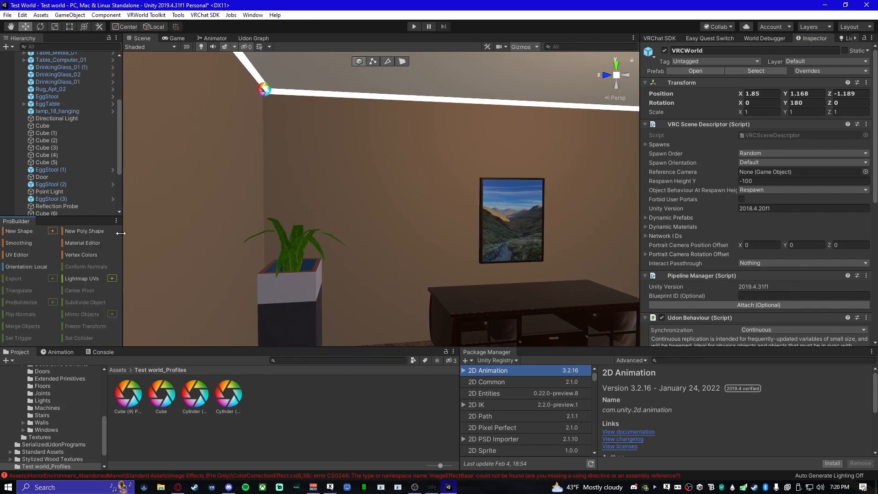
scroll(58, 167, "up", 5)
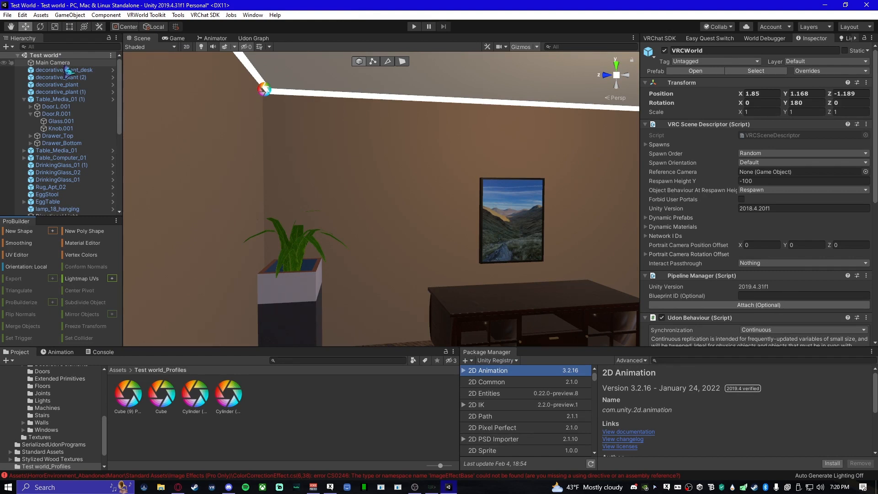
left_click_drag(55, 63, 803, 174)
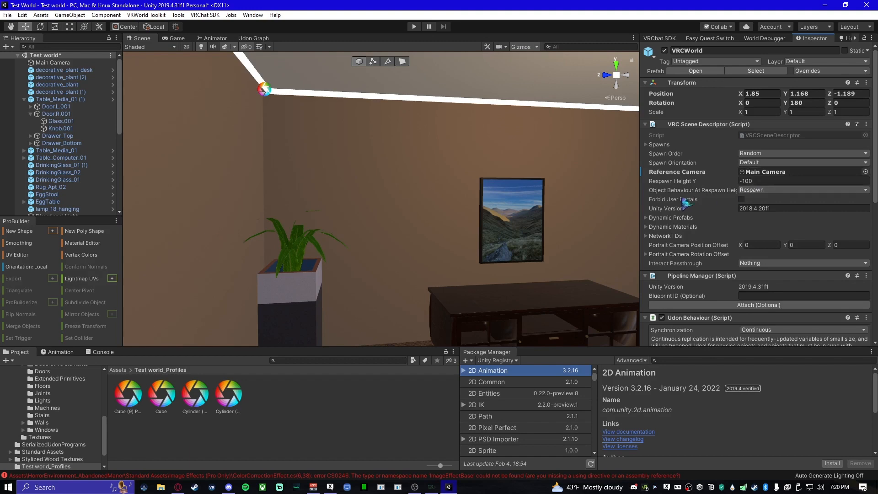
left_click(768, 40)
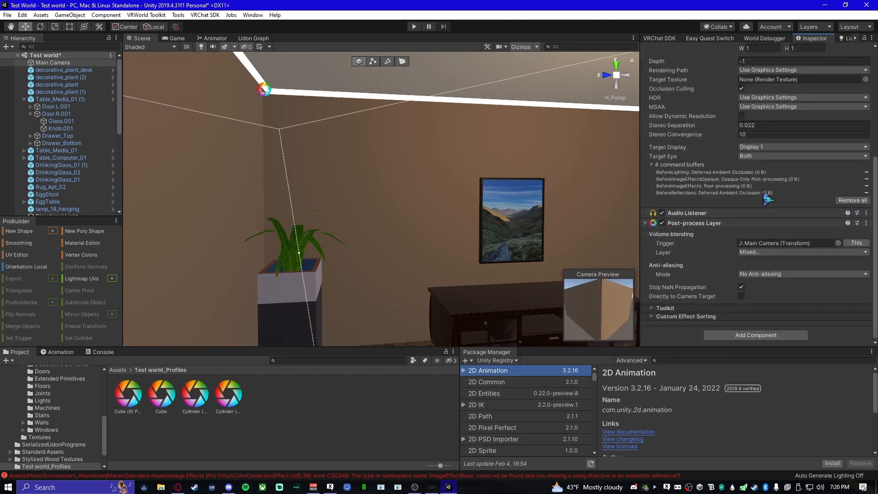
- Set the Layer mask of the Main Camera's Post-process Layer to Everything and look over the ceiling pipes' glow
left_click(772, 253)
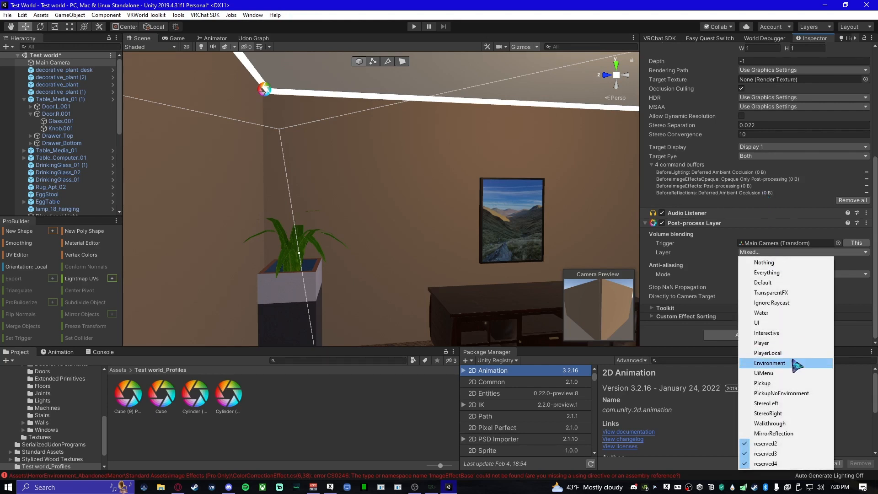
left_click(783, 273)
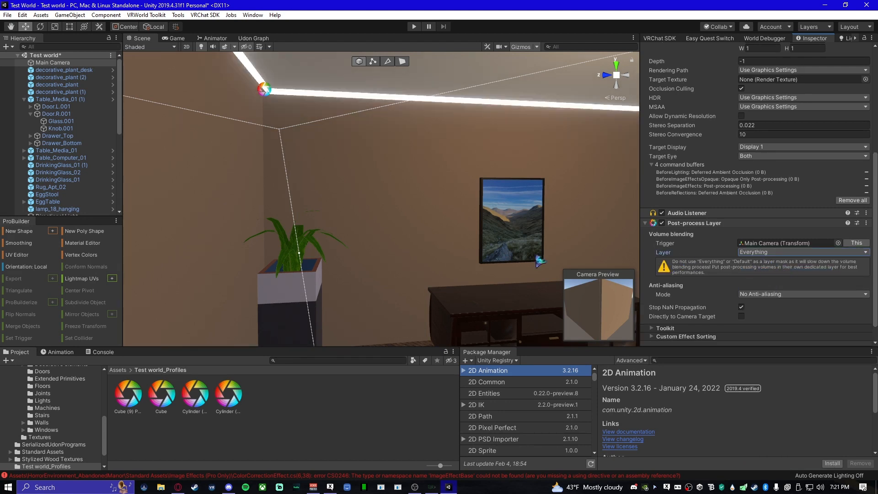
left_click_drag(389, 206, 526, 227, "alt")
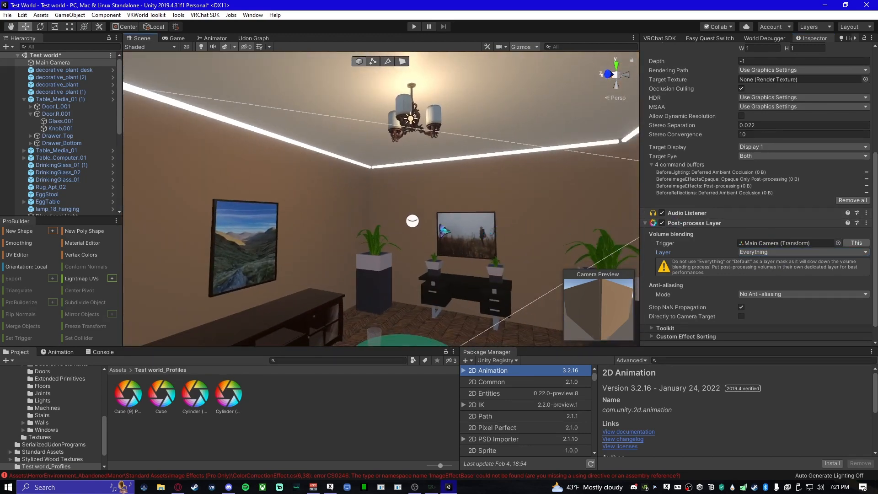
left_click_drag(445, 231, 376, 266, "alt")
right_click_drag(376, 265, 308, 214)
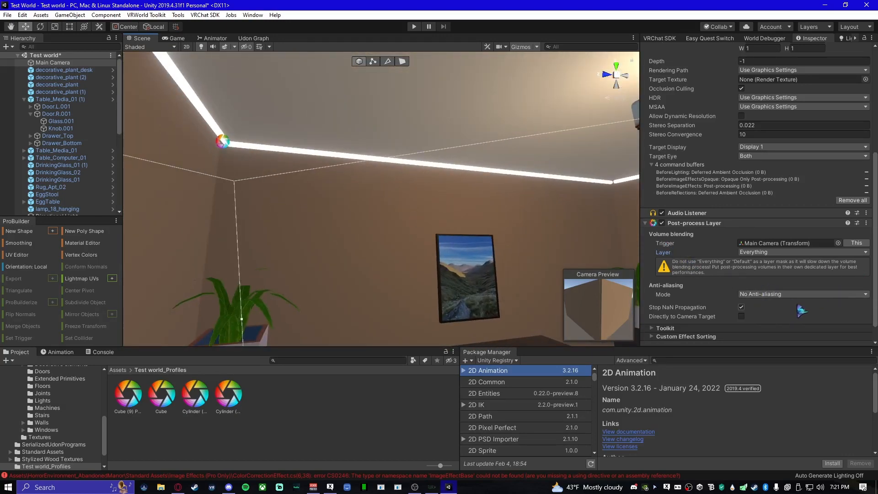
- Exclude reserved2, reserved3 and reserved4 from the Layer mask of the Main Camera's Post-process Layer
scroll(798, 309, "down", 2)
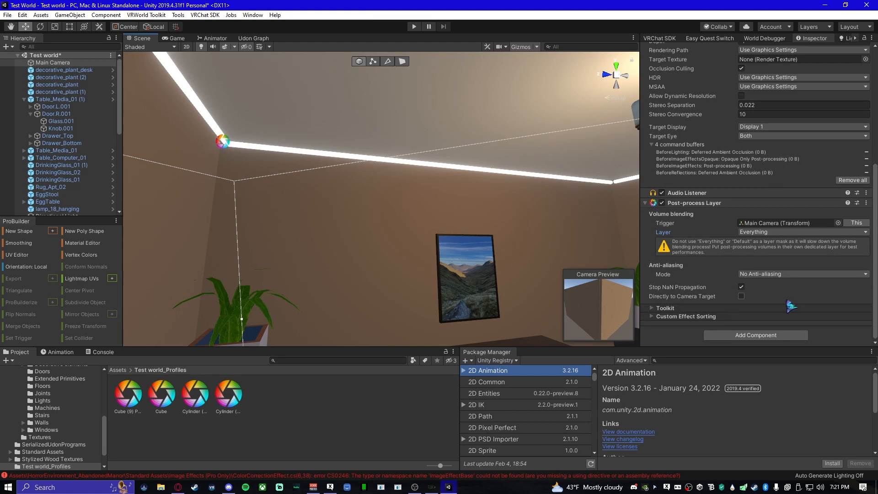
left_click(759, 232)
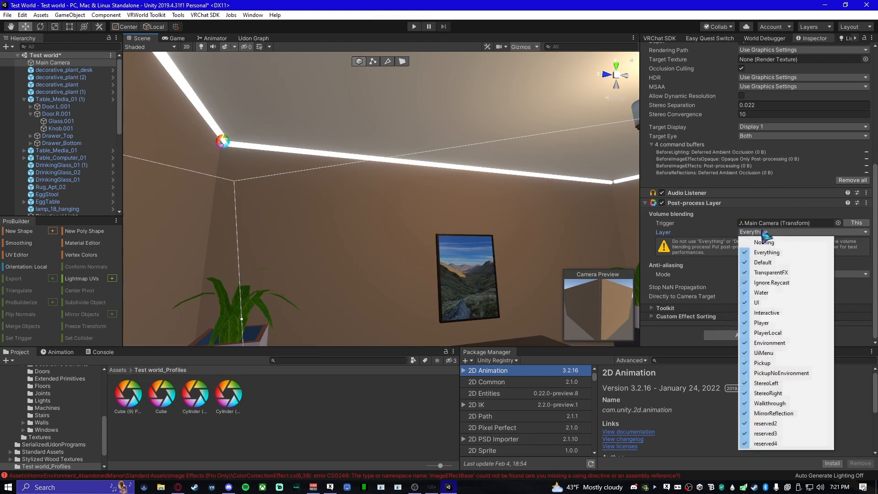
left_click(798, 425)
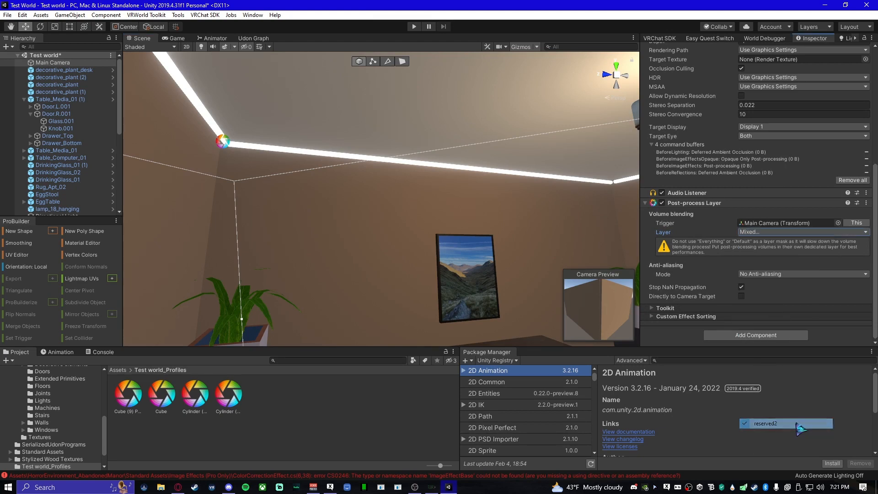
left_click(791, 232)
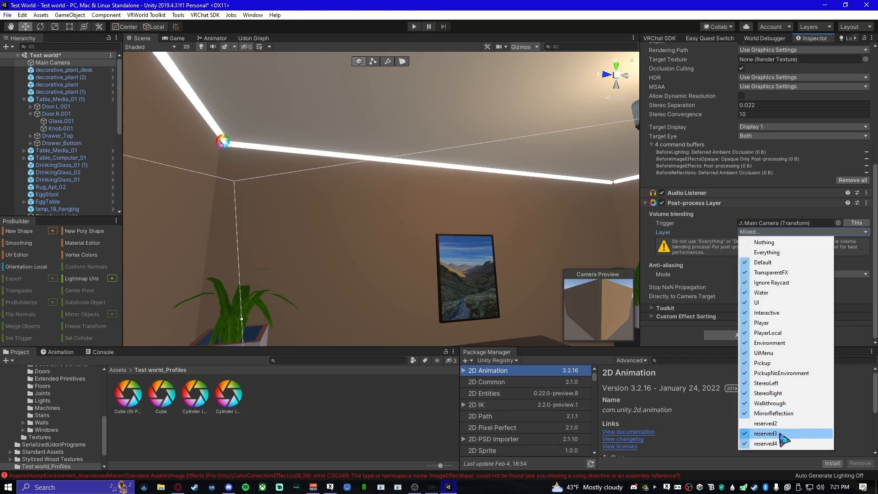
left_click(782, 434)
left_click(798, 233)
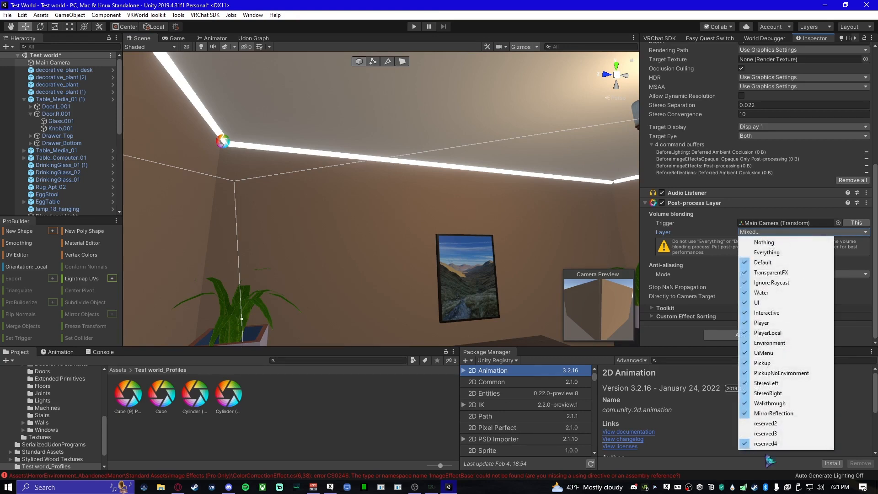
left_click(784, 448)
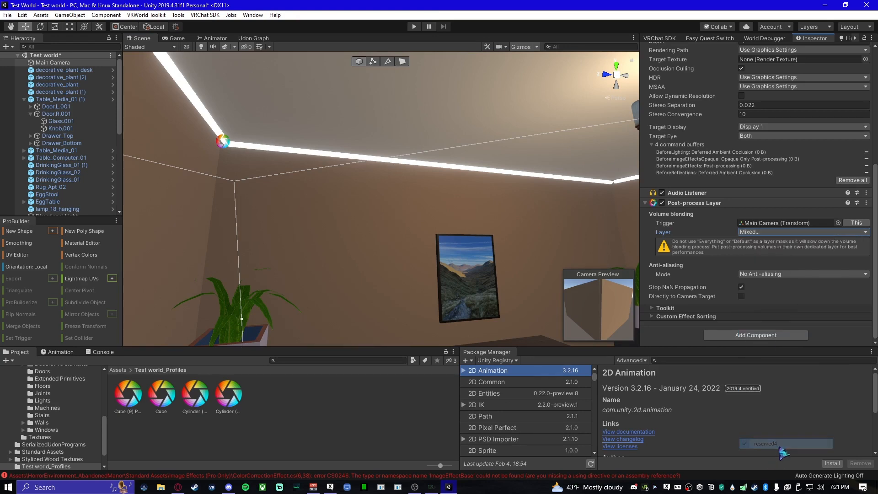
- Try excluding Default from the Post-process Layer's mask and compare the look of the ceiling pipes
left_click(810, 233)
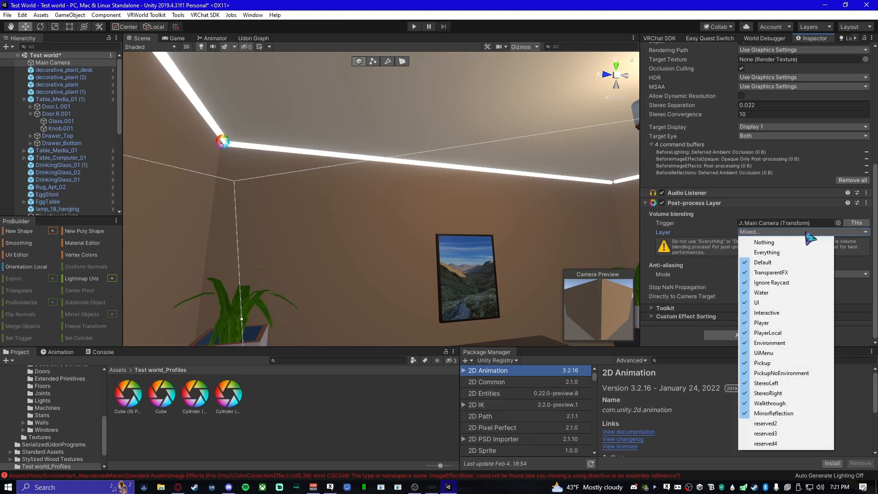
left_click(787, 263)
left_click(788, 252)
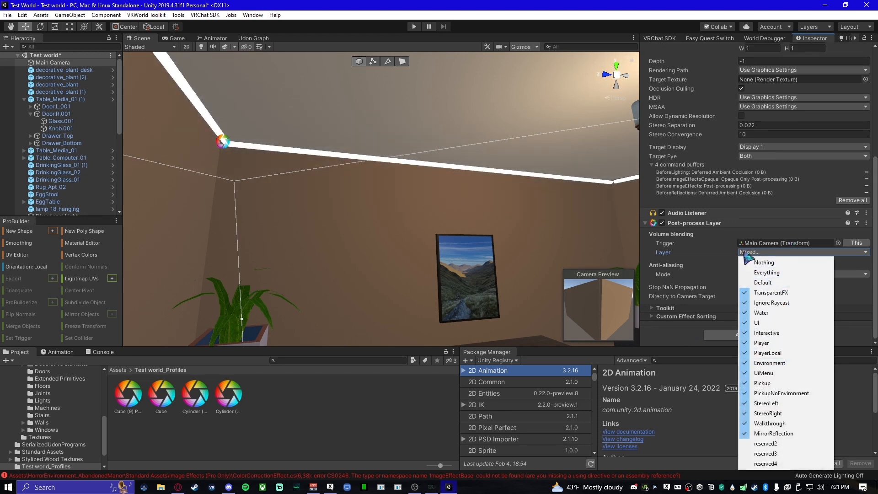
left_click(713, 257)
left_click_drag(409, 239, 431, 234, "alt")
right_click_drag(431, 234, 484, 233)
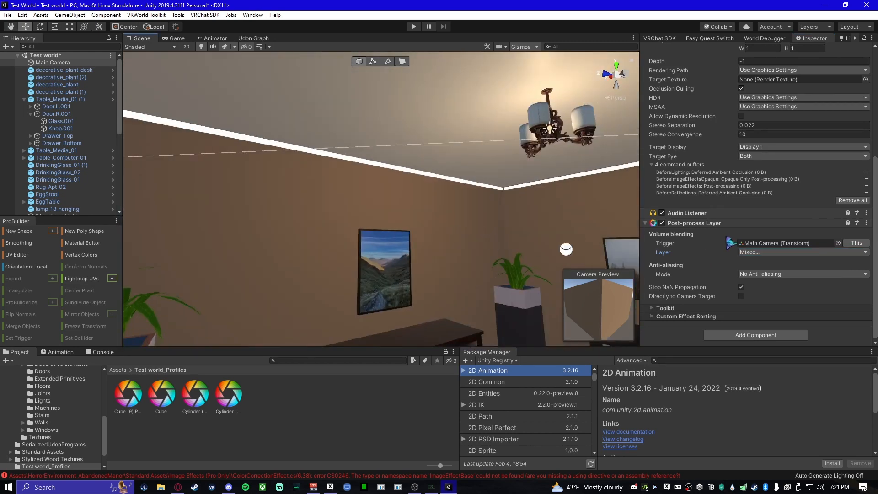
- Include Default in the Post-process Layer's mask again and inspect the pipe glow around the ceiling
left_click(788, 252)
left_click(786, 263)
mouse_move(503, 245)
right_mouse_down()
mouse_move(464, 239)
mouse_move(439, 257)
mouse_move(320, 191)
mouse_move(451, 280)
mouse_move(460, 267)
right_mouse_up()
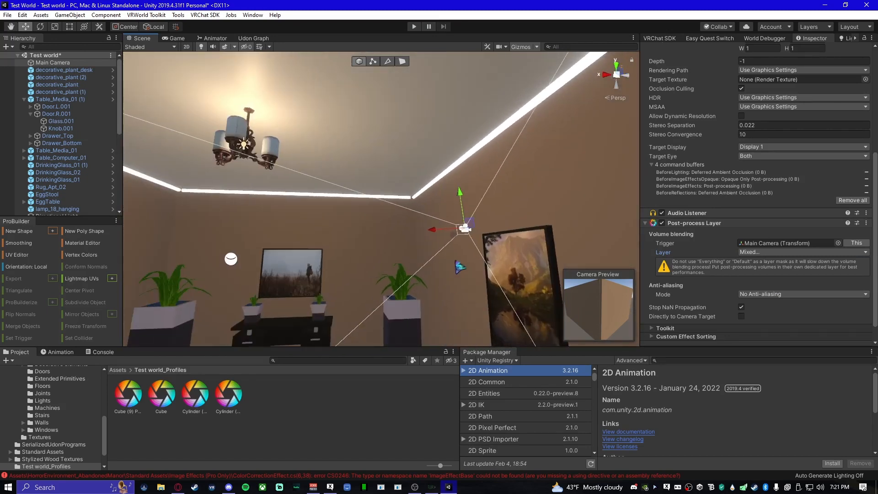
right_click_drag(454, 236, 375, 290)
right_click_drag(431, 244, 321, 163)
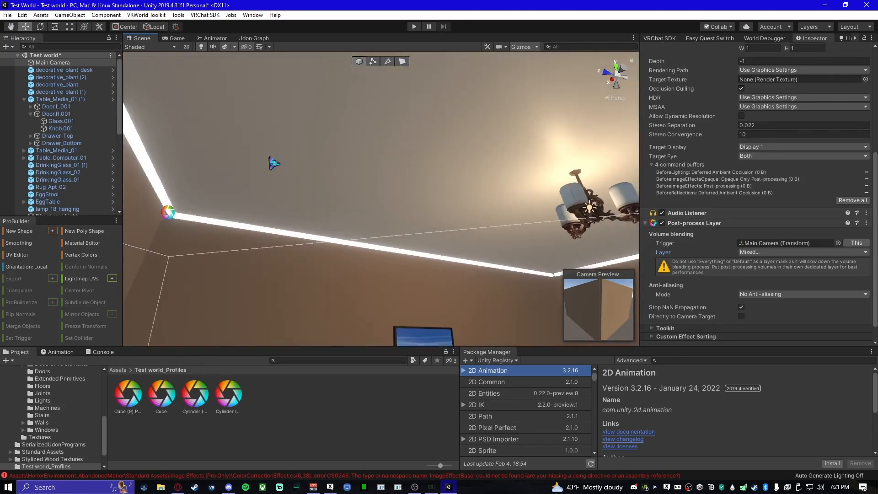
right_click_drag(400, 211, 326, 205)
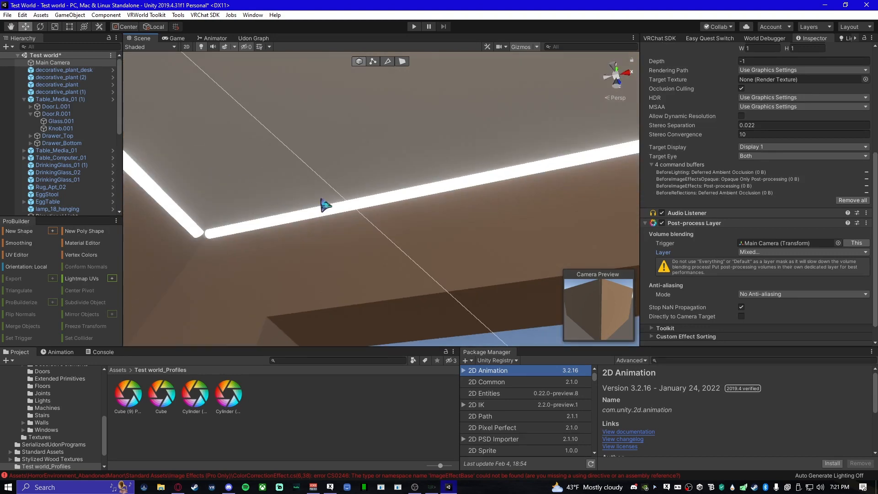
- Select the ceiling-edge pipe that carries the Post-process Volume and examine its Bloom settings
left_click(426, 198)
right_click_drag(357, 245, 551, 295)
scroll(770, 271, "down", 5)
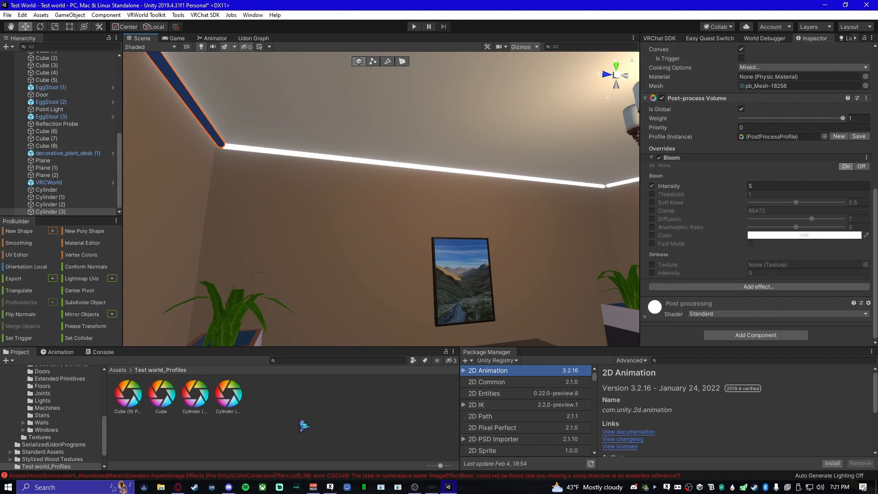
- Select the Post processing material in the Assets folder and set its Albedo to a light orange
left_click(286, 404)
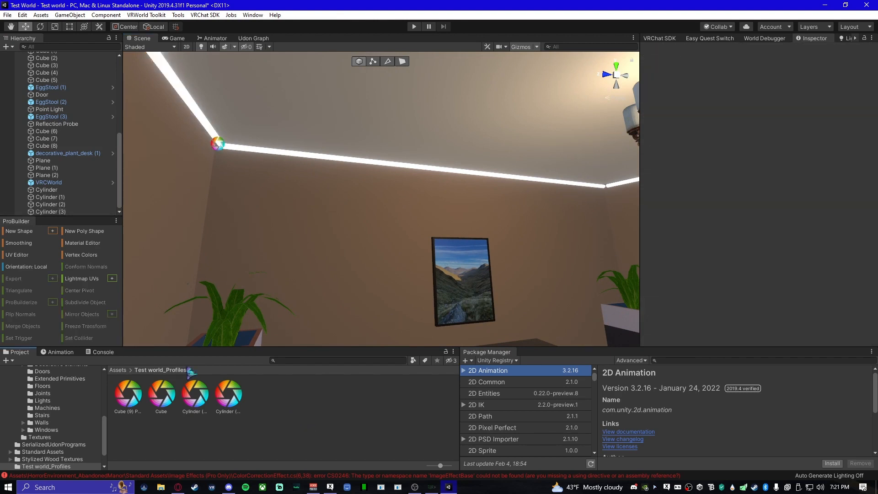
left_click(116, 370)
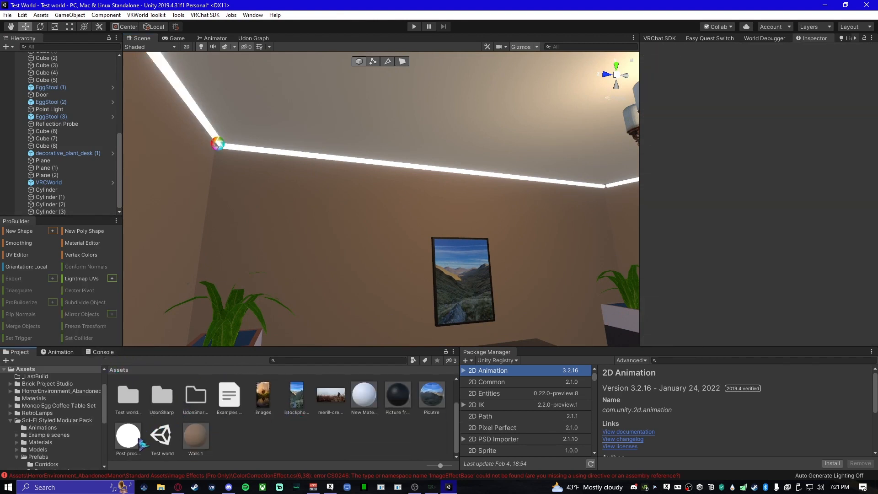
left_click(140, 440)
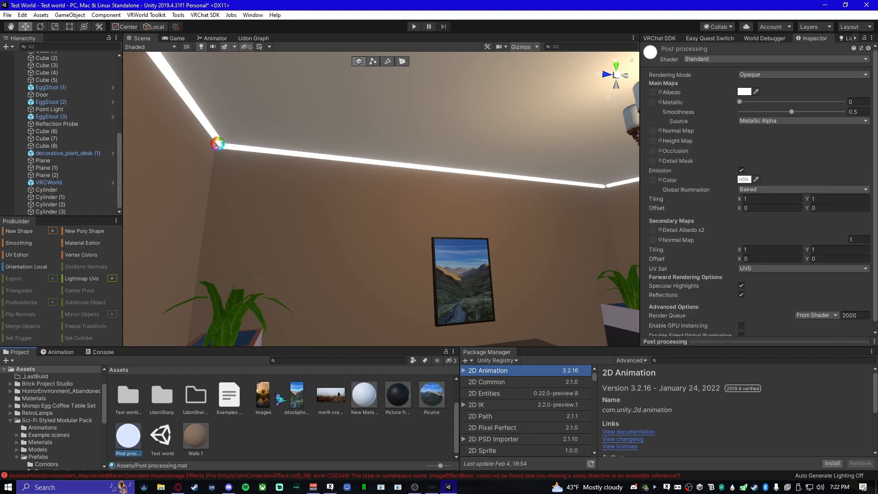
left_click(745, 92)
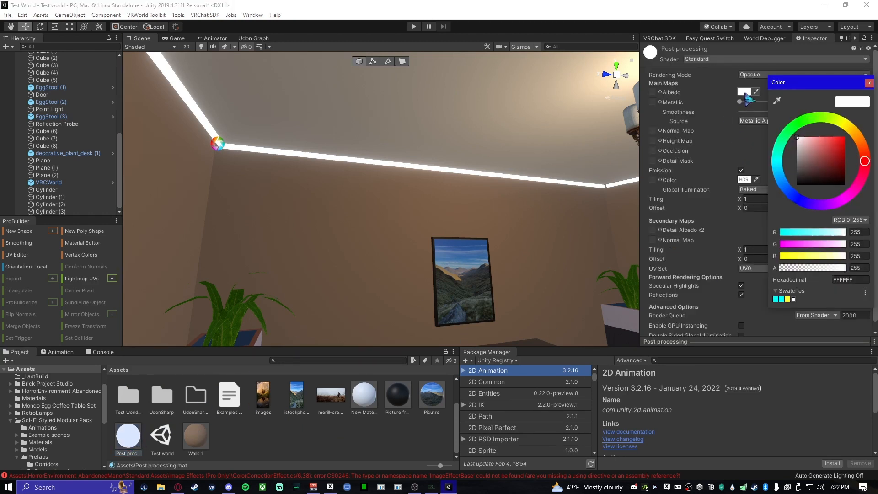
left_click(859, 140)
left_click(807, 138)
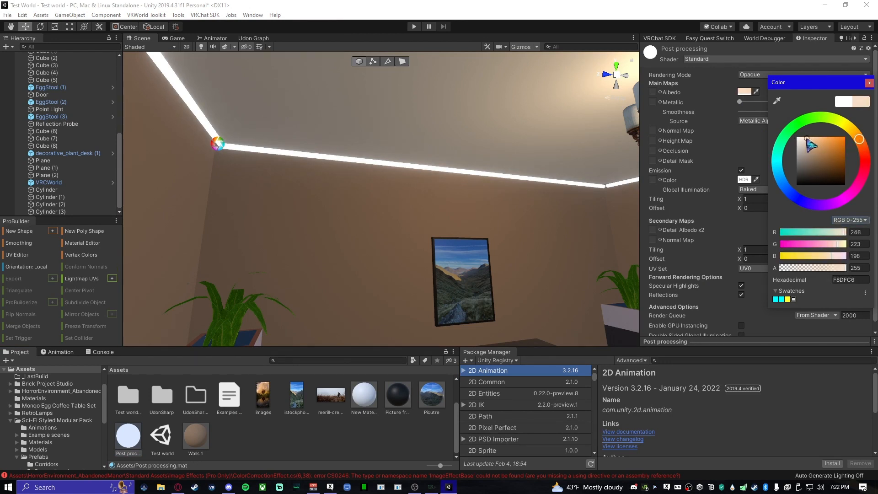
mouse_move(809, 140)
left_mouse_down()
mouse_move(812, 160)
mouse_move(819, 135)
left_mouse_up()
left_click(724, 196)
- Set the Post processing material's Emission color to a warm cream, about RGB 255, 204, 168
left_click(743, 180)
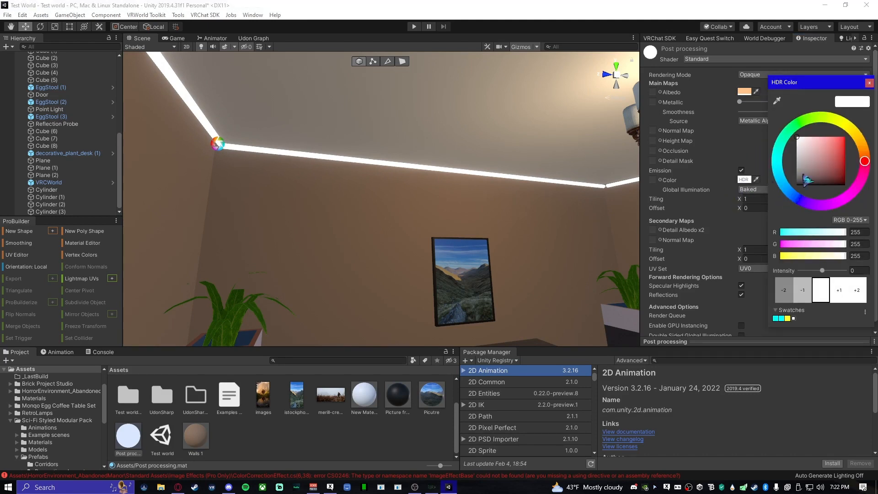
left_click(862, 143)
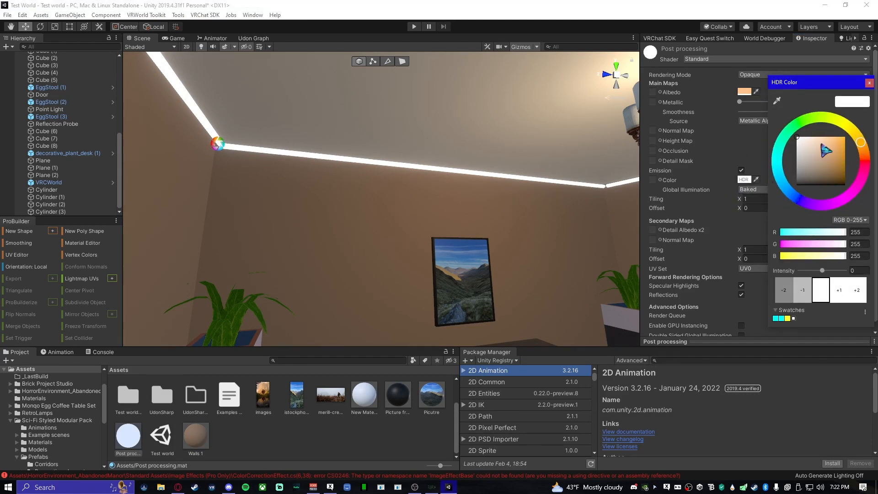
mouse_move(809, 146)
left_mouse_down()
mouse_move(812, 155)
mouse_move(808, 140)
left_mouse_up()
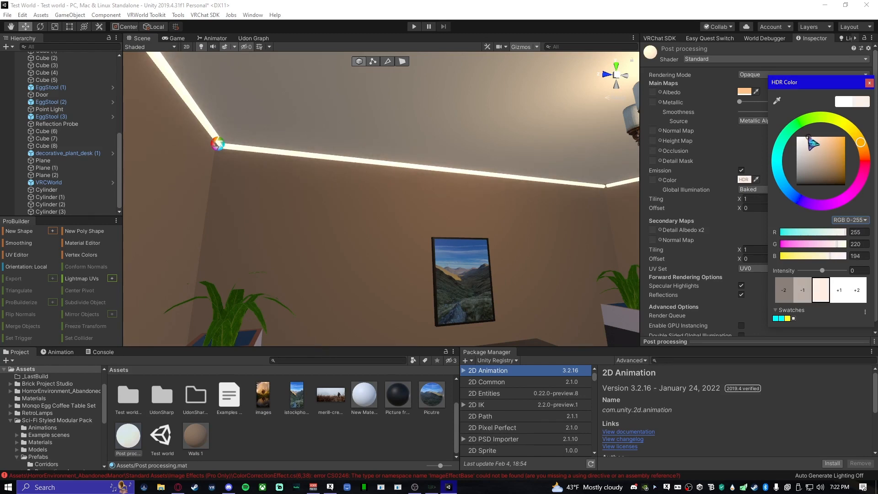
left_click_drag(812, 139, 815, 139)
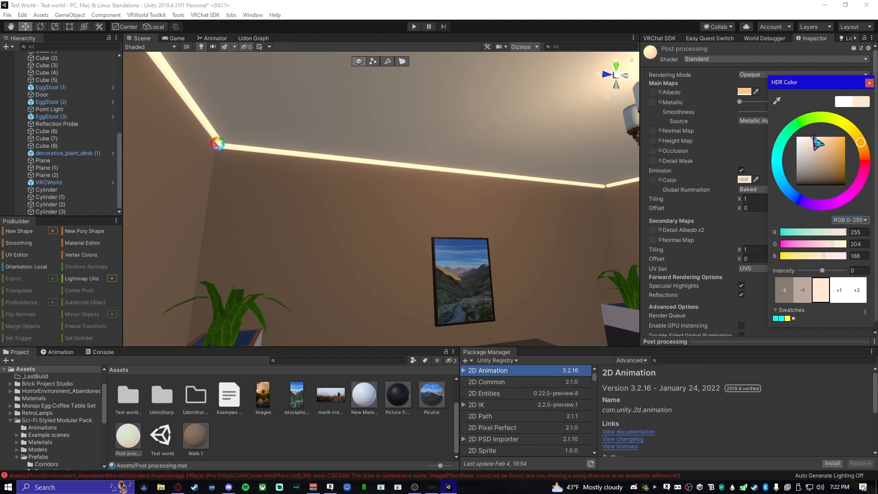
left_click_drag(814, 139, 814, 138)
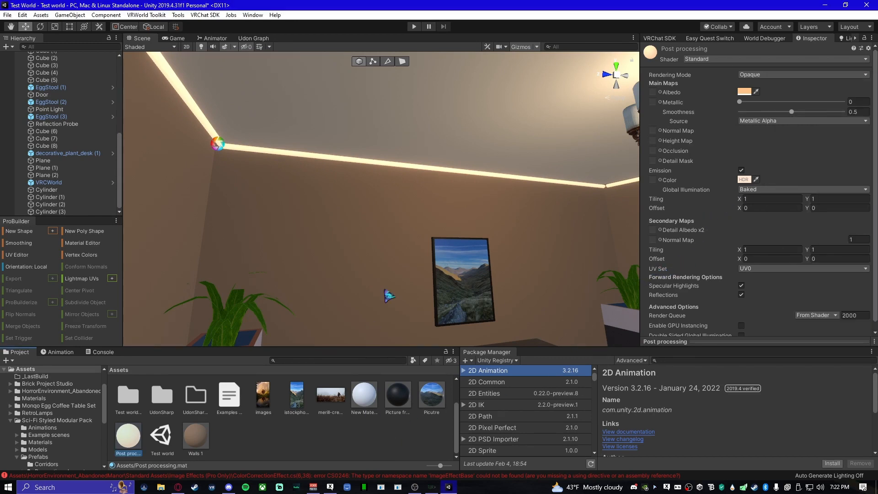
- Look around the furnished room to review the warm pipe glow on the ceiling, walls and furniture
right_click_drag(390, 292, 126, 216)
right_click_drag(386, 188, 196, 226)
right_click_drag(526, 220, 316, 259)
right_click_drag(366, 246, 586, 262)
left_click(393, 442)
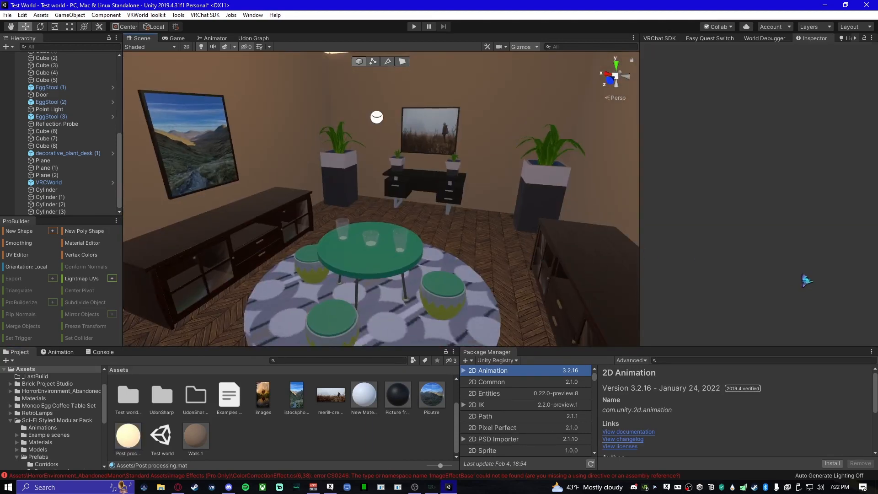
right_click_drag(372, 291, 410, 296)
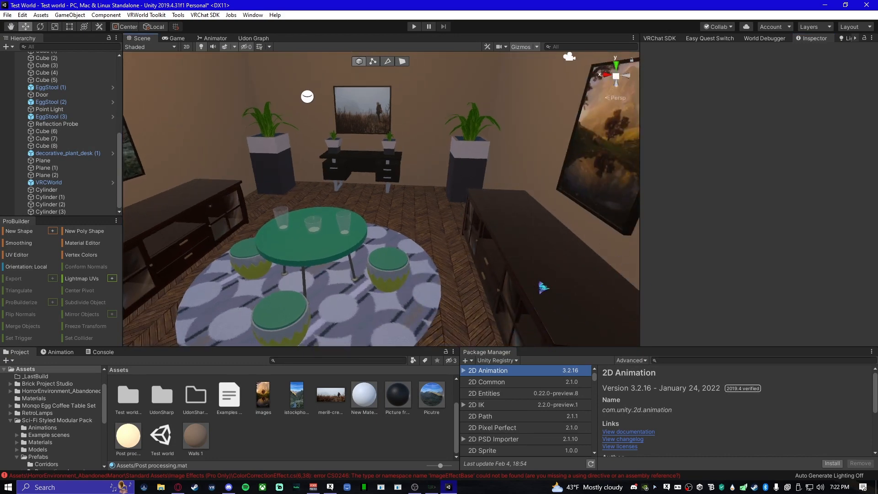
right_click_drag(523, 255, 616, 263)
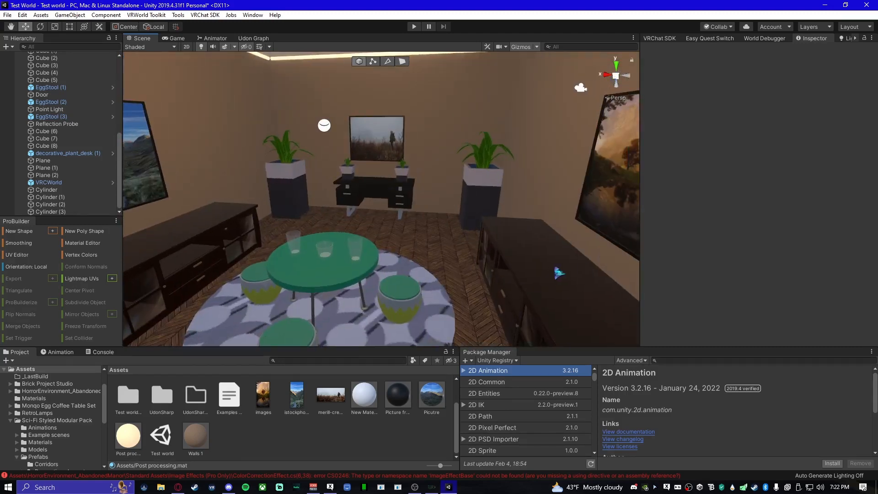
- Bring up the VRChat SDK Builder with the world info and build options
left_click(791, 273)
left_click(720, 39)
left_click(754, 40)
left_click(663, 40)
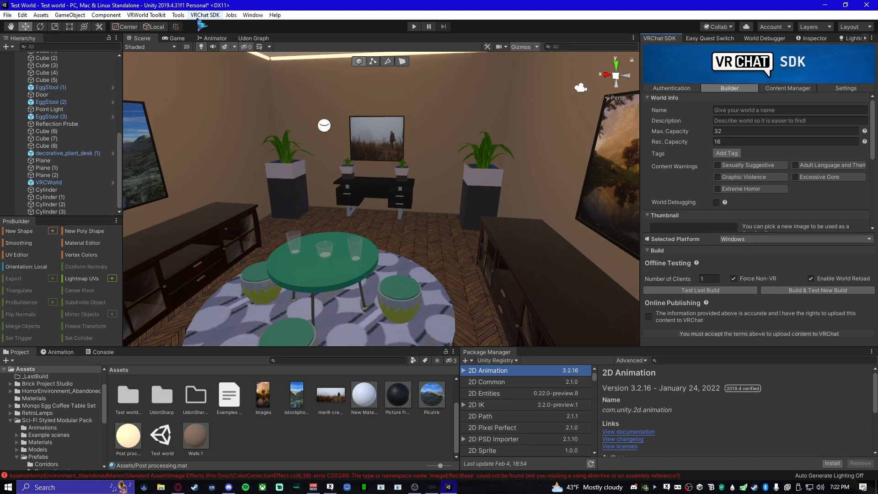
- Show the VRChat SDK control panel, detach it as a floating window, and dock it back beside the Inspector
left_click(204, 14)
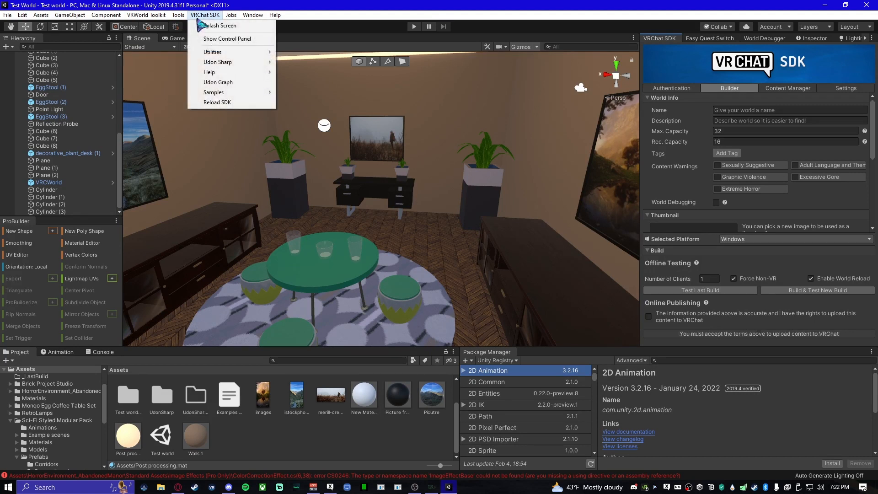
left_click(230, 40)
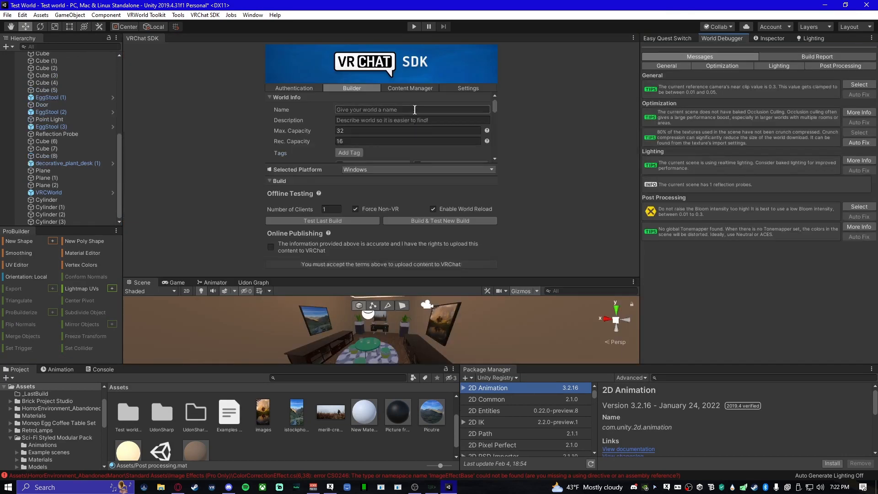
left_click_drag(134, 39, 393, 205)
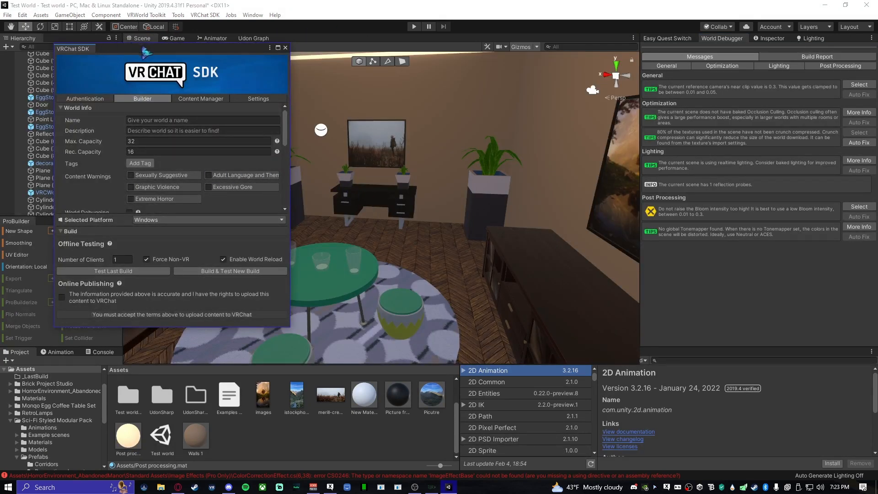
left_click_drag(143, 48, 482, 103)
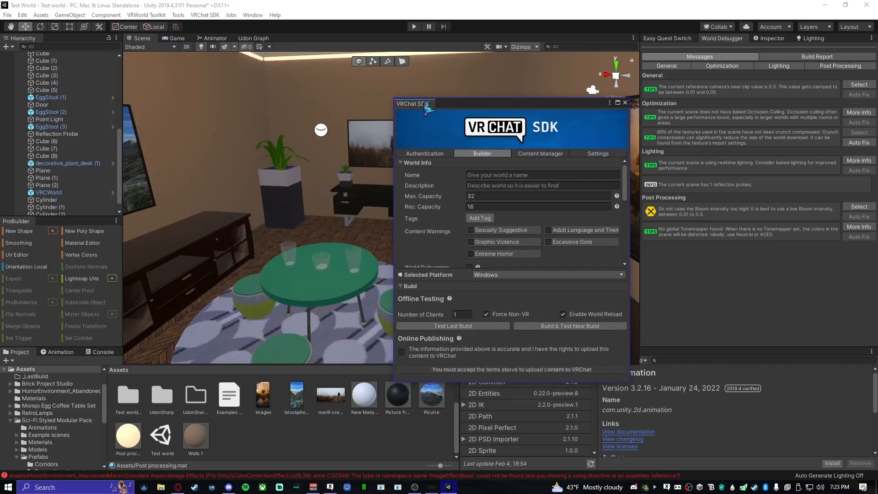
left_click_drag(430, 112, 663, 46)
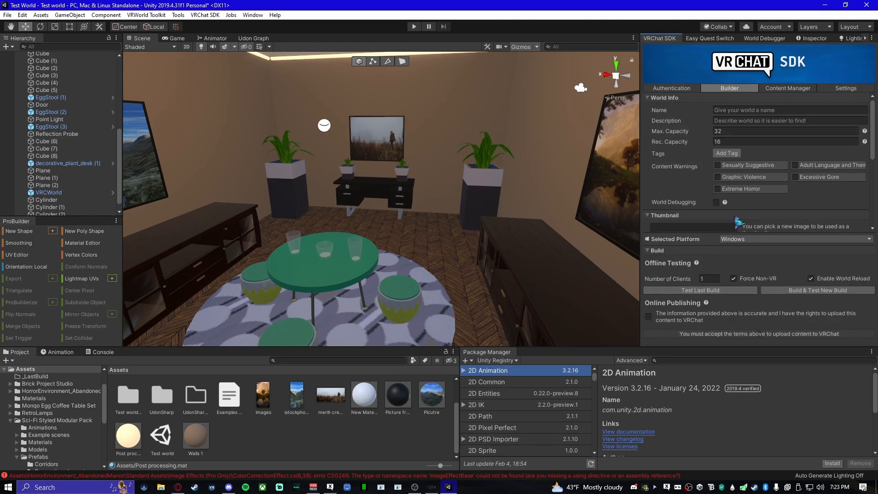
- Review the Builder's world info, thumbnail and validation sections, and try an offline Build & Test of the world for Windows
scroll(750, 201, "down", 5)
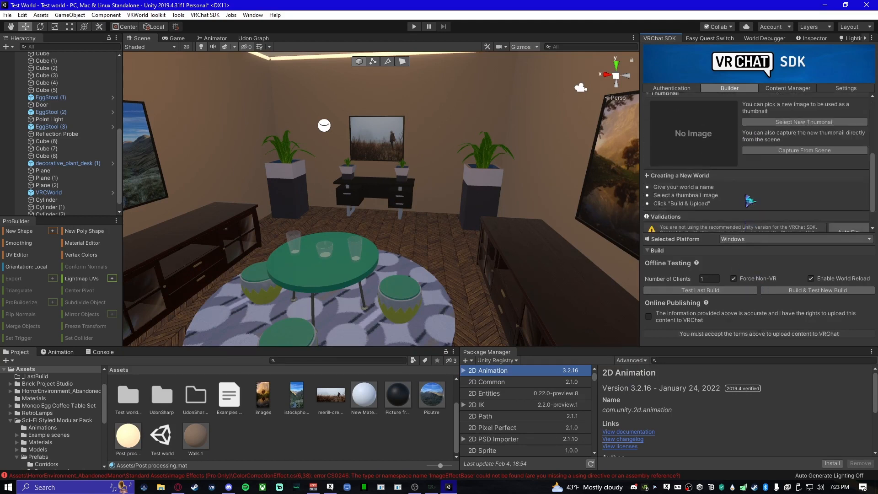
scroll(750, 200, "up", 4)
scroll(750, 200, "down", 5)
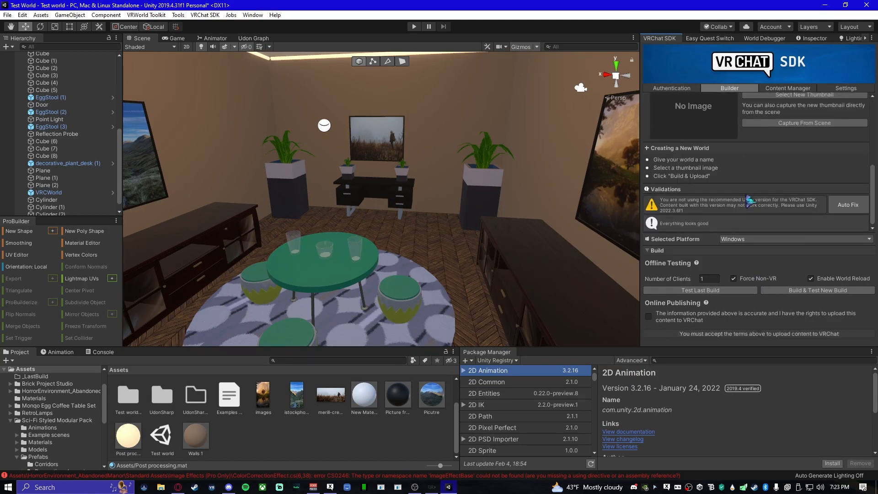
scroll(743, 199, "up", 5)
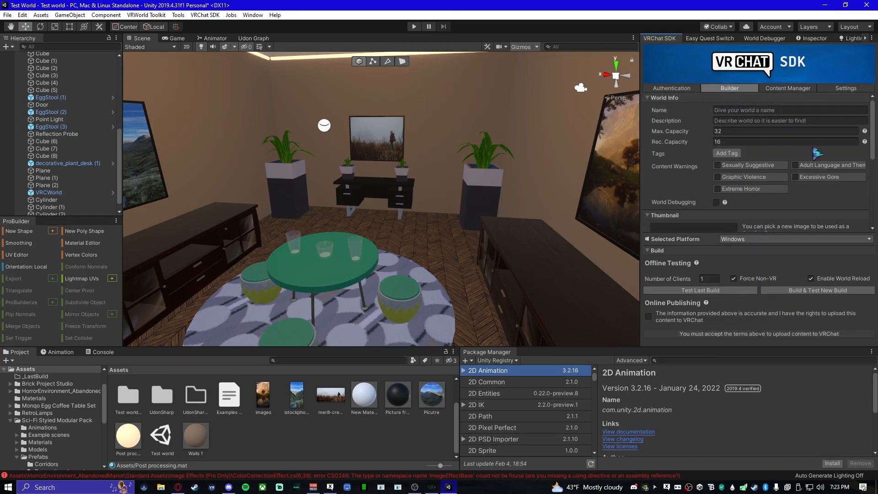
scroll(765, 134, "down", 5)
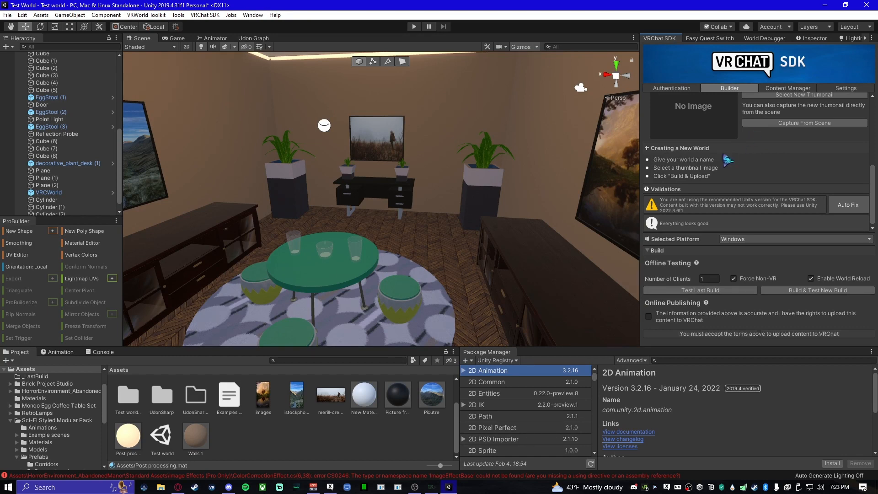
scroll(738, 157, "up", 5)
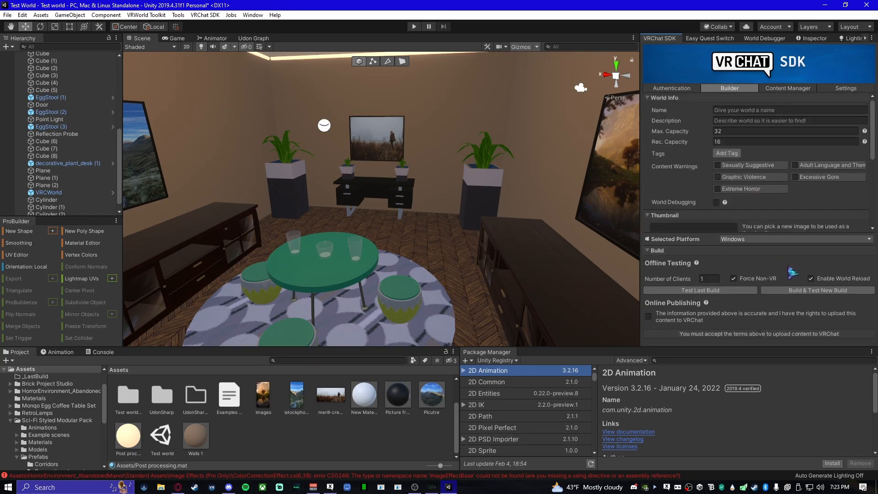
left_click(806, 290)
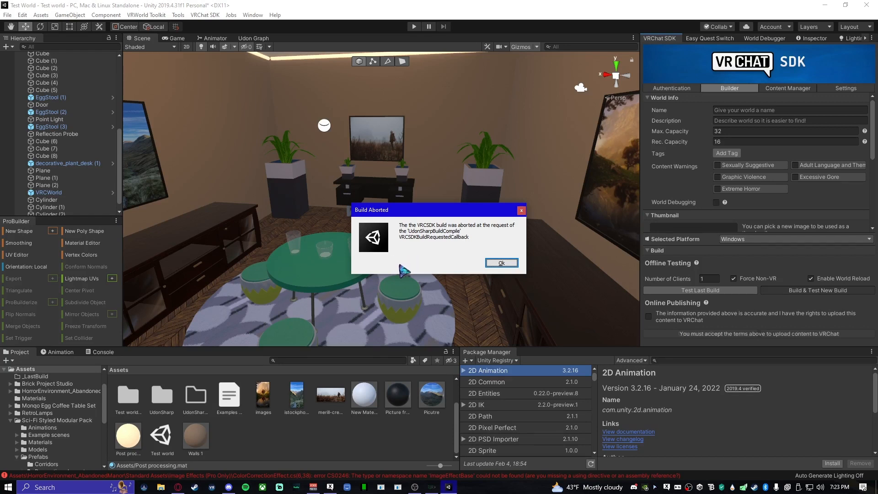
left_click(502, 263)
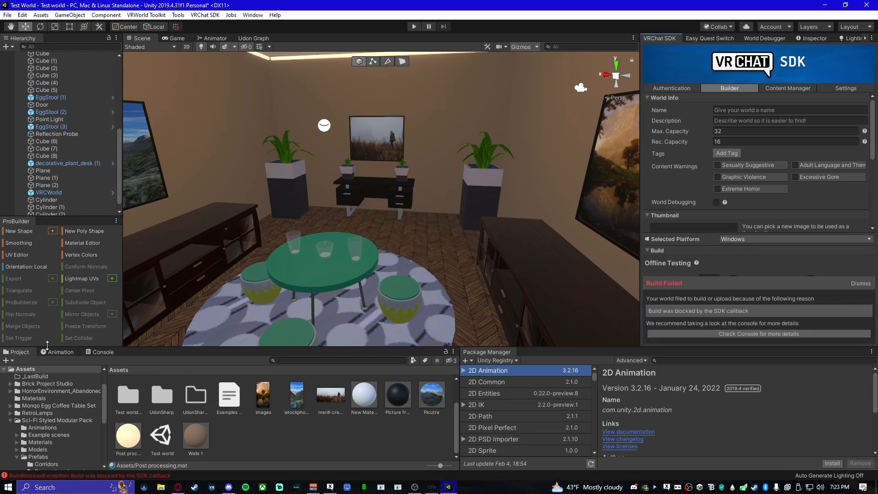
- Examine the Console's error entries for the cause of the blocked world build
left_click(57, 356)
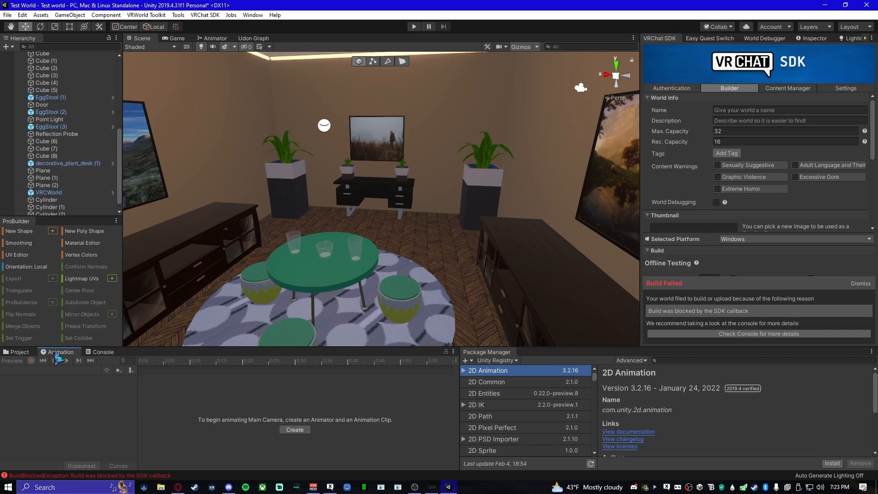
left_click(97, 353)
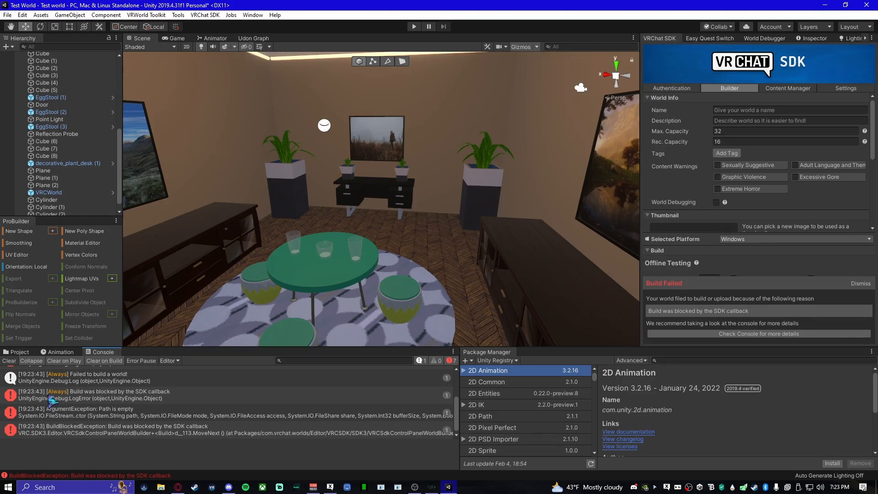
scroll(95, 416, "down", 1)
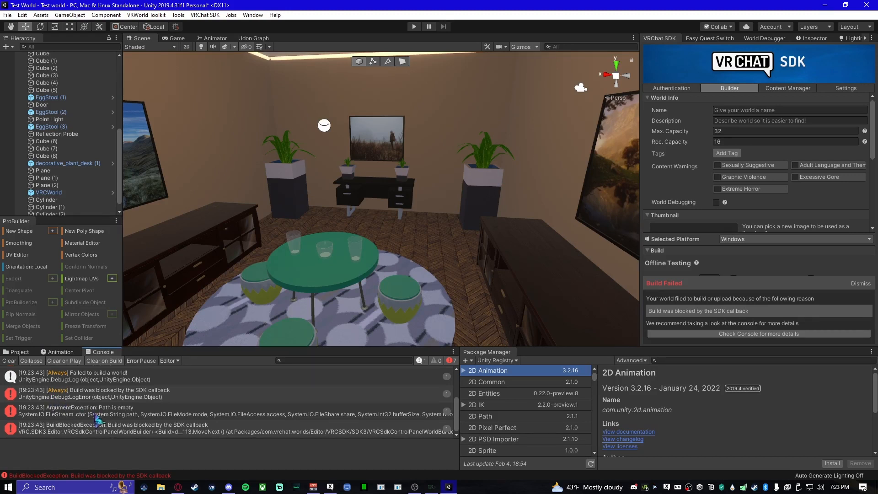
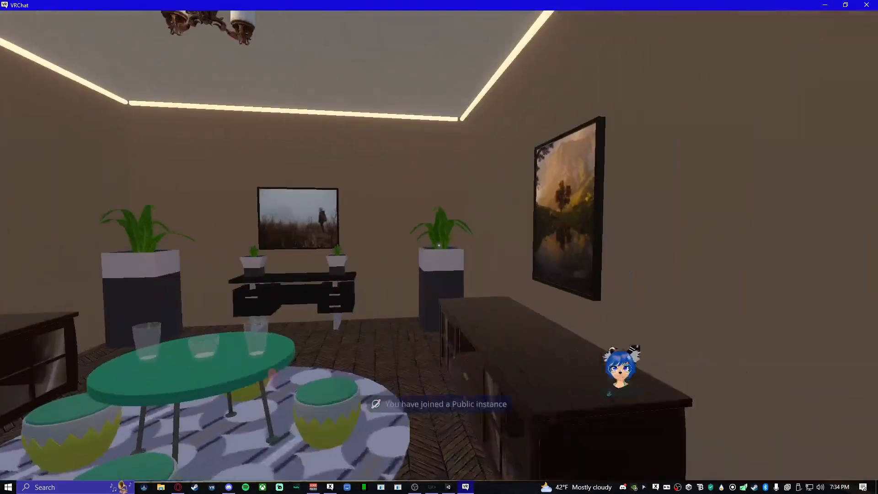
- Walk around the test world in VRChat to inspect the furniture, pictures, window opening and glowing ceiling-edge pipes
key("w")
key("w")
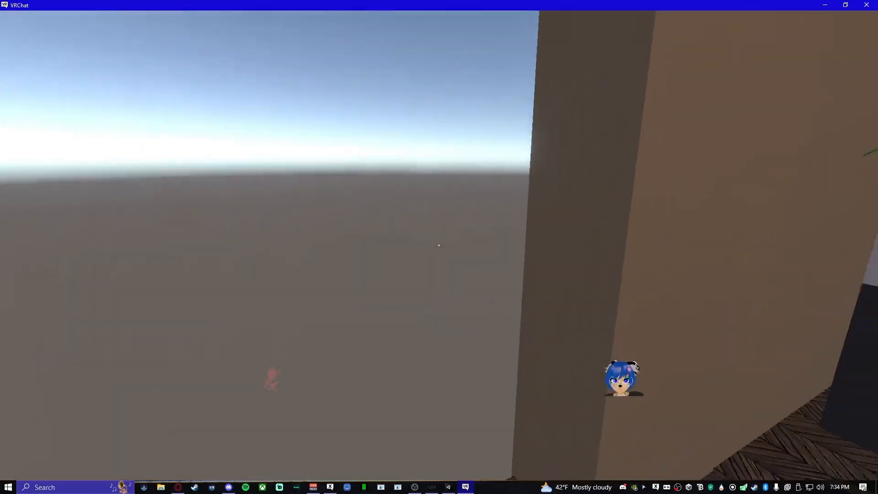
key("w")
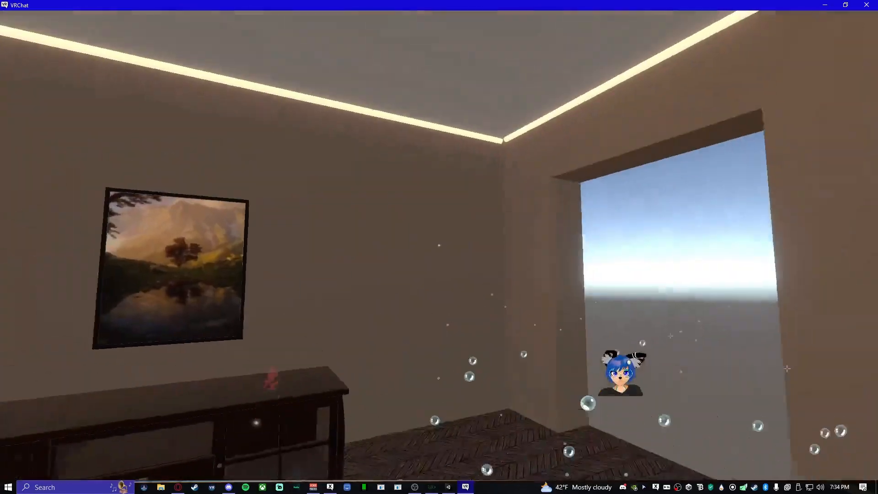
key("s")
key("w")
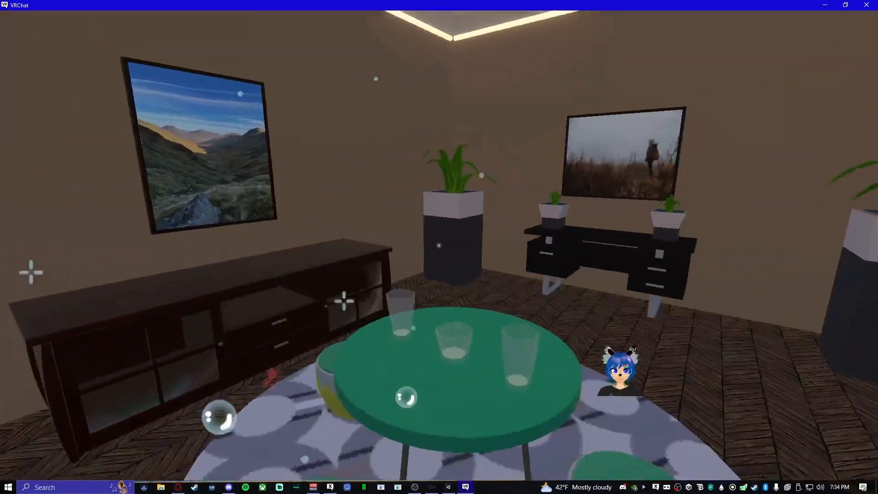
key("Escape")
key("Escape")
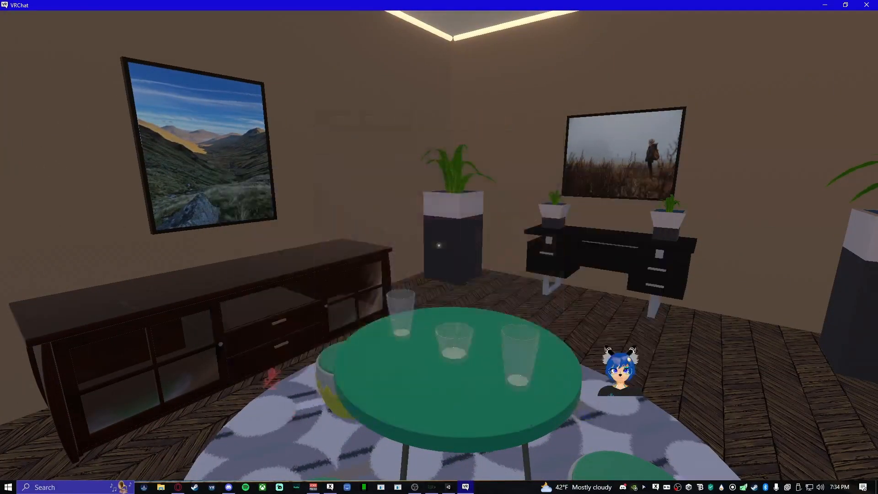
key("w")
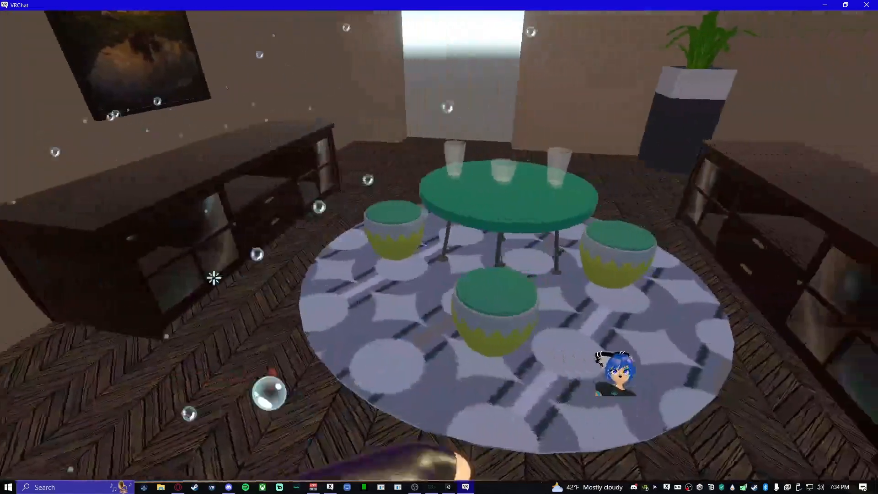
key("w")
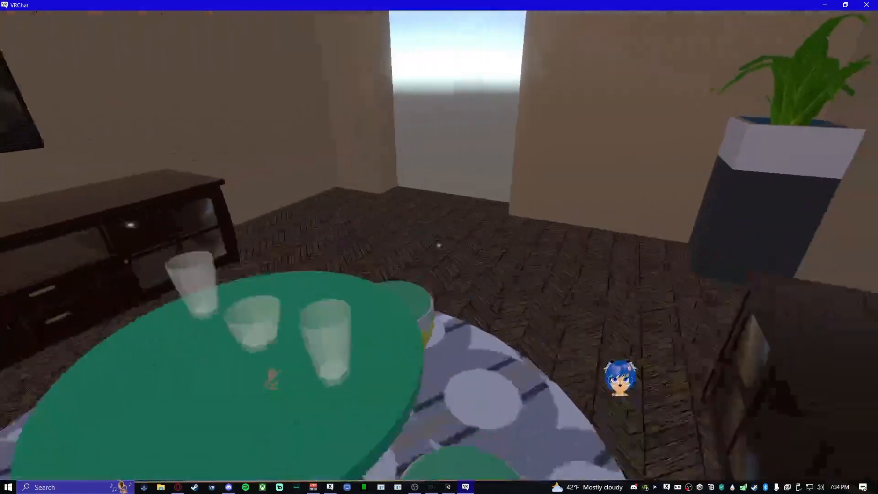
key("s")
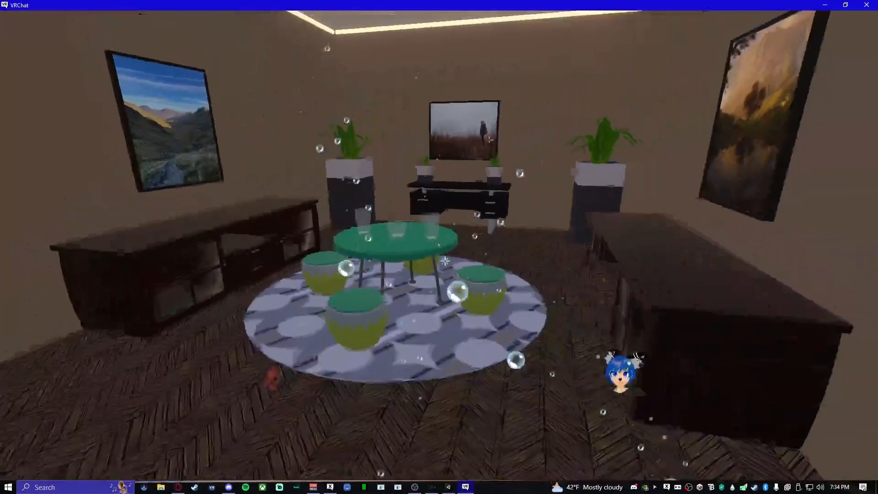
key("w")
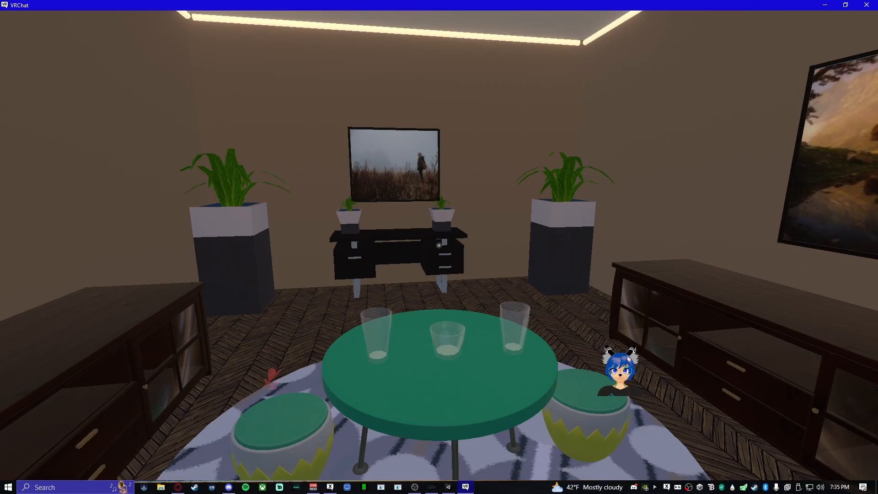
- Exit VRChat from its settings and dismiss the build notice in Unity's VRChat SDK Builder
key("Escape")
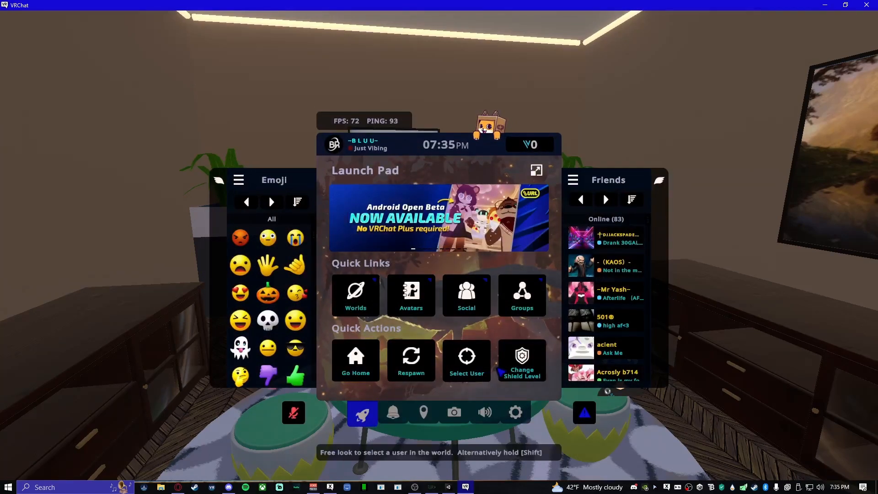
left_click(515, 411)
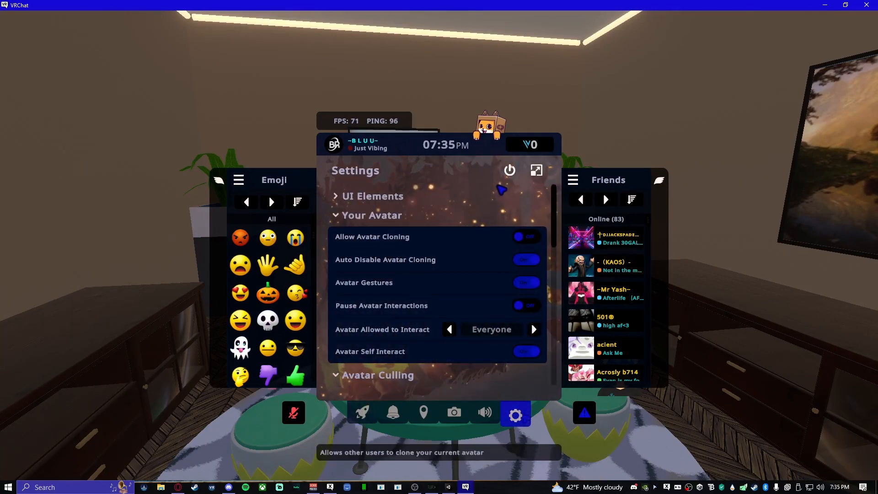
left_click(510, 171)
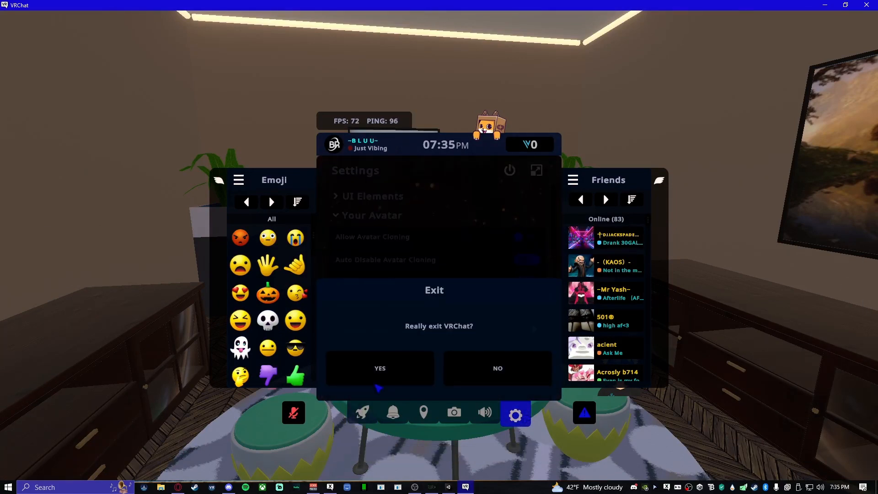
left_click(379, 368)
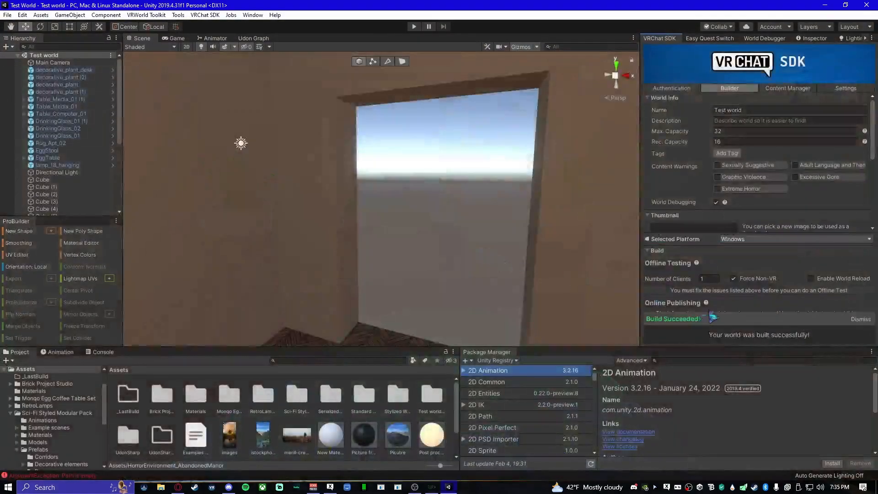
left_click(860, 318)
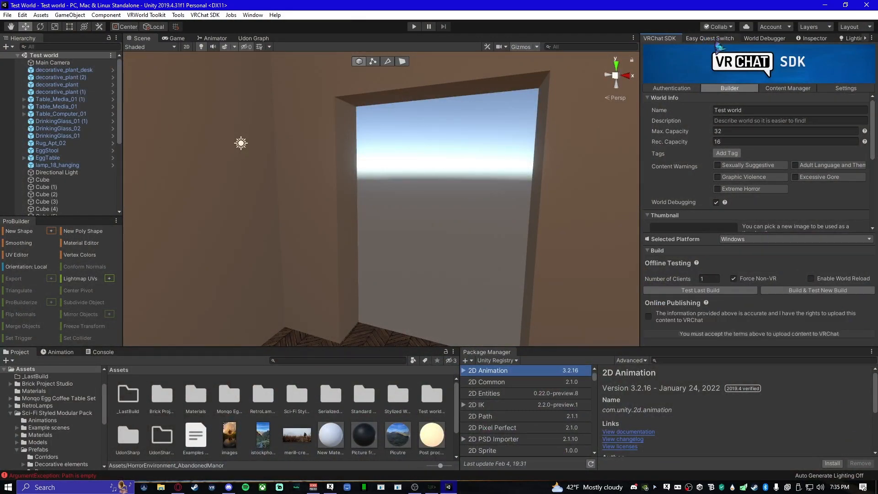
- Review the World Debugger messages, select the reference camera flagged for its near clip value, and examine its component settings
left_click(763, 40)
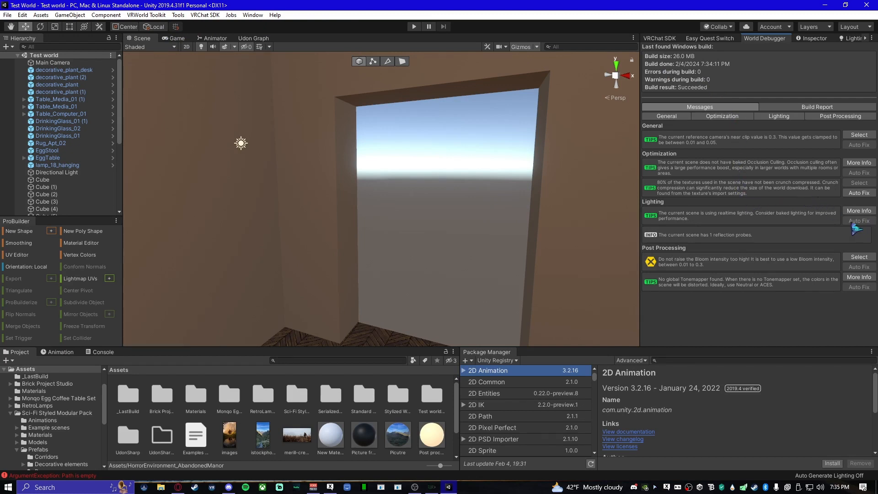
left_click(862, 137)
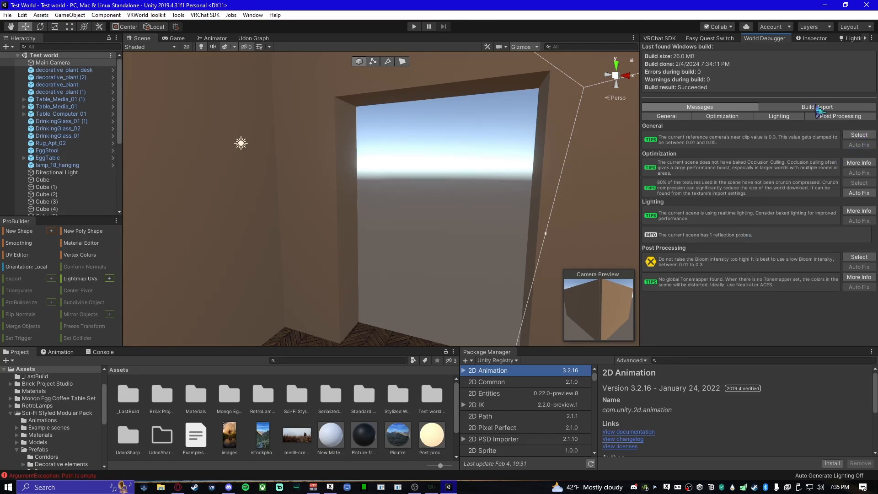
left_click(813, 41)
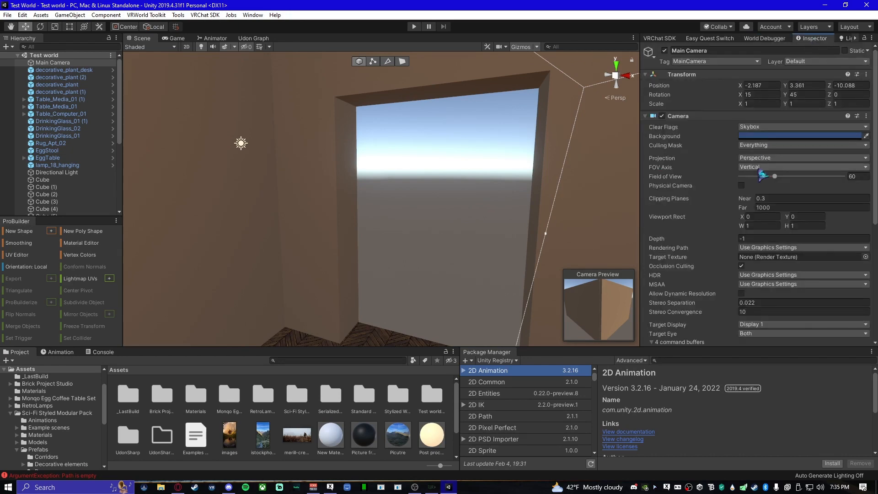
scroll(768, 286, "down", 5)
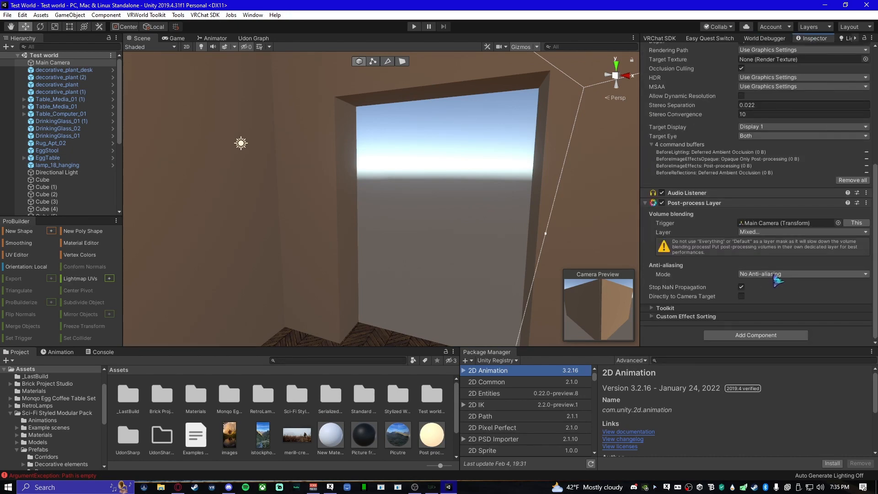
scroll(757, 254, "up", 4)
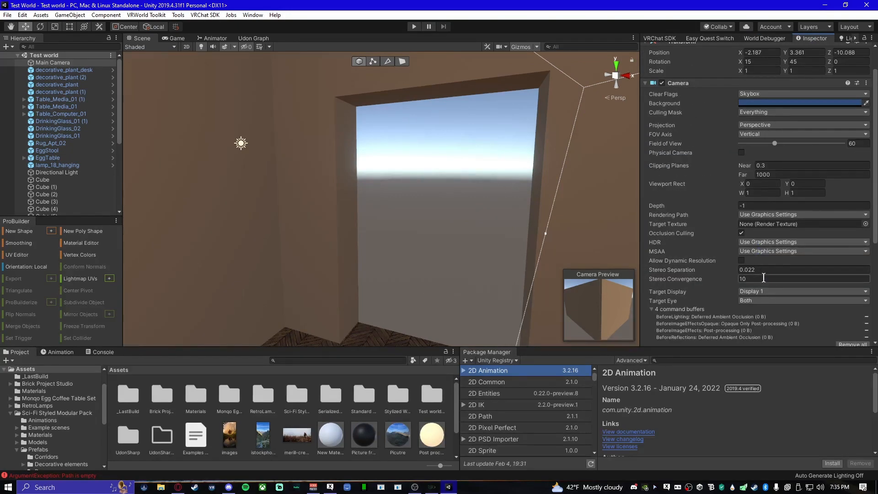
scroll(764, 277, "up", 1)
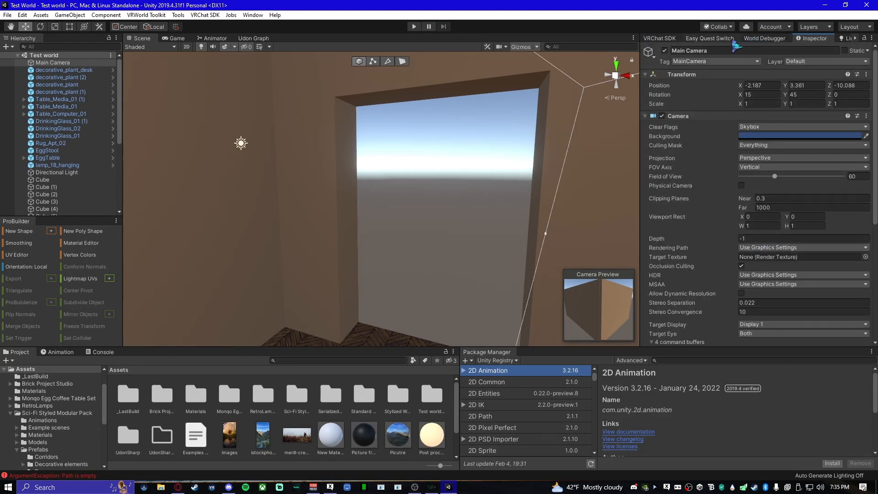
- Dock the World Debugger beside the Scene view and set the Main Camera's near clipping plane to 0.03
left_click(754, 40)
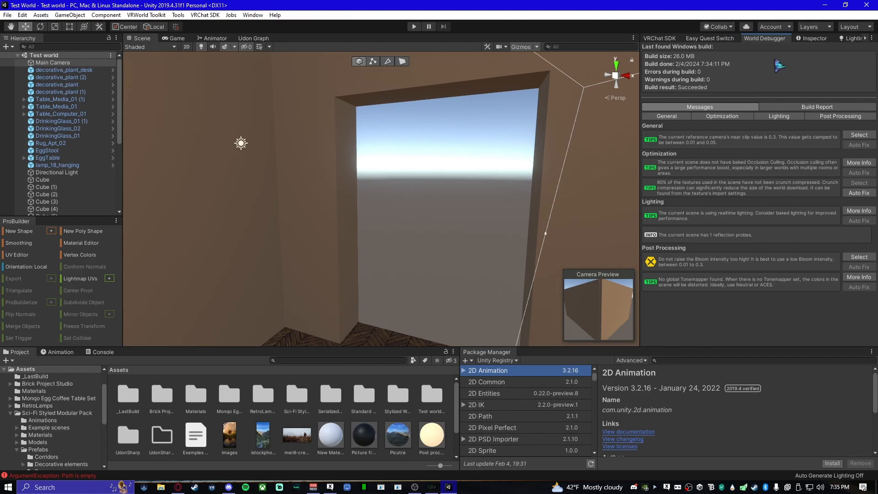
left_click_drag(777, 39, 598, 200)
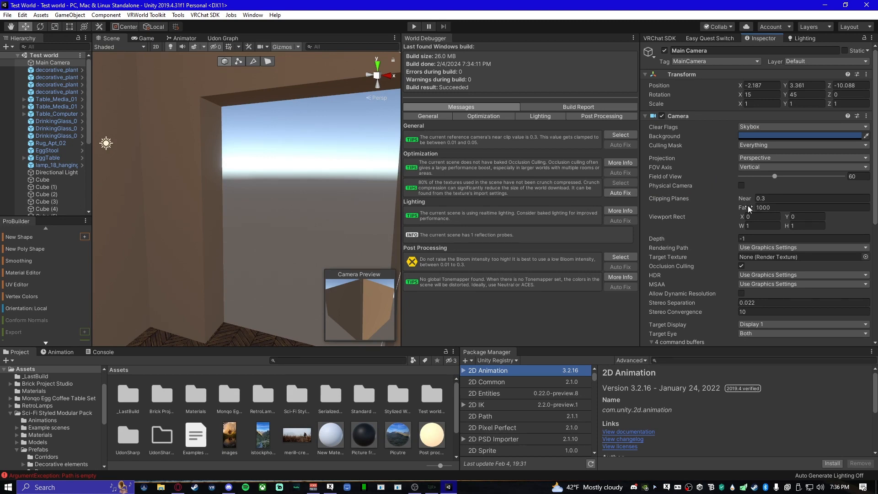
left_click(782, 200)
key("Return")
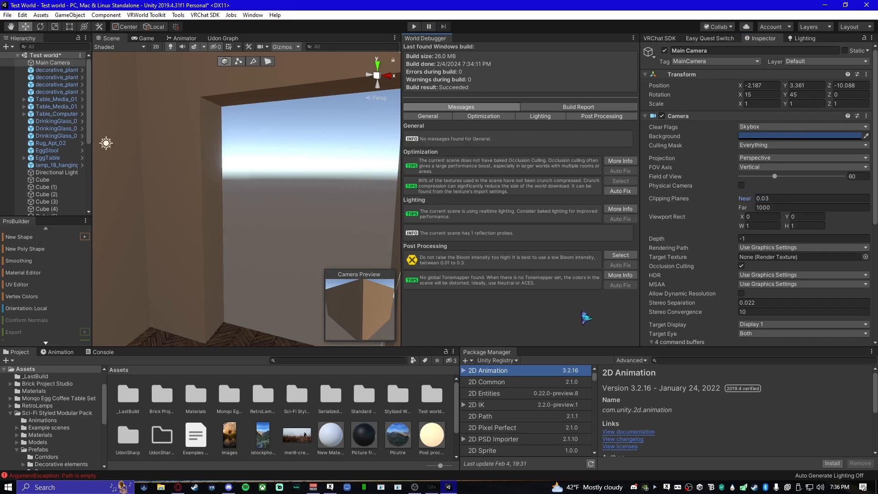
- Build and test a new offline build of the world and walk through the furnished room in VRChat
left_click(668, 38)
left_click(799, 290)
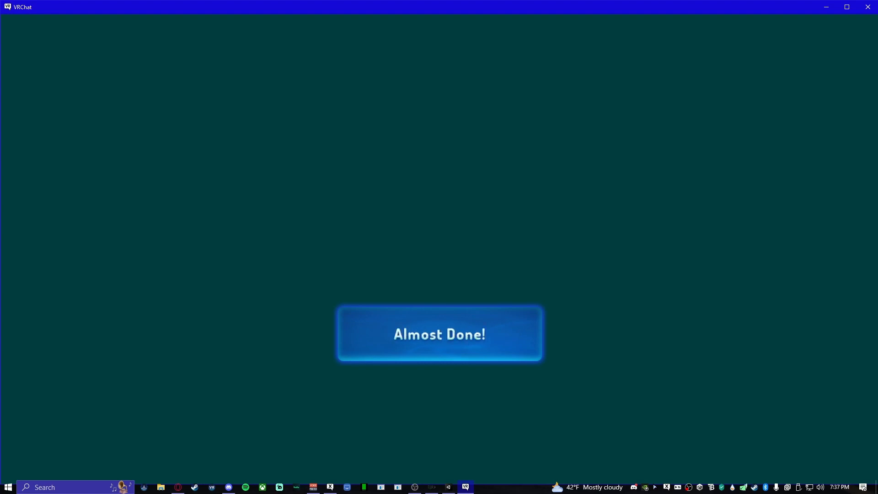
key("w")
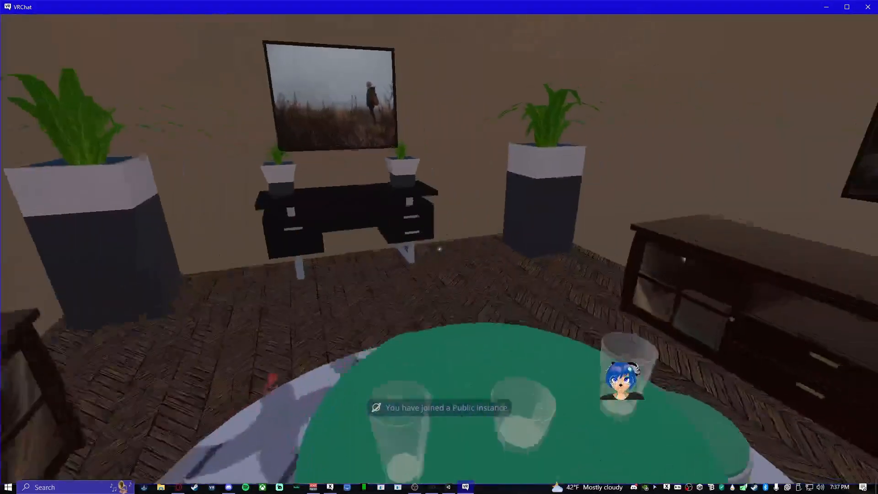
key("w")
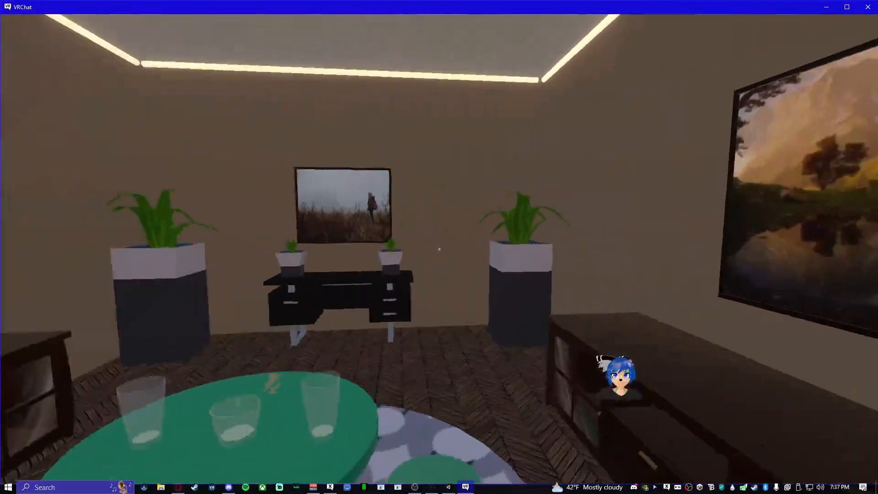
key("s")
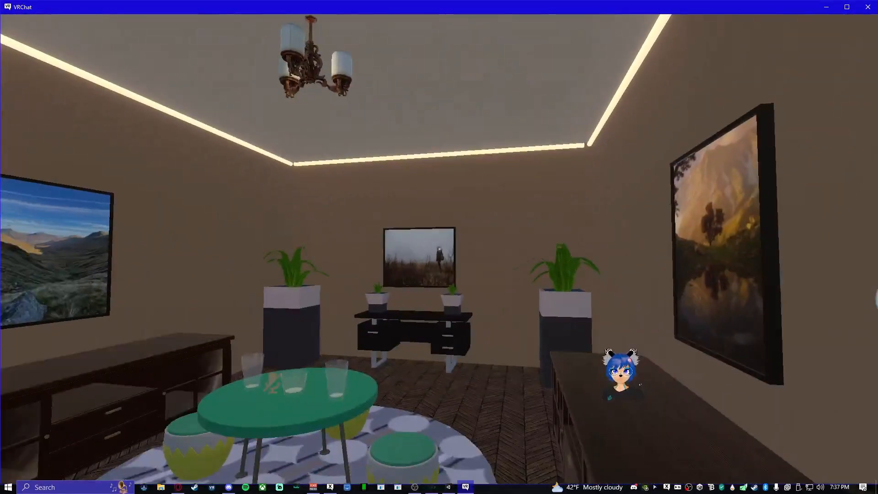
- Switch to Unity to dismiss the SDK's build notice, and return to the running VRChat test to view the room
key("Escape")
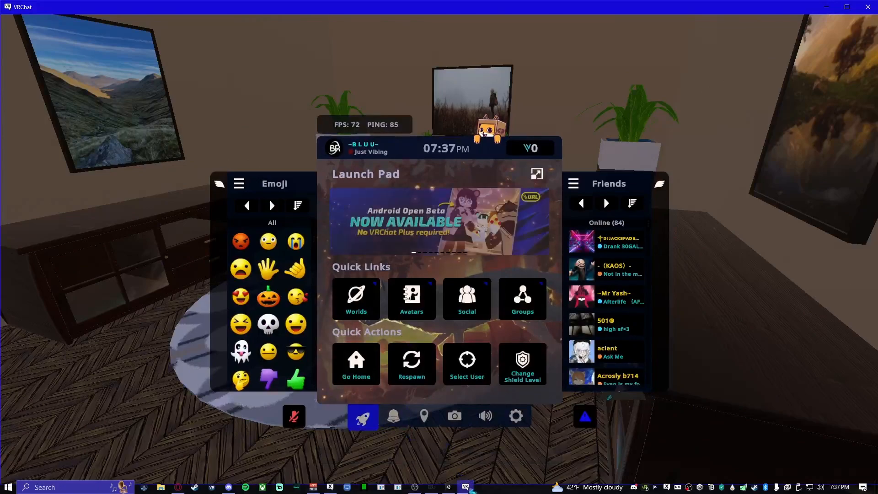
left_click(450, 488)
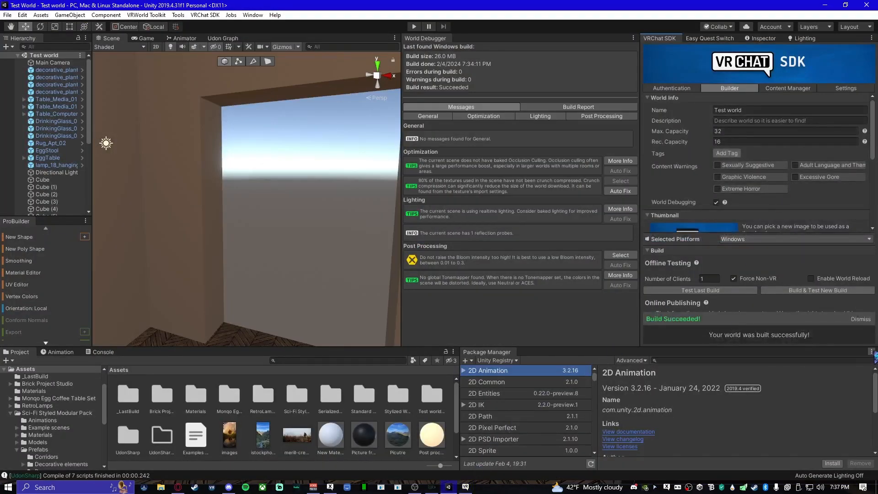
left_click(868, 320)
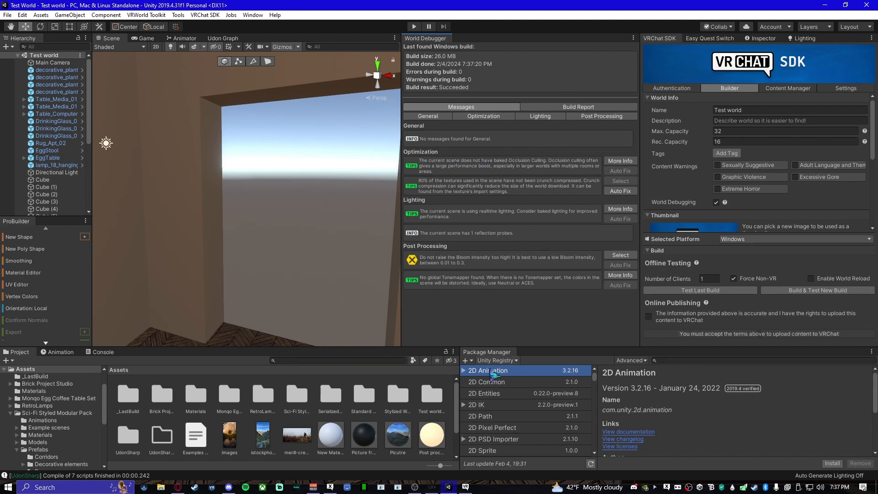
left_click(466, 486)
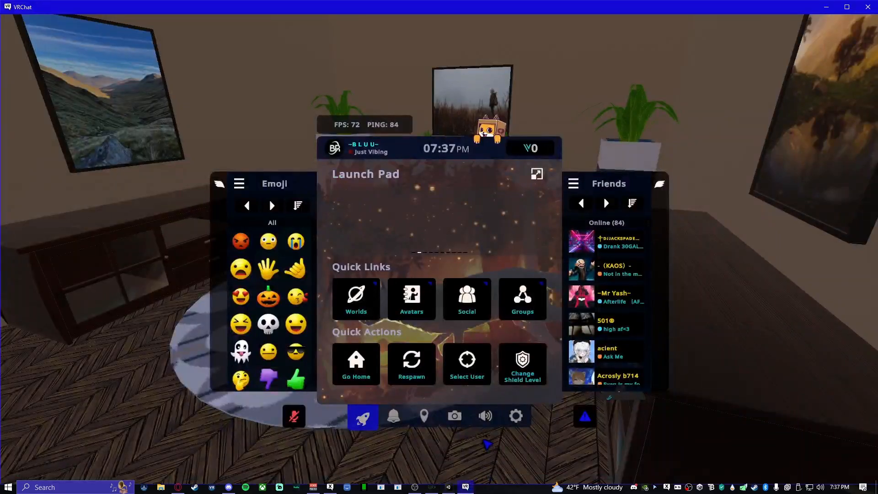
key("Escape")
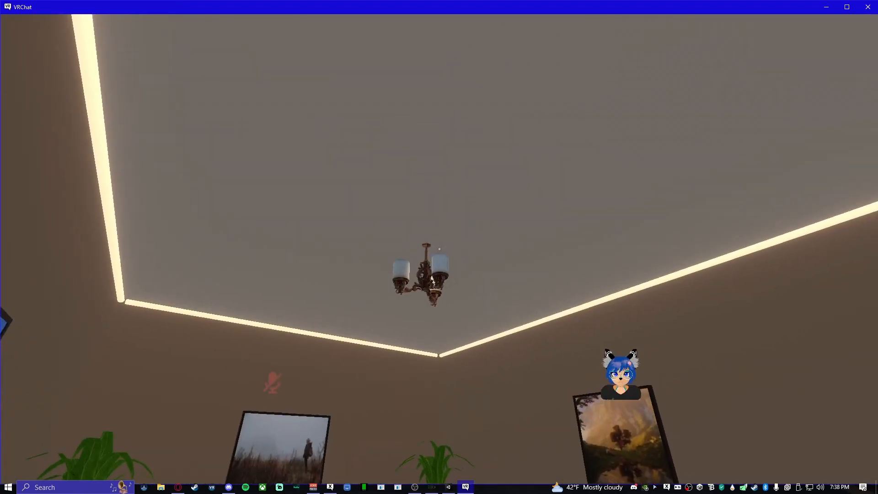
- Bring up VRChat's full graphics settings and raise anti-aliasing to X4
key("Escape")
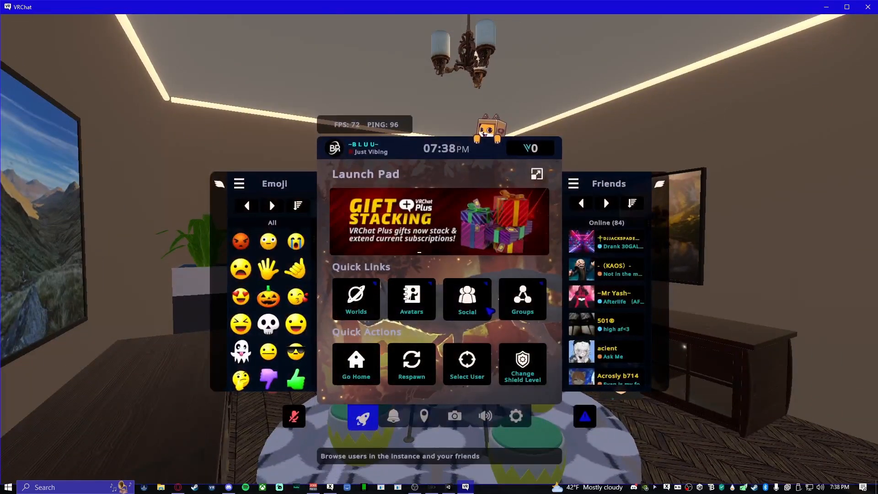
left_click(490, 311)
left_click(510, 414)
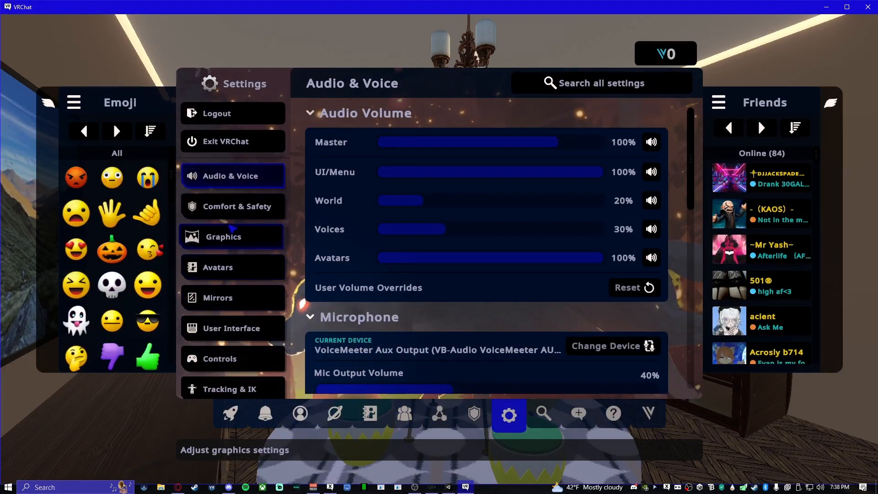
left_click(228, 237)
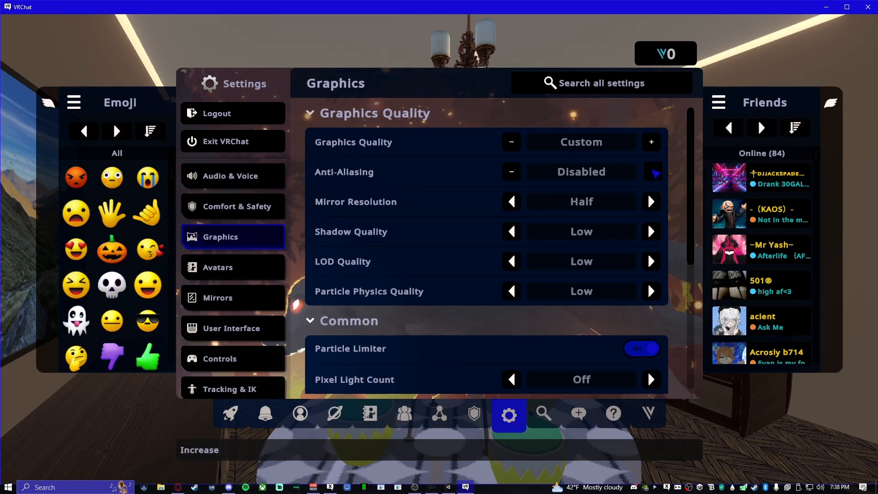
left_click(653, 172)
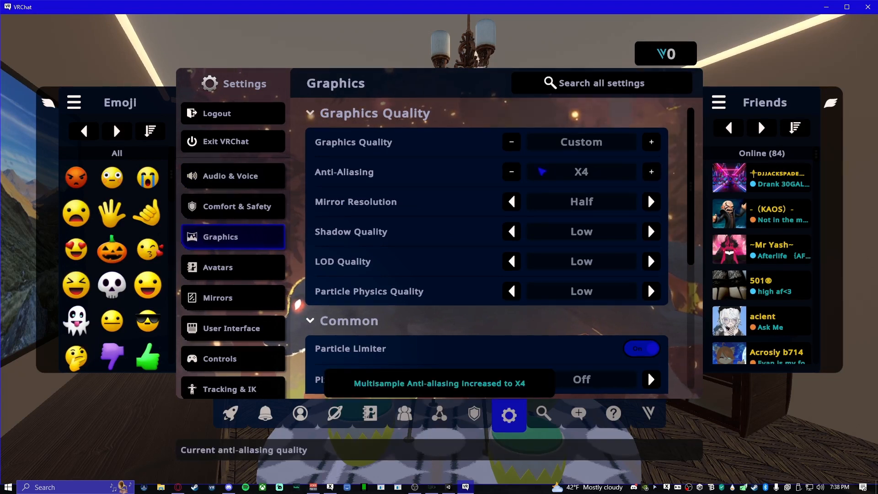
- Try anti-aliasing at X8 and return it to X2
left_click(520, 174)
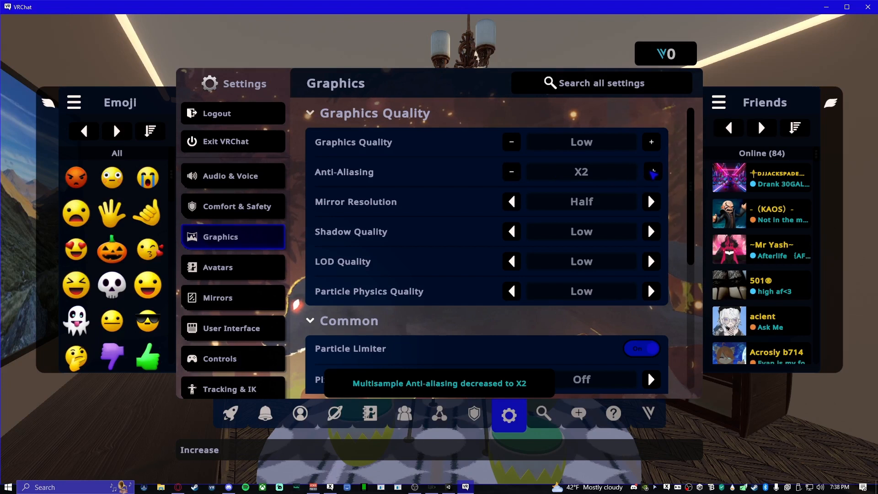
double_click(653, 172)
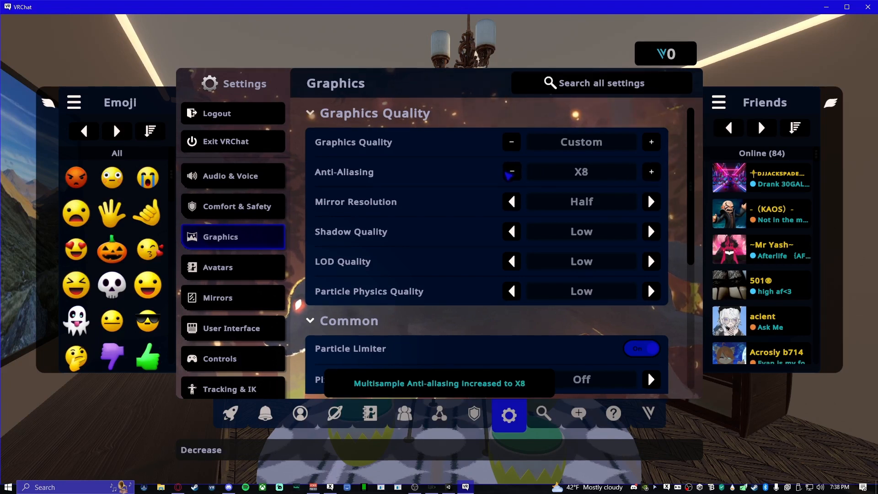
left_click(512, 173)
left_click(512, 173)
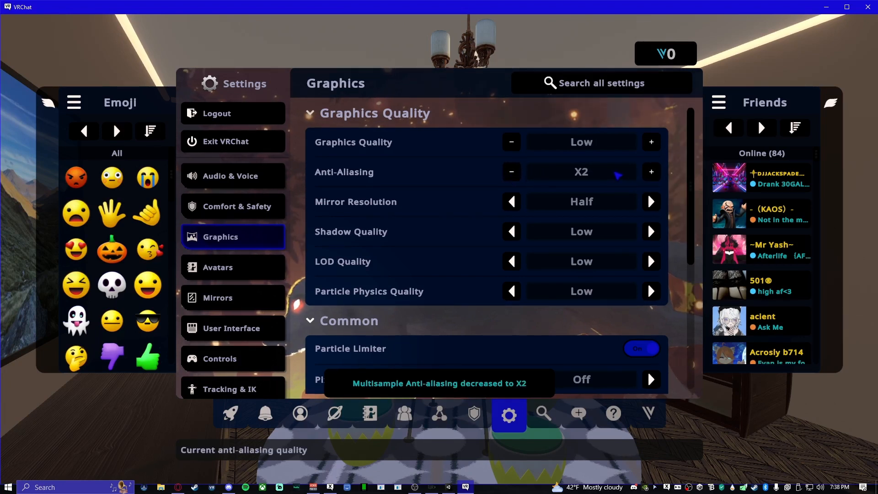
- Set shadow quality, LOD quality and particle physics quality to High, and close the settings to view the room
left_click(653, 232)
left_click(653, 232)
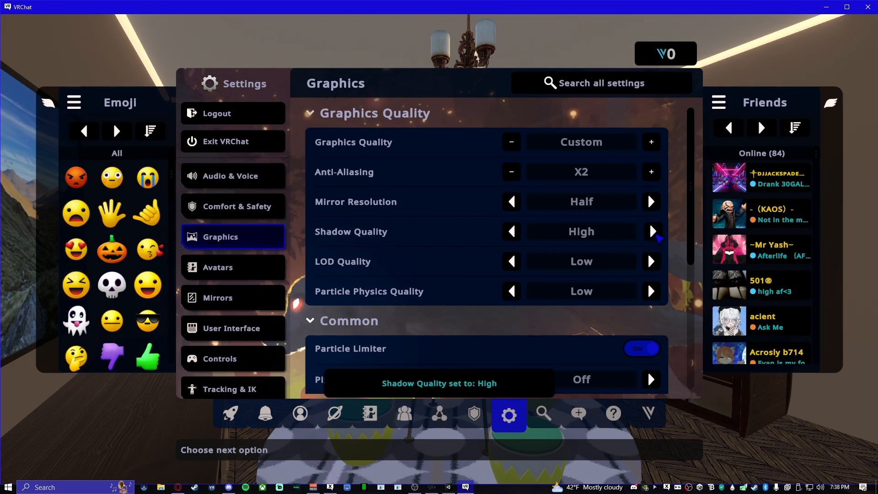
left_click(653, 262)
left_click(651, 291)
left_click(651, 291)
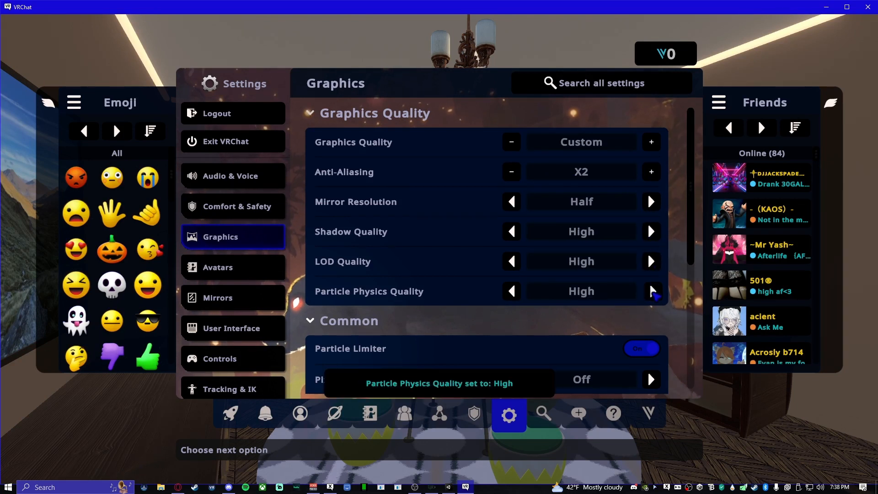
key("Escape")
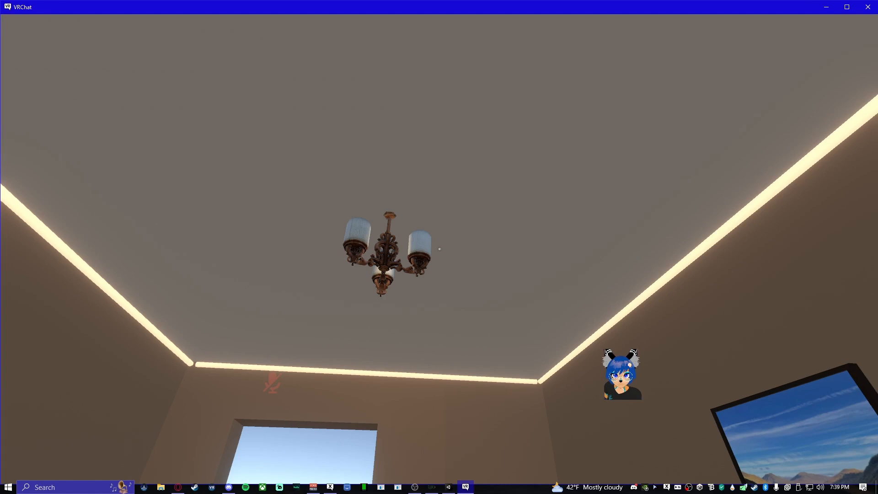
- Bring up VRChat's full settings and show the Comfort & Safety page
key("Escape")
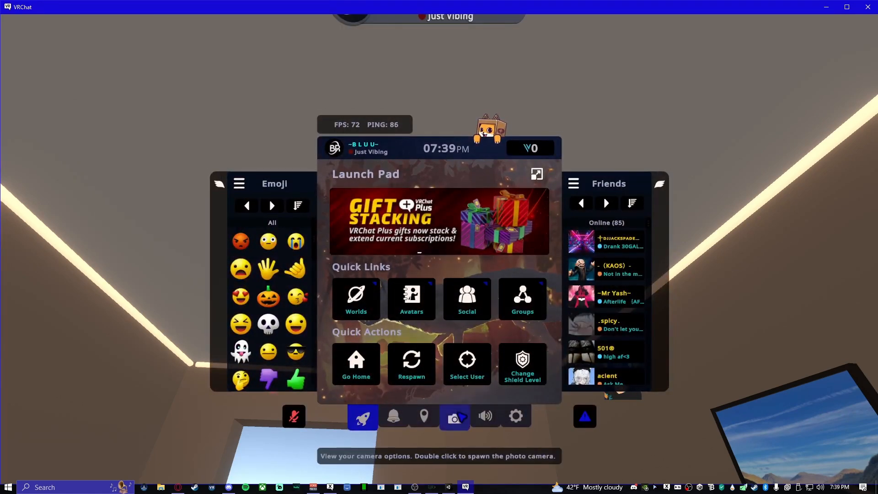
left_click(505, 416)
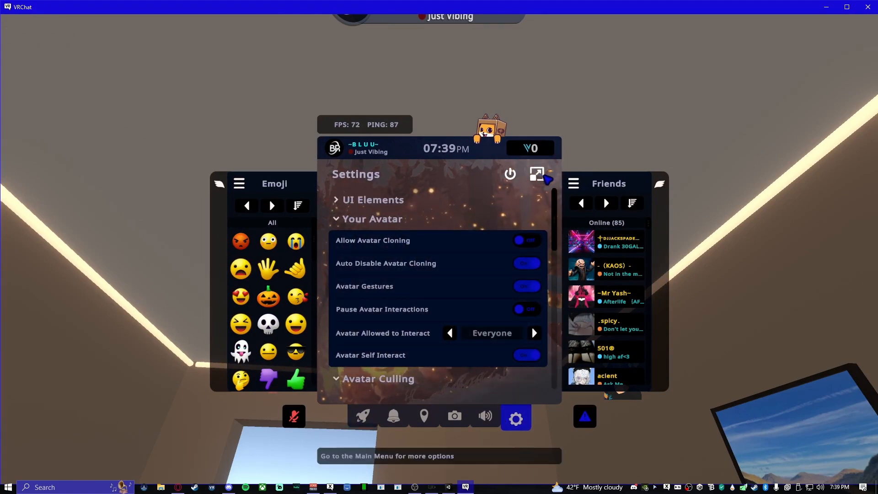
left_click(537, 175)
left_click(233, 206)
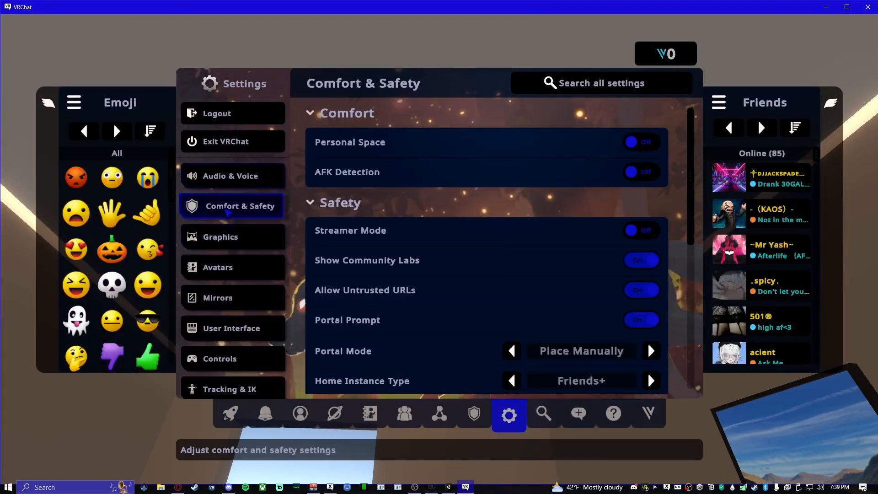
- Switch to Unity and show the properties of the Reflection Probe in the middle of the room
key("super")
left_click(448, 487)
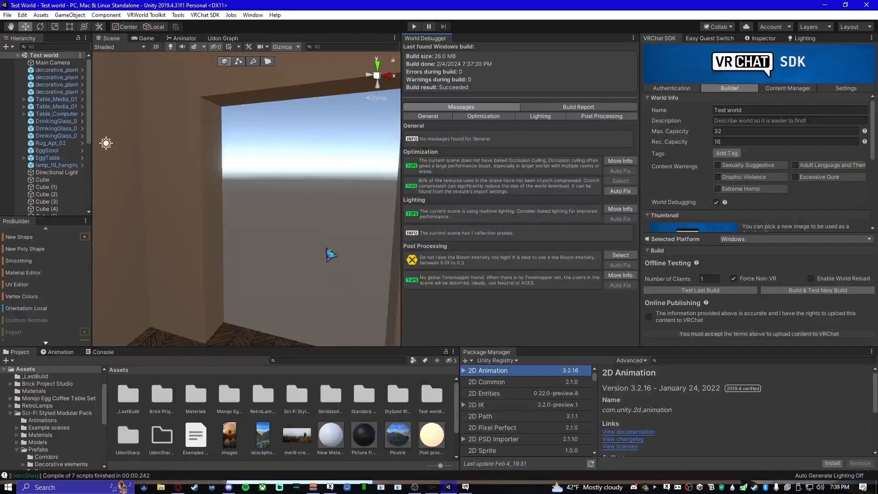
scroll(261, 235, "down", 4)
right_click_drag(260, 236, 202, 204)
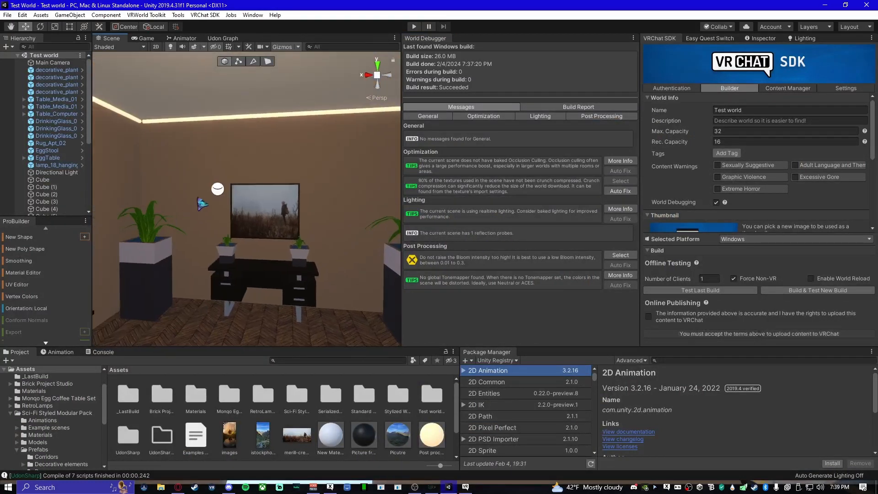
left_click(218, 194)
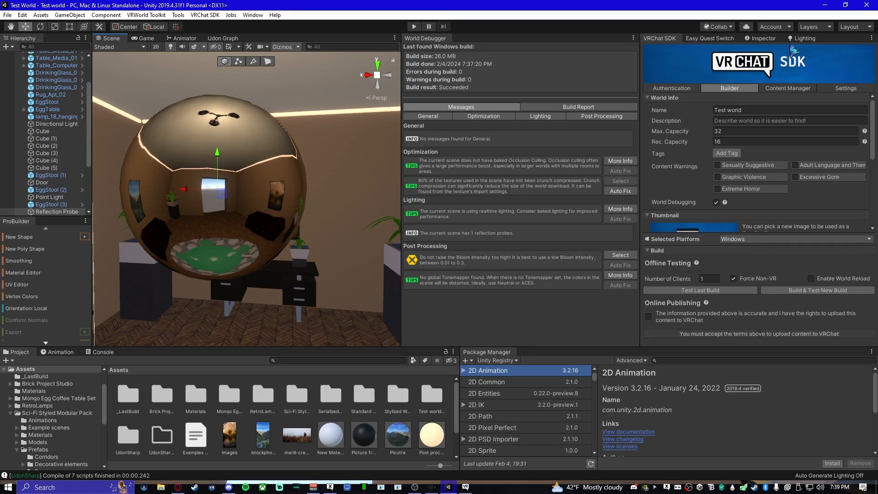
left_click(769, 40)
- Review the Reflection Probe's settings and enable Box Projection on it
scroll(758, 206, "down", 2)
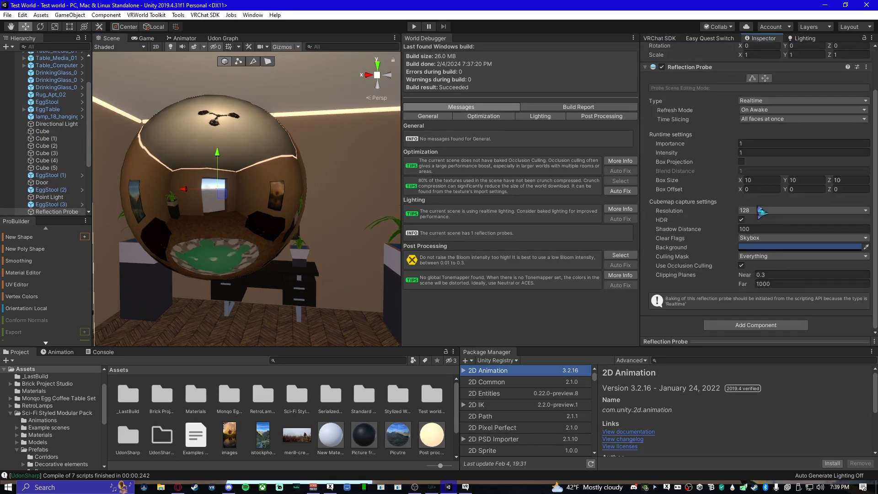
scroll(760, 209, "up", 2)
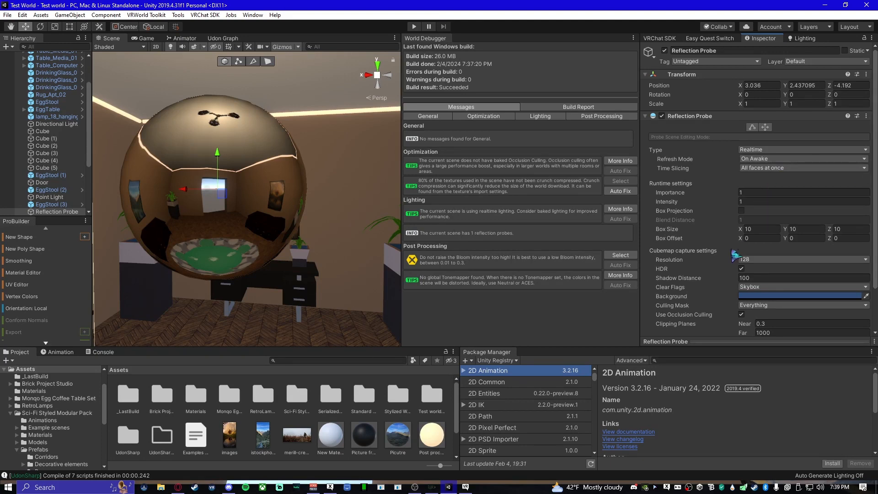
scroll(748, 256, "down", 2)
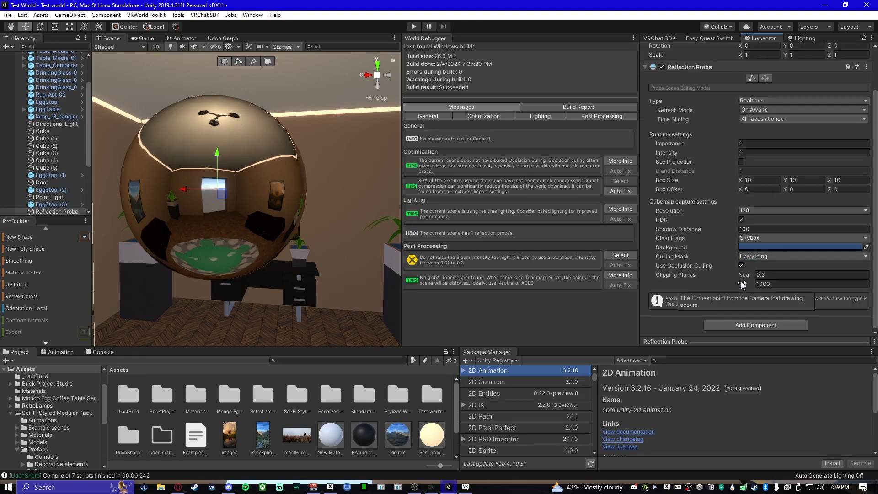
scroll(742, 285, "up", 2)
right_click_drag(280, 215, 281, 184)
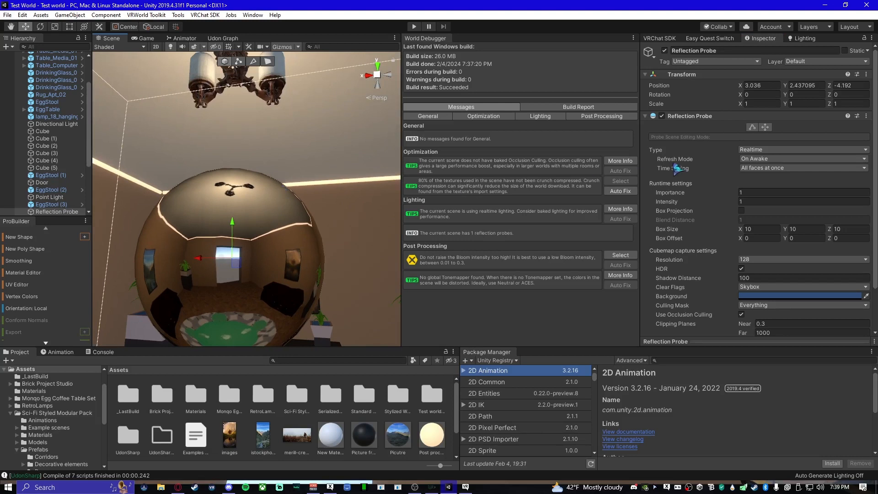
left_click(741, 211)
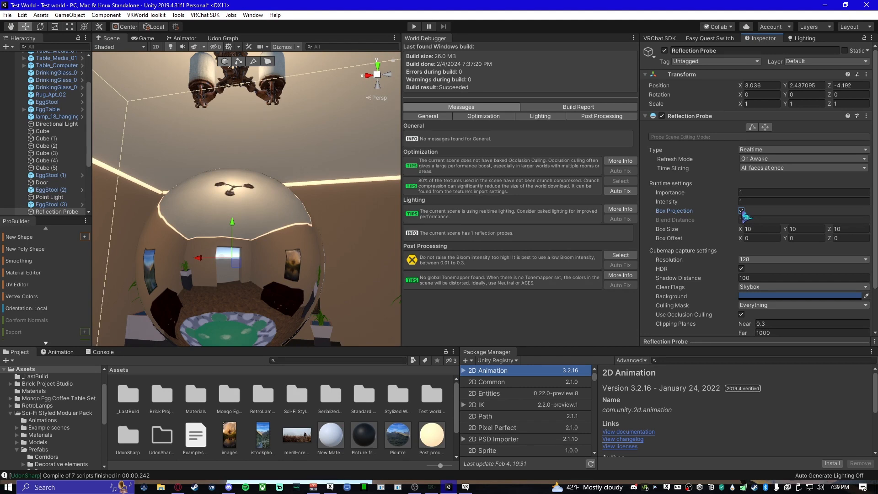
- Bring back the VRChat SDK builder and inspect the furniture and its reflections around the room
left_click(659, 38)
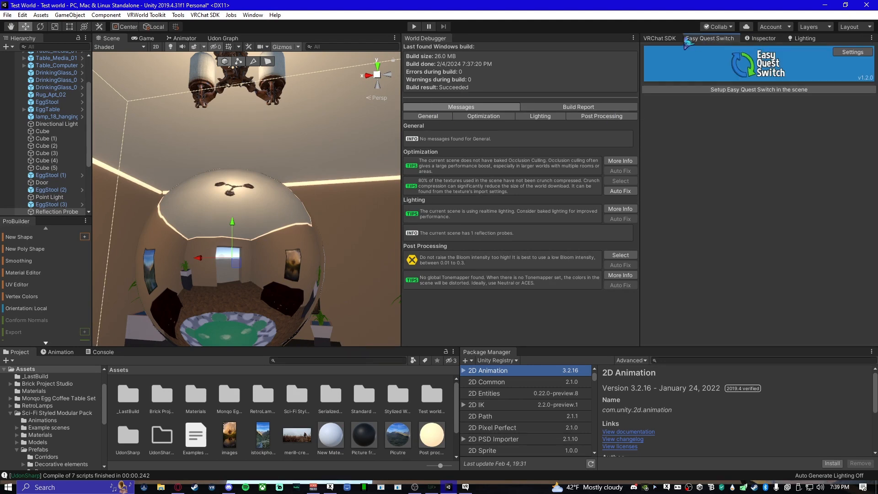
right_click_drag(300, 185, 324, 225)
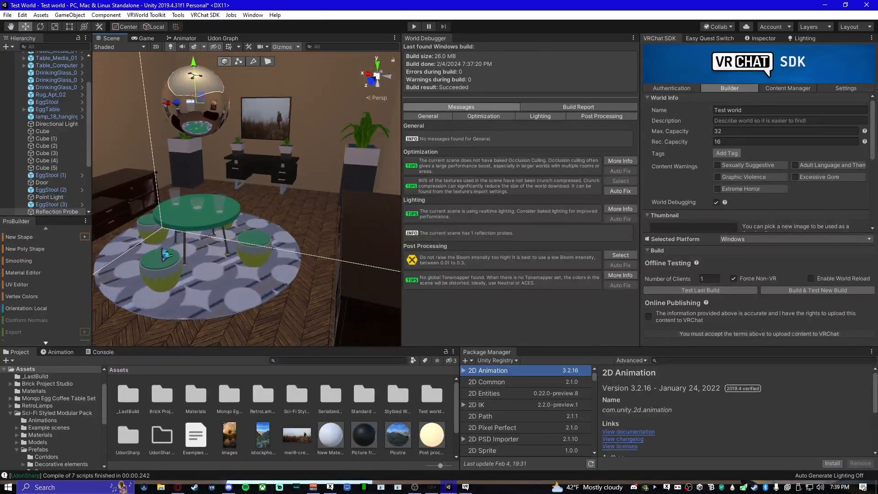
right_click_drag(232, 280, 249, 154)
key("w")
key("s")
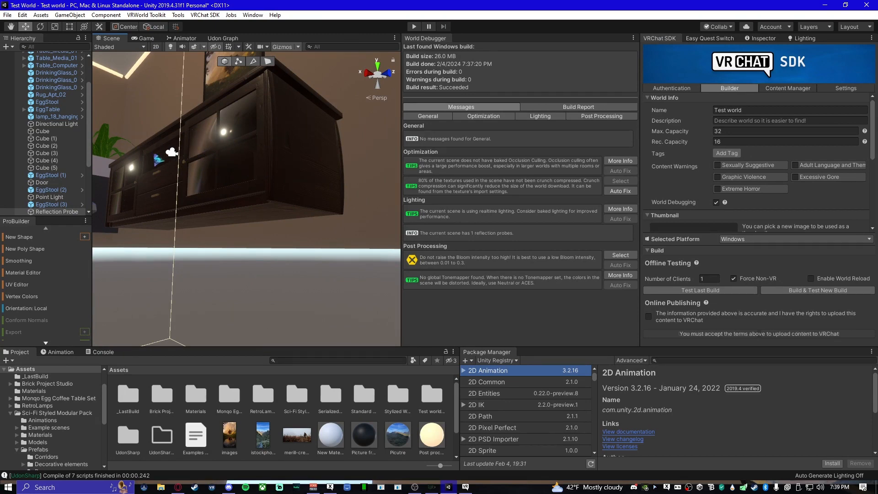
right_click_drag(371, 148, 271, 255)
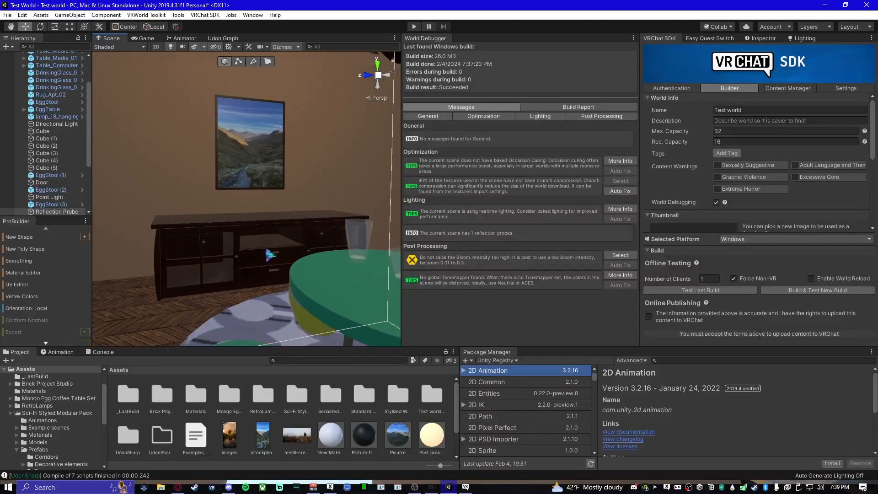
- Exit the running VRChat test, and build and test a new offline build of the world from Unity
left_click(465, 487)
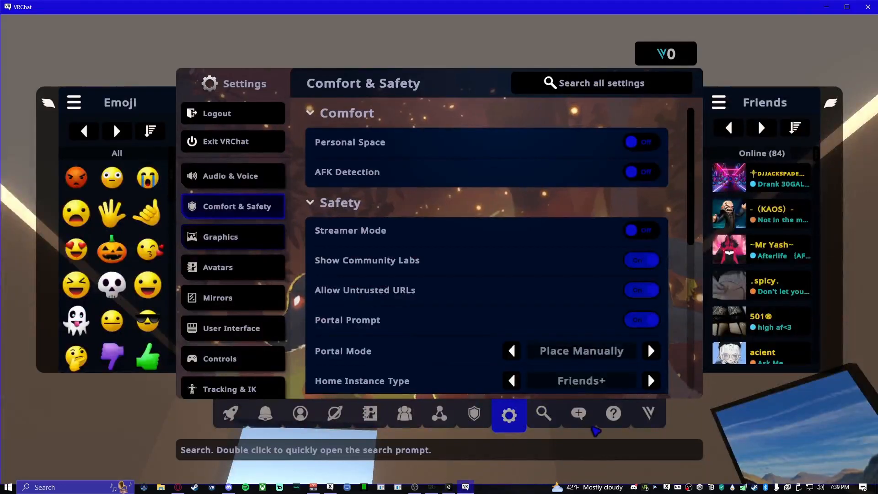
left_click(233, 141)
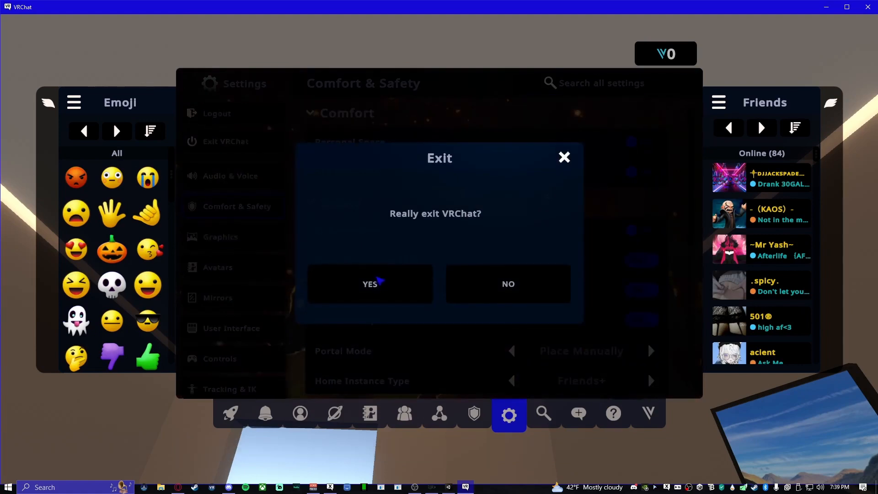
left_click(373, 283)
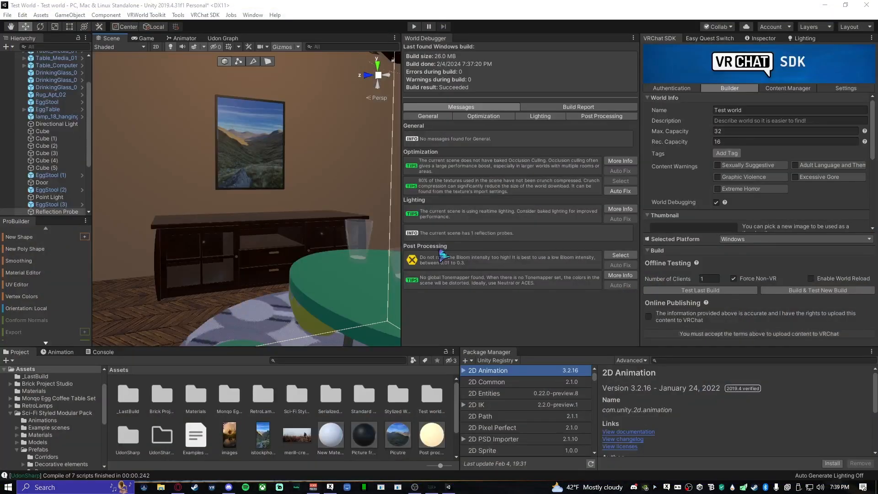
left_click(827, 287)
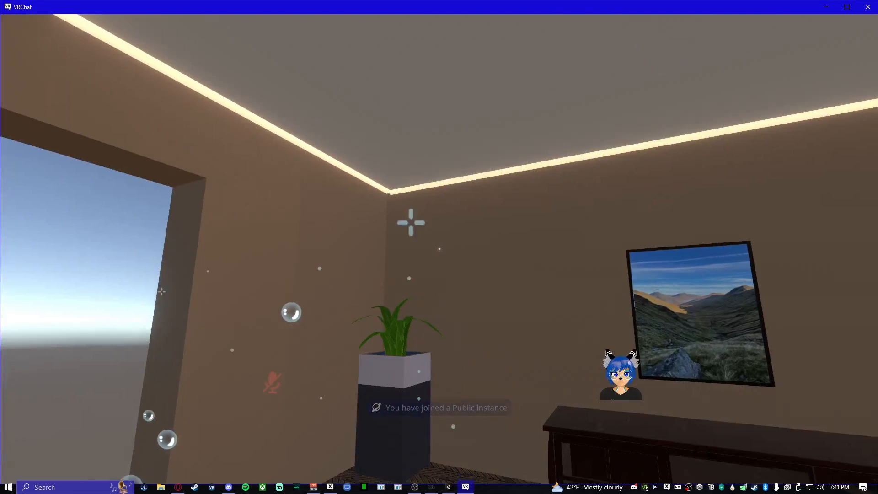
- Raise anti-aliasing to X4 in VRChat's graphics settings and close them to view the rebuilt room
key("Escape")
left_click(467, 297)
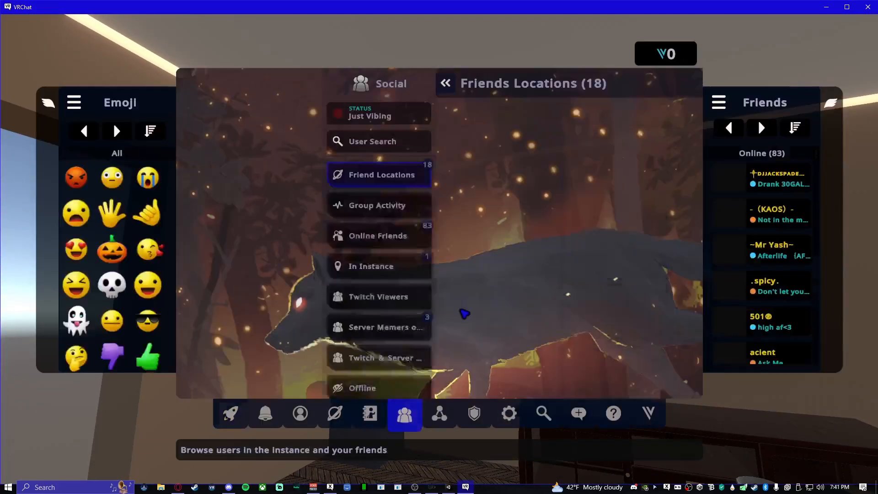
left_click(509, 414)
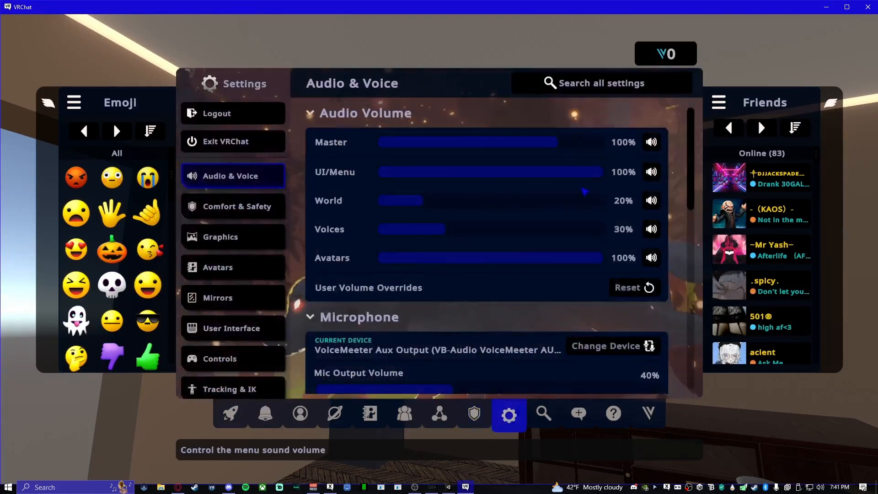
left_click(223, 231)
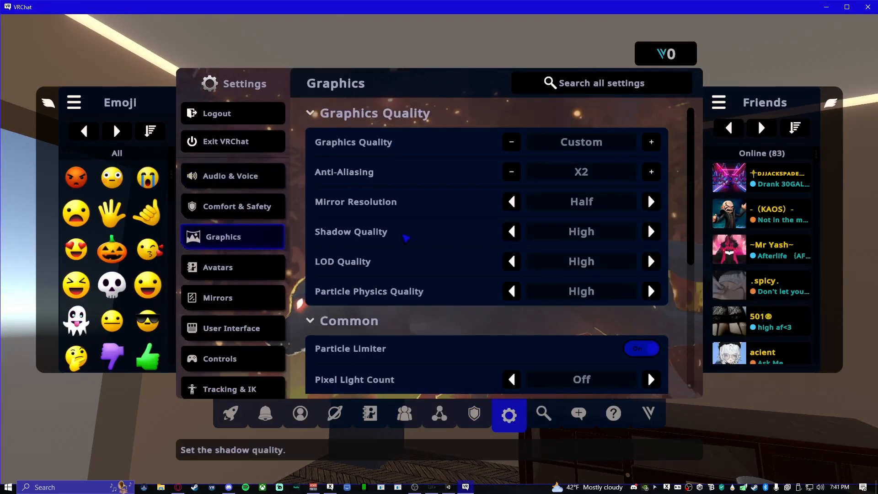
left_click(653, 172)
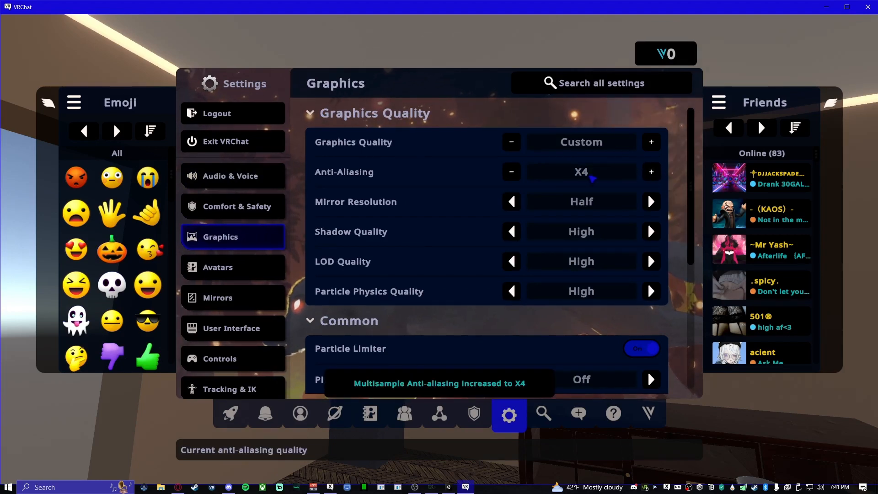
key("Escape")
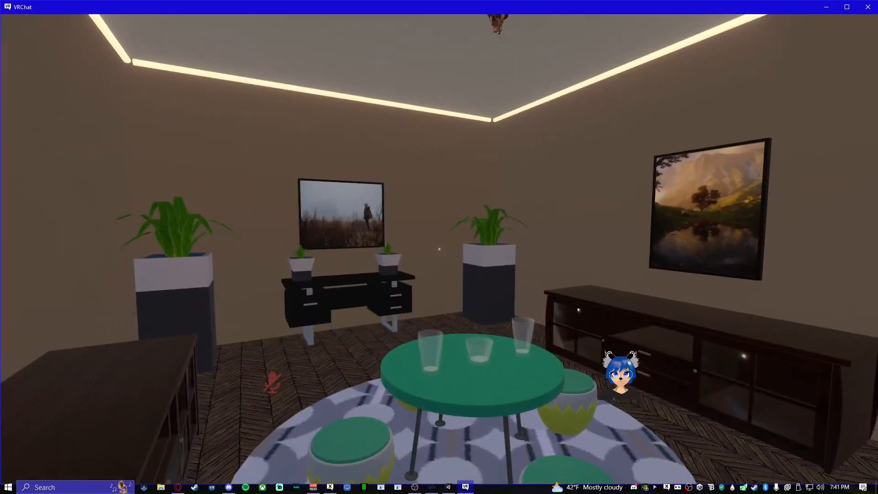
- Switch to Unity to check the chandelier's glow on the ceiling, and return to VRChat to compare it
key("Escape")
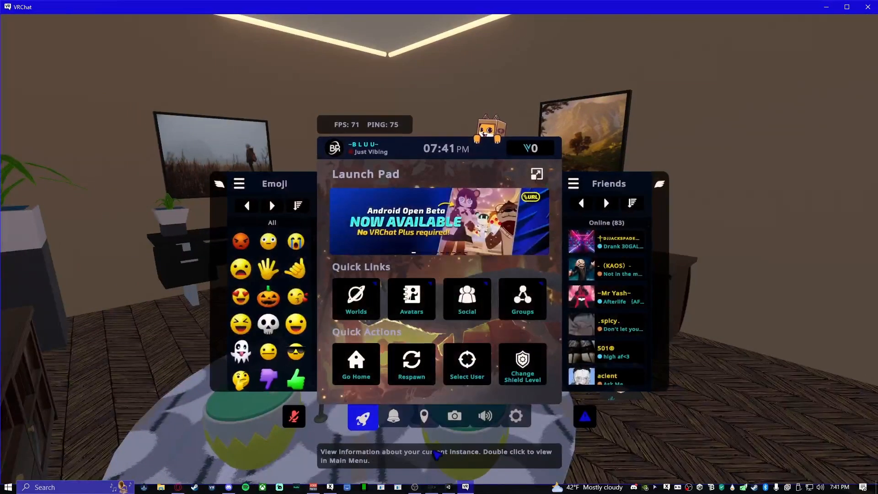
left_click(449, 487)
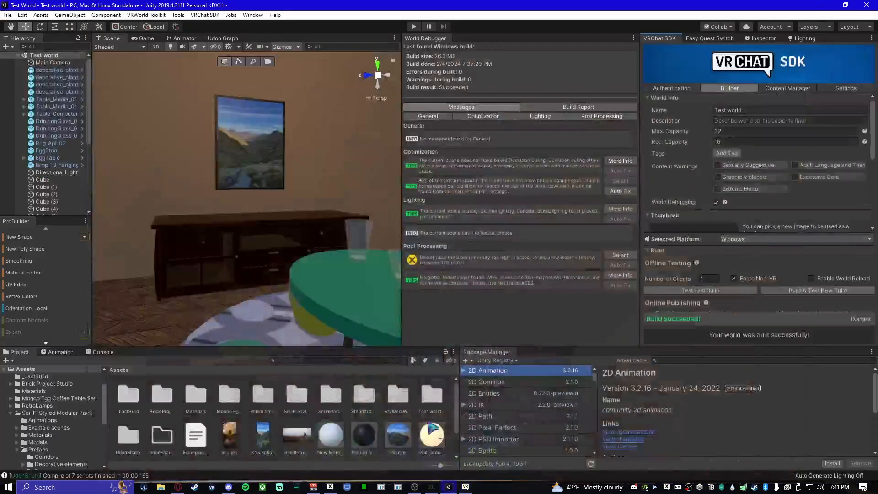
right_click_drag(303, 210, 302, 295)
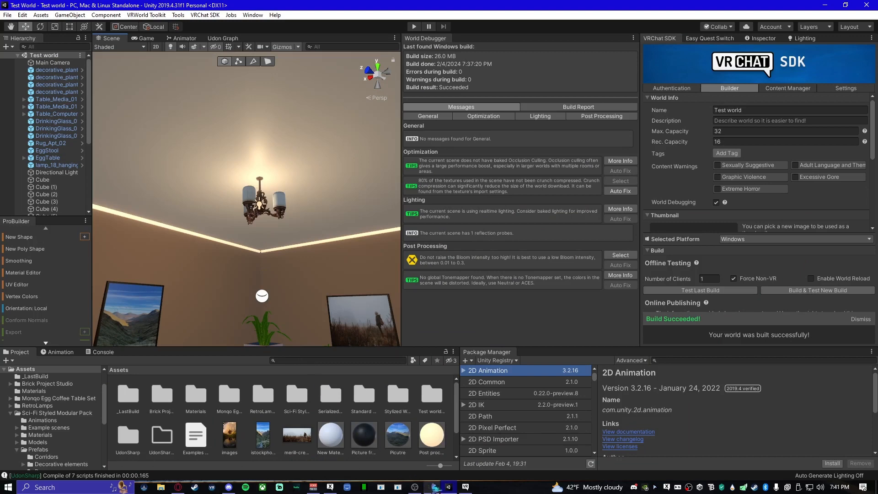
left_click(466, 487)
key("Escape")
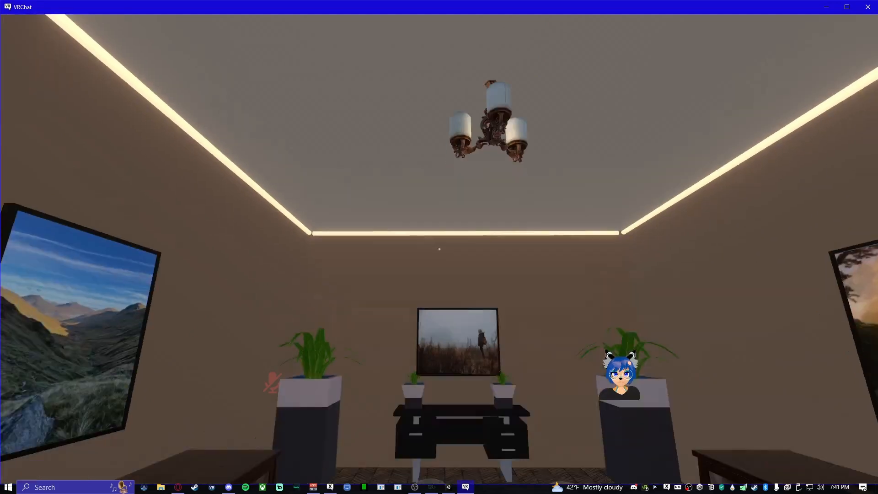
- Cycle the mirror resolution through Full and Quarter in VRChat's graphics settings, ending on Half
key("Escape")
left_click(474, 301)
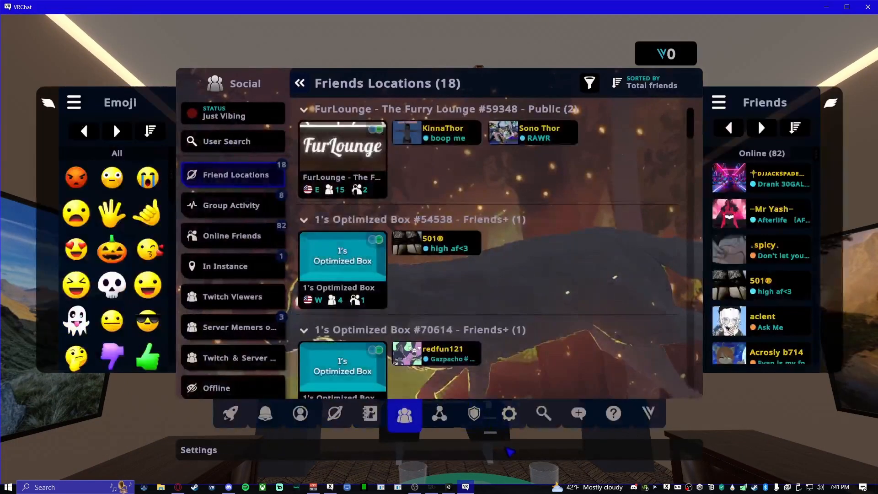
left_click(509, 419)
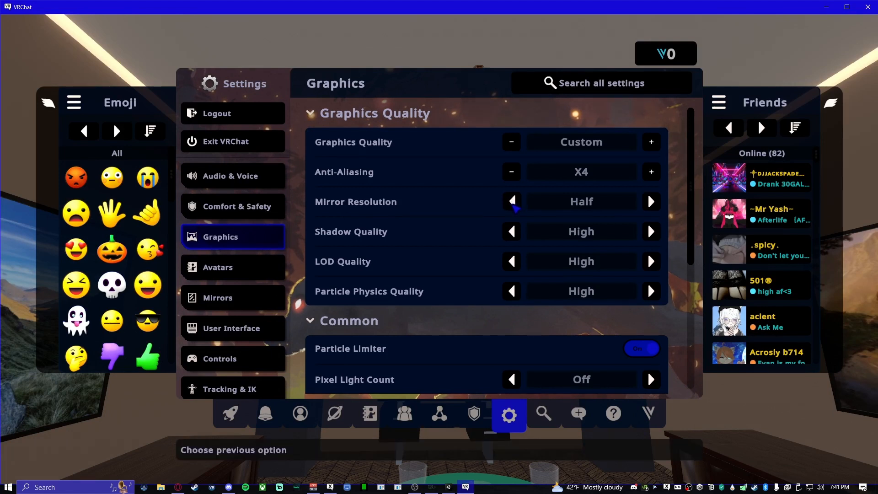
left_click(514, 204)
left_click(513, 204)
left_click(513, 203)
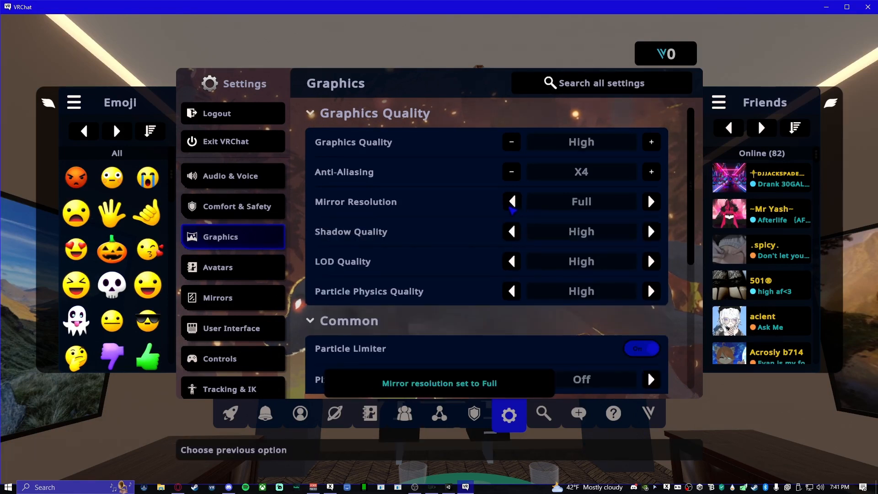
left_click(512, 203)
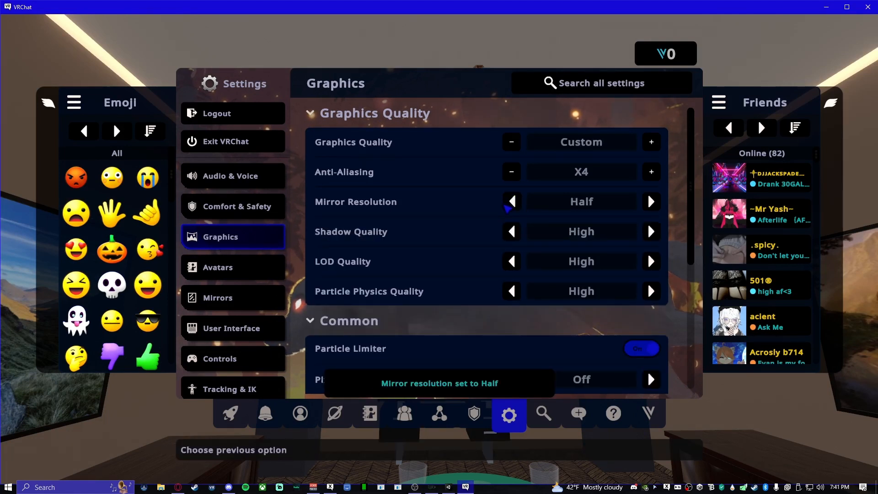
left_click(508, 205)
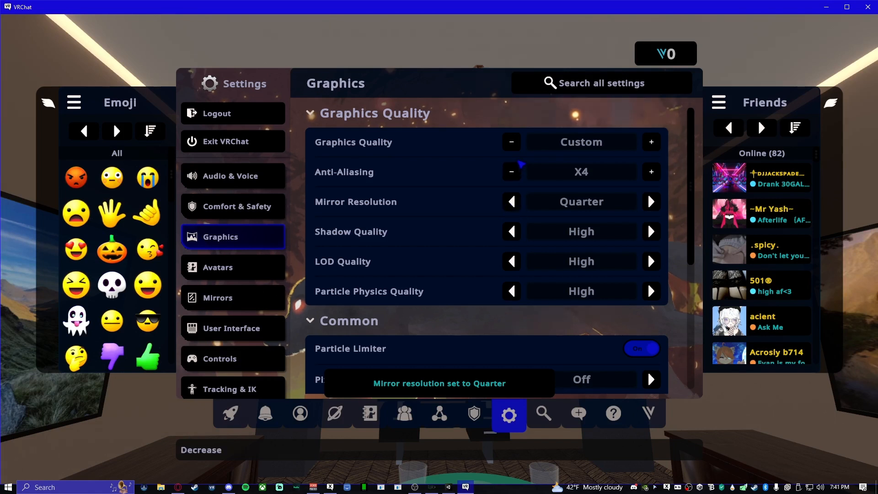
left_click(650, 202)
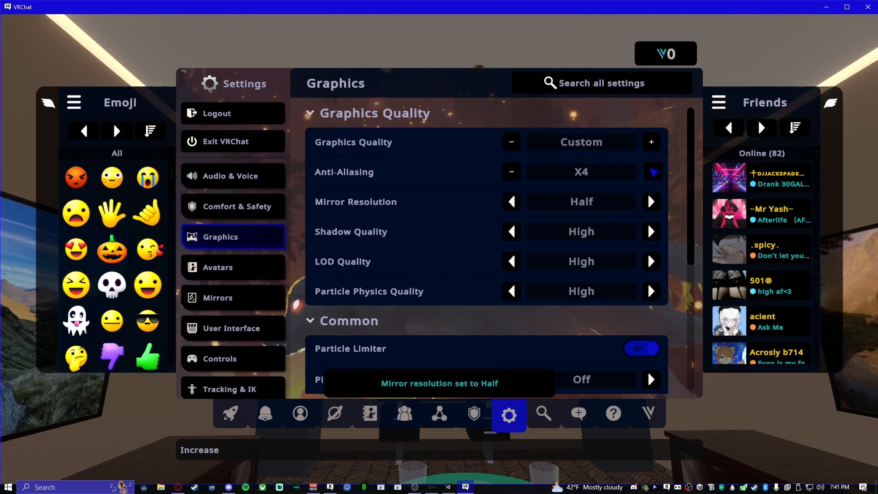
- Try a higher anti-aliasing level, lower it to X2, and close the settings to view the room
left_click(655, 172)
left_click(513, 172)
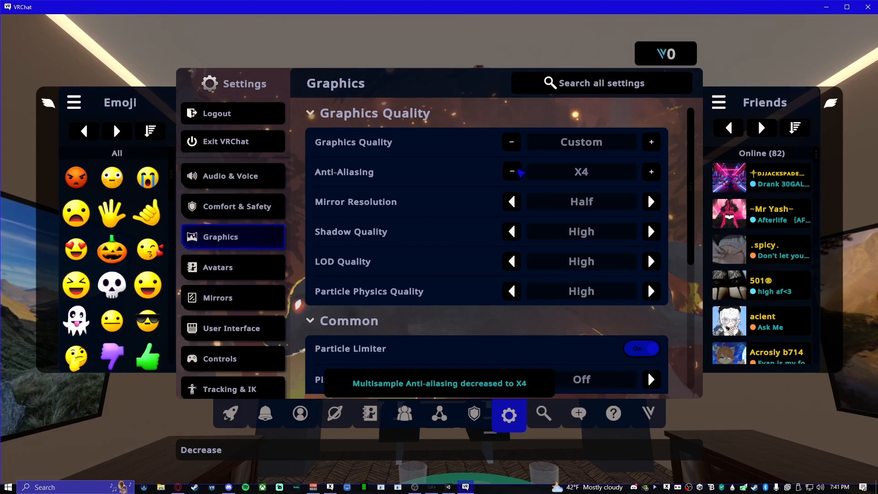
left_click(521, 173)
left_click(520, 172)
key("Escape")
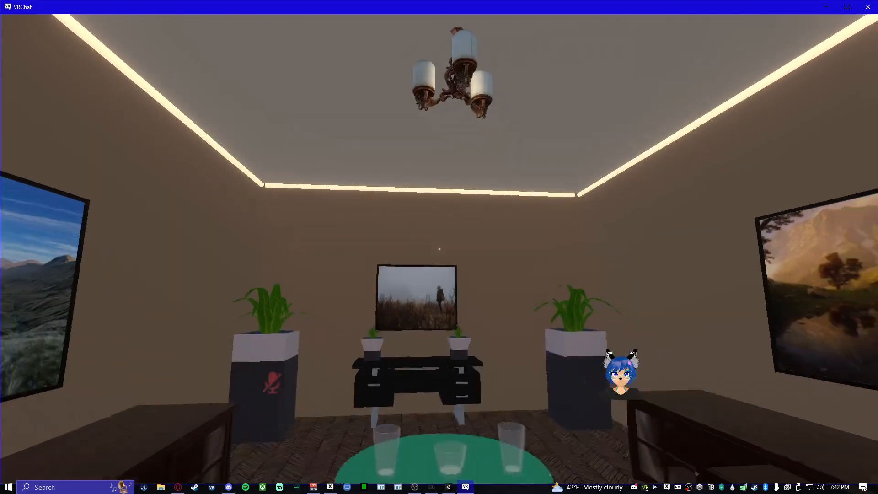
- Reopen the graphics settings, raise anti-aliasing to X4, and return to the room
key("Escape")
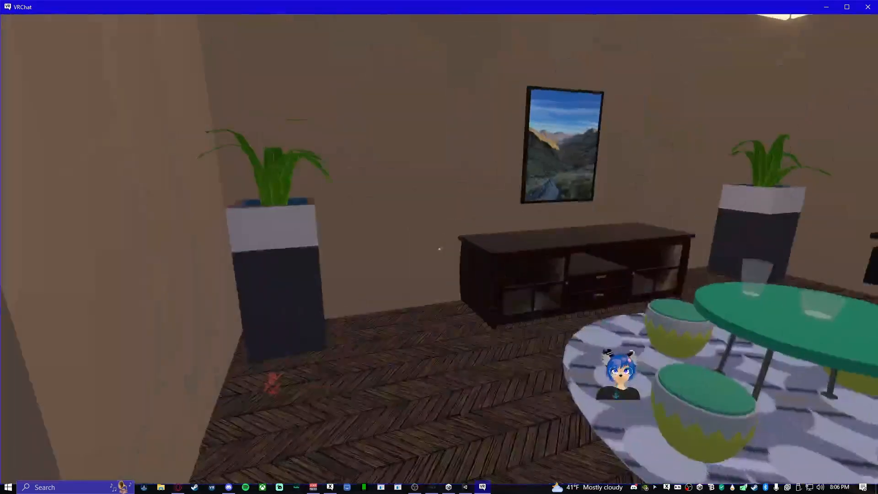
key("Escape")
left_click(466, 298)
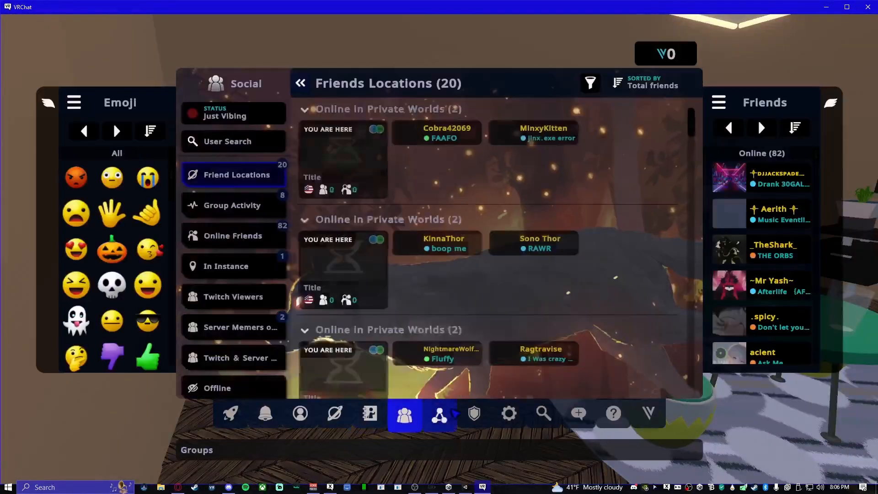
left_click(509, 415)
left_click(233, 237)
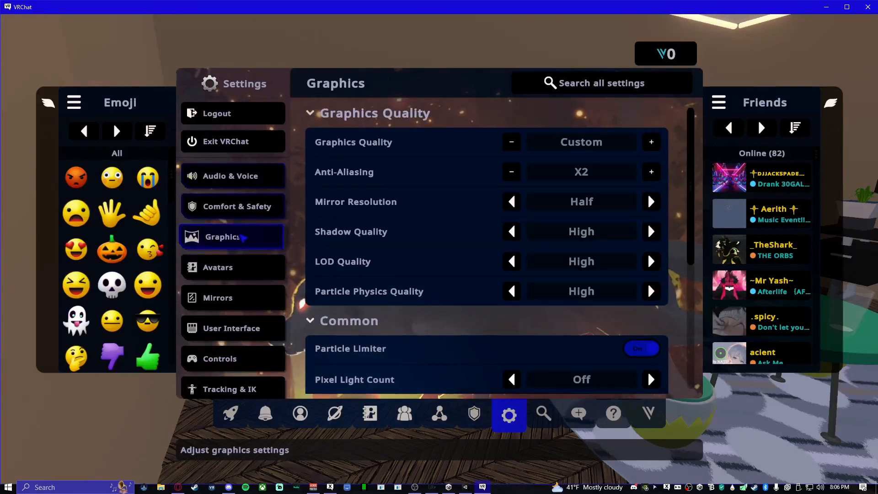
left_click(654, 172)
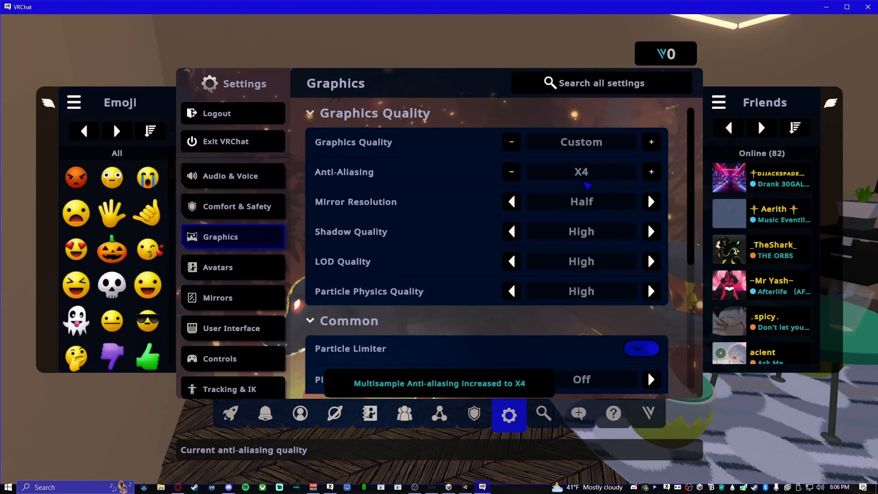
key("Escape")
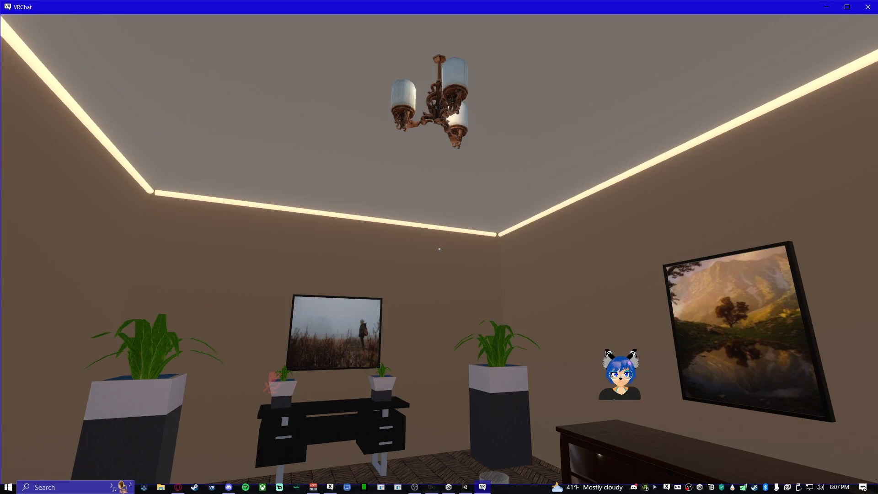
- Walk around the room to examine the media tables, computer desk, plants, egg table and doorway under the pipe lighting
key("d")
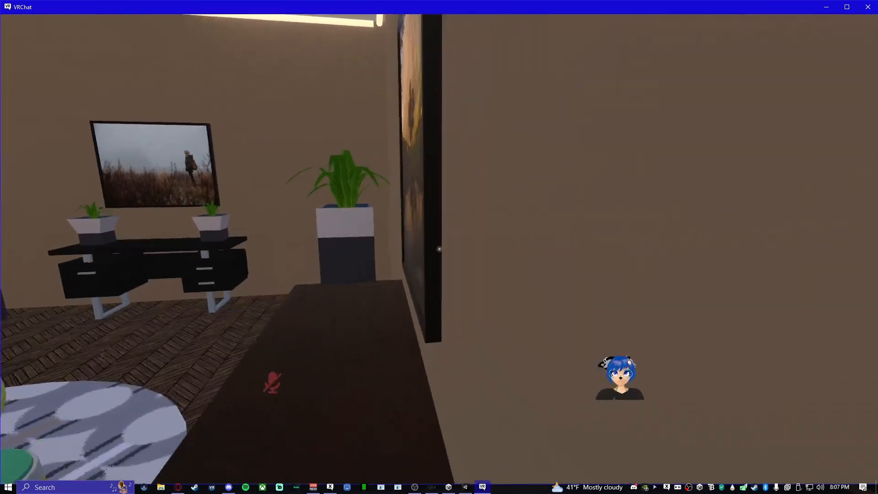
key("a")
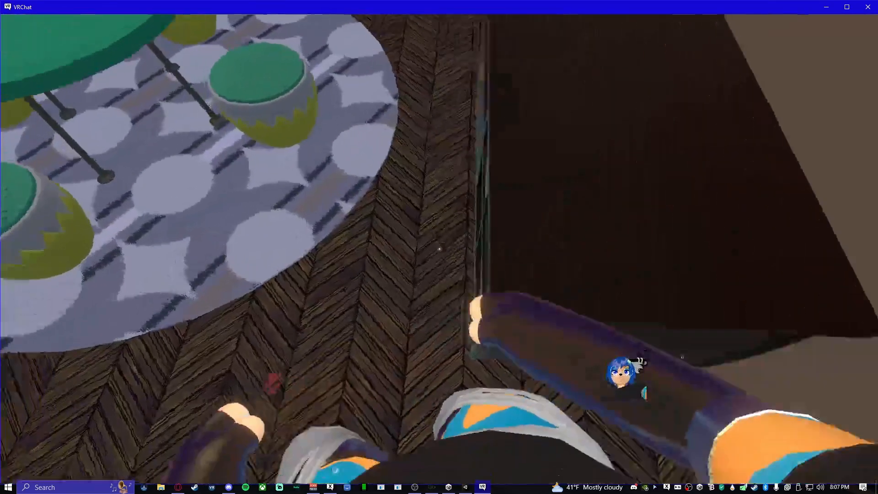
key("s")
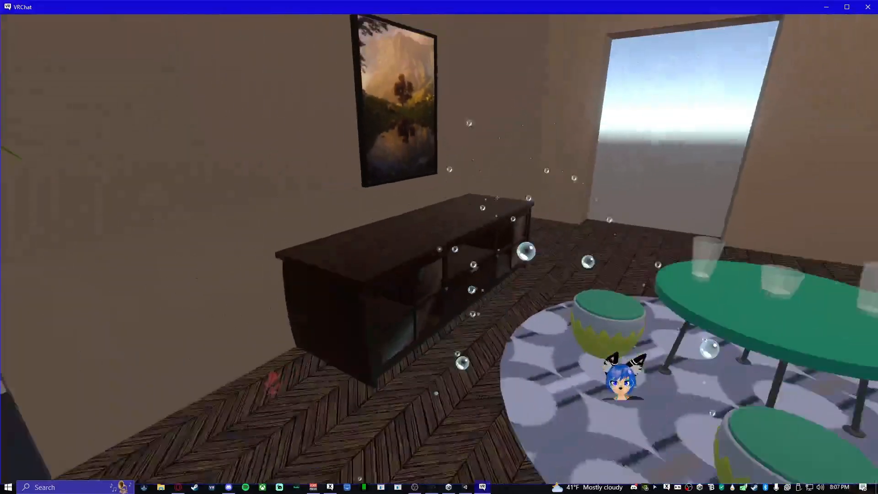
key("s")
key("w")
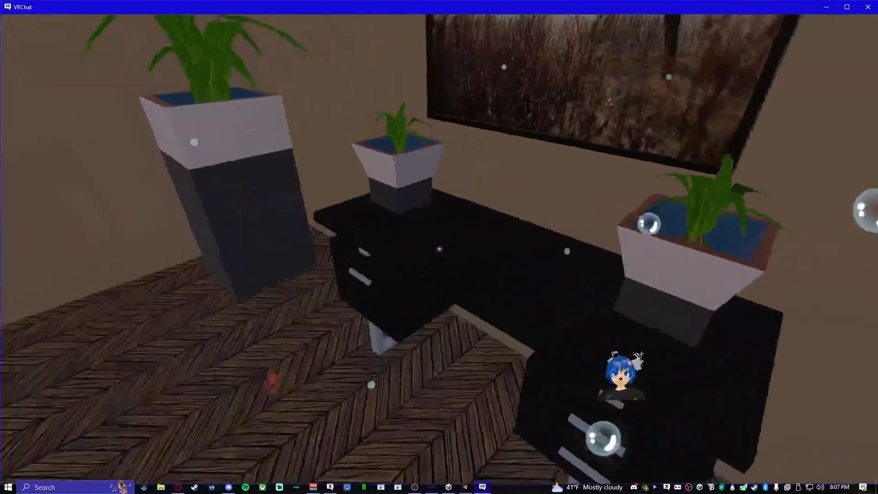
key("w")
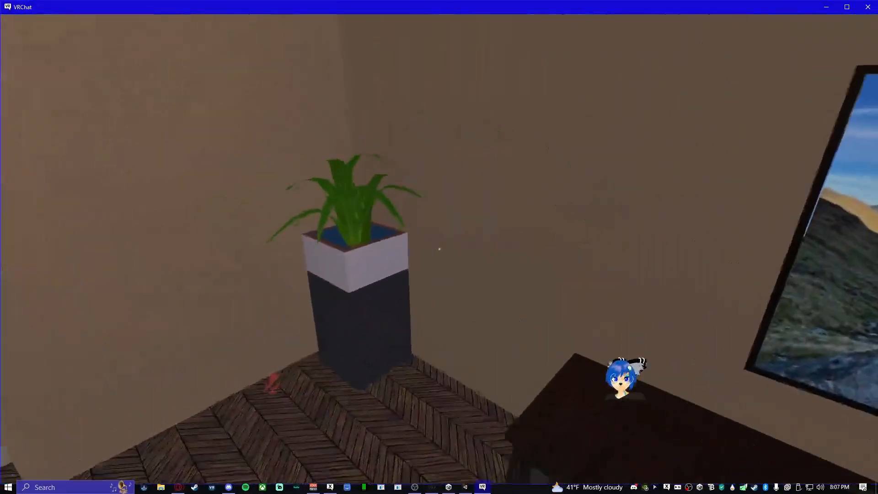
key("s")
key("w")
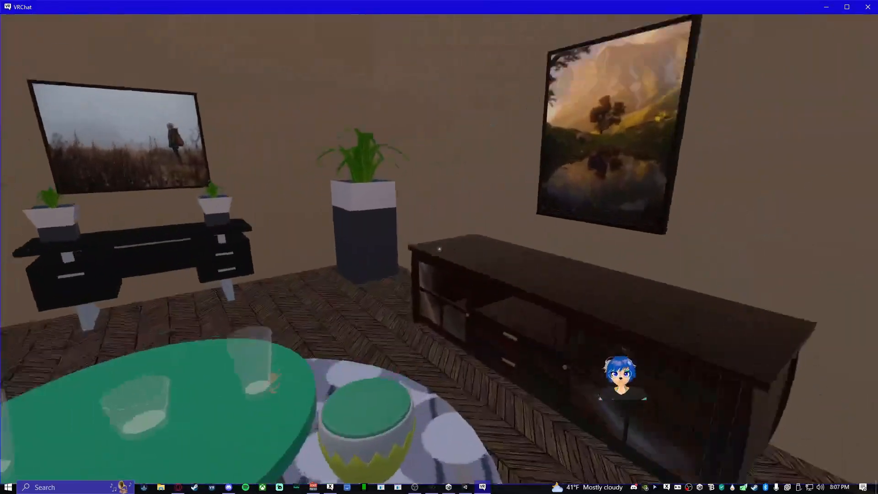
key("s")
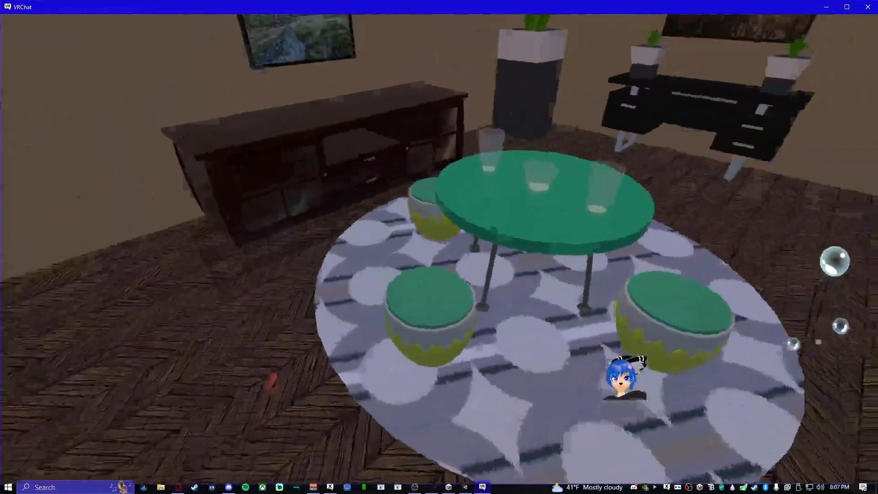
key("w")
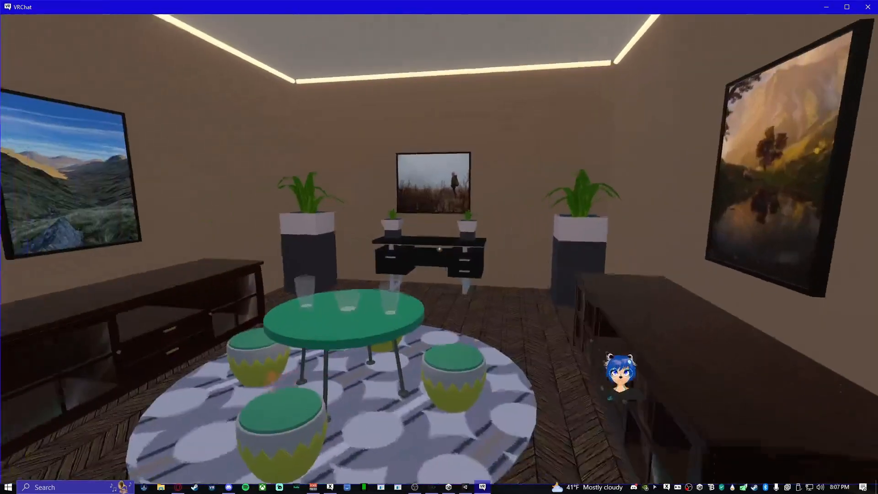
key("w")
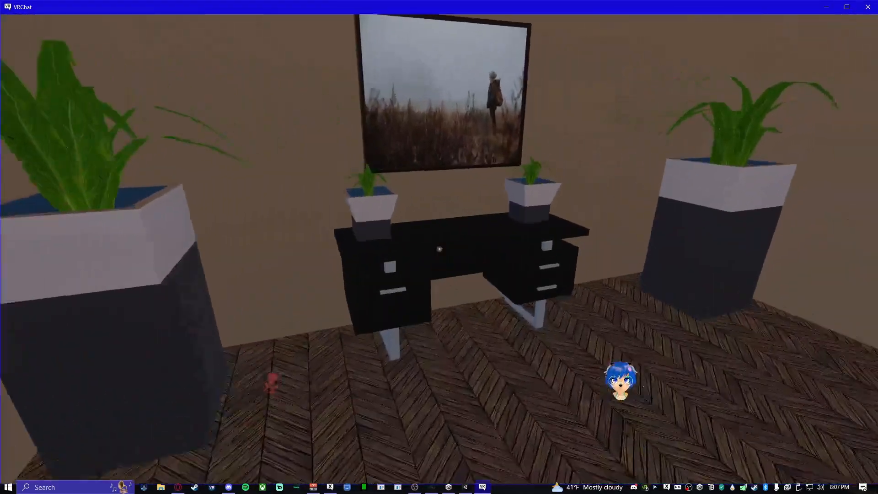
key("w")
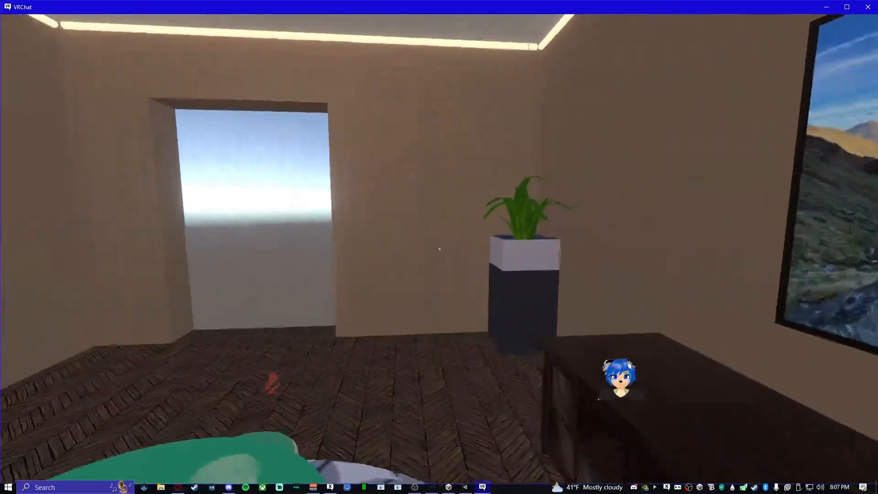
key("w")
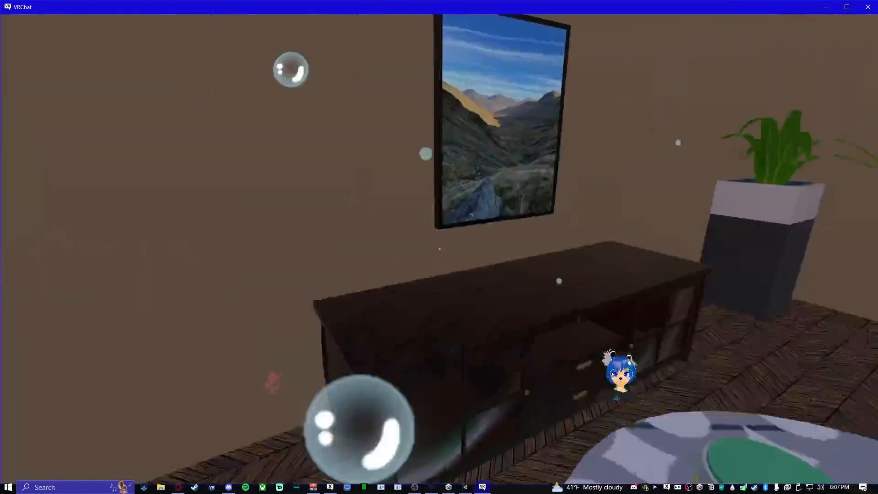
key("w")
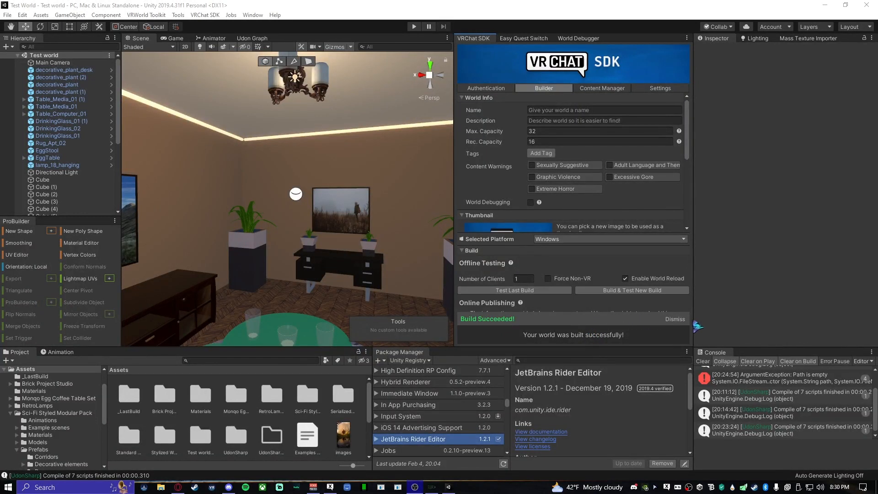
- In Unity, dismiss the SDK's build result notice and clear the console
left_click(707, 317)
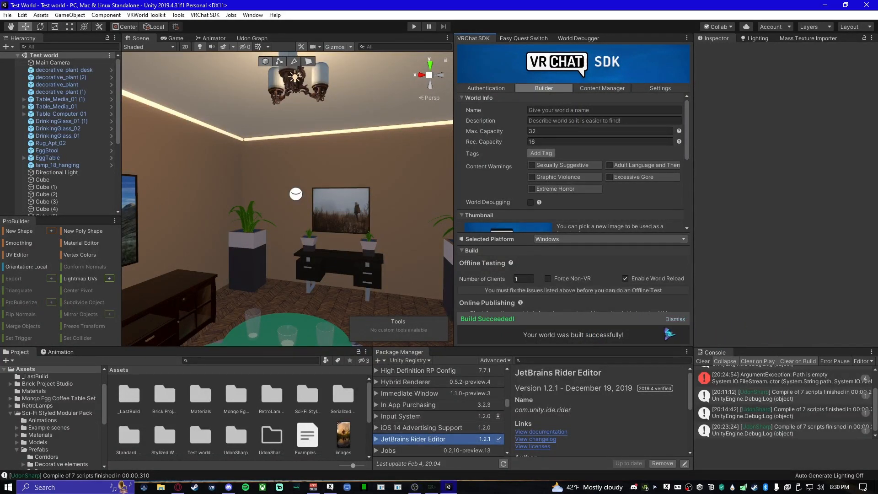
left_click(680, 320)
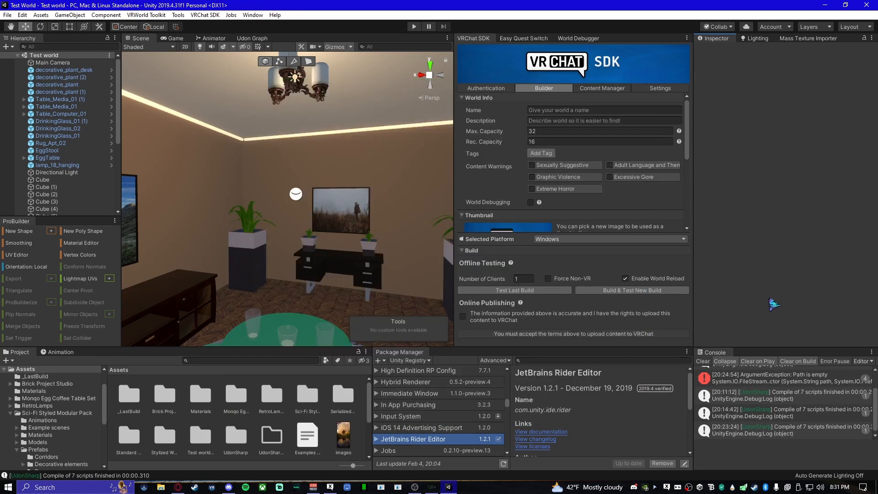
left_click(703, 361)
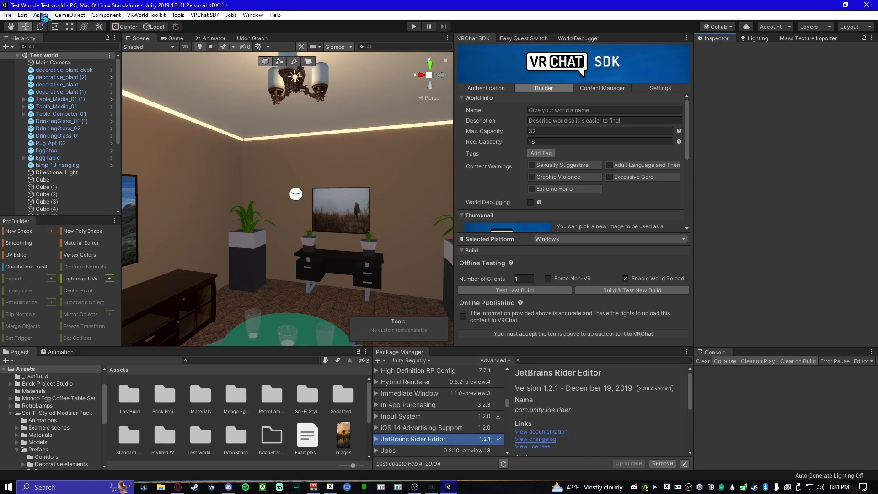
- Open the Mass Texture Importer from VRWorld Toolkit's quick functions
left_click(147, 15)
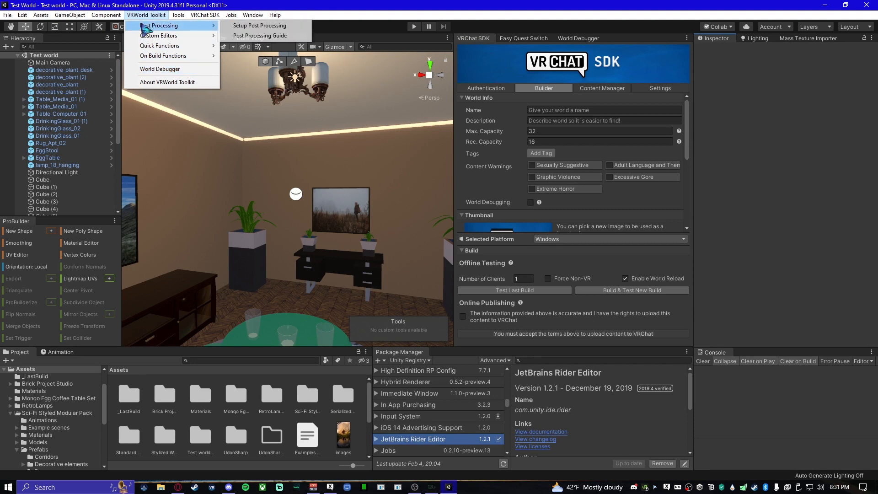
mouse_move(152, 57)
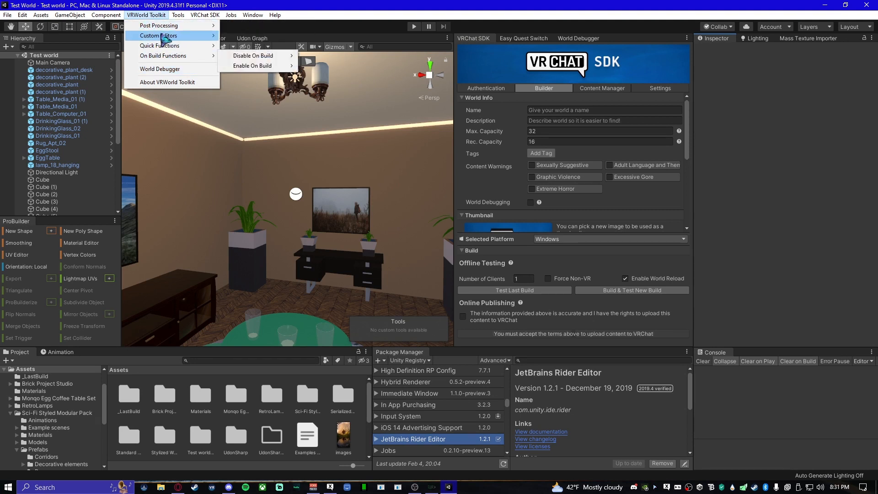
mouse_move(167, 28)
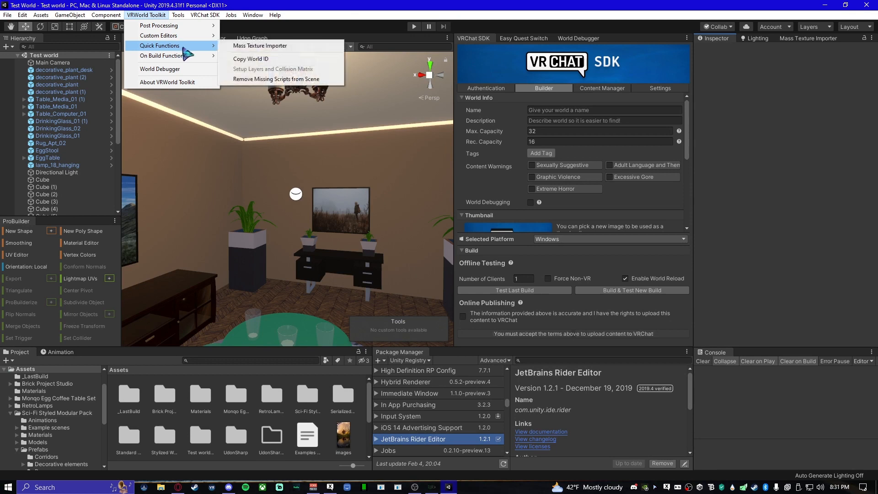
left_click(250, 49)
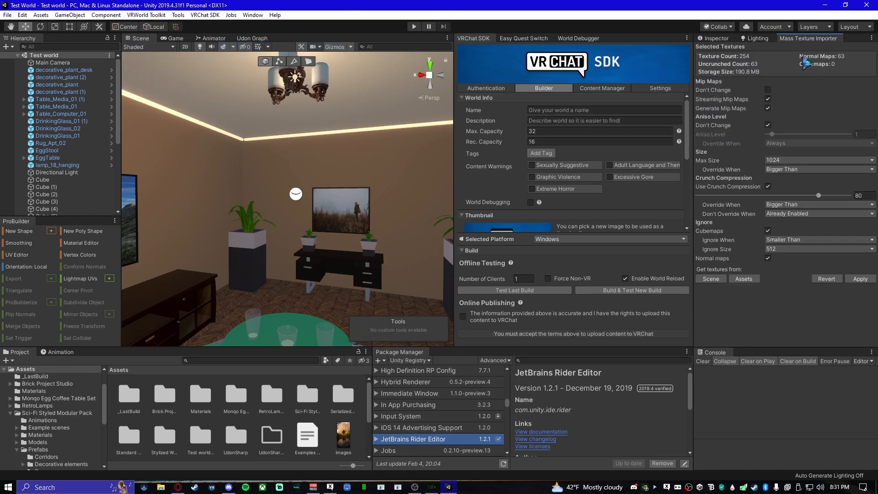
- Undock the Mass Texture Importer into a floating window over the SDK builder and widen the Scene view
left_click_drag(807, 47, 462, 158)
left_click_drag(325, 39, 353, 151)
left_click_drag(360, 12, 529, 103)
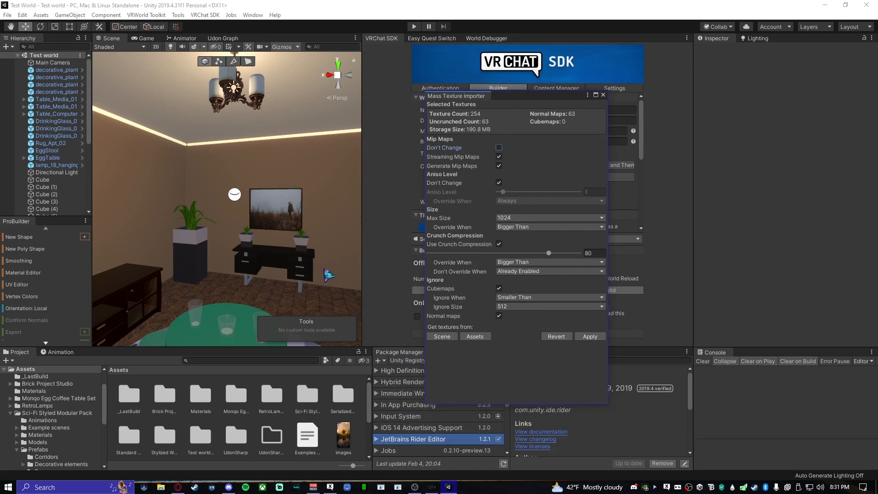
left_click_drag(362, 272, 467, 280)
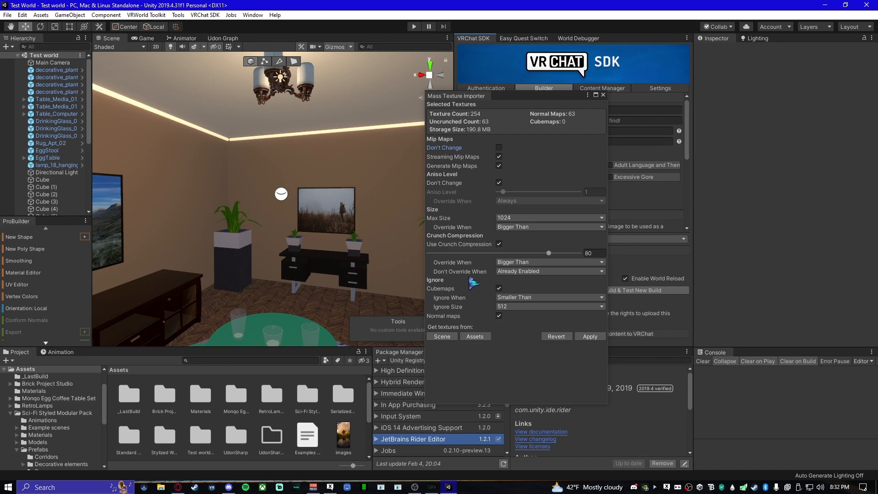
left_click(520, 97)
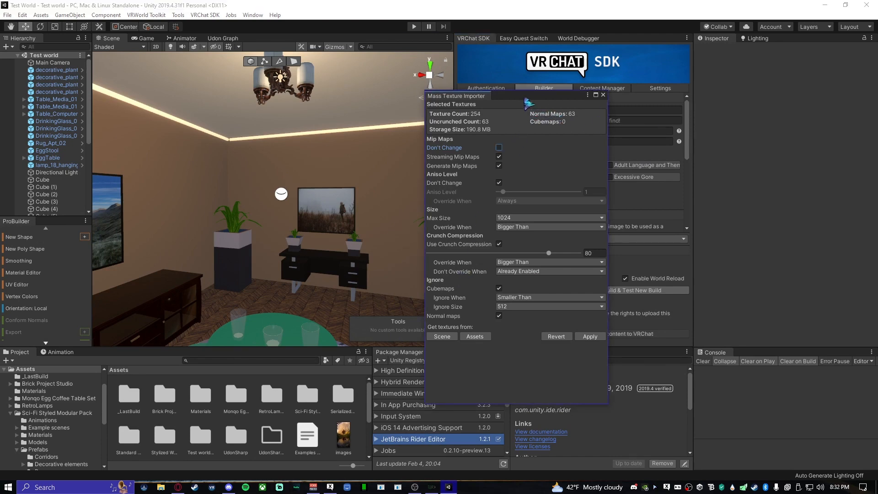
- Move the floating Mass Texture Importer window away from the Scene view, over the SDK builder and Inspector area
left_click_drag(526, 98, 660, 111)
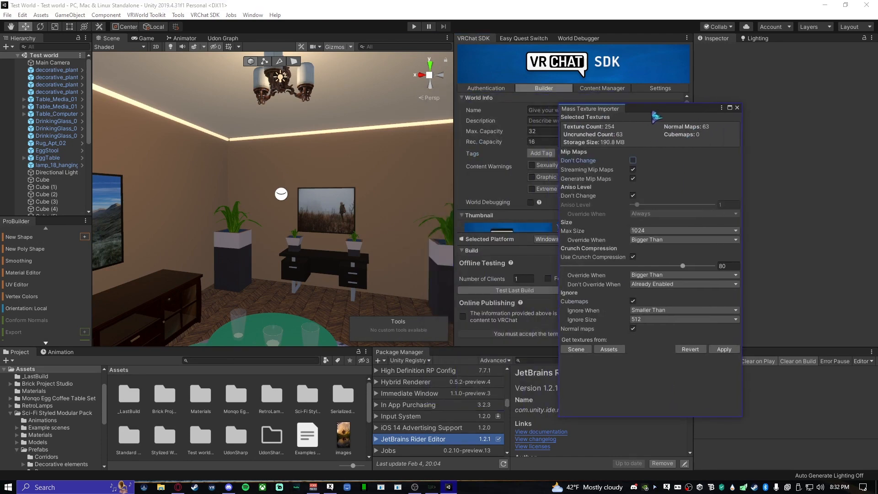
left_click(453, 205)
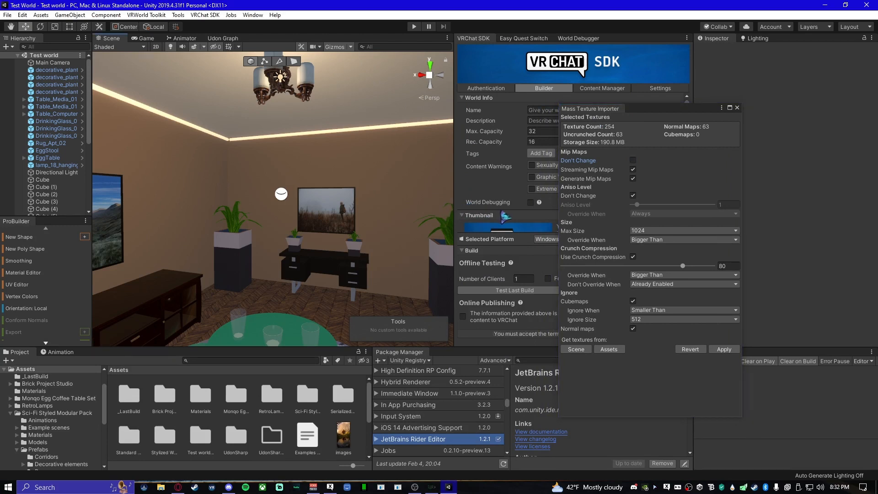
left_click(633, 257)
- Examine the landscape picture, media table and green egg table in the Scene view
right_click_drag(196, 197, 428, 229)
right_click_drag(137, 229, 425, 236)
mouse_move(169, 201)
right_mouse_down()
mouse_move(302, 197)
mouse_move(448, 244)
right_mouse_up()
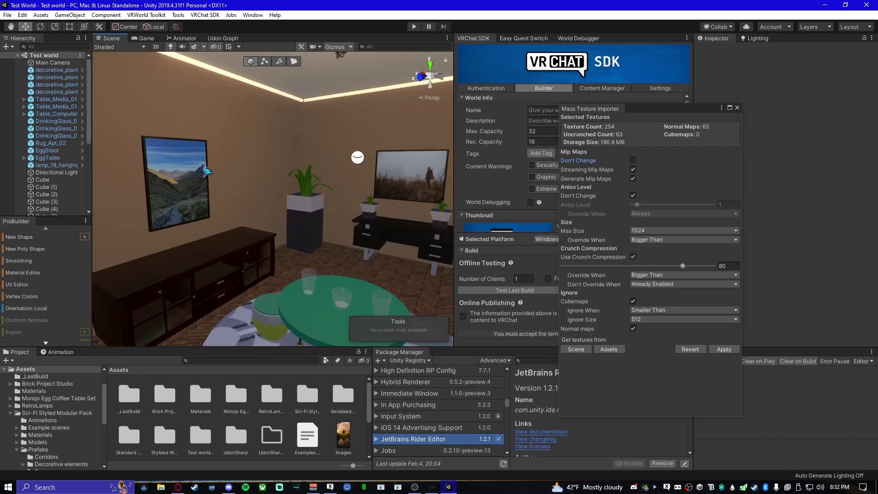
right_click_drag(187, 220, 364, 221)
right_click_drag(402, 160, 308, 261)
right_click_drag(304, 300, 211, 190)
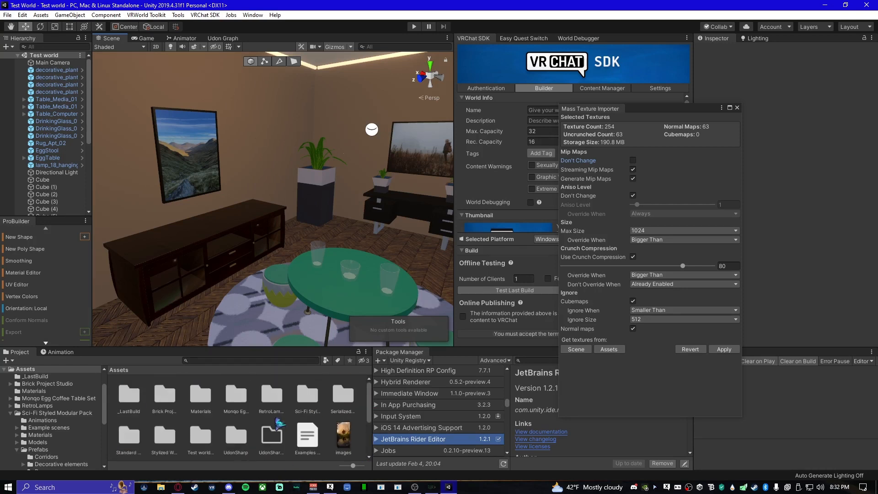
left_click(681, 394)
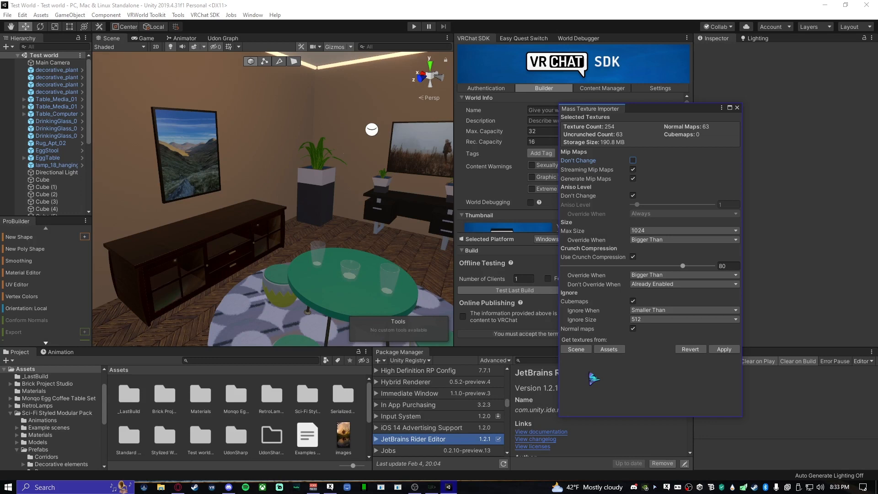
- Collect the textures from the scene and try a max size of 2048 before setting it back to 1024
left_click(577, 350)
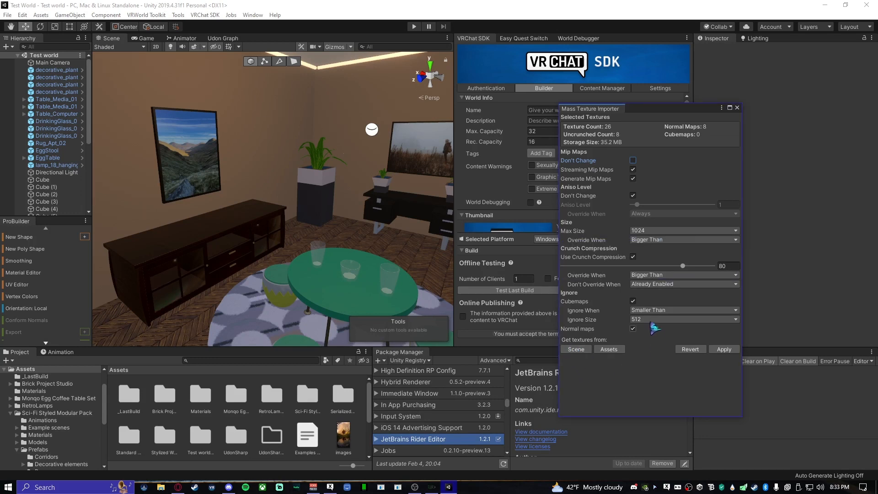
left_click(577, 350)
left_click(653, 232)
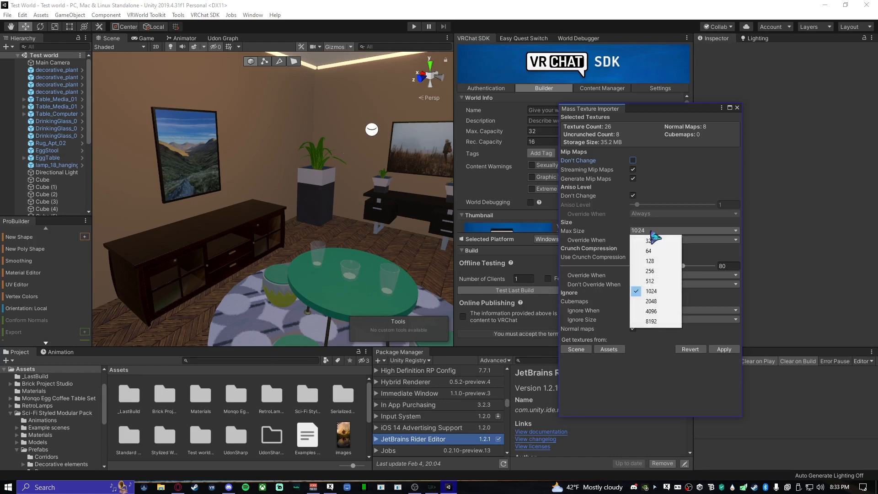
left_click(663, 301)
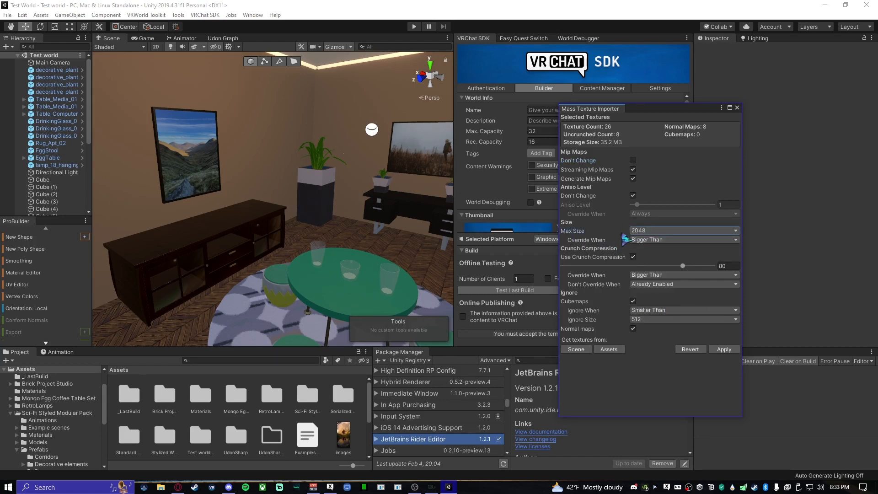
left_click(651, 234)
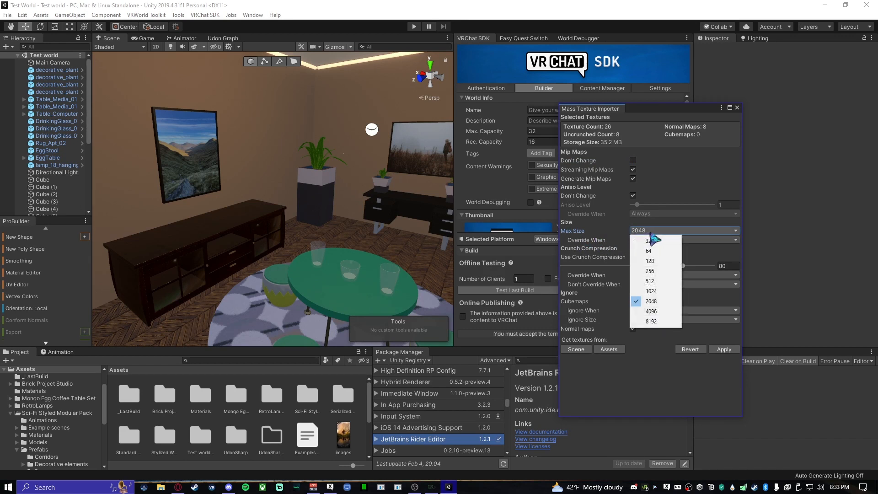
left_click(663, 292)
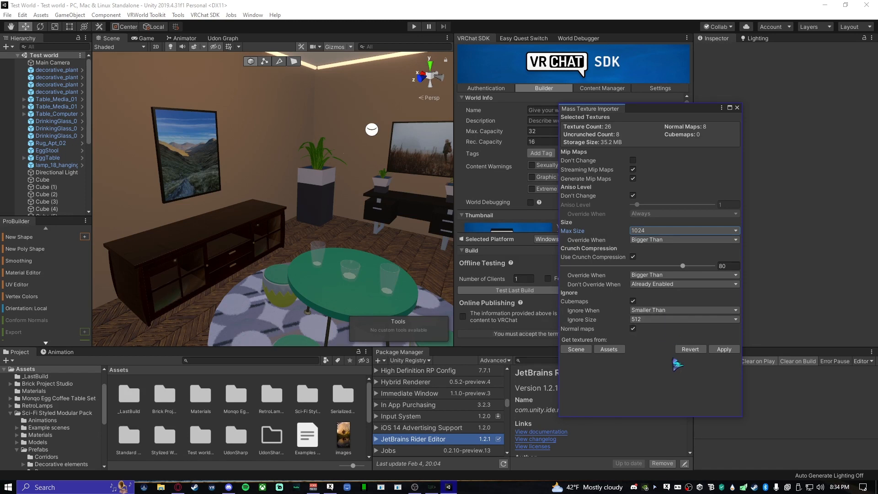
- Collect the textures from the project assets, apply the import settings with a max size of 1024, and close the Mass Texture Importer
left_click(607, 350)
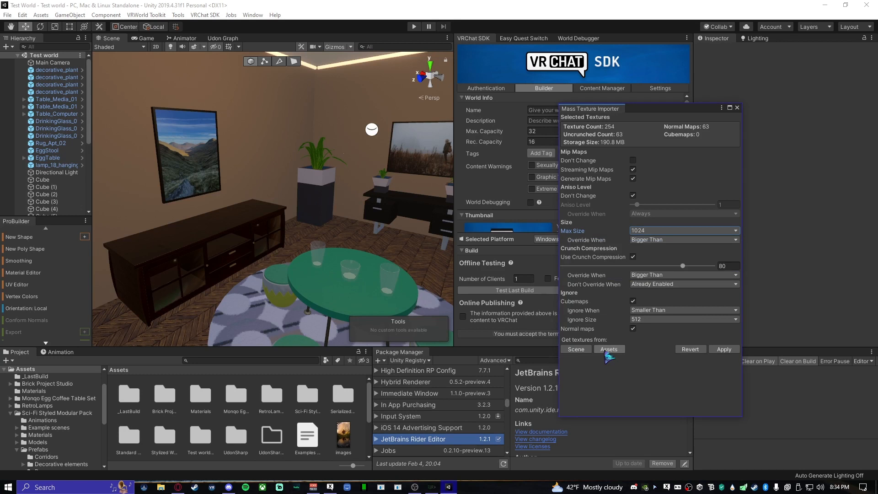
left_click(666, 231)
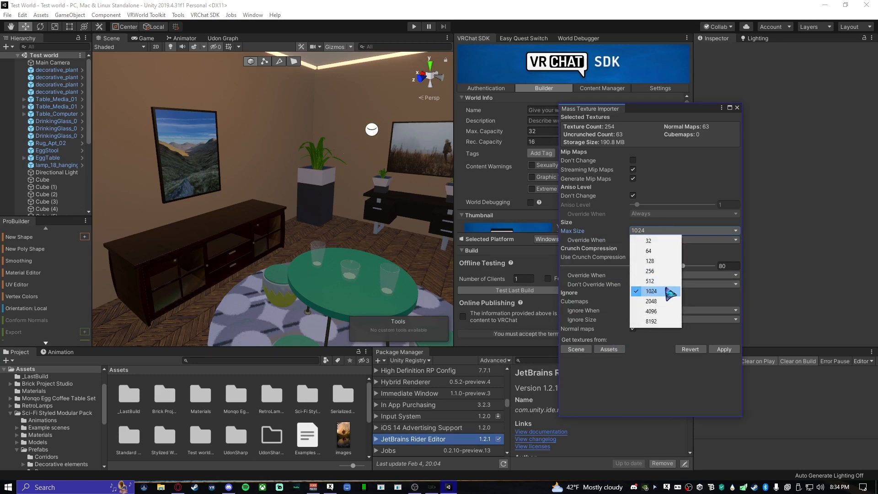
left_click(665, 291)
left_click(677, 231)
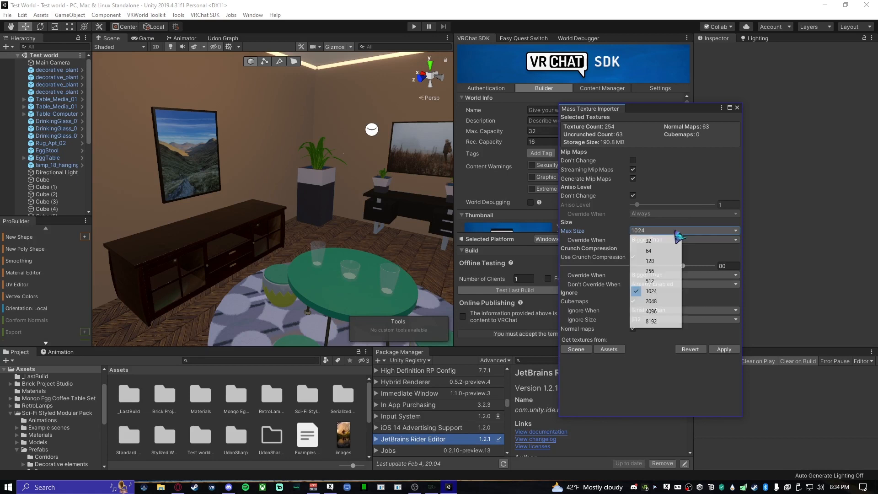
left_click(664, 302)
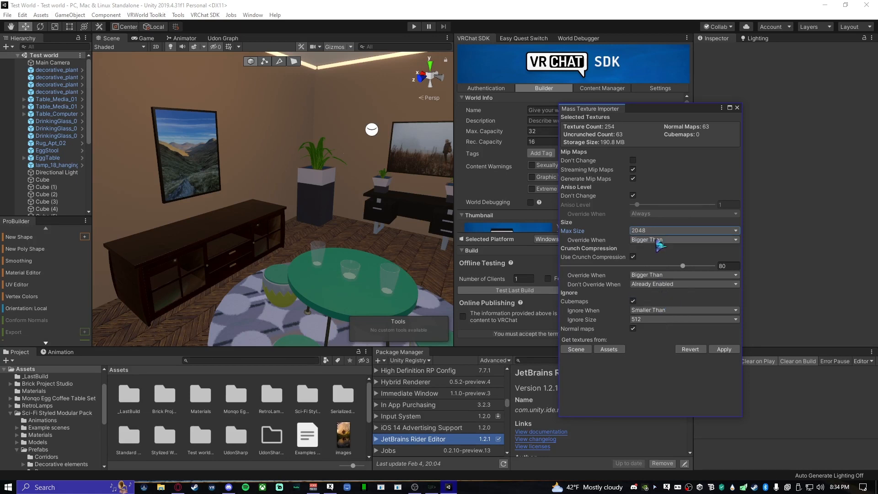
left_click(662, 231)
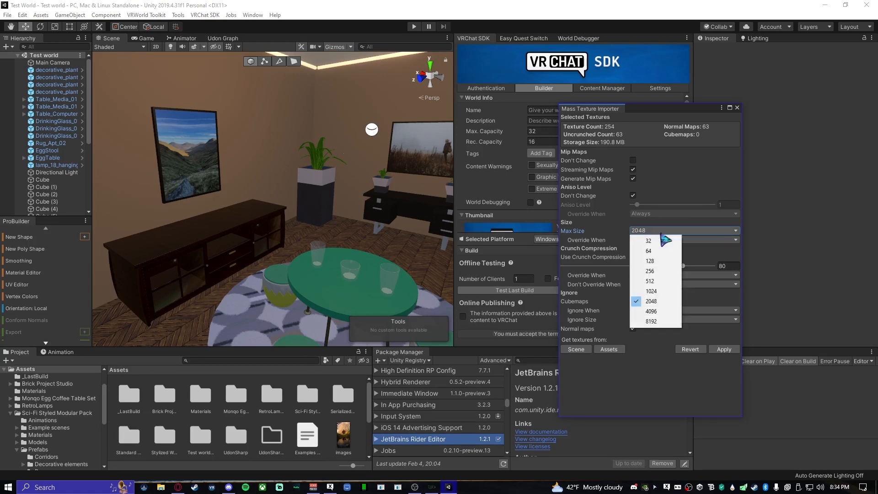
left_click(661, 292)
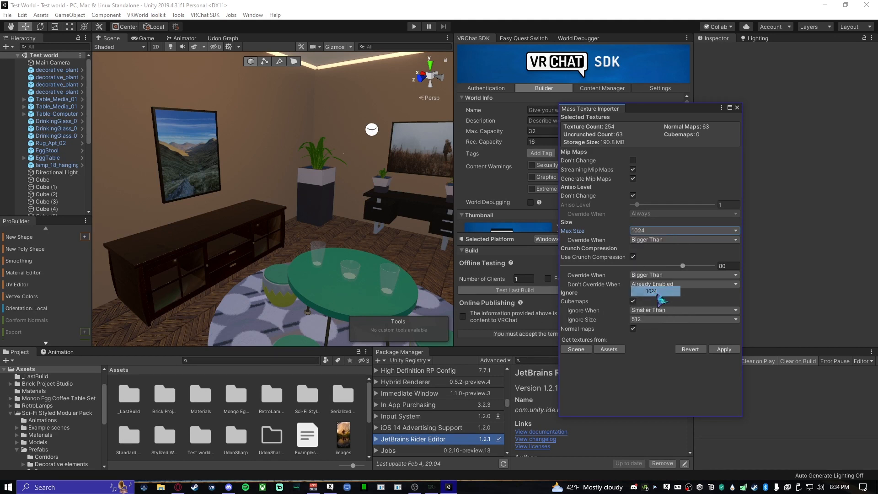
left_click(724, 350)
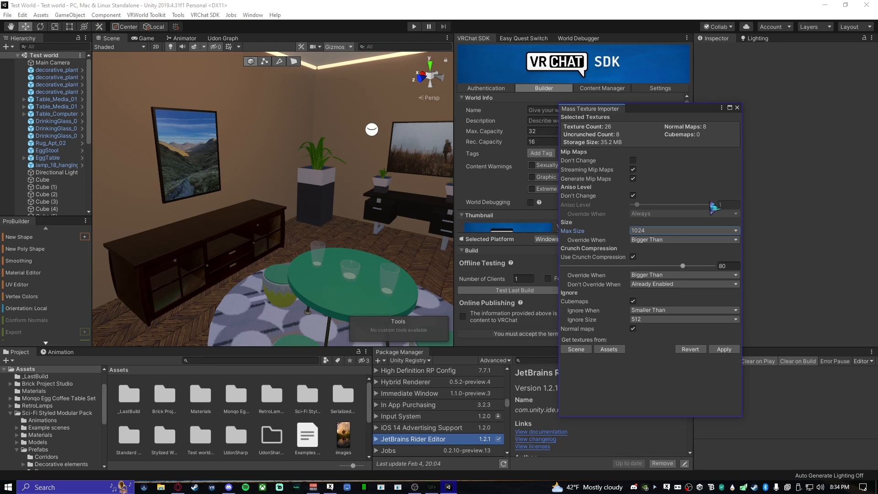
left_click(737, 108)
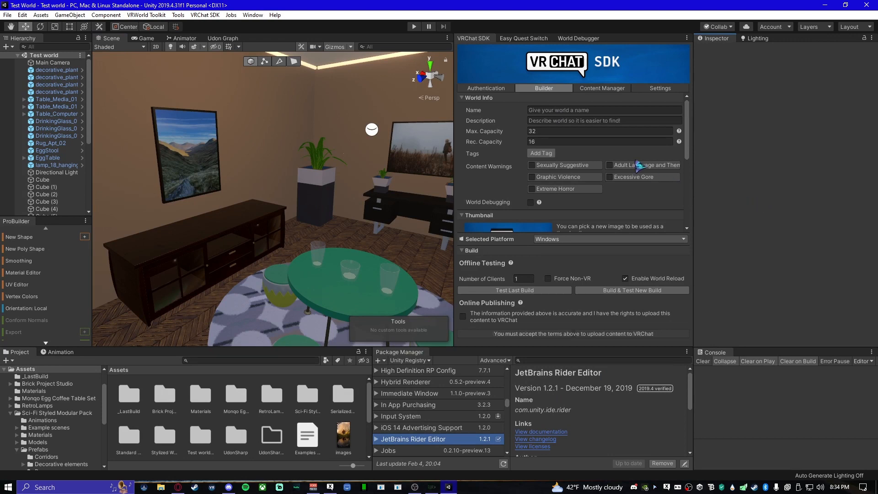
- Open the World Debugger's build report and examine which assets take up the most space
left_click(582, 39)
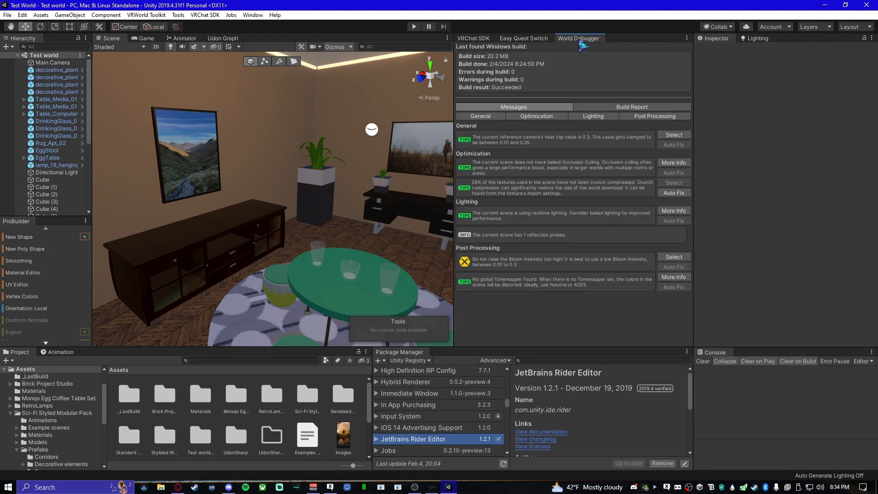
left_click(608, 107)
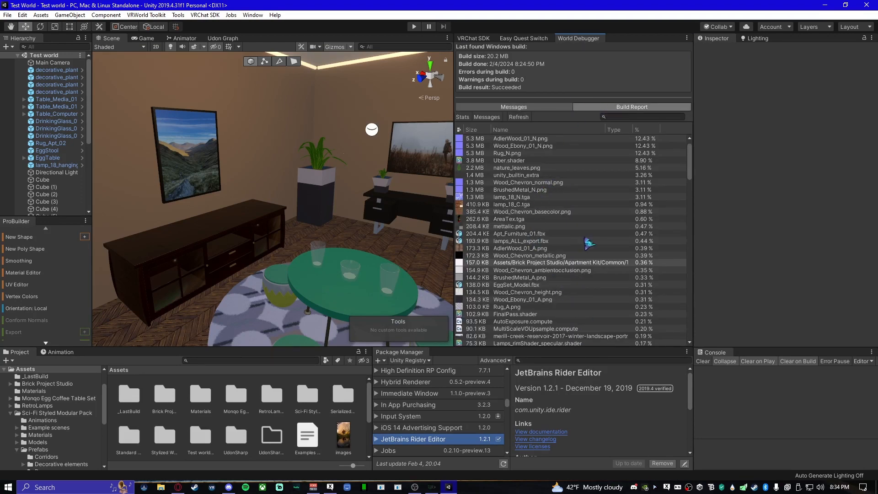
scroll(586, 242, "down", 4)
scroll(589, 243, "down", 15)
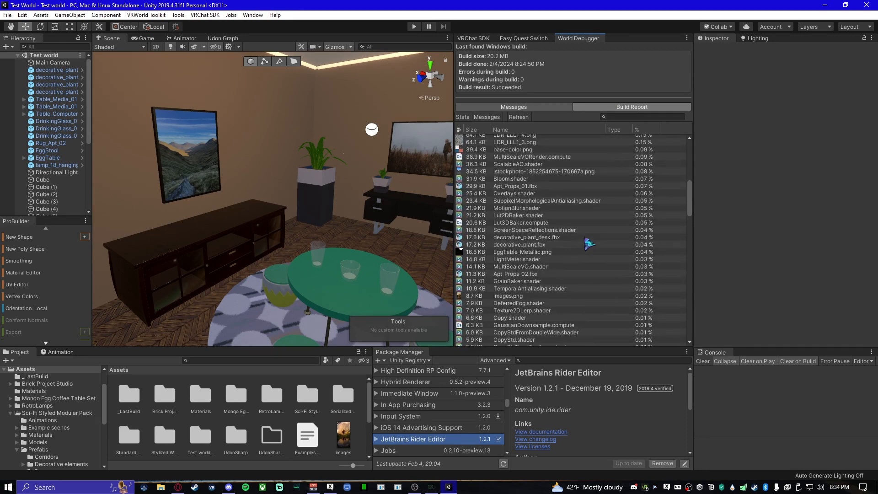
scroll(589, 243, "down", 15)
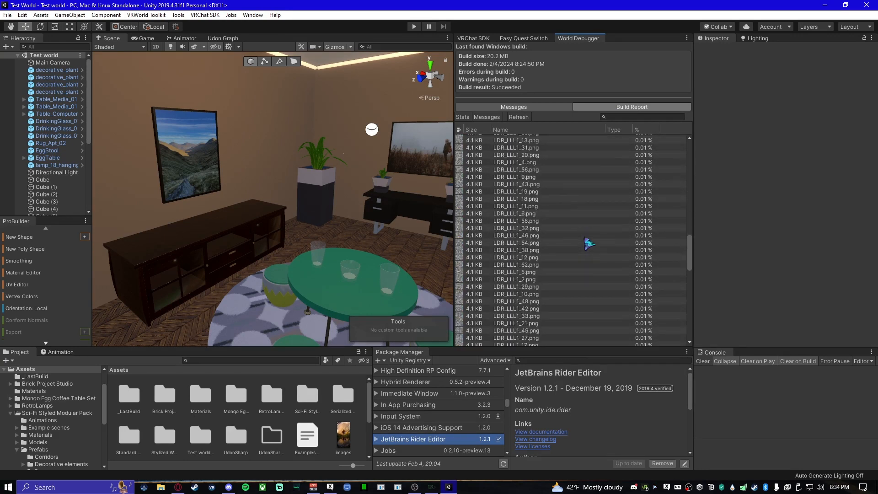
scroll(589, 249, "down", 12)
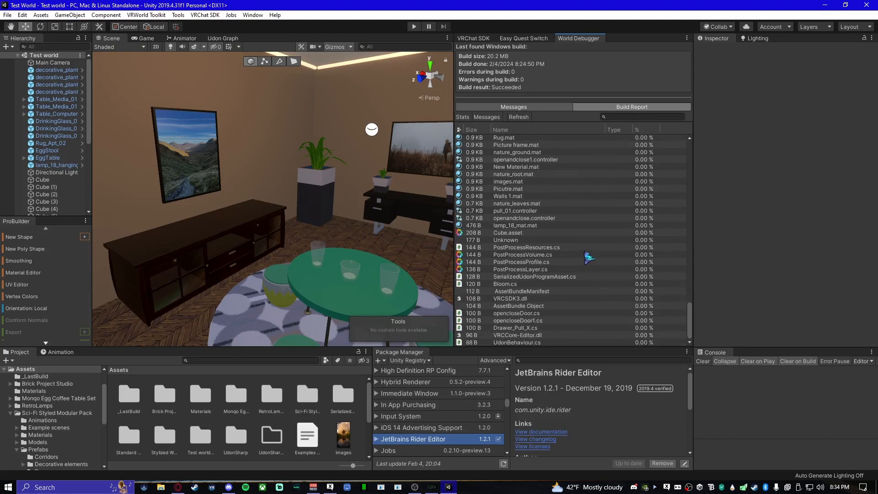
scroll(589, 258, "up", 15)
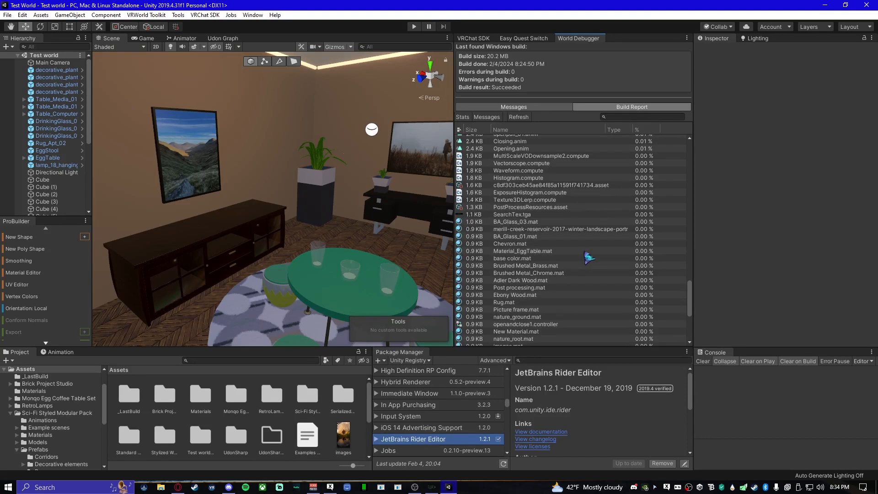
scroll(589, 257, "up", 15)
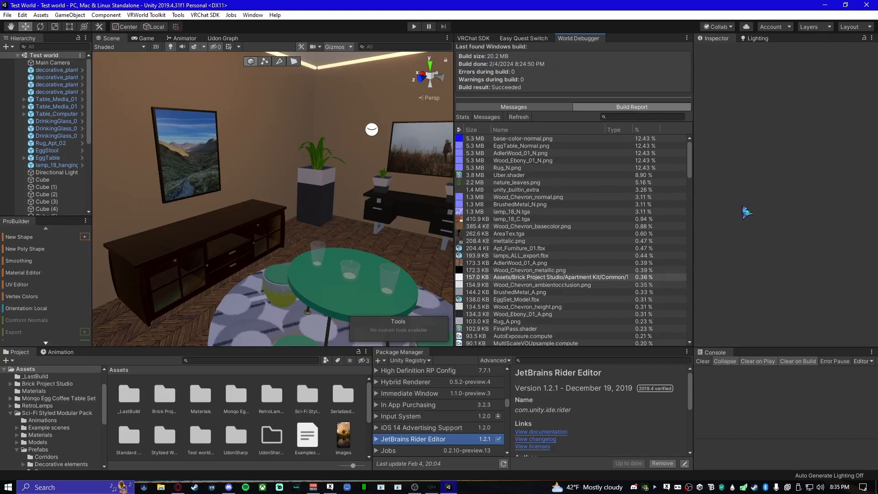
- Check the SDK builder briefly, and review the textures and shaders in the World Debugger's build report again
left_click(473, 39)
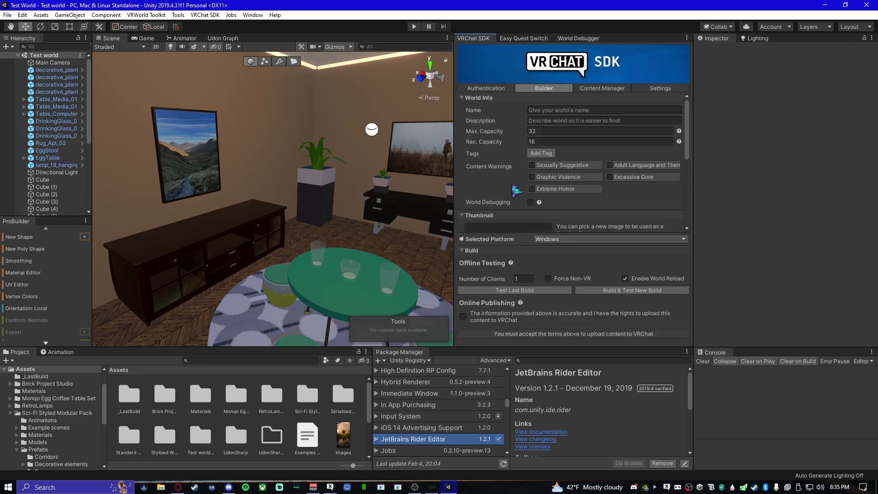
left_click(578, 39)
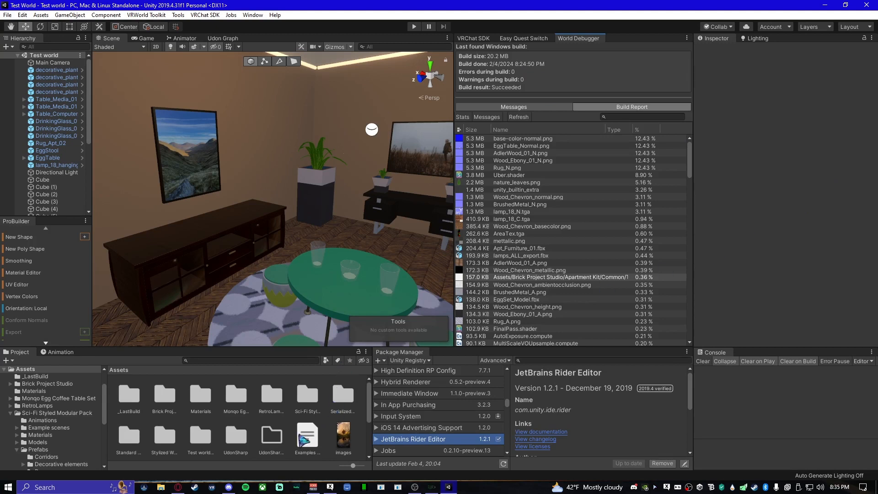
scroll(304, 440, "down", 3)
scroll(304, 441, "up", 3)
scroll(606, 256, "down", 3)
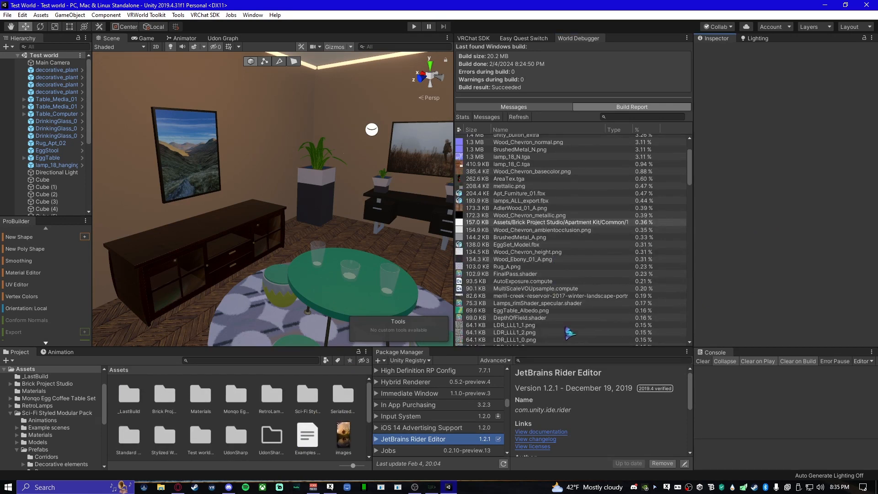
scroll(569, 333, "down", 3)
scroll(571, 330, "down", 3)
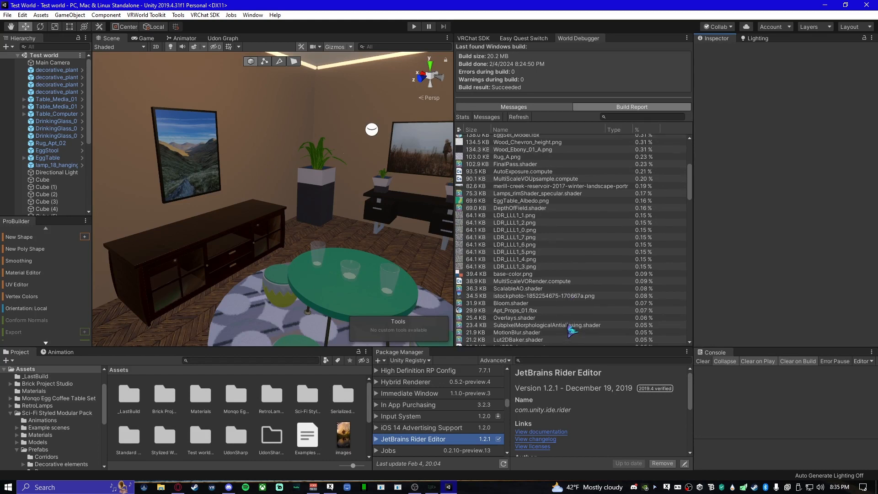
- Locate the 21.2 KB post-processing shader Lut2DBaker from the build report in the project files
left_click(574, 299)
scroll(580, 297, "down", 3)
left_click(577, 286)
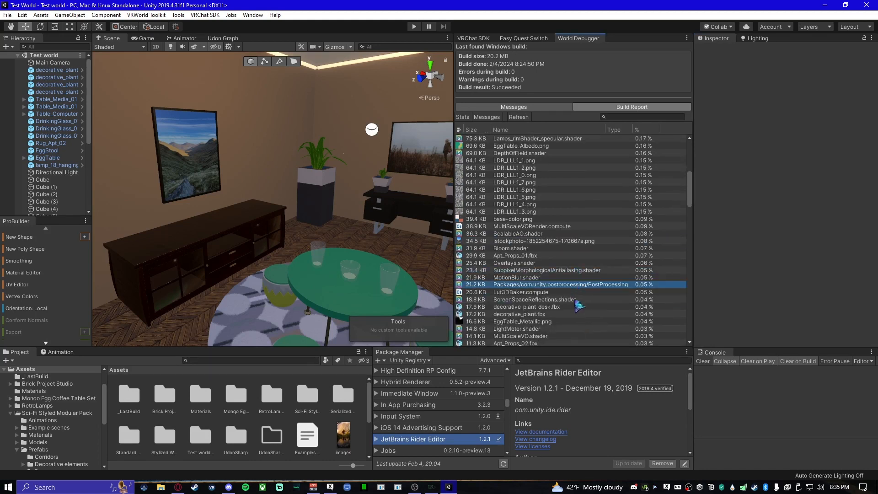
left_click(575, 300)
left_click(572, 285)
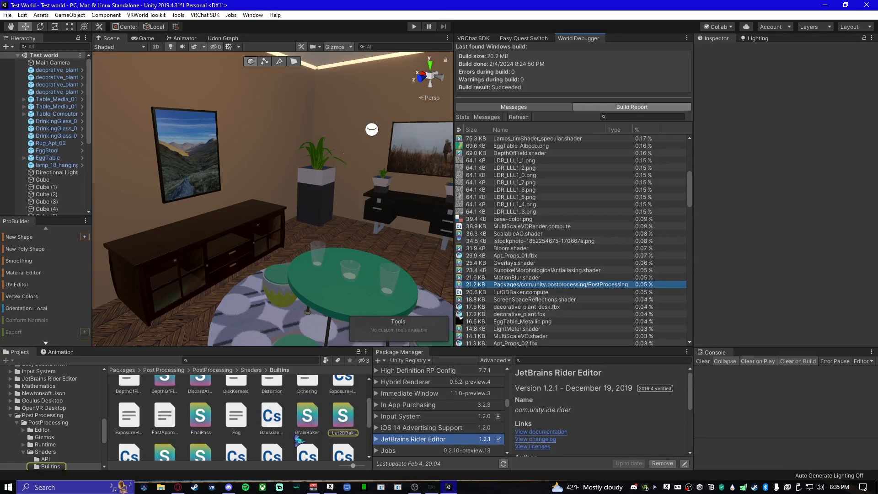
- Locate images.png from the build report in the project and look through the files in the Assets folder
scroll(517, 302, "down", 5)
left_click(579, 270)
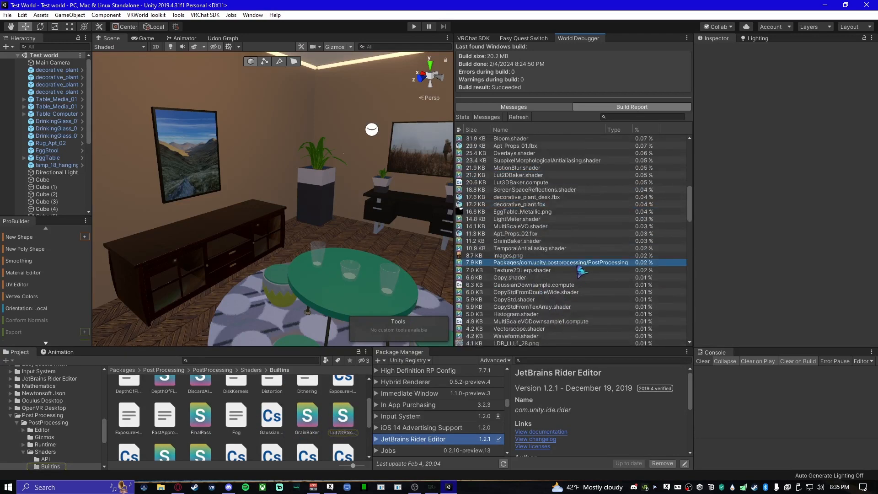
left_click(524, 257)
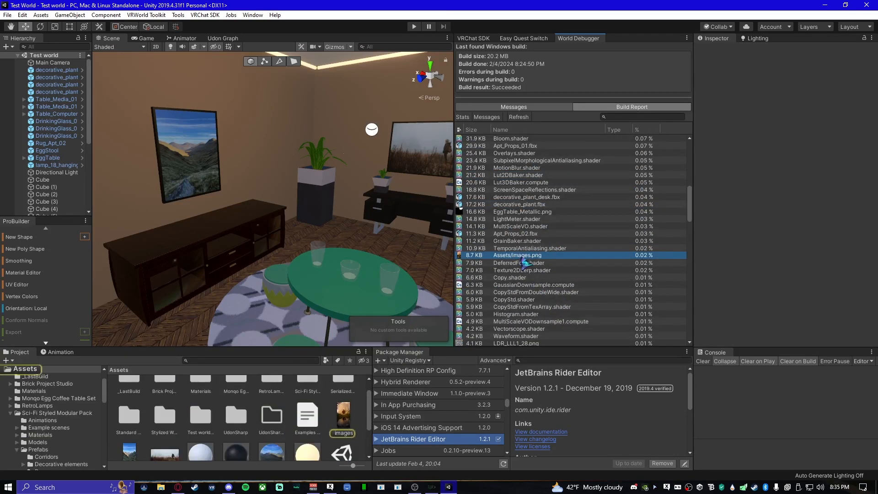
scroll(341, 428, "down", 3)
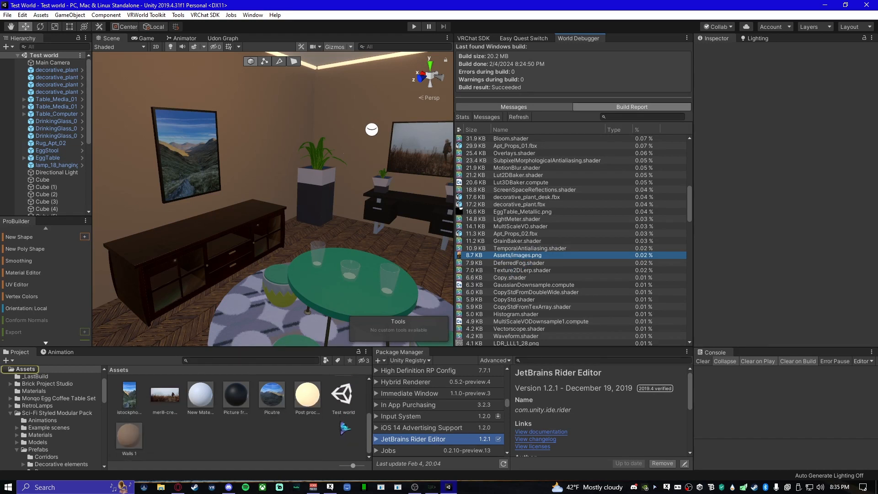
scroll(340, 428, "up", 2)
scroll(320, 432, "down", 2)
left_click(287, 453)
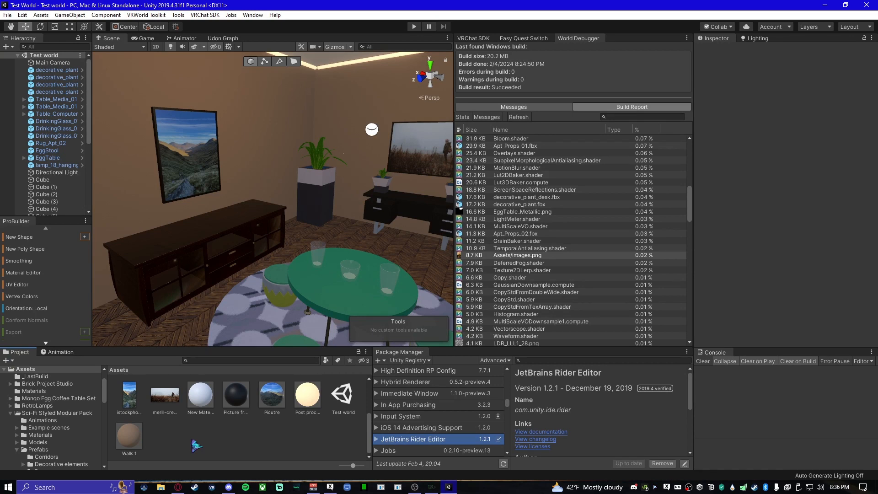
- Select the reflection probe in the room and set its type to Baked
right_click_drag(273, 238, 311, 228)
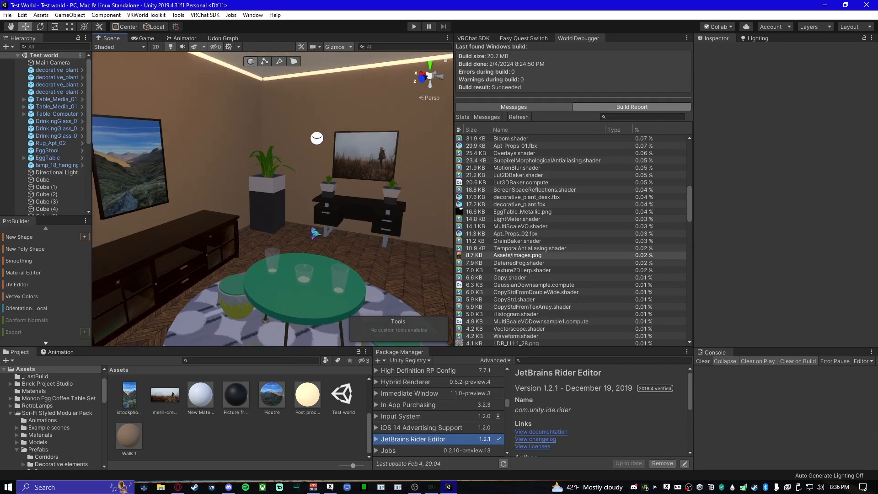
left_click(316, 138)
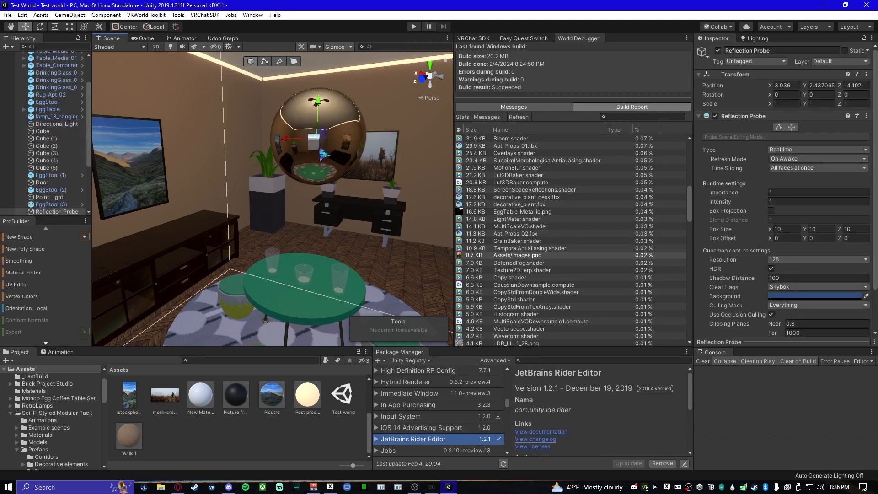
right_click_drag(291, 249, 315, 195)
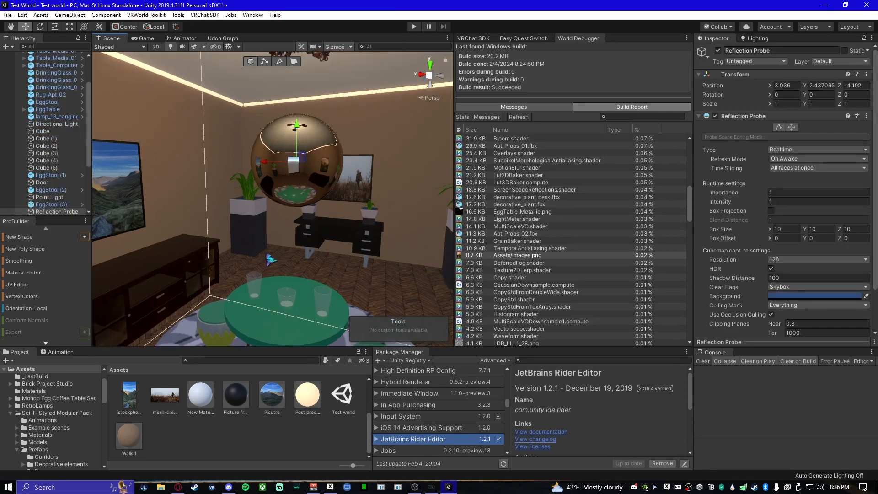
right_click_drag(277, 300, 313, 311)
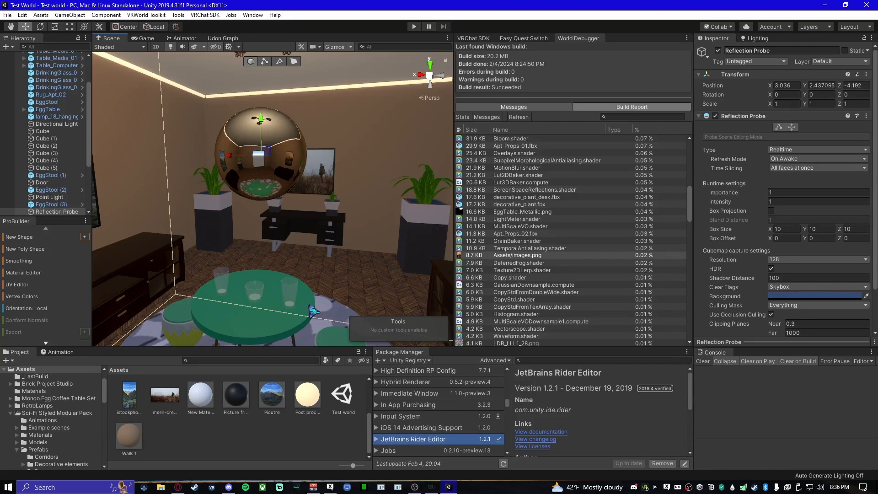
right_click_drag(365, 230, 326, 233)
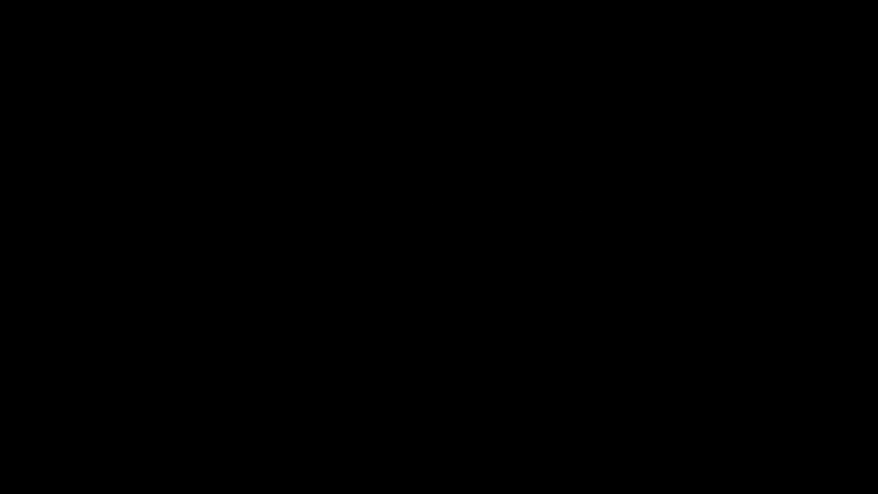
left_click(808, 149)
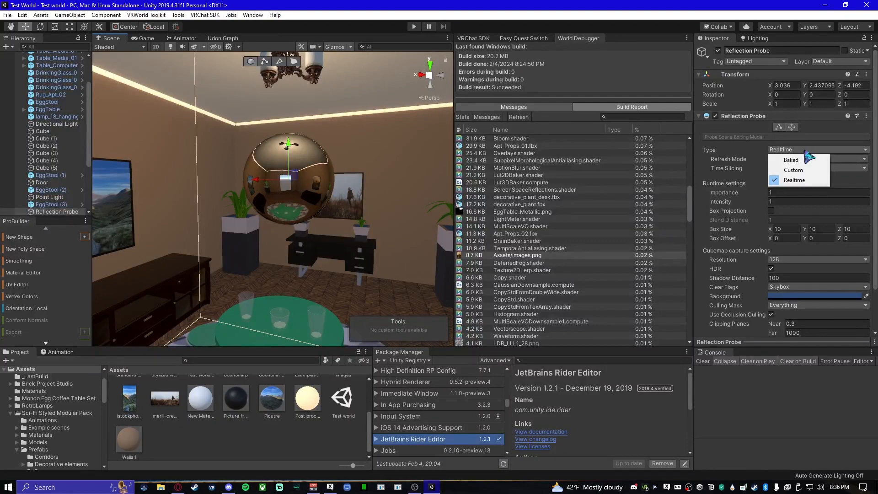
left_click(805, 152)
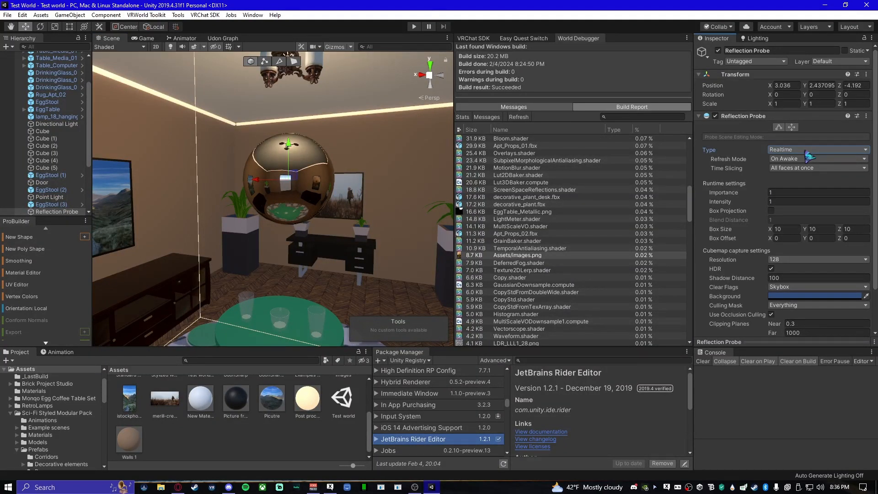
left_click(806, 152)
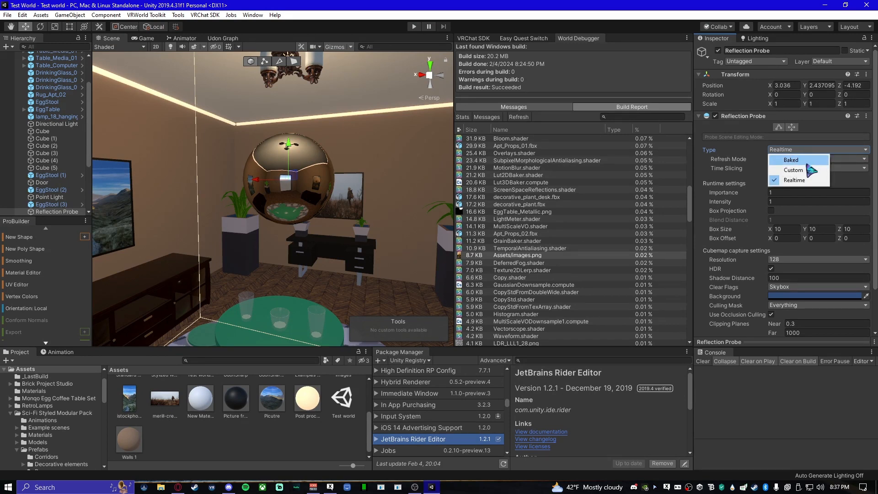
left_click(793, 159)
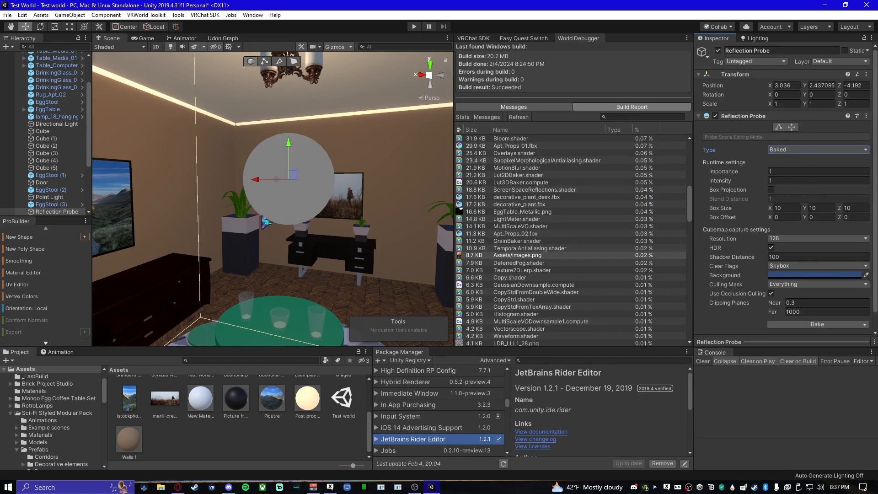
- Lower the smoothness of the BA_Glass_03 material on the media cabinet's glass door to 0.541
right_click_drag(266, 222, 291, 224)
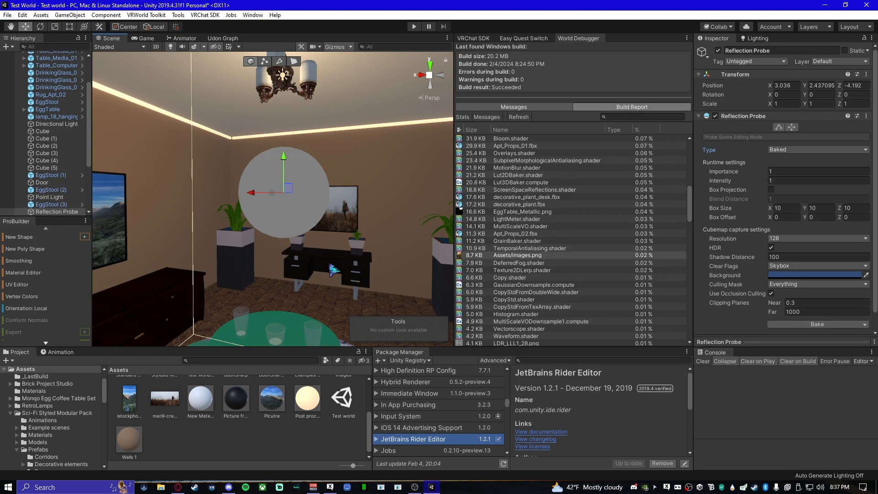
right_click_drag(334, 270, 257, 206)
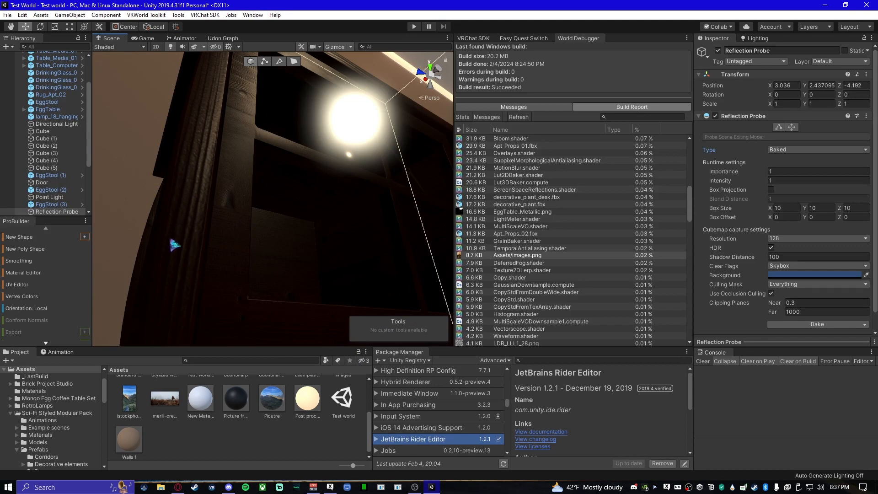
right_click_drag(276, 257, 242, 251)
left_click(240, 249)
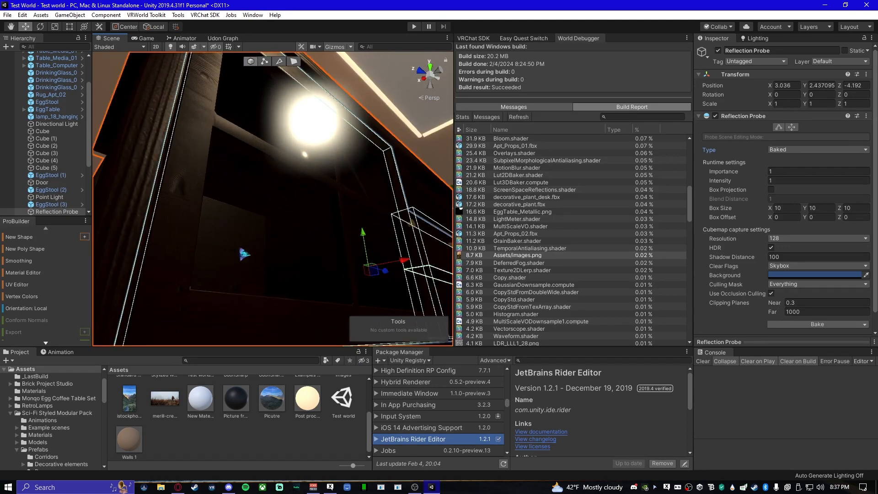
left_click(244, 254)
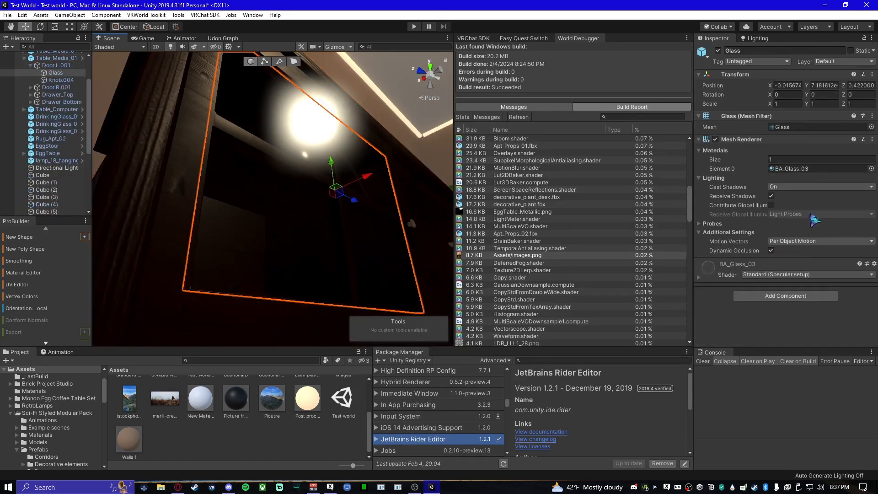
left_click(706, 286)
scroll(738, 298, "down", 6)
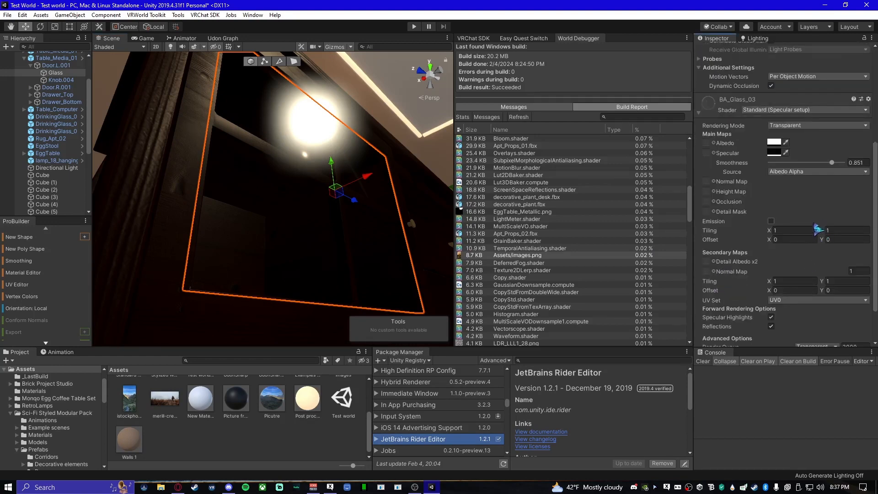
scroll(817, 230, "up", 5)
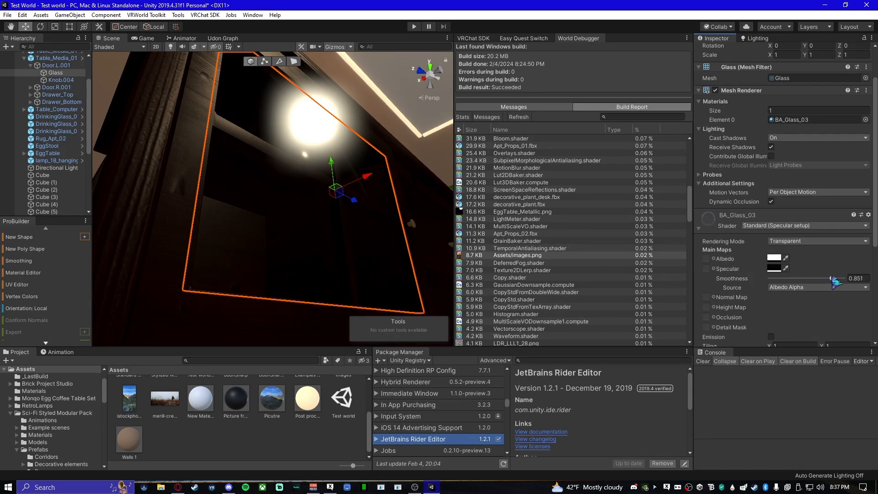
left_click_drag(832, 278, 809, 281)
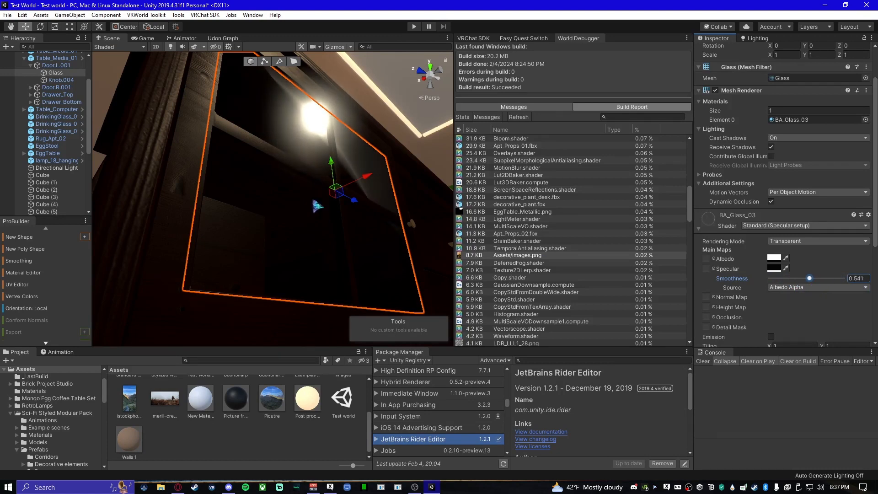
right_click_drag(312, 200, 279, 219)
right_click_drag(398, 223, 296, 200)
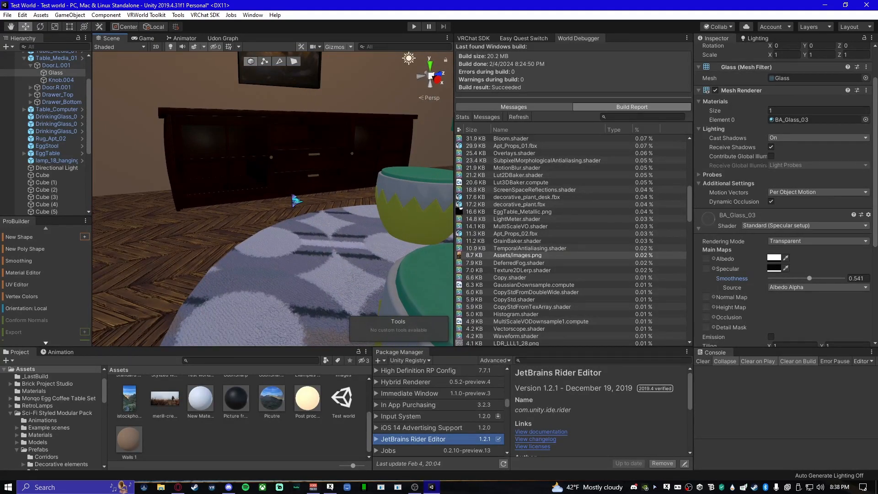
- Select the reflection probe again and set its type to Realtime
right_click_drag(296, 200, 307, 262)
left_click(293, 230)
key("f")
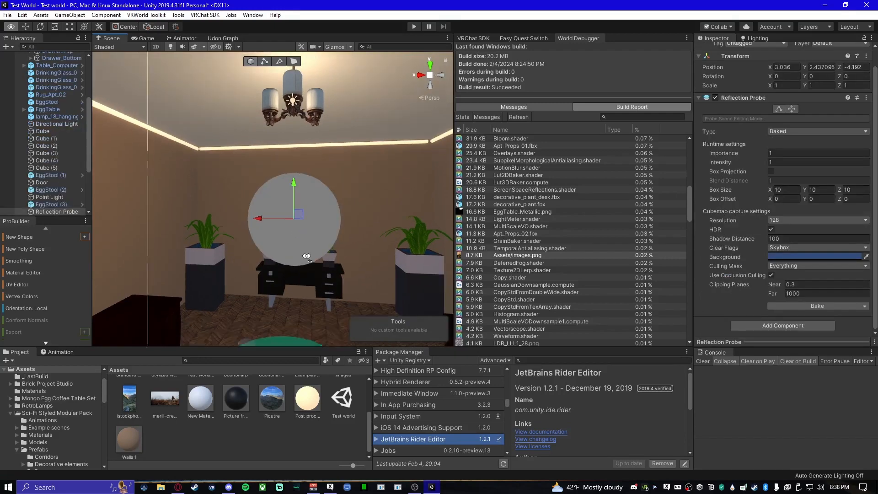
left_click(809, 133)
left_click(807, 161)
- Deselect the reflection probe and examine the reflections and lighting on the furniture around the room
mouse_move(279, 229)
right_mouse_down()
mouse_move(245, 234)
mouse_move(245, 214)
right_mouse_up()
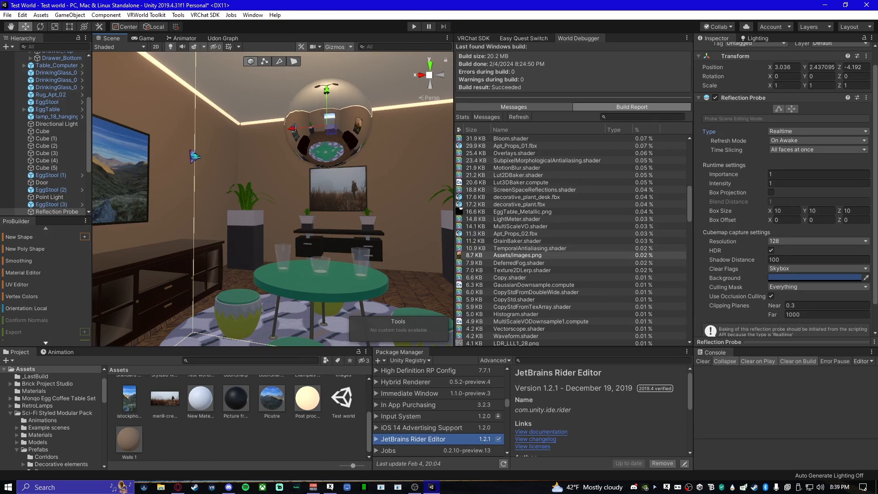
right_click_drag(121, 147, 212, 157)
right_click_drag(233, 242, 433, 265)
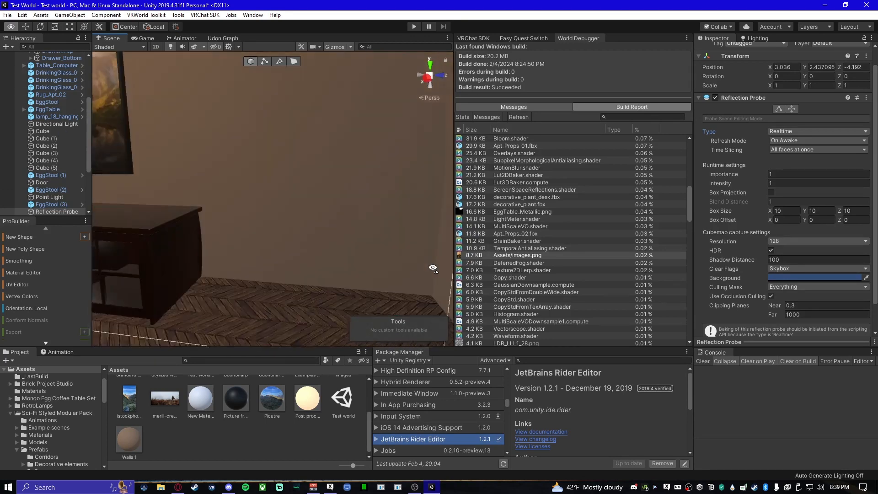
right_click_drag(243, 205, 433, 185)
left_click(371, 211)
right_click_drag(375, 219, 274, 244)
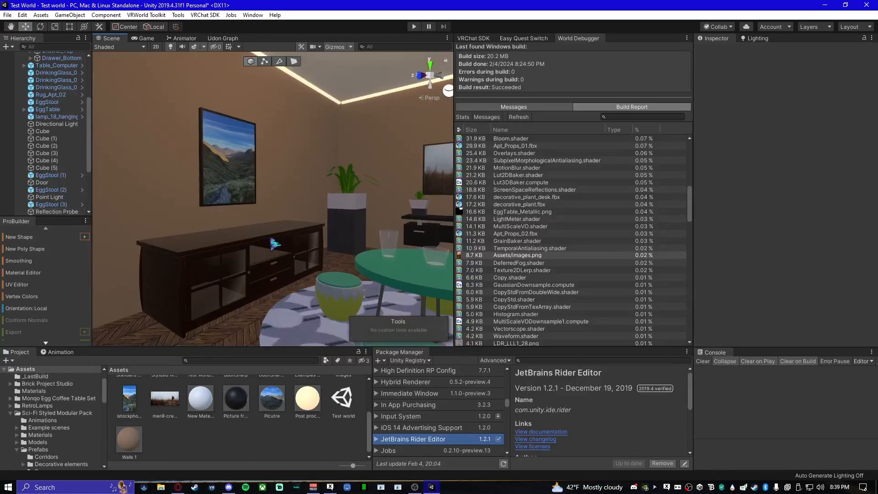
right_click_drag(320, 268, 347, 269)
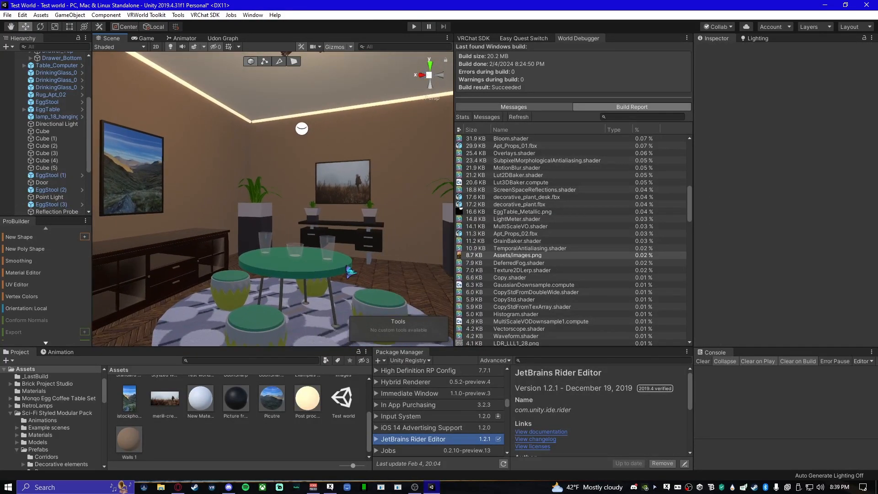